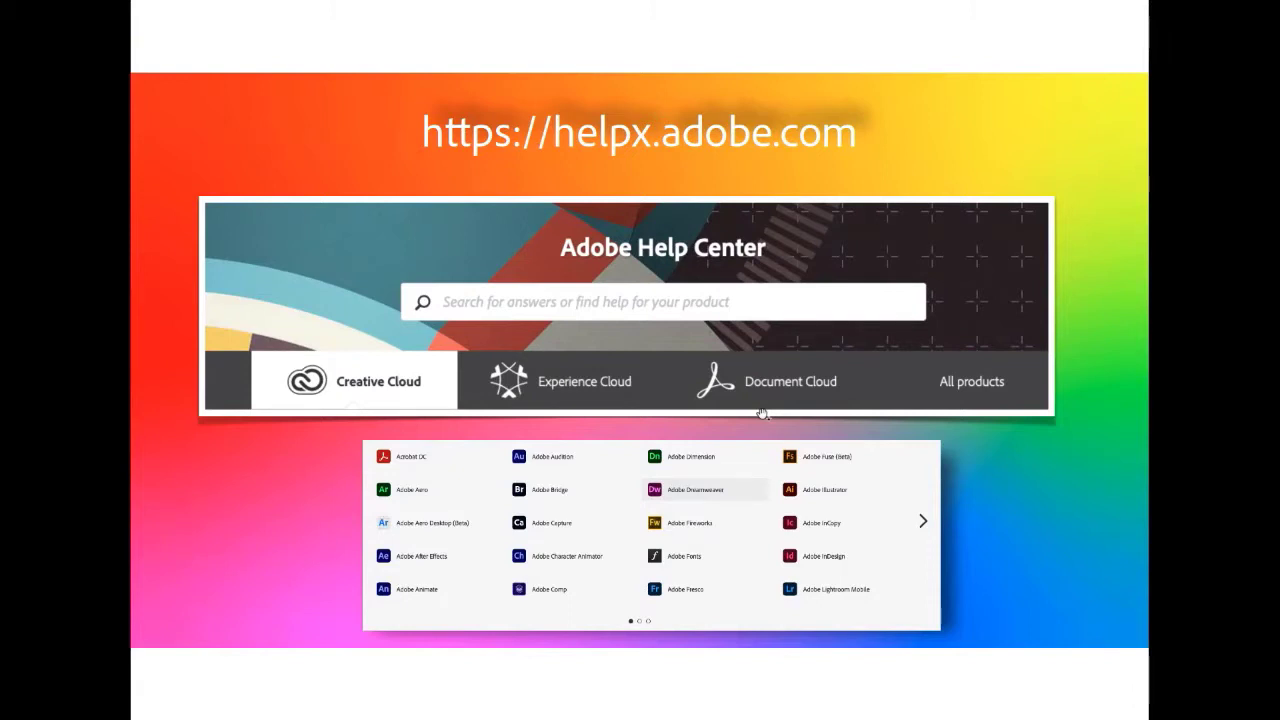
Step: Switch from the slides to the Creative Cloud desktop app, then reposition and enlarge its window
click(762, 413)
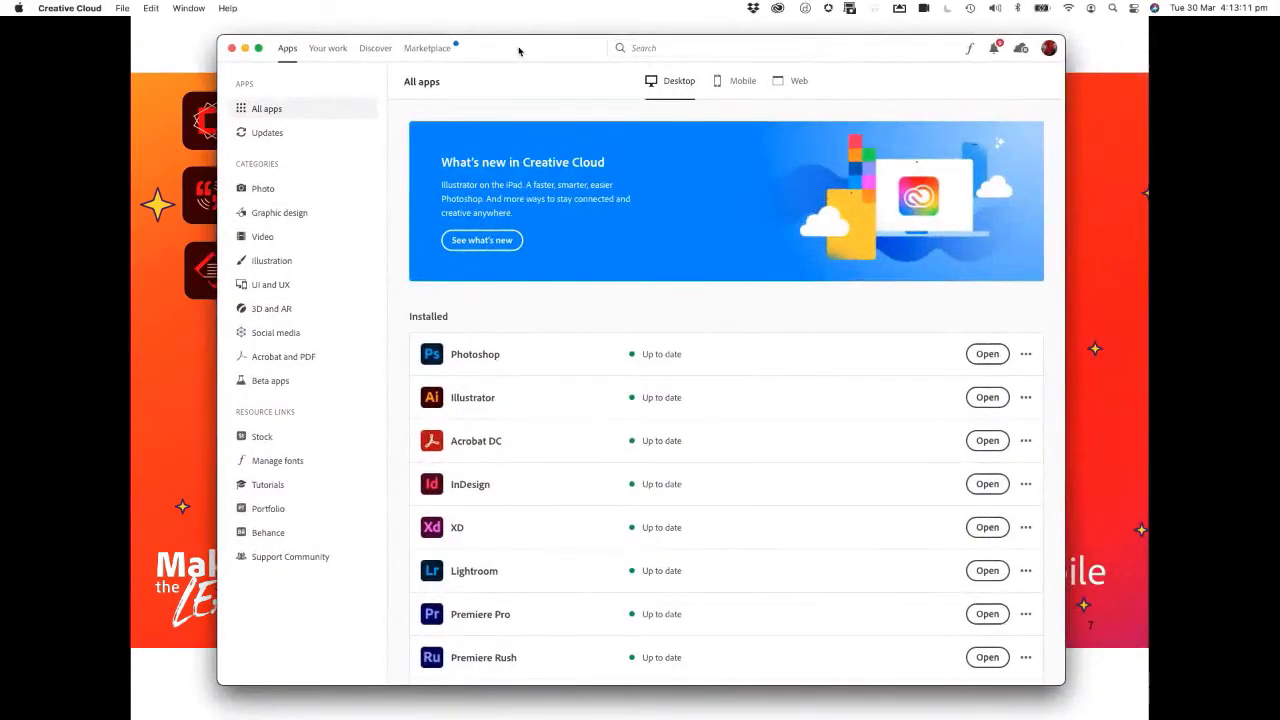
drag(517, 48, 452, 38)
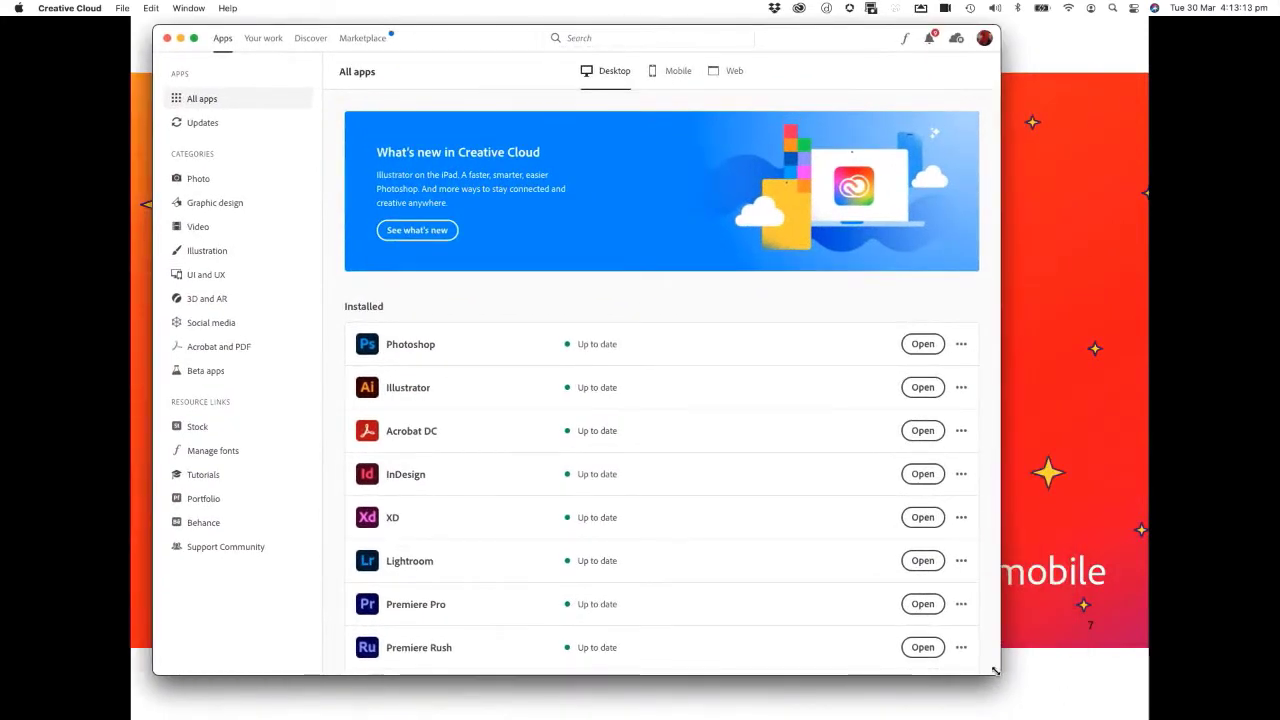
drag(998, 673, 1133, 708)
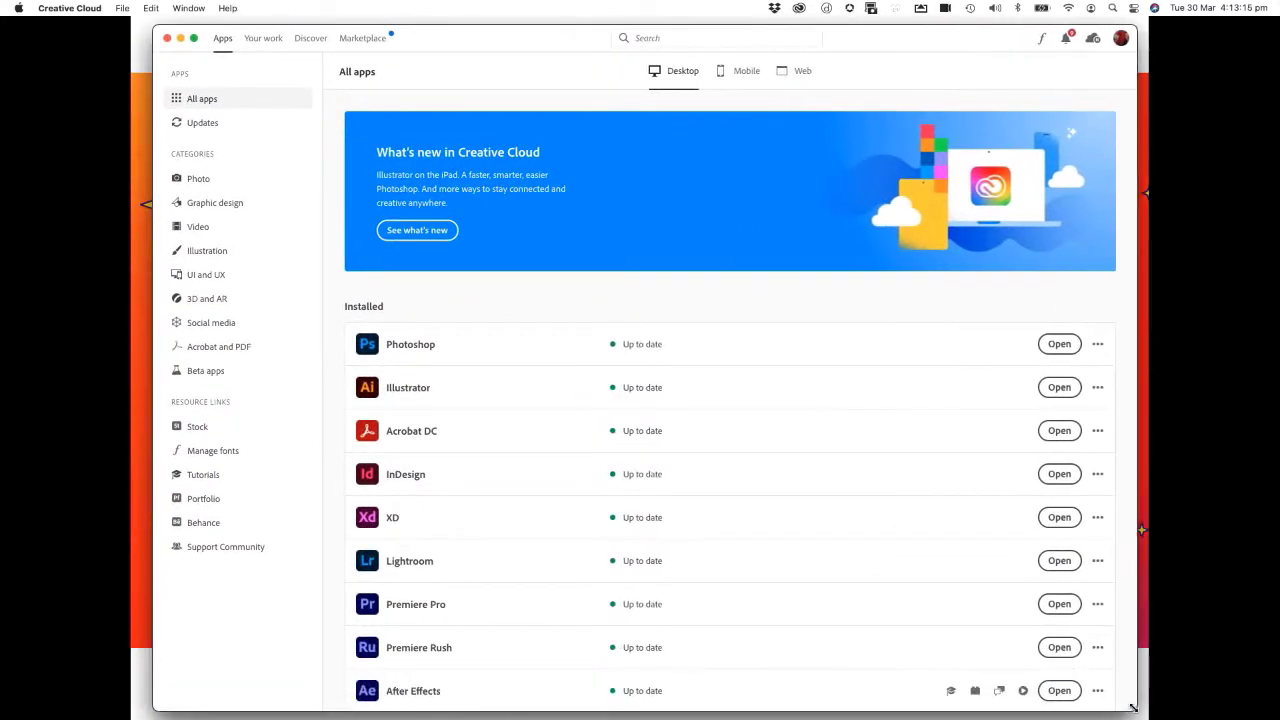
drag(542, 38, 535, 38)
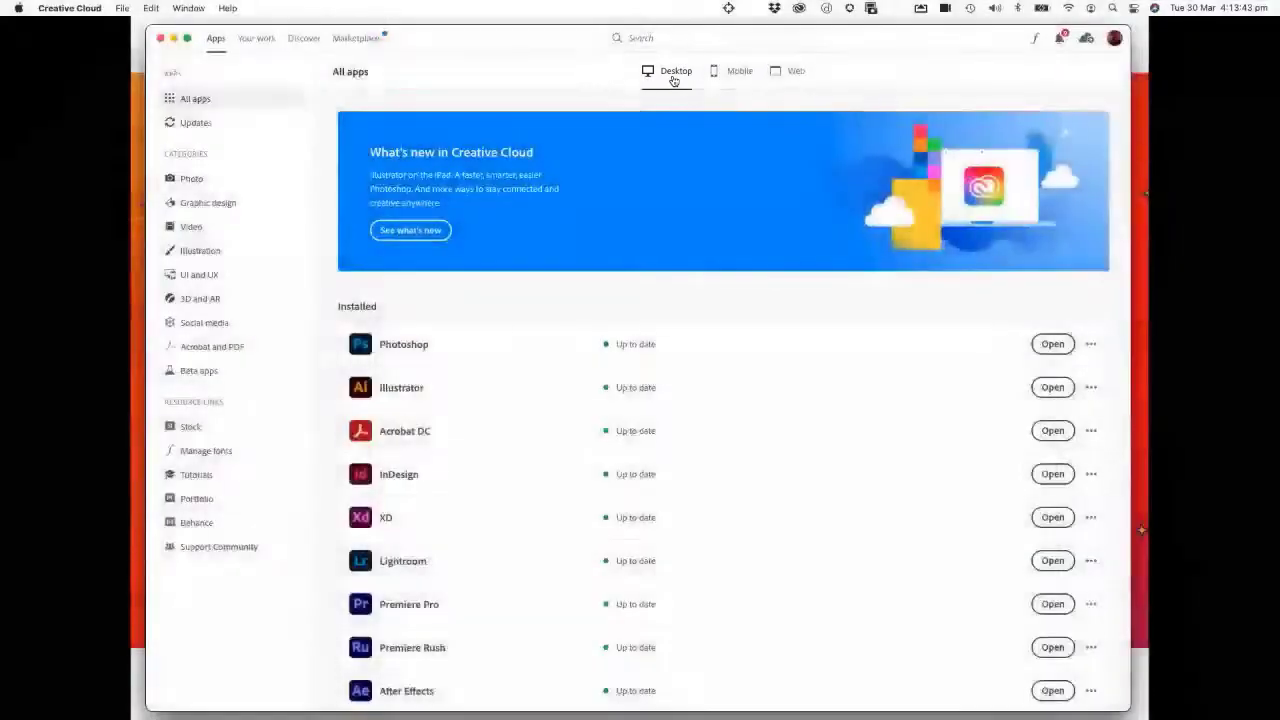
Step: Look through the installed desktop apps and the list of available mobile apps
scroll(682, 390, down, 3)
scroll(682, 390, down, 10)
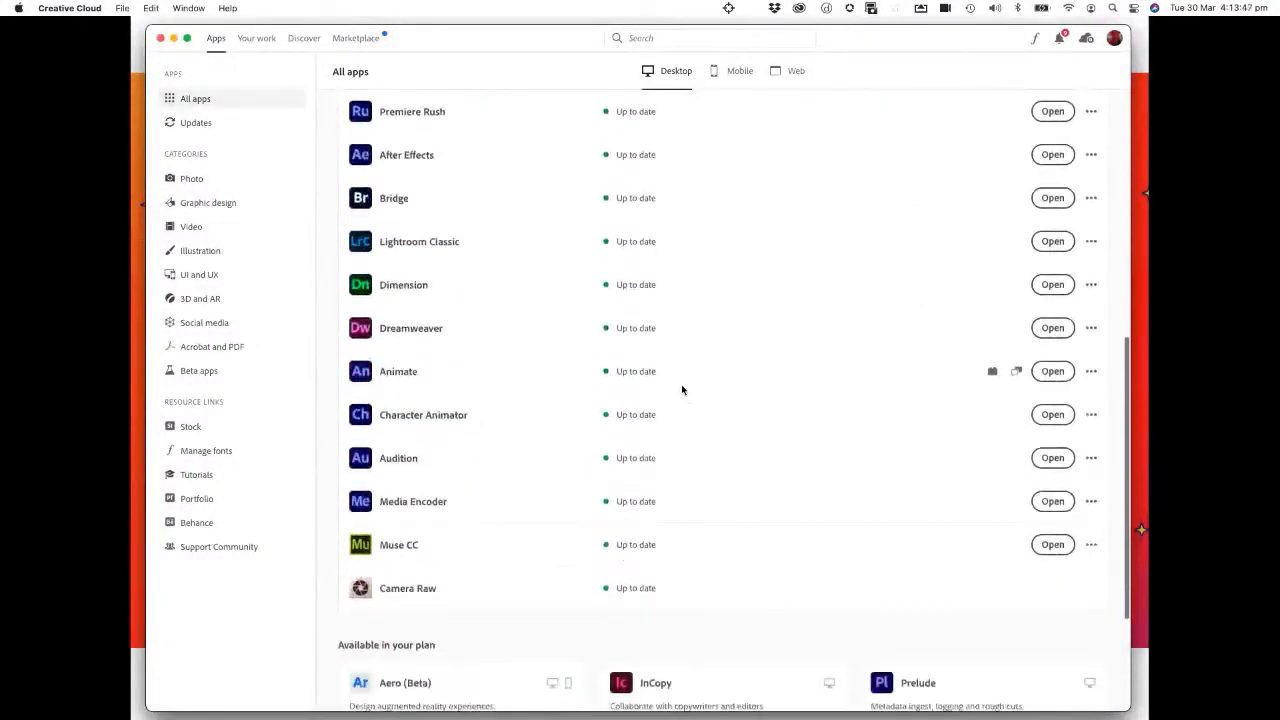
scroll(682, 390, up, 10)
scroll(682, 390, up, 5)
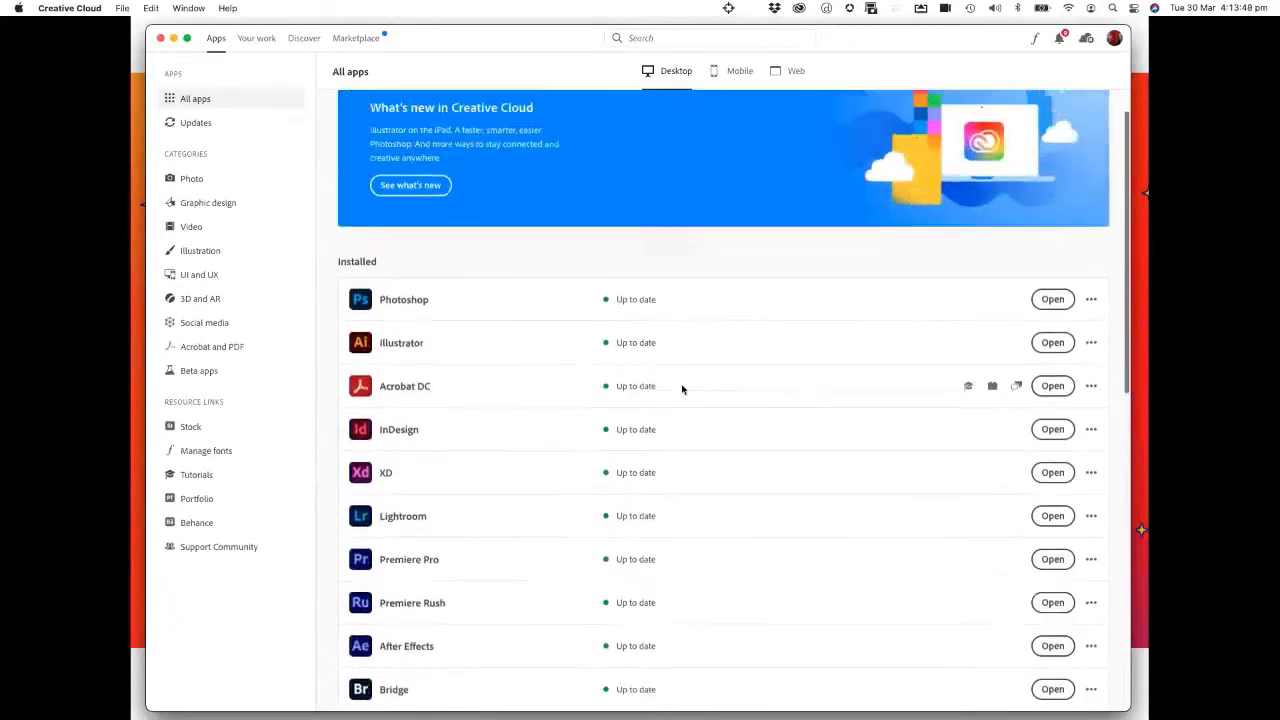
click(726, 73)
scroll(686, 362, down, 4)
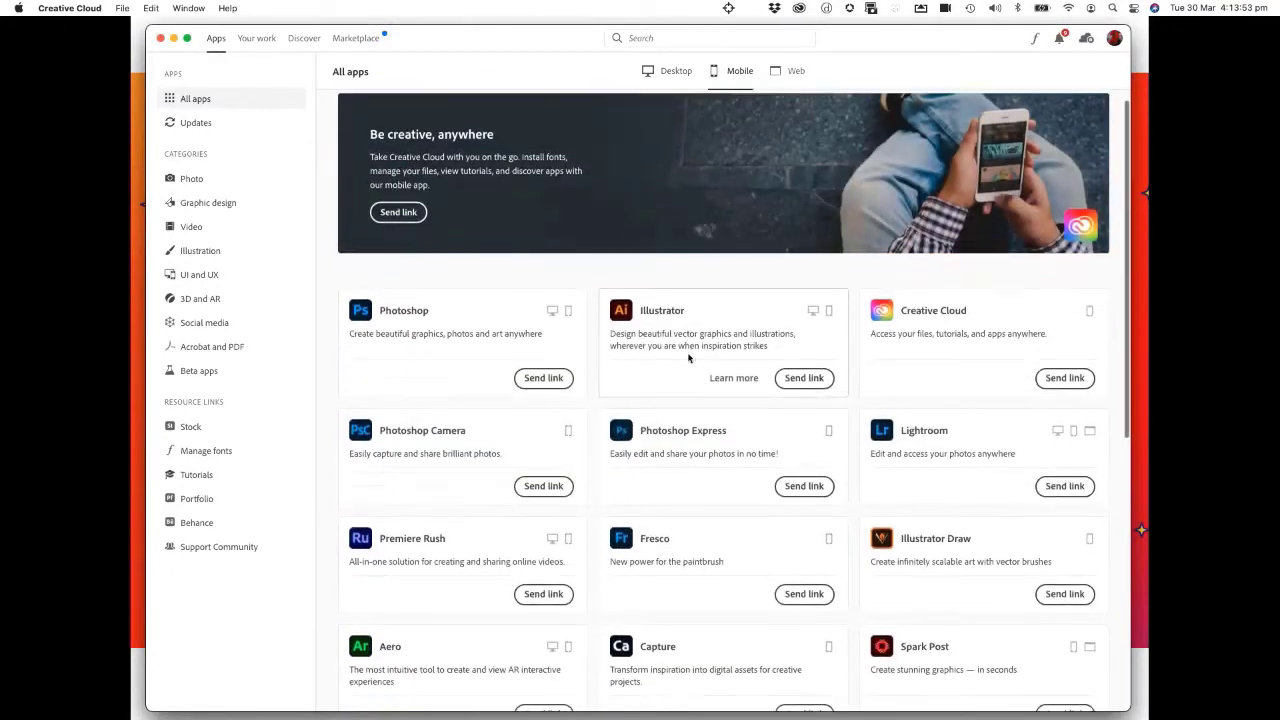
scroll(715, 385, down, 3)
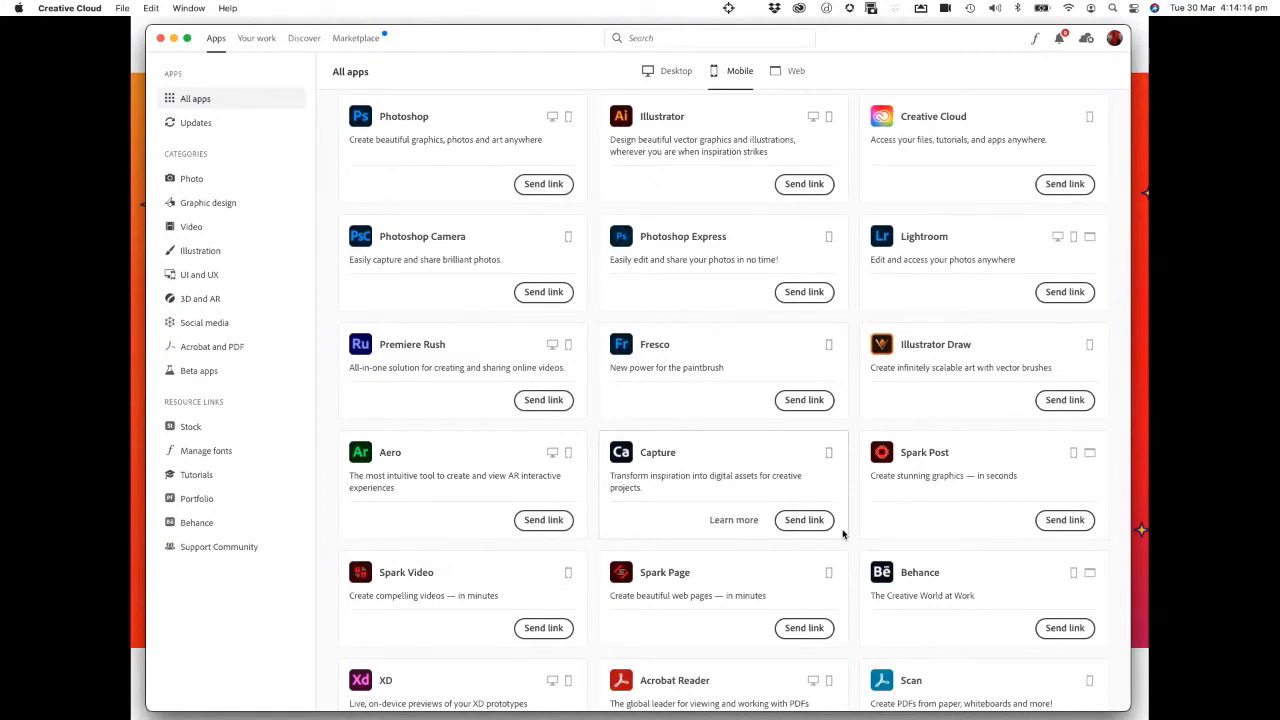
Step: Launch Spark from the Creative Cloud web apps and move its browser window lower on the screen
click(781, 76)
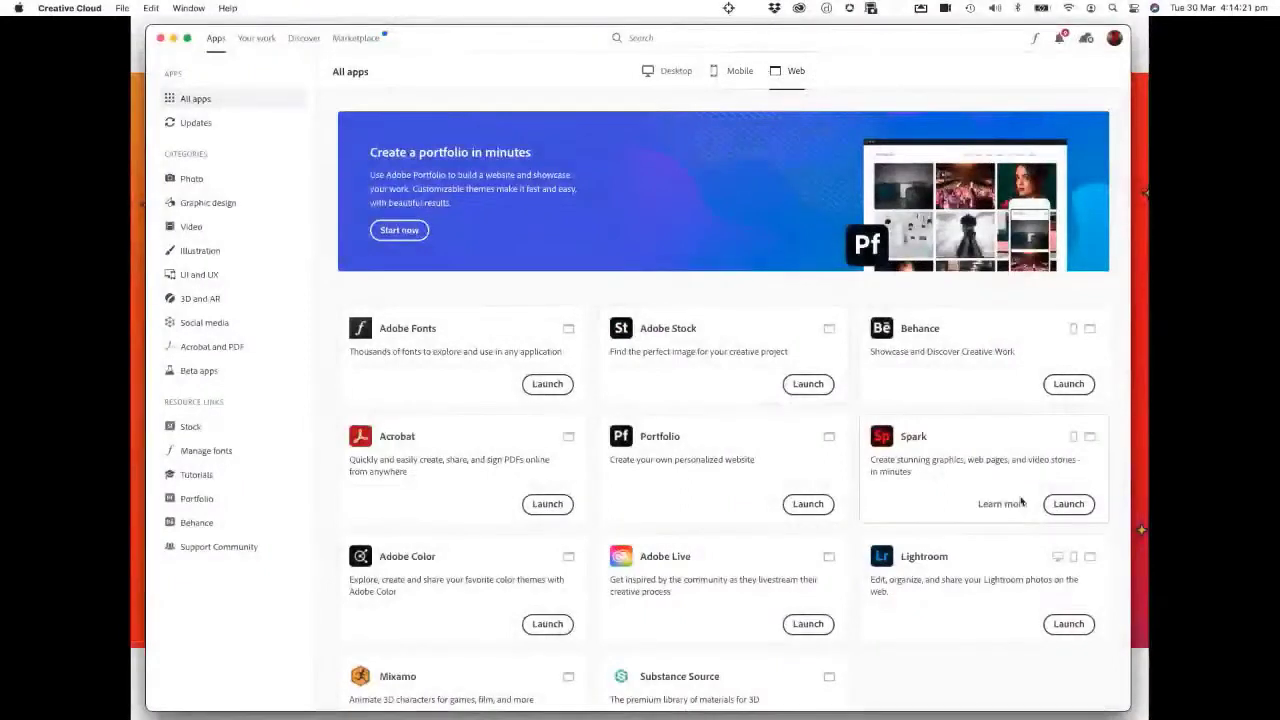
click(1060, 504)
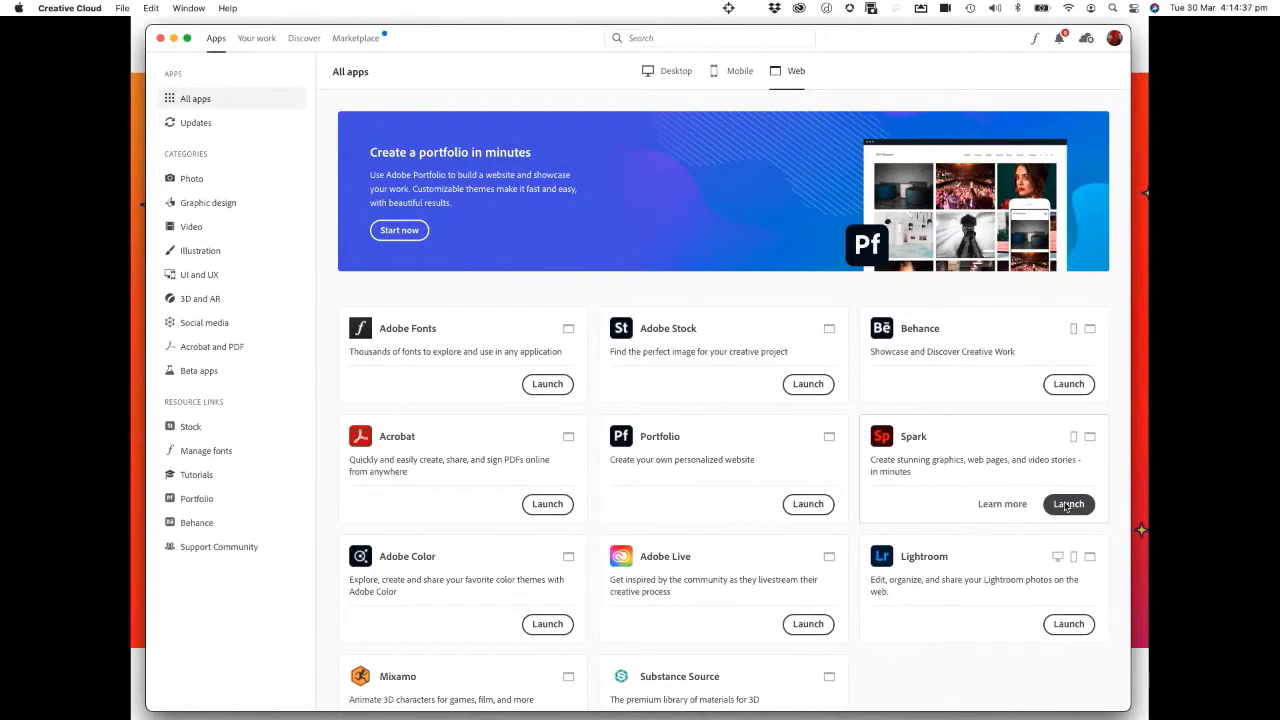
click(1065, 506)
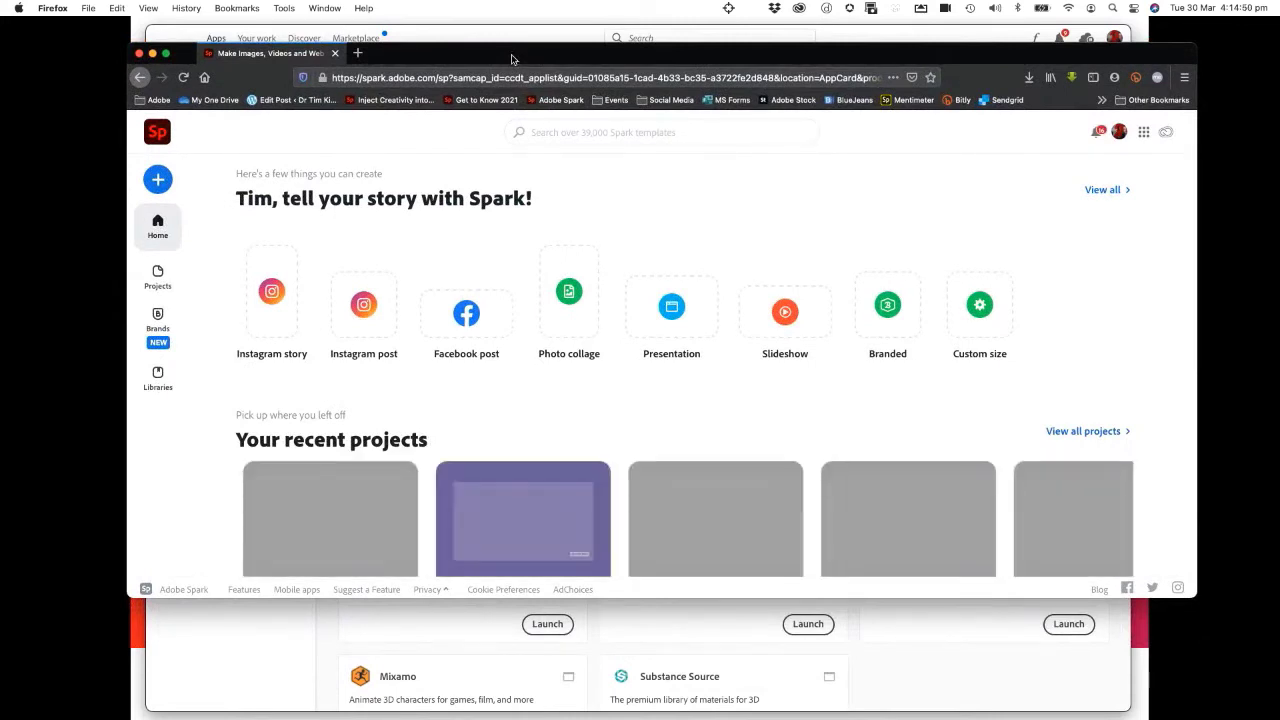
drag(511, 59, 511, 90)
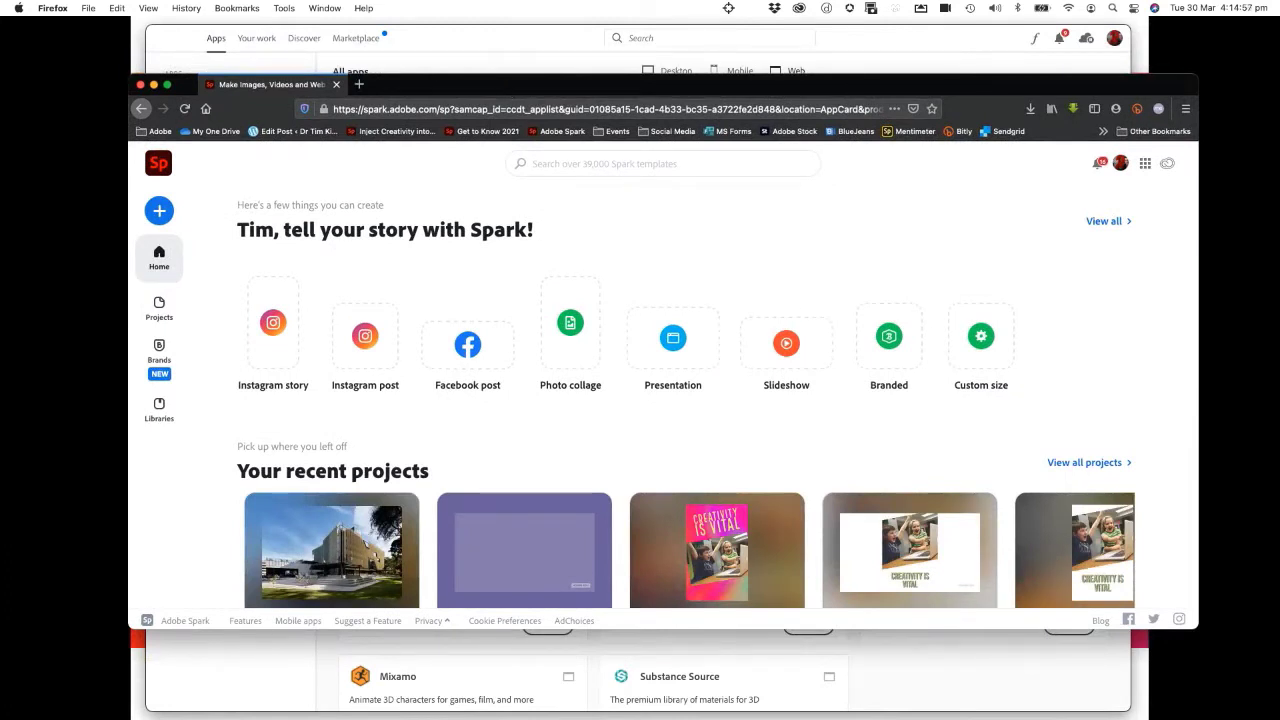
Step: Switch to Chrome, load spark.adobe.com in a new, repositioned window and select its web address
key(super+Tab)
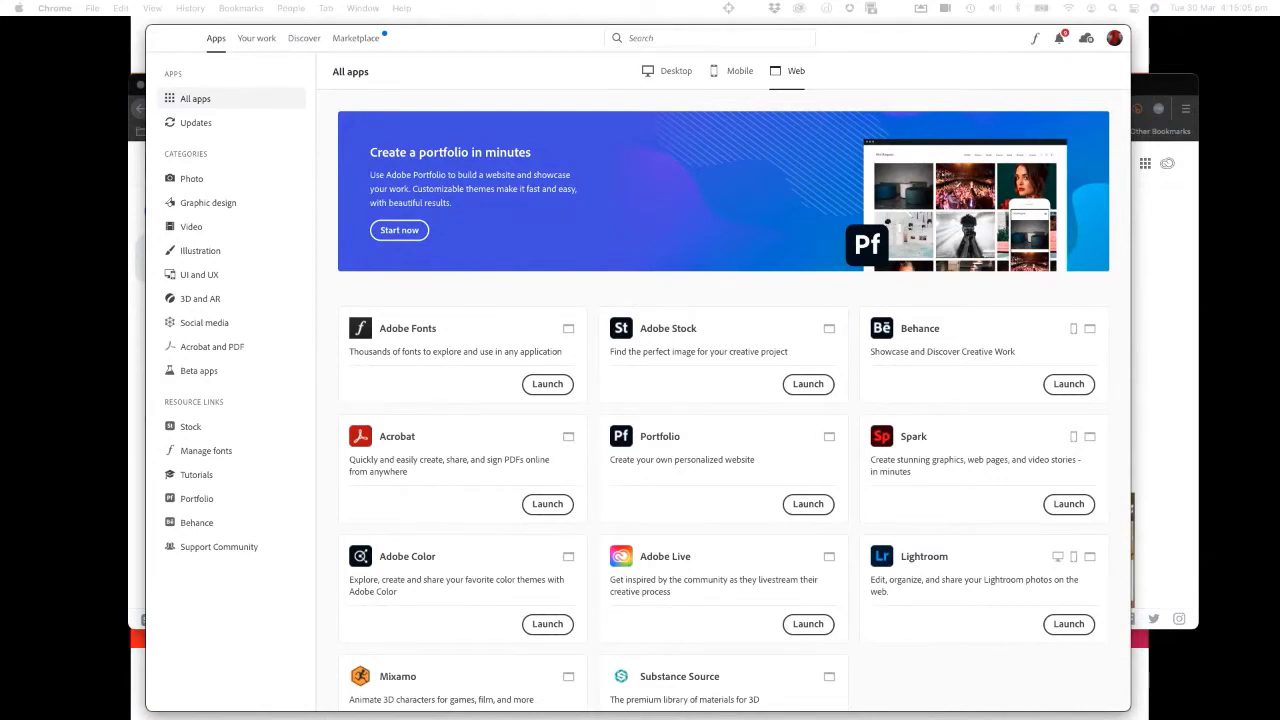
key(super+n)
drag(725, 101, 465, 41)
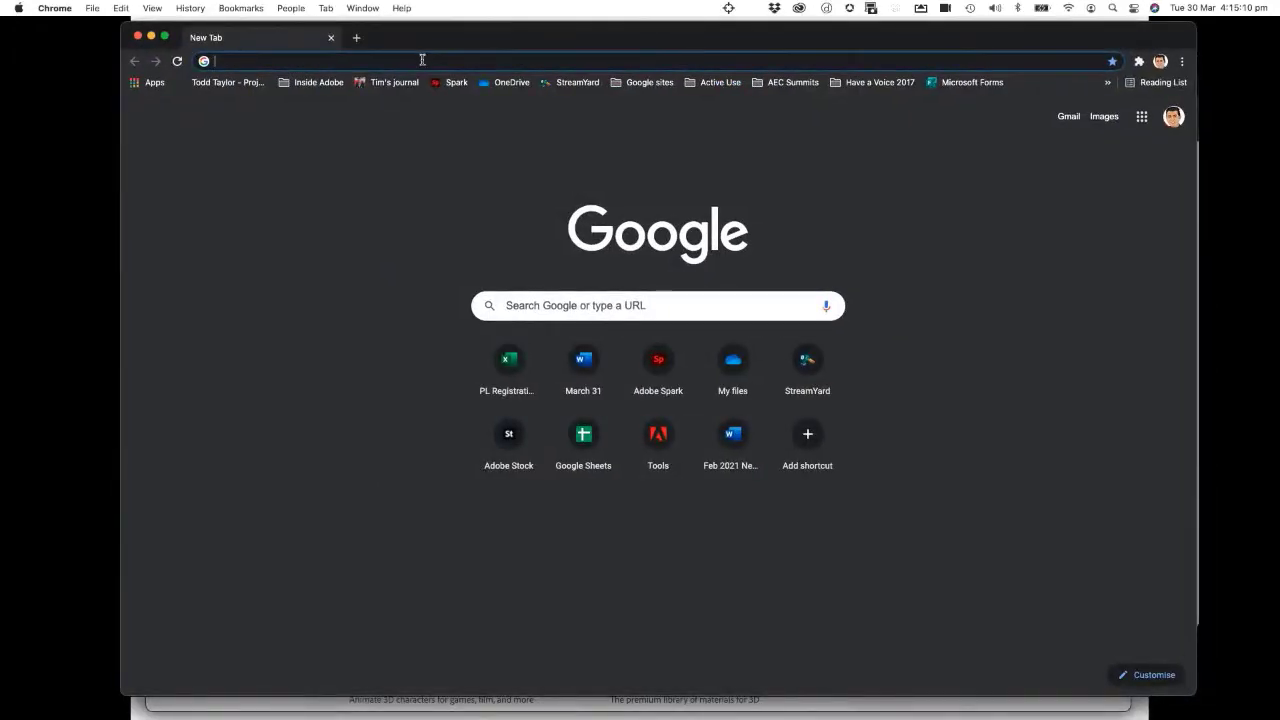
click(422, 60)
text(s)
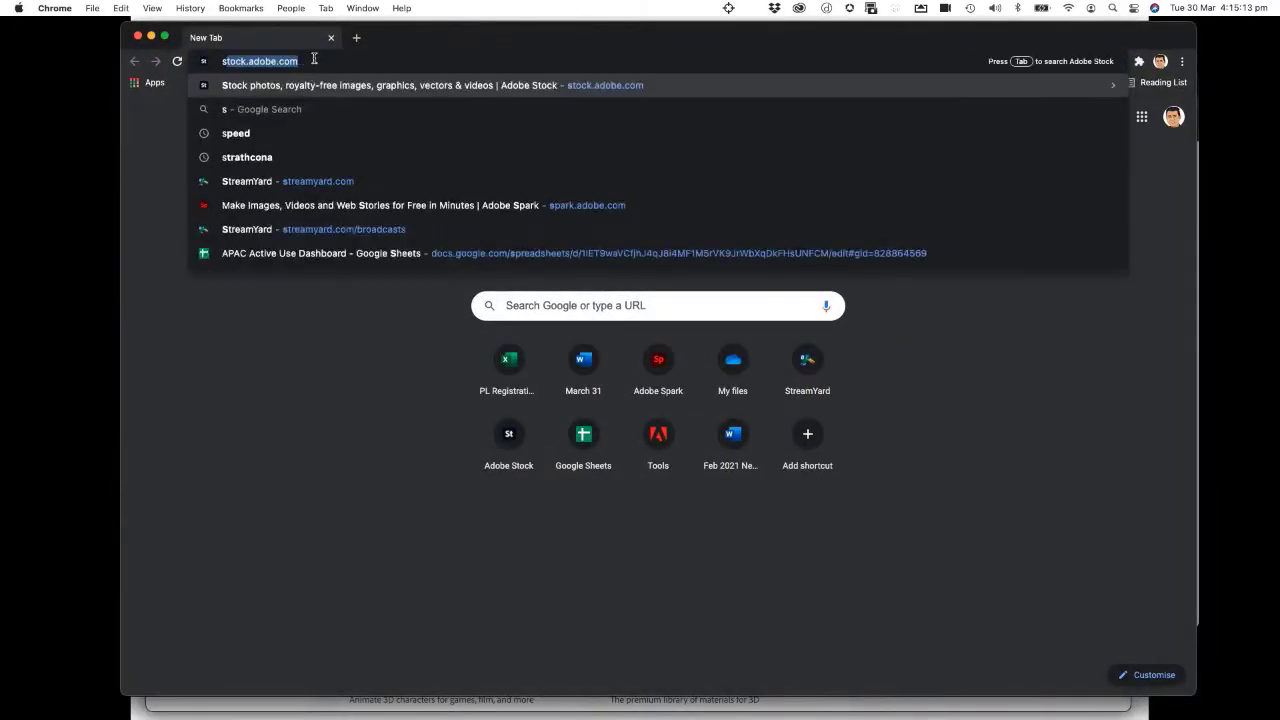
text(p)
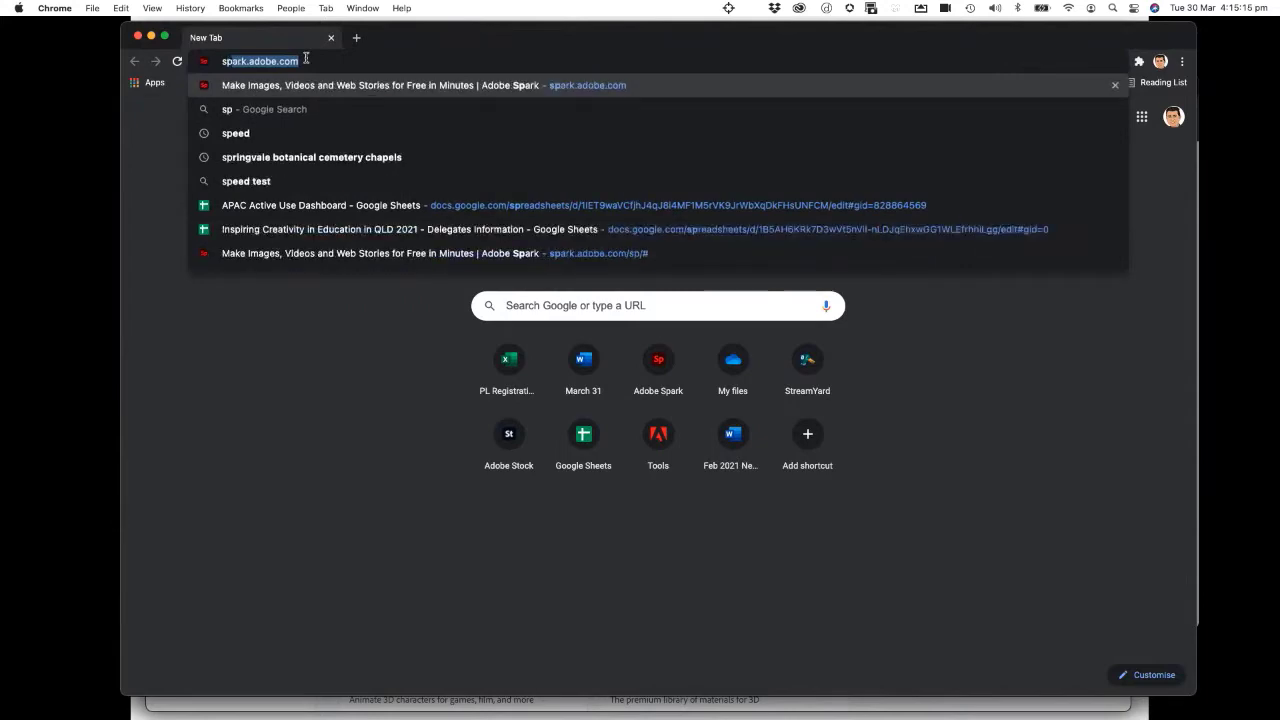
key(Return)
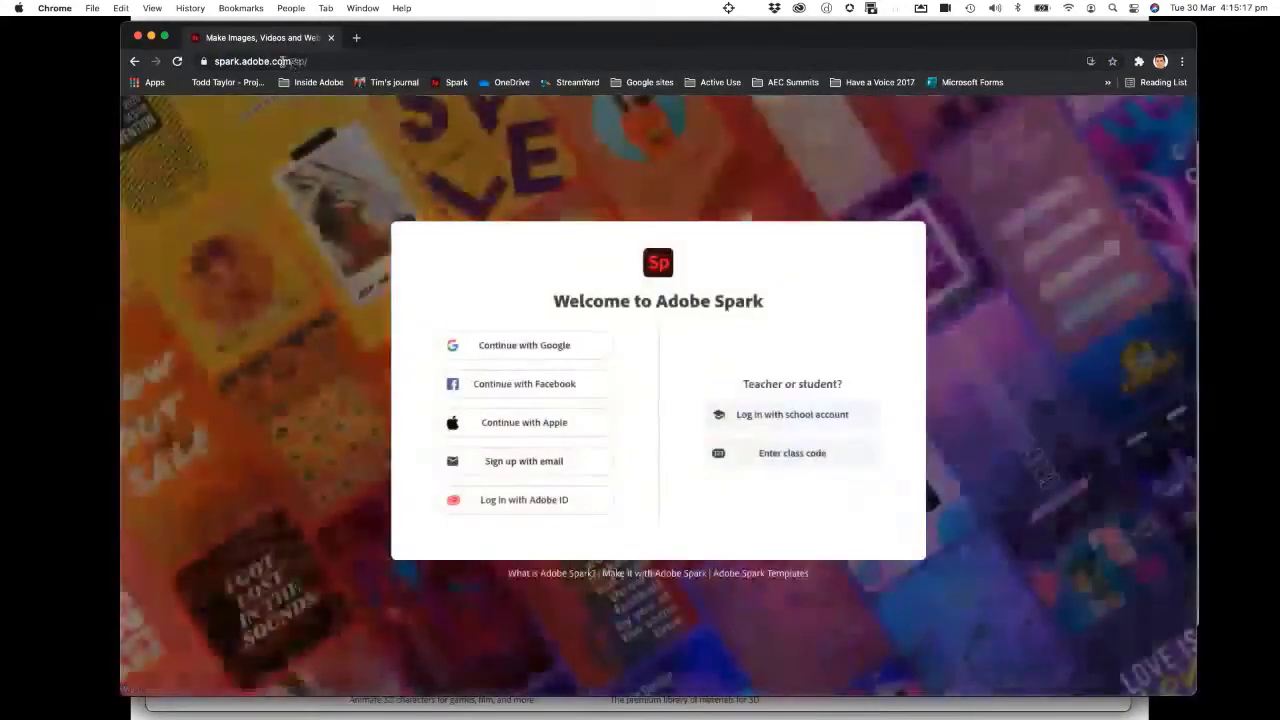
click(214, 61)
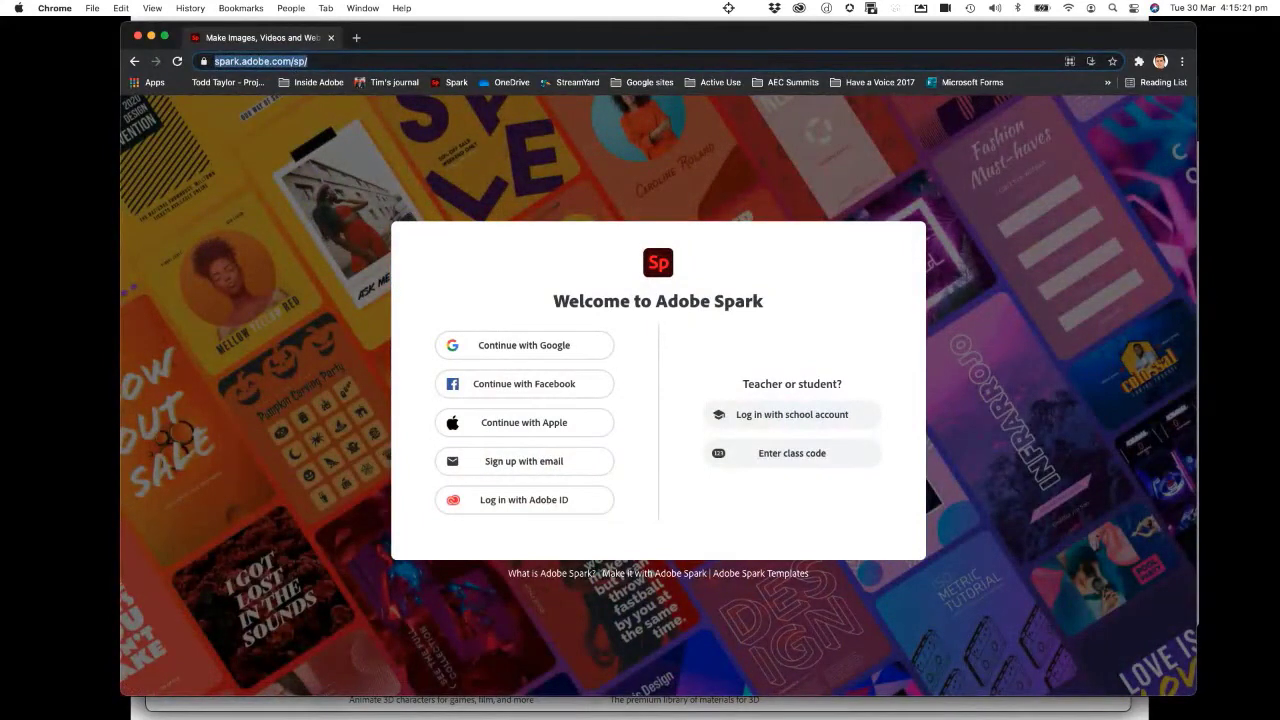
Step: Log in to Spark with the company or school account, submitting the corporate account password and sending an Okta Verify push
key(super+Tab)
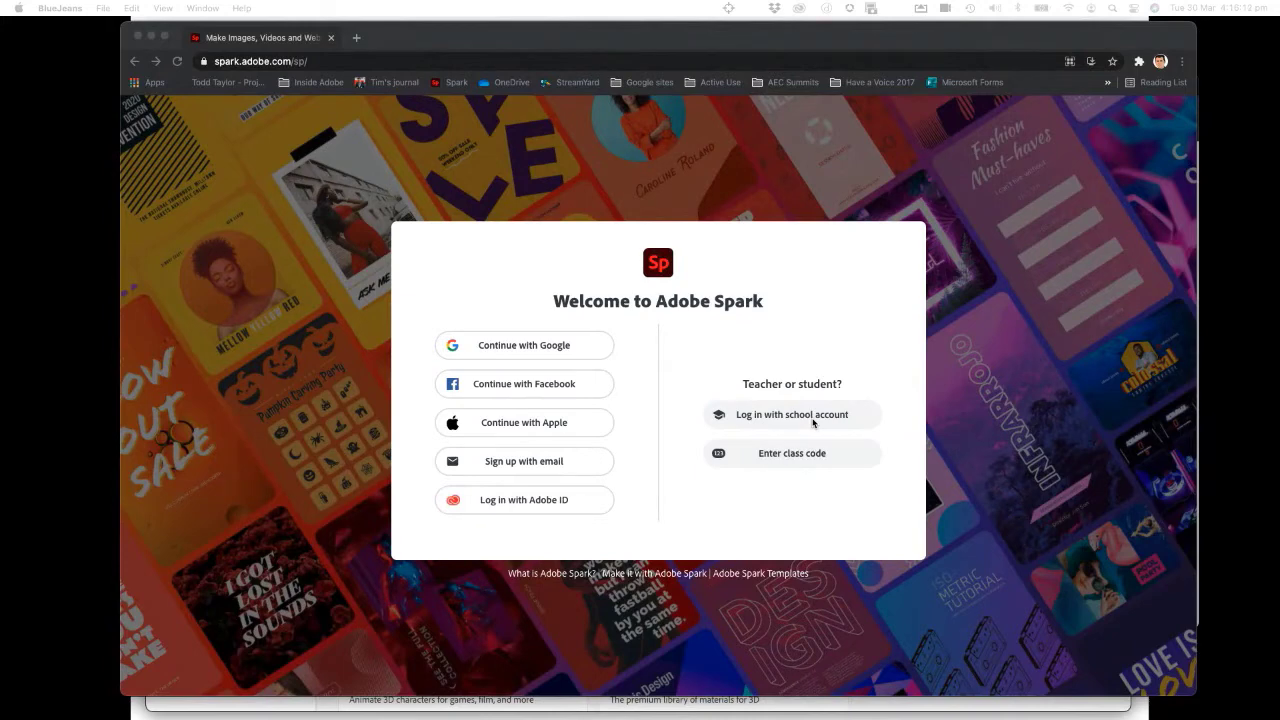
click(781, 420)
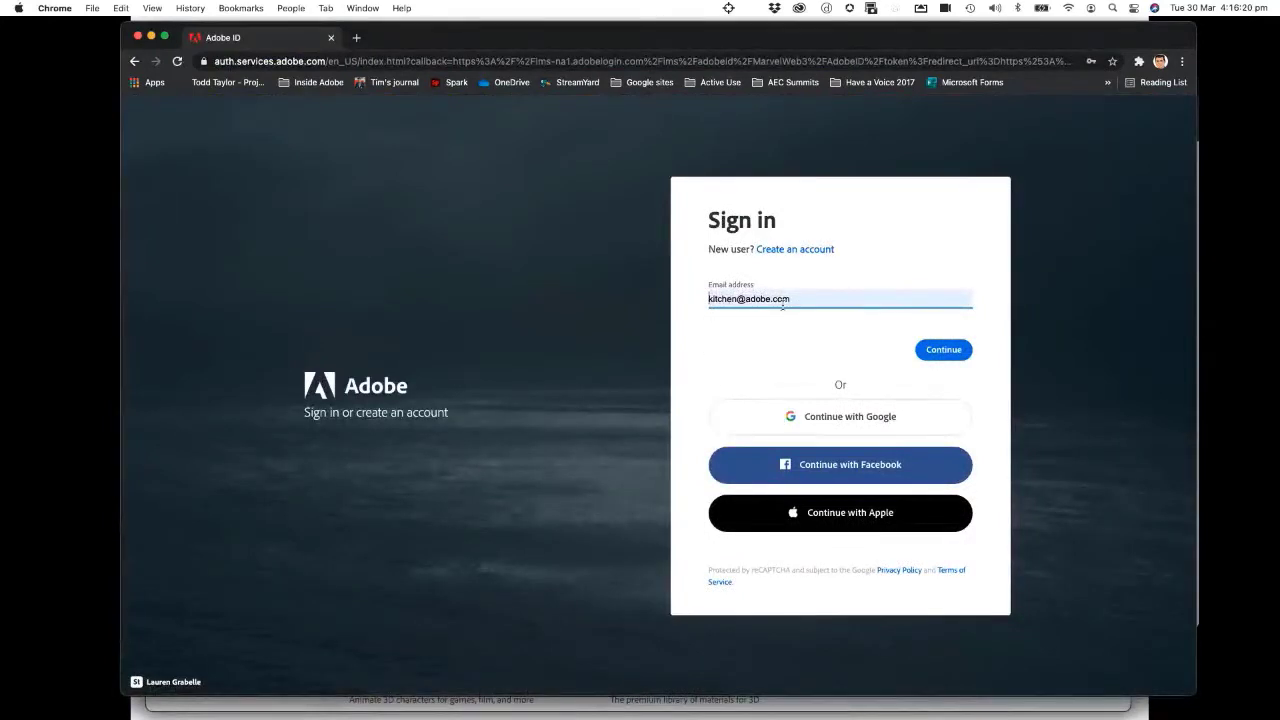
click(934, 350)
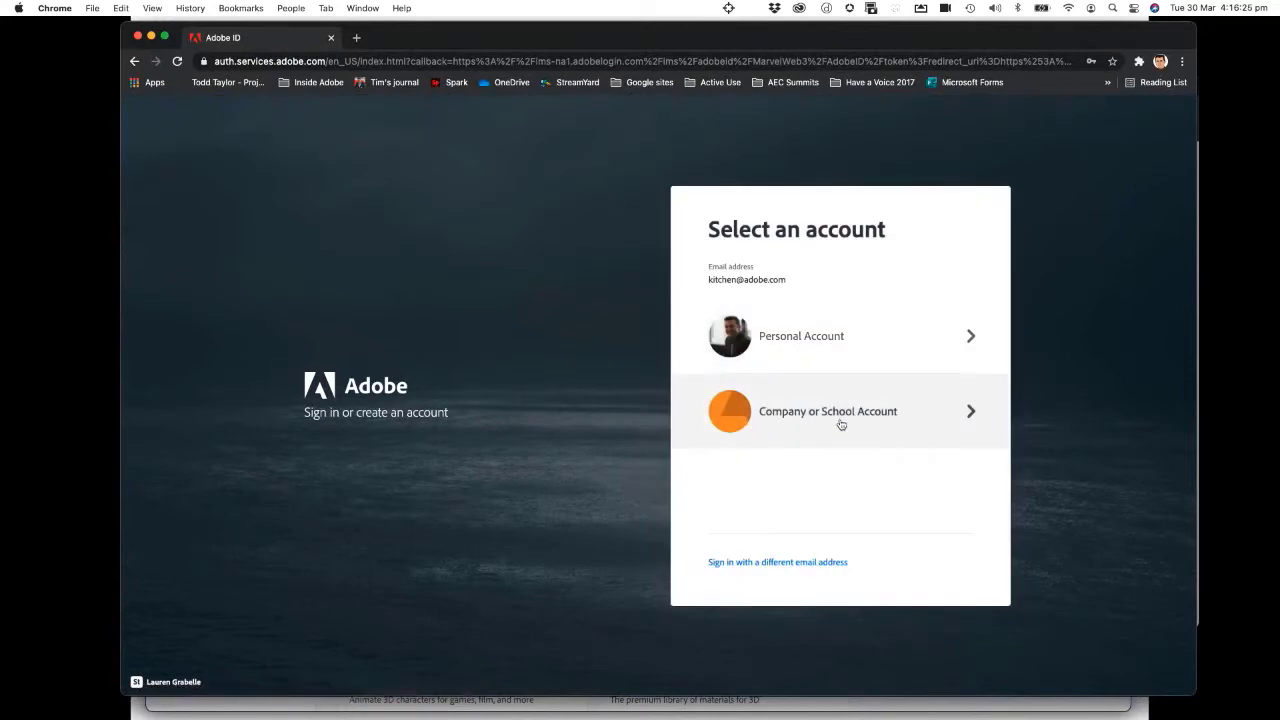
click(791, 420)
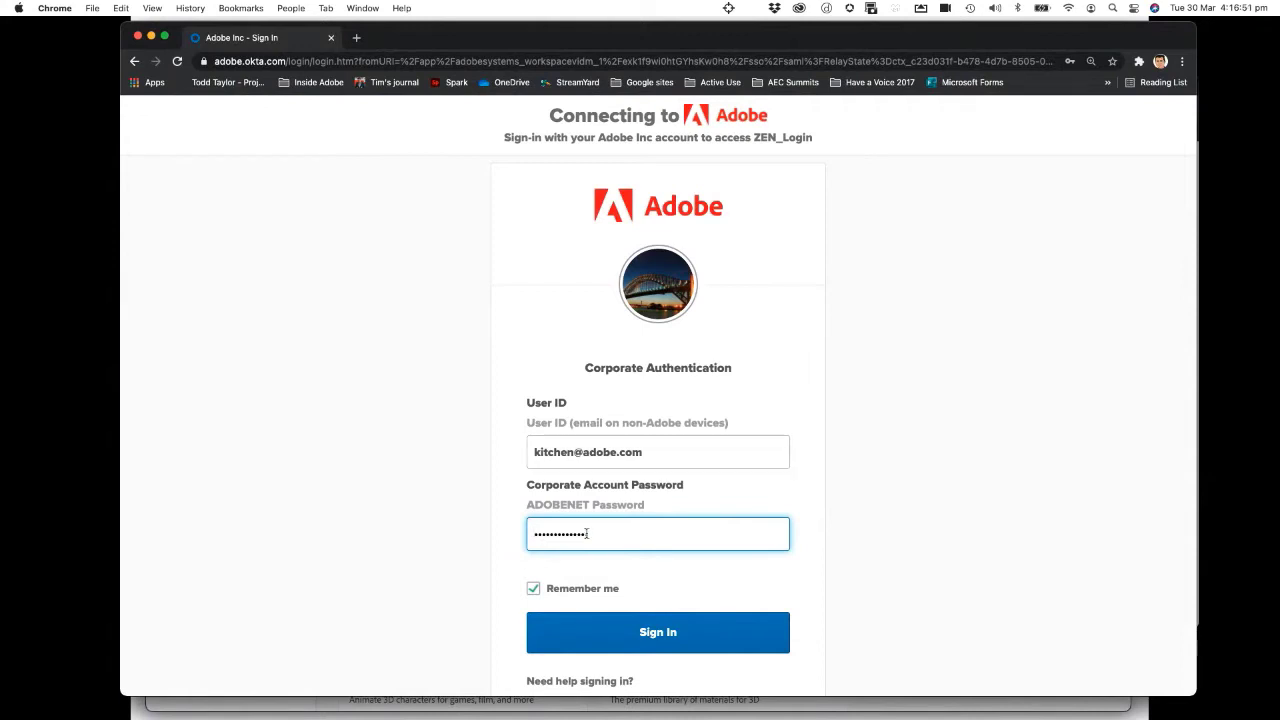
click(630, 631)
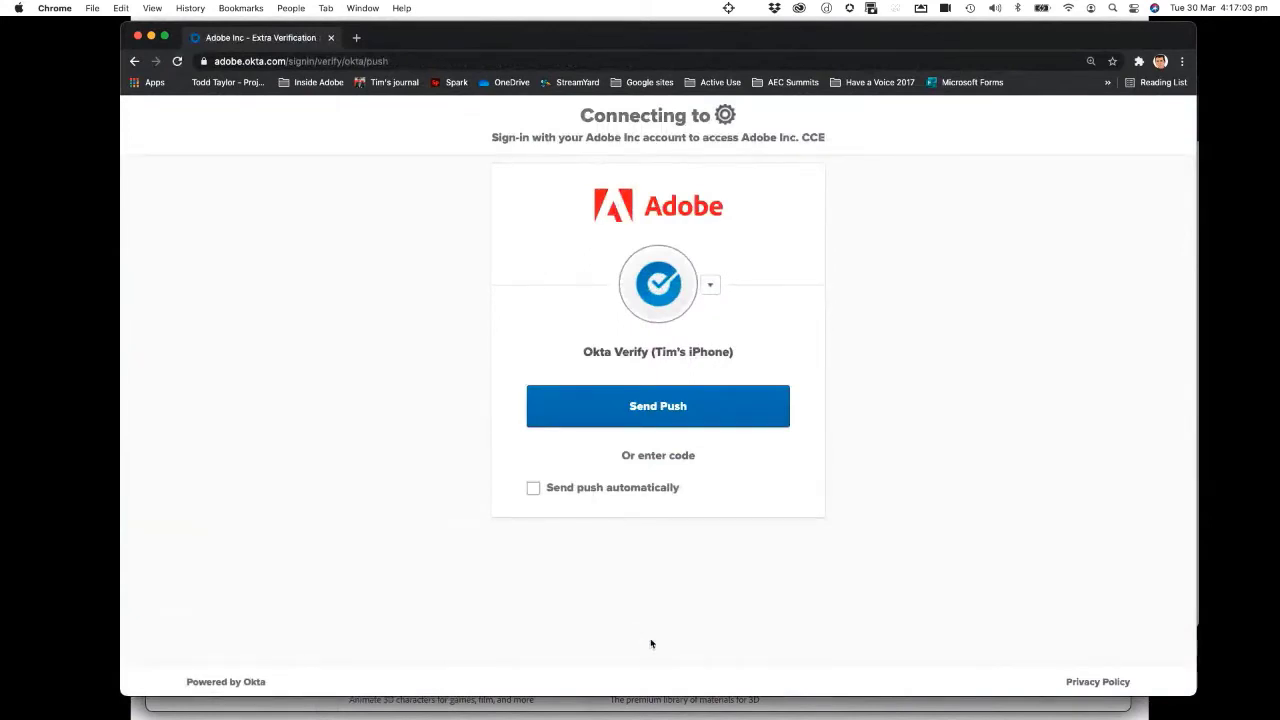
click(641, 403)
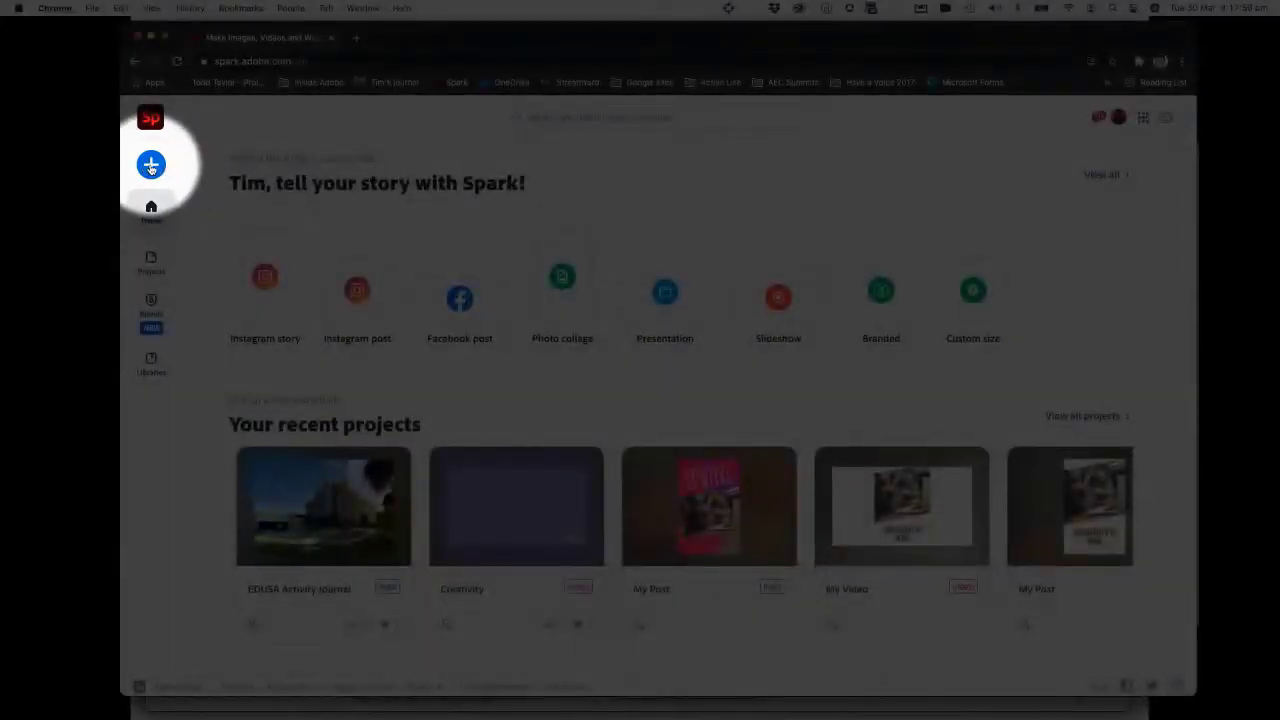
Step: Show the project types that can be created in Spark and point out the Web page option
click(150, 166)
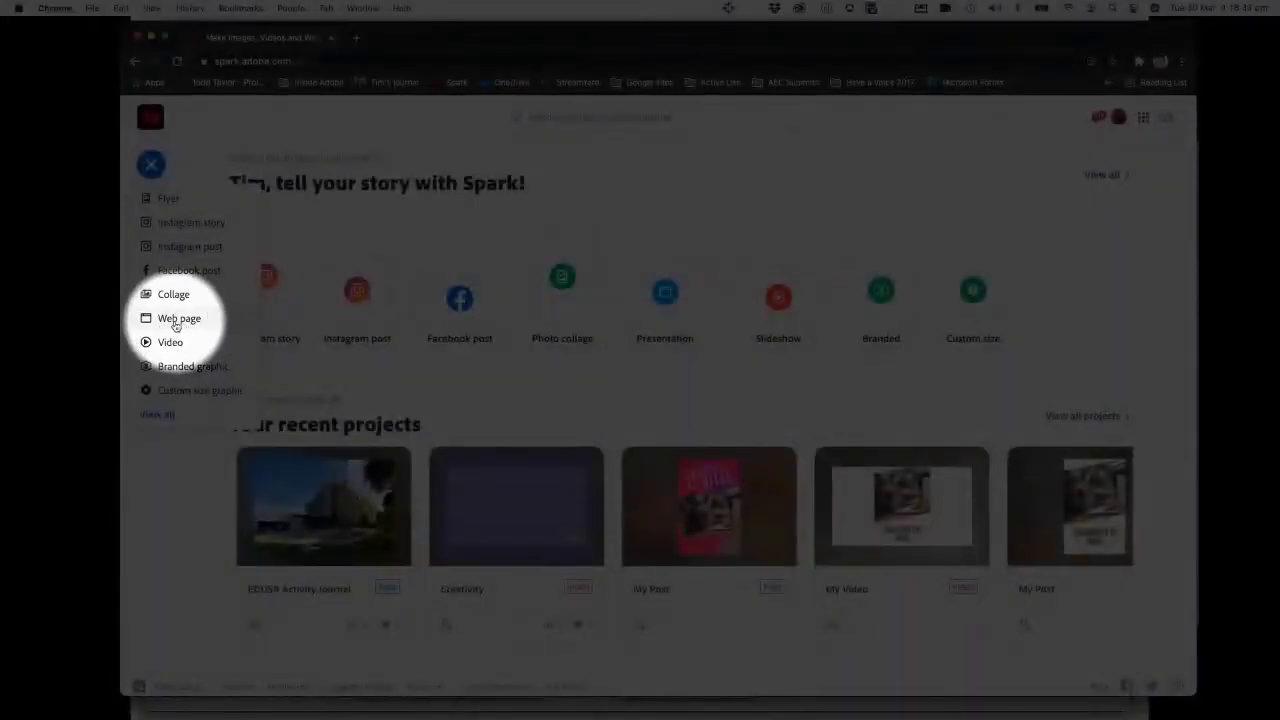
click(177, 320)
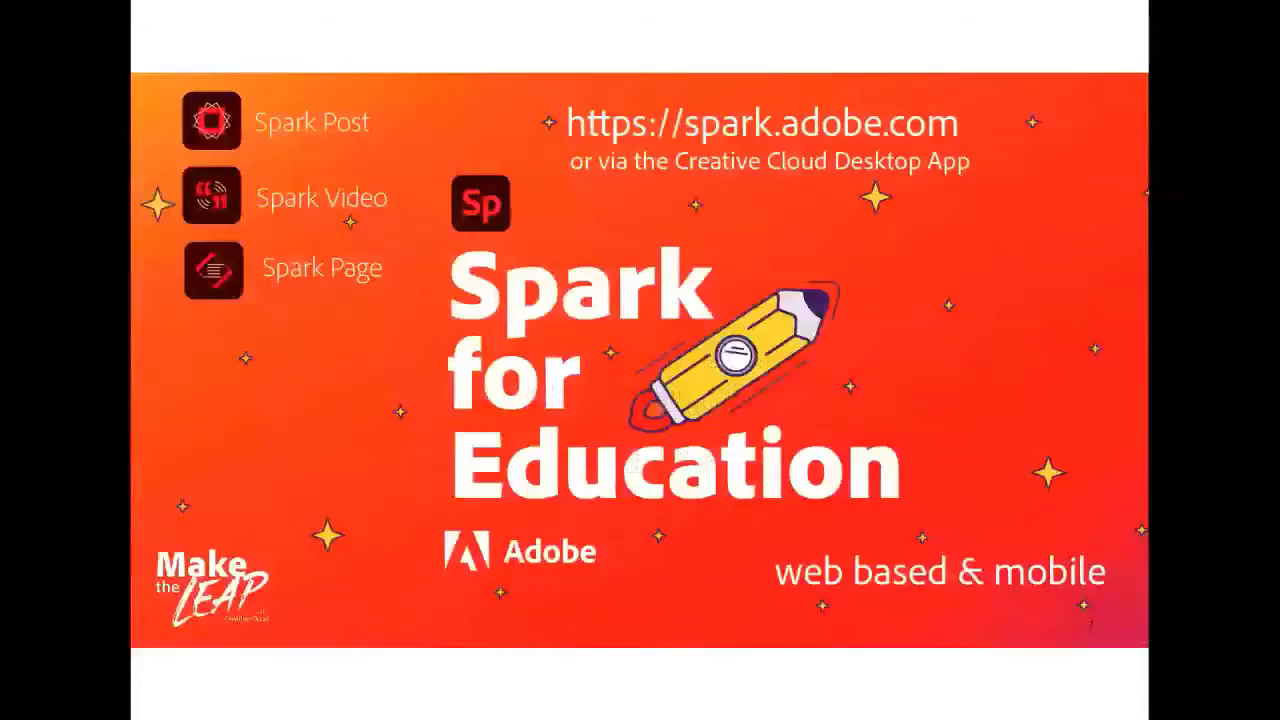
Step: Advance the slides to the session resources, open the wash-hands link in Firefox and select the page's web address
click(788, 476)
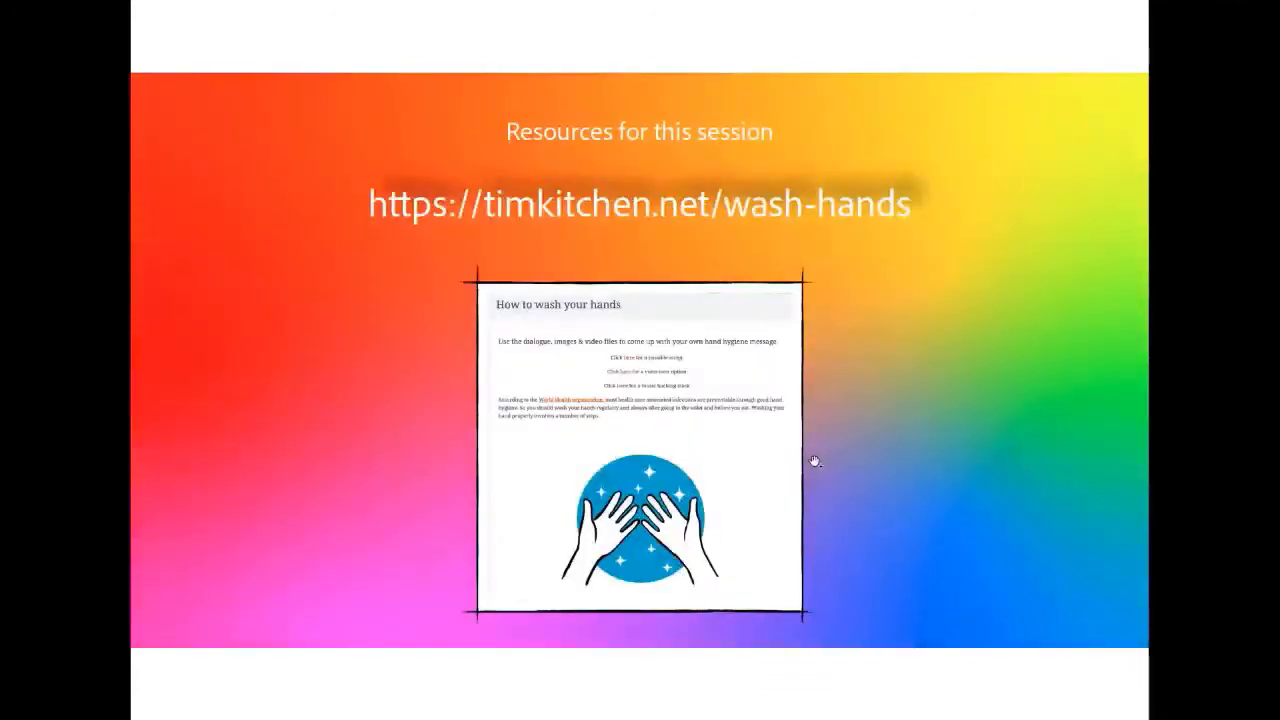
click(648, 214)
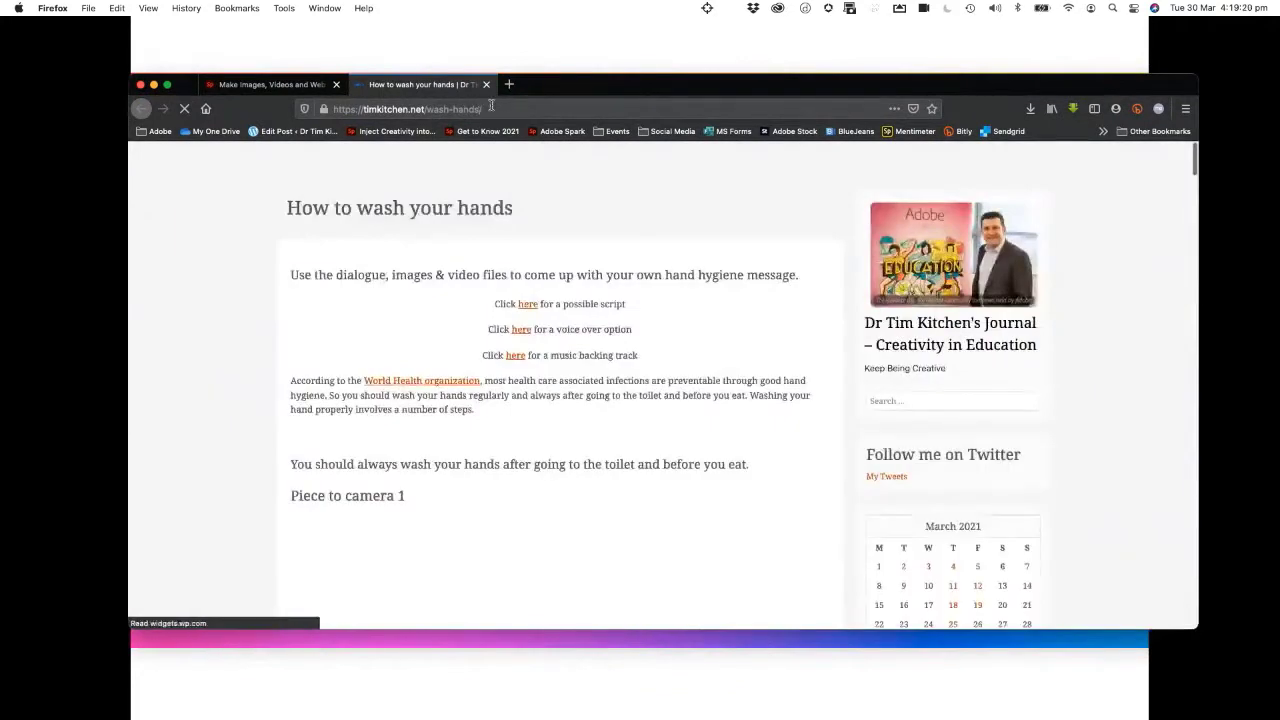
drag(490, 108, 282, 117)
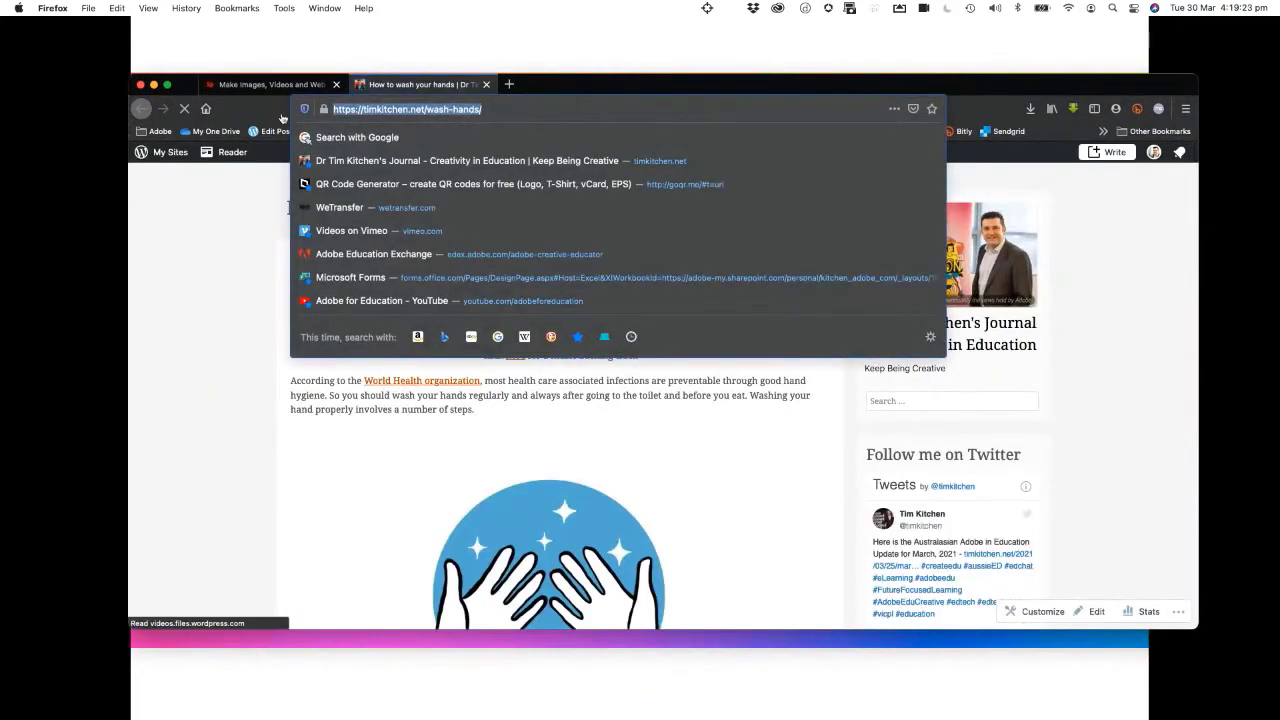
key(super+Tab)
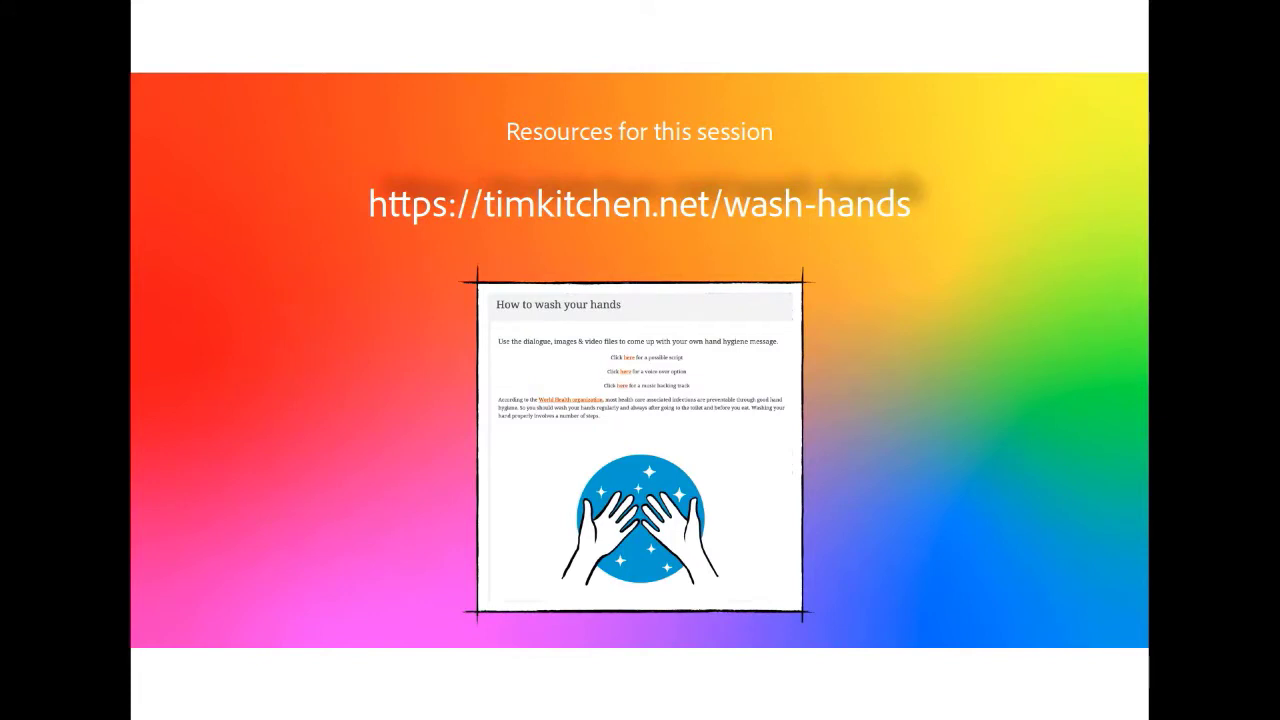
Step: Open the wash-hands link from the slide again, look through the page and make the browser window taller and narrower
click(862, 245)
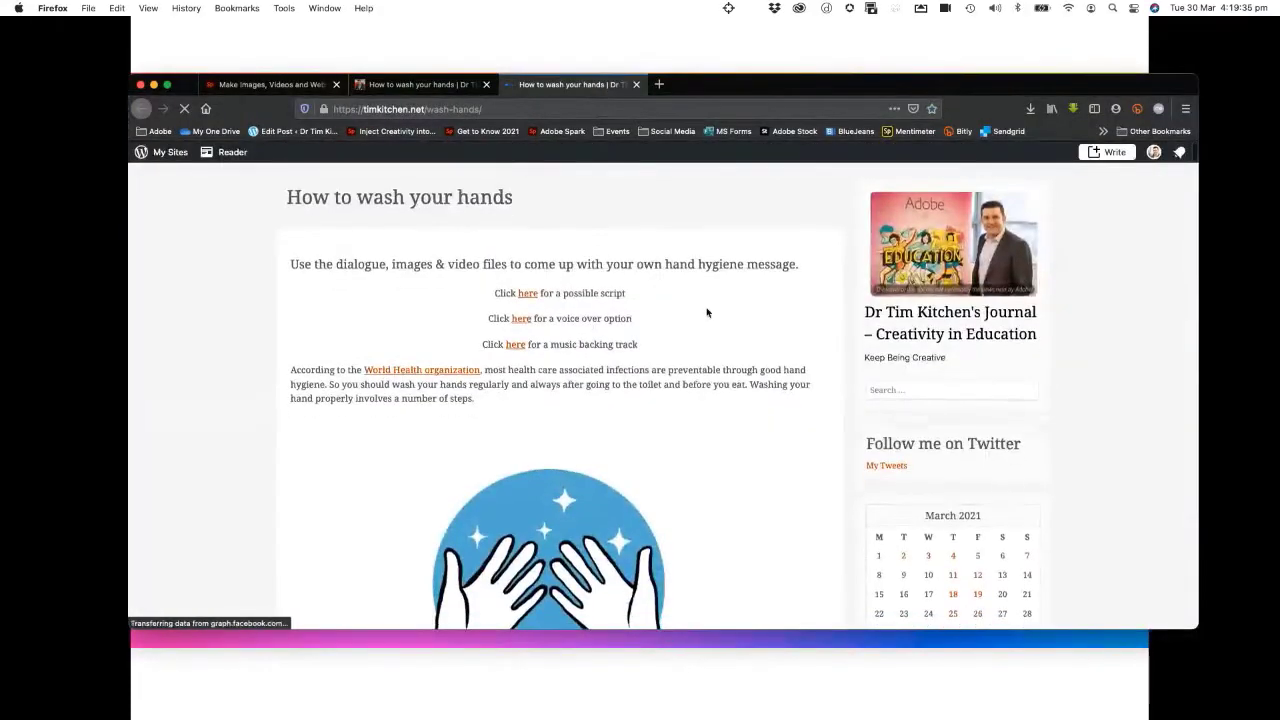
scroll(709, 314, down, 10)
scroll(706, 313, down, 5)
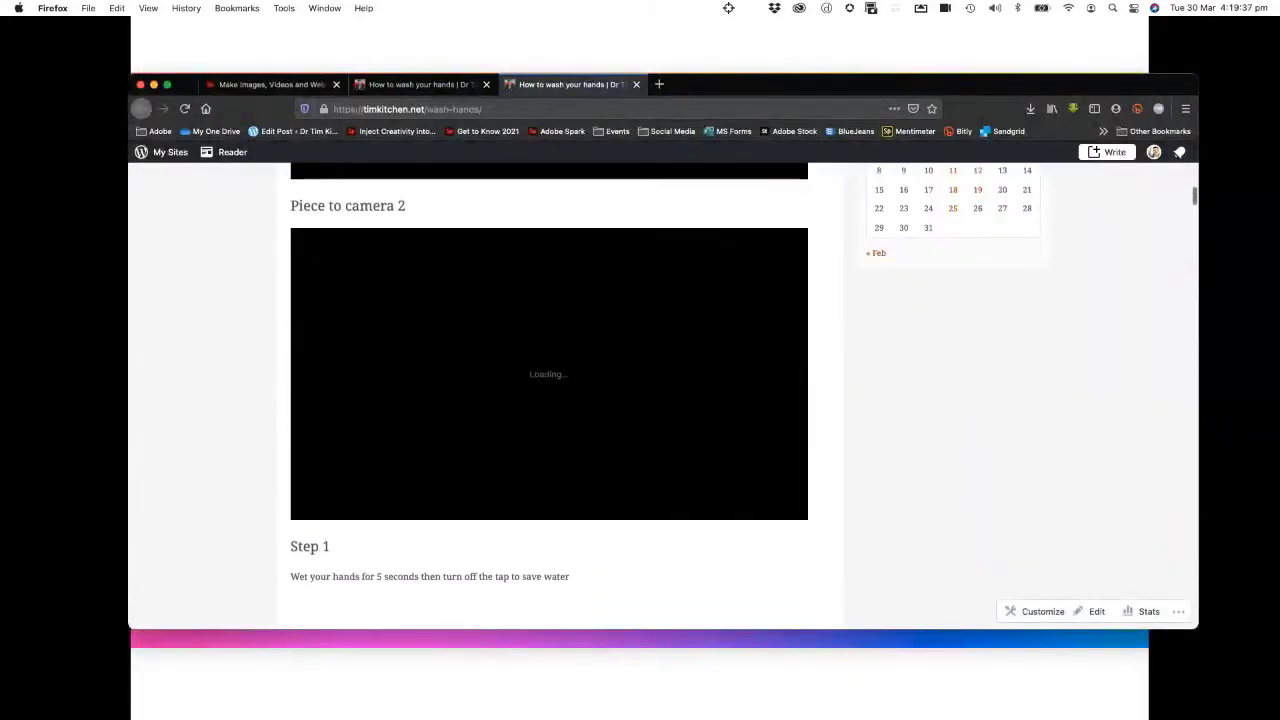
scroll(706, 313, up, 2)
scroll(706, 313, up, 12)
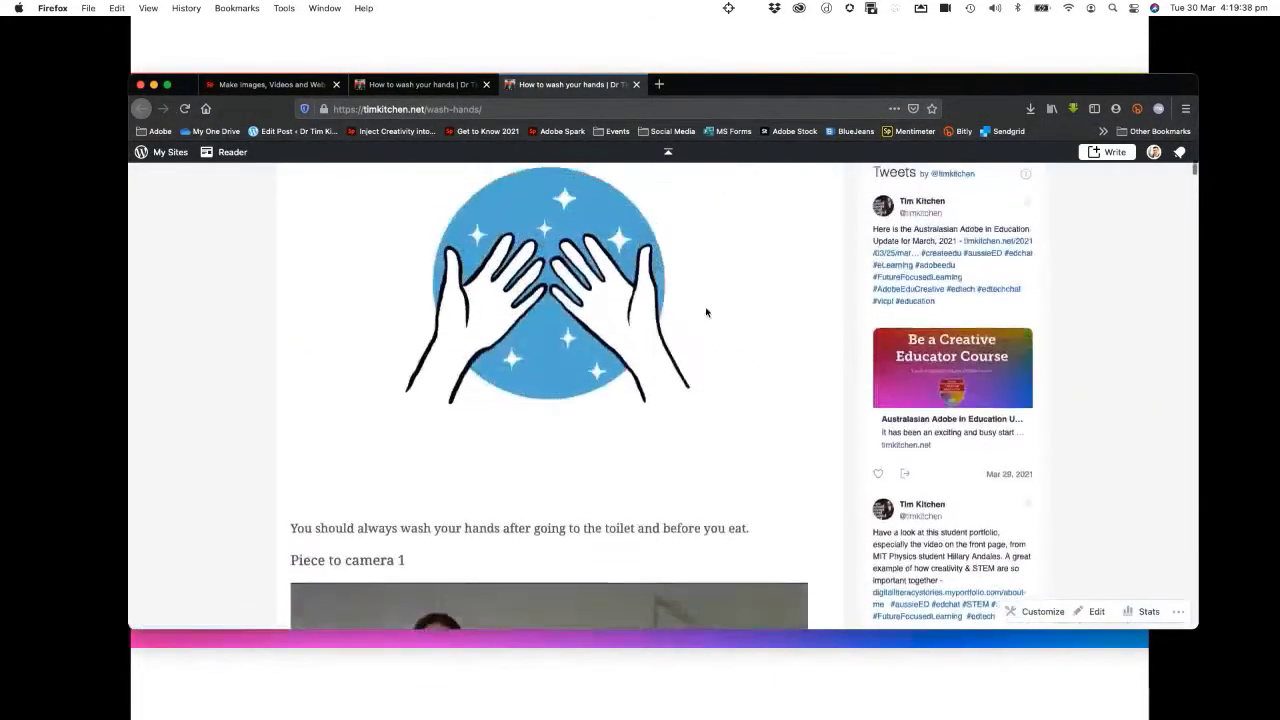
scroll(705, 313, down, 7)
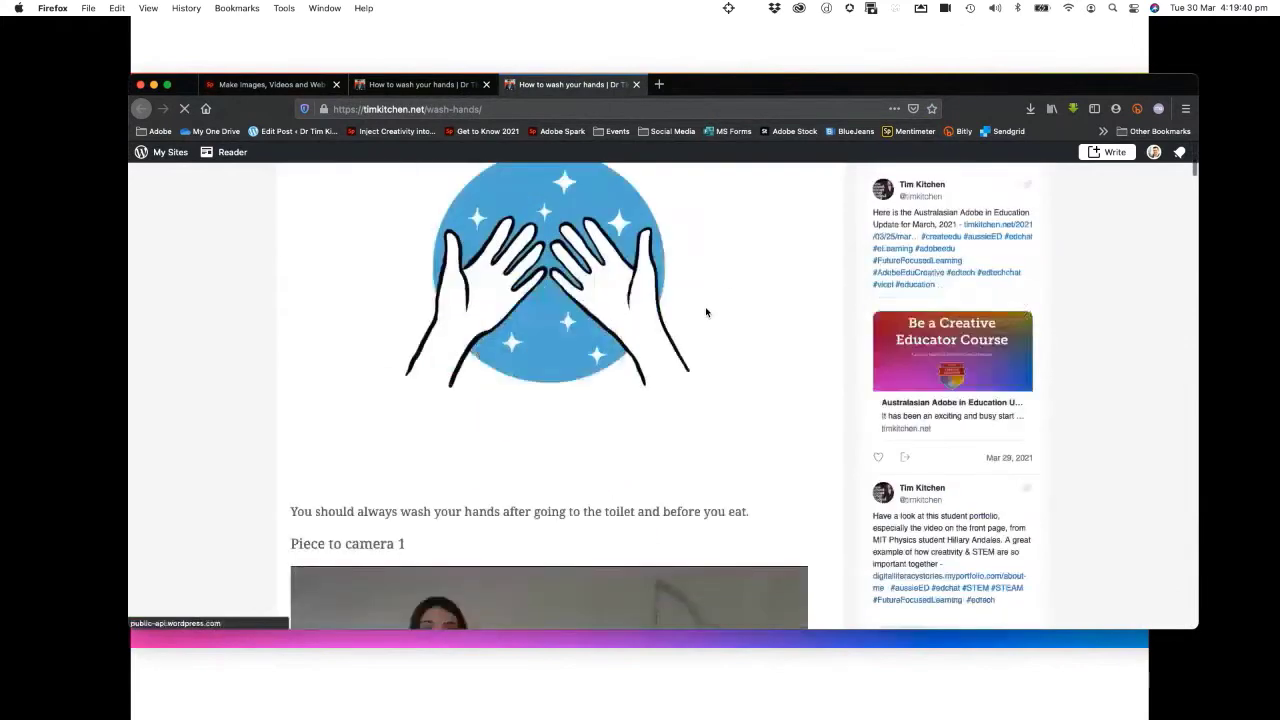
drag(1197, 624, 1140, 688)
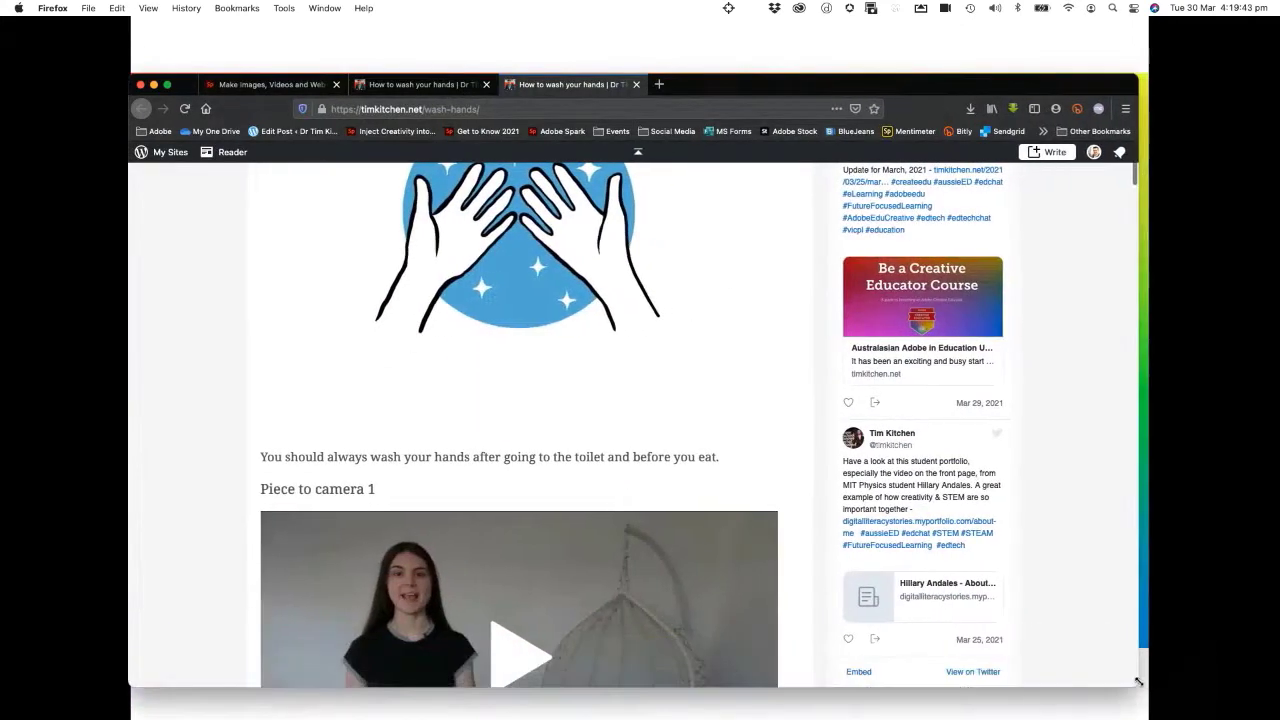
Step: Look through the images, video clips and steps on the wash-hands page, and move its browser window off the slide
scroll(587, 352, up, 4)
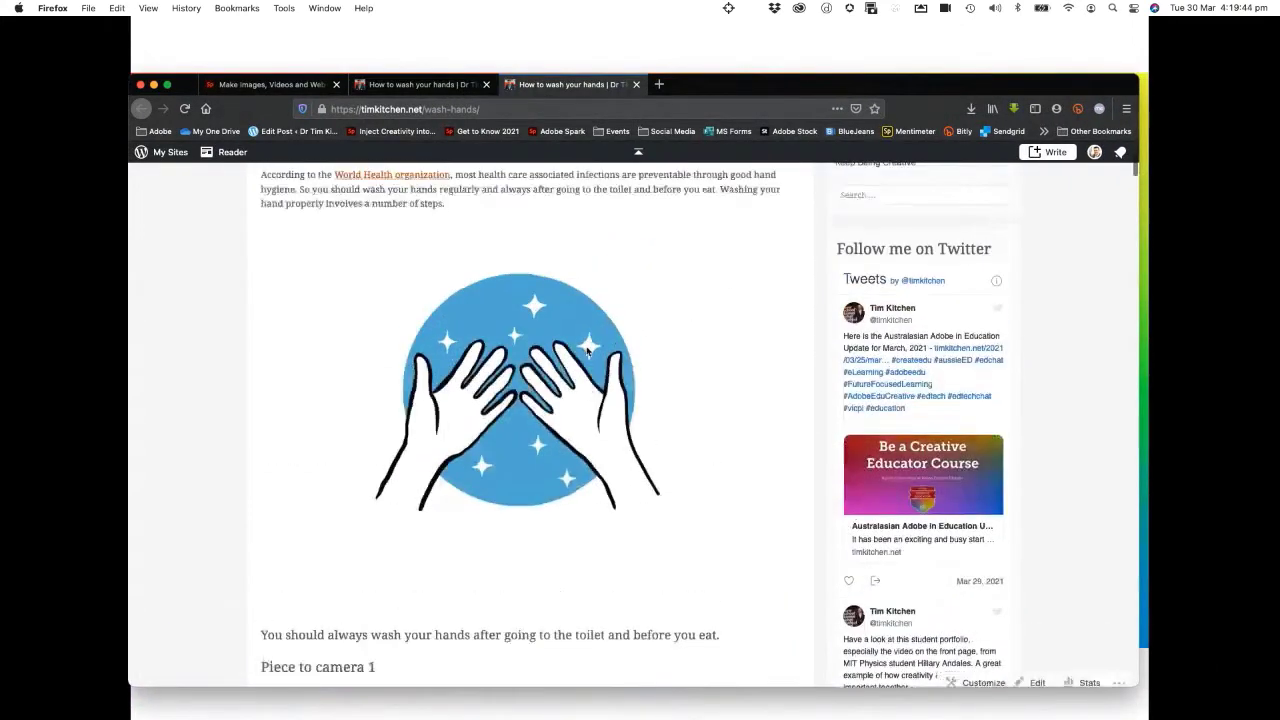
scroll(587, 352, down, 1)
scroll(587, 352, down, 15)
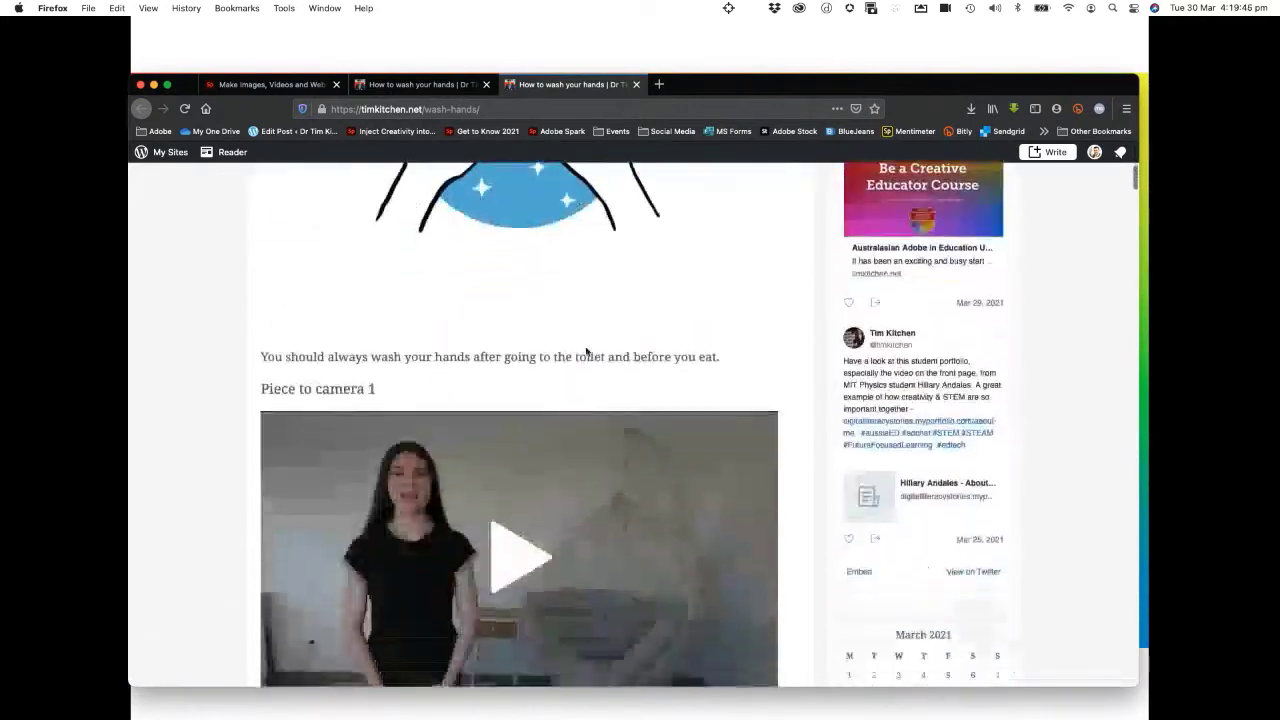
scroll(586, 352, down, 4)
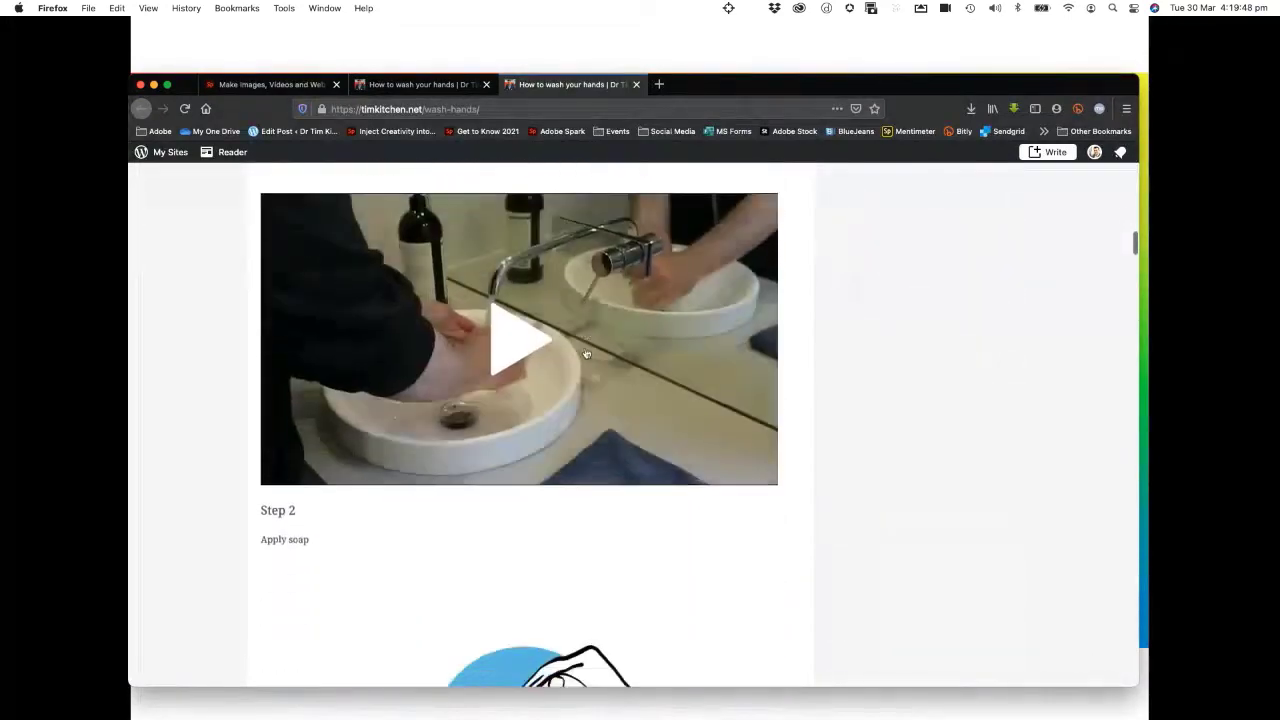
scroll(586, 352, up, 7)
scroll(586, 352, up, 12)
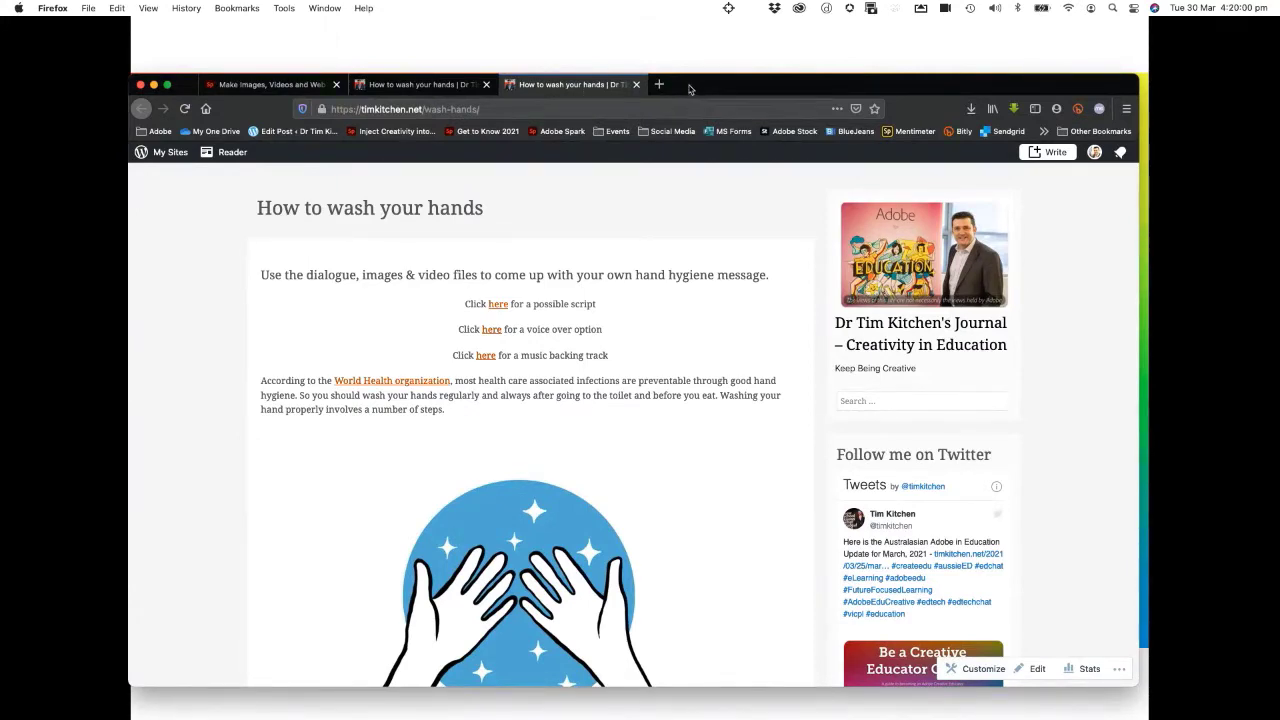
drag(689, 90, 880, 82)
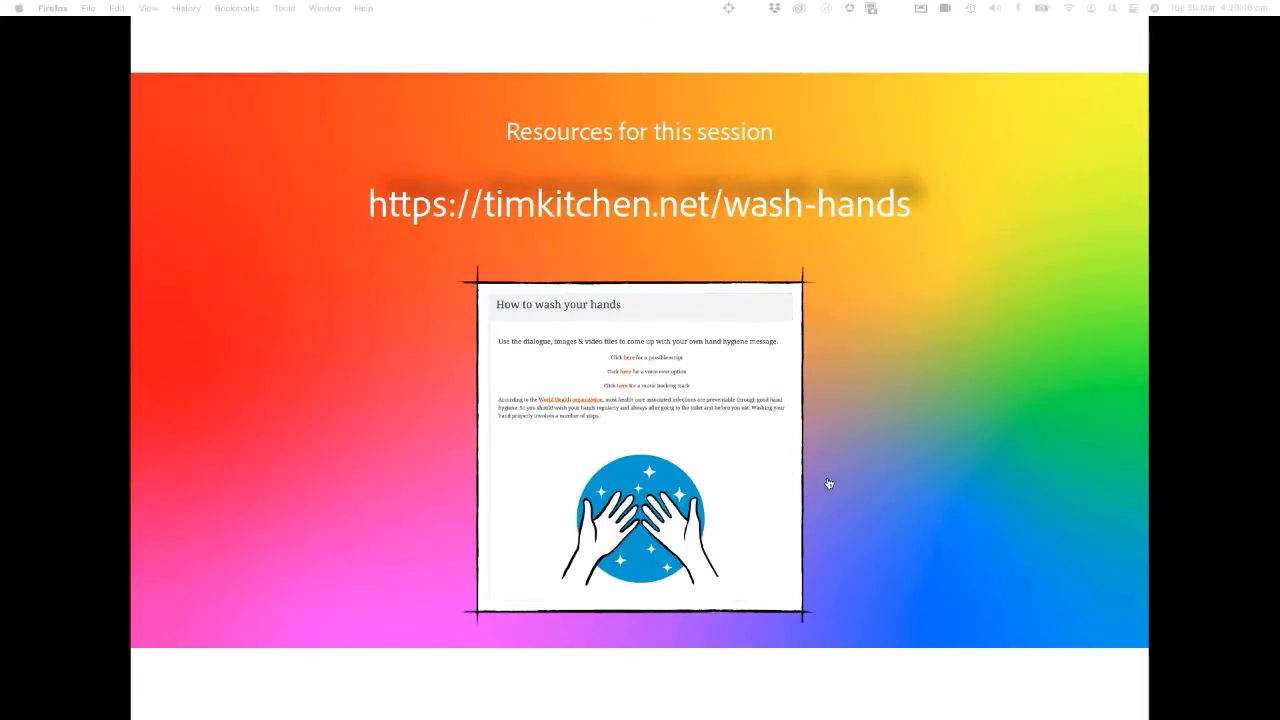
Step: Switch to the new Spark page in Chrome and enter the title "Hand Hygiene" and the subtitle "Wash your hands"
key(super+Tab)
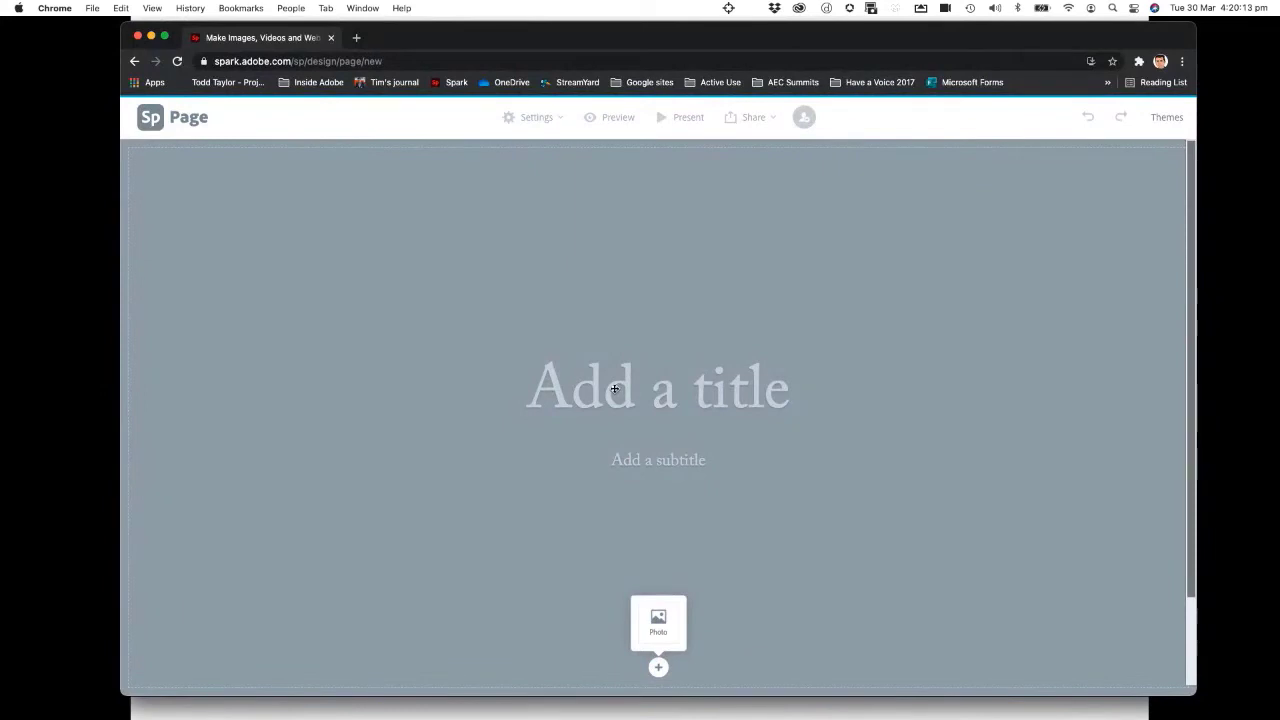
click(614, 389)
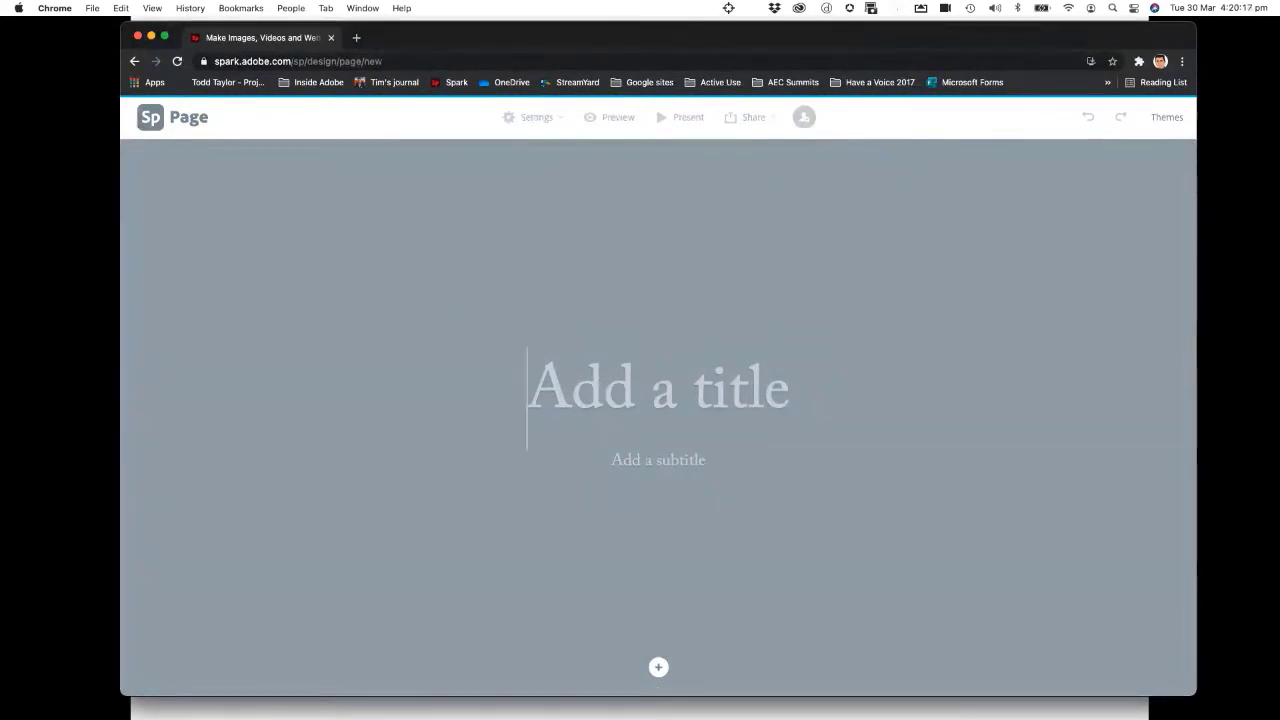
text(Hand )
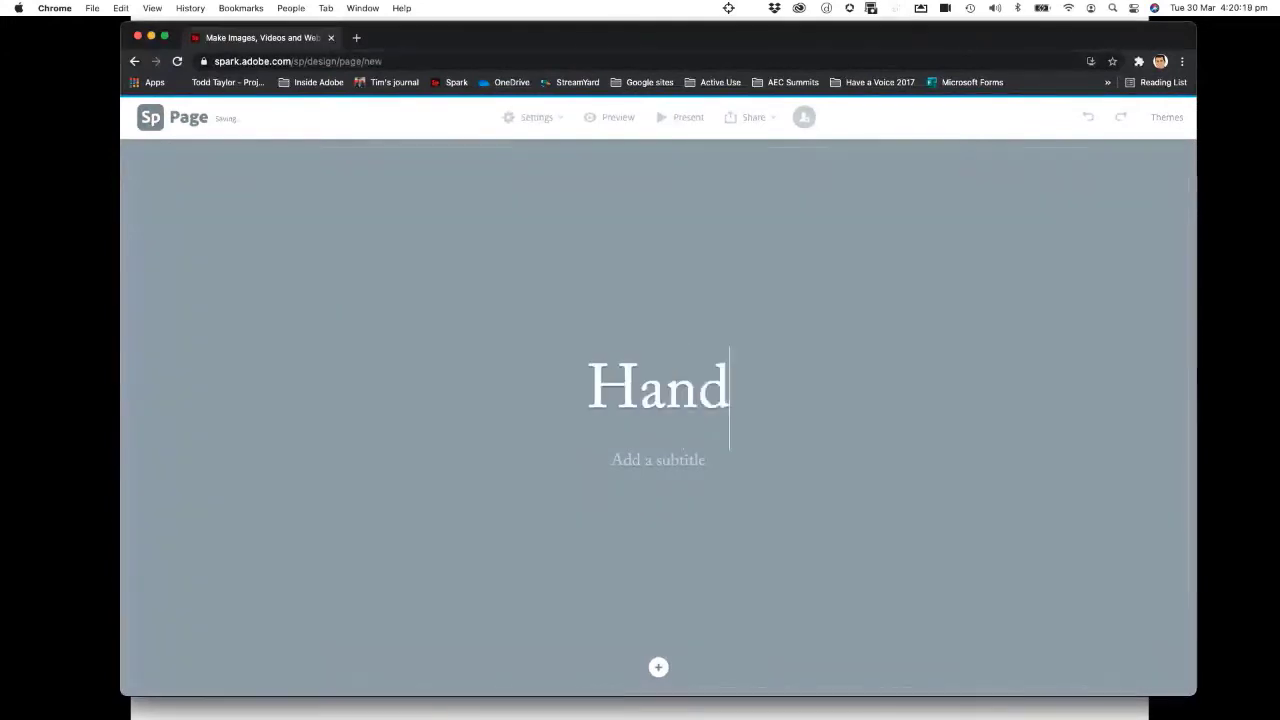
text(Hygiene)
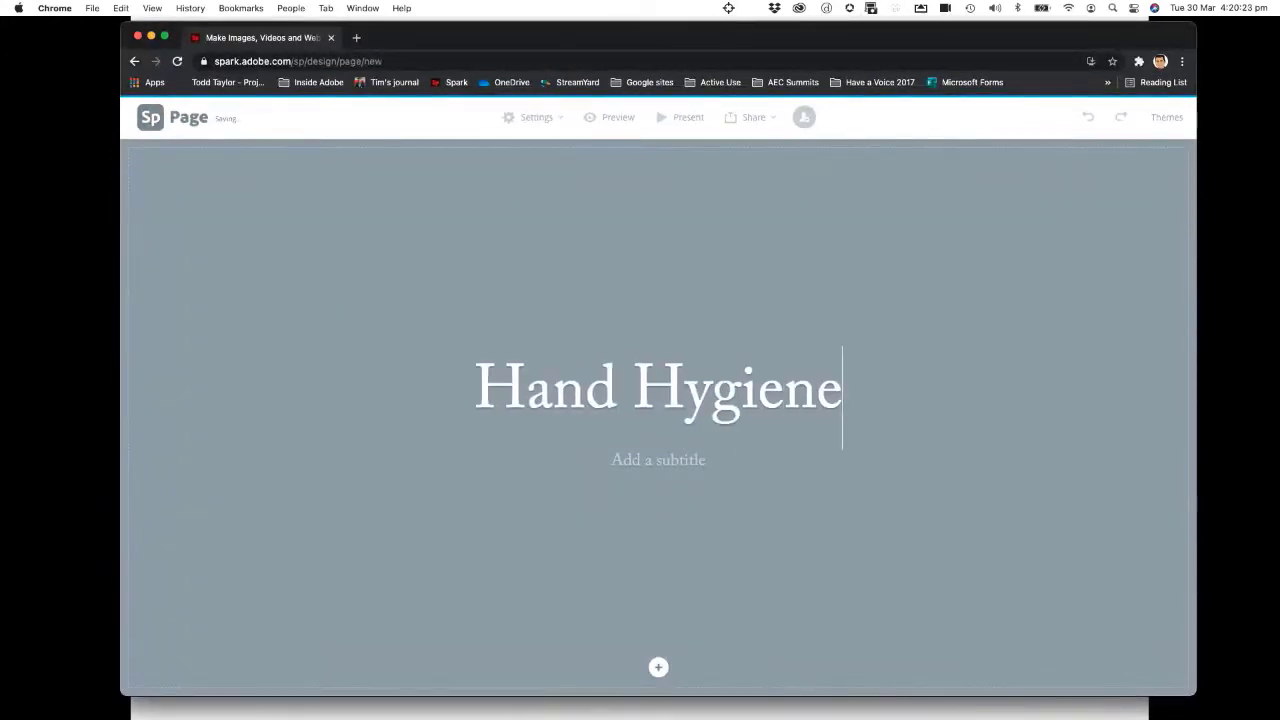
click(655, 460)
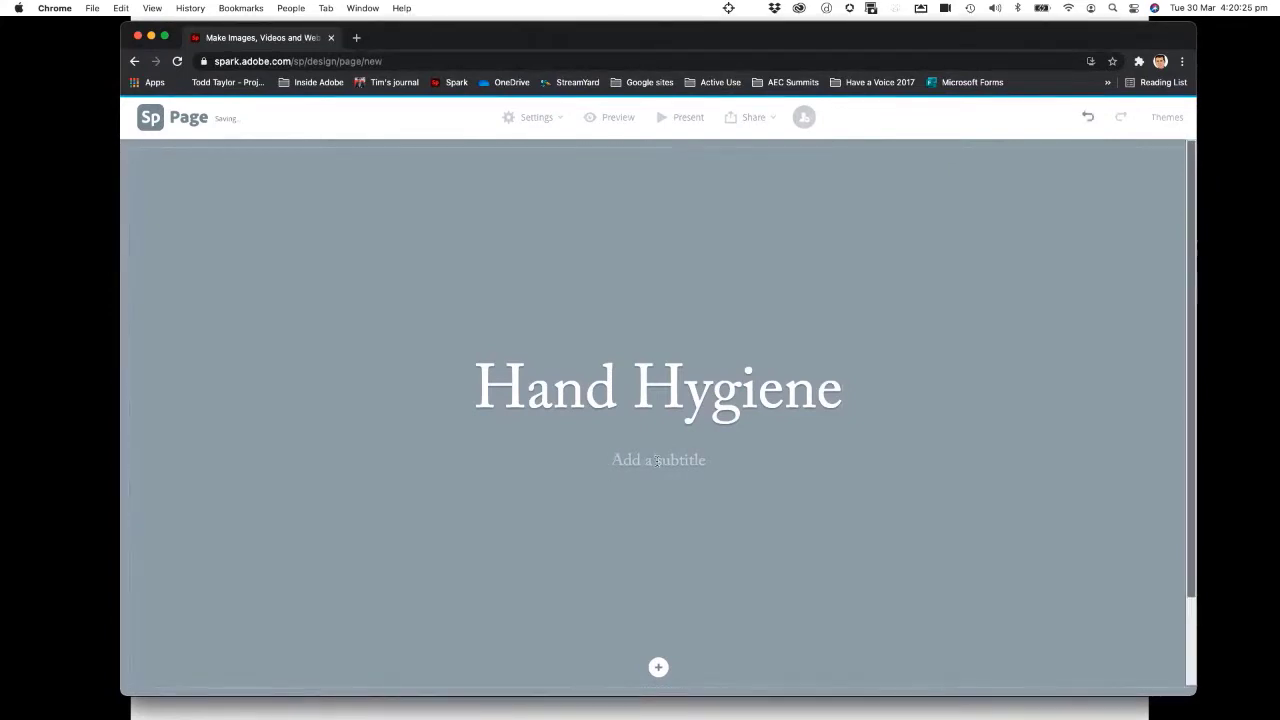
text(Wash your hands)
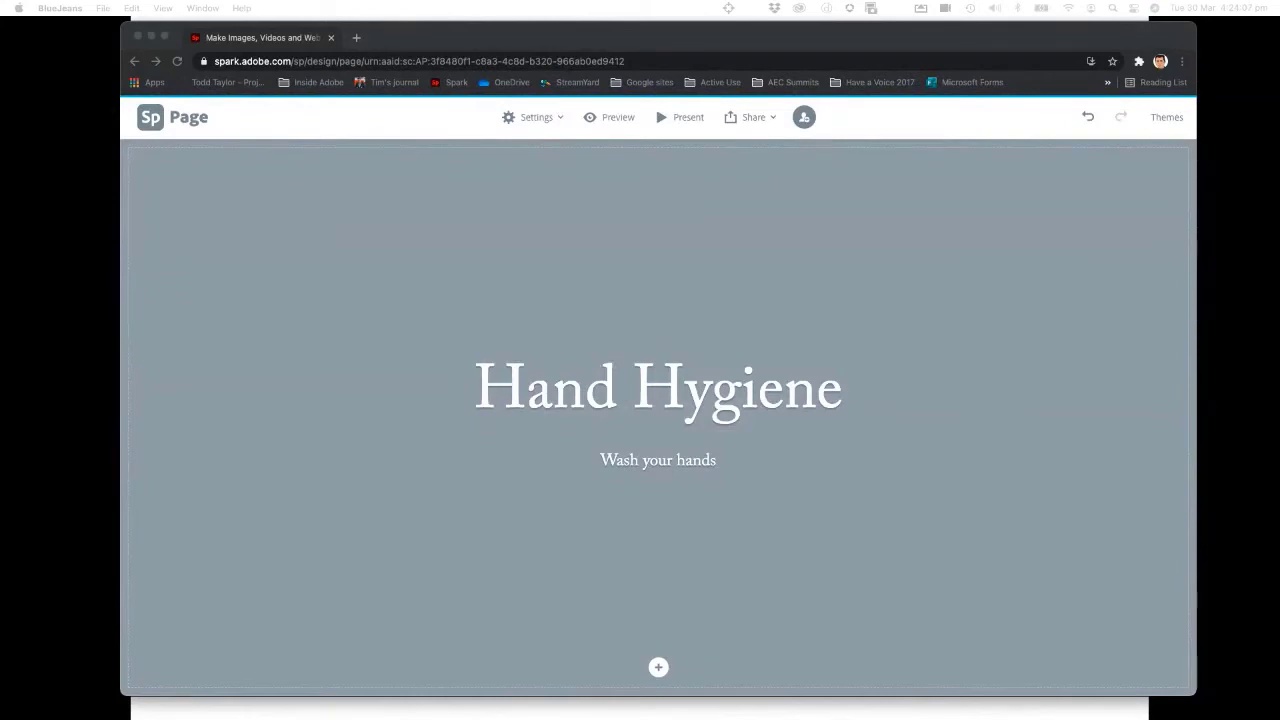
Step: Bring the Firefox wash-hands page over the Spark page, look through its resources and move the window away again
drag(1279, 129, 775, 92)
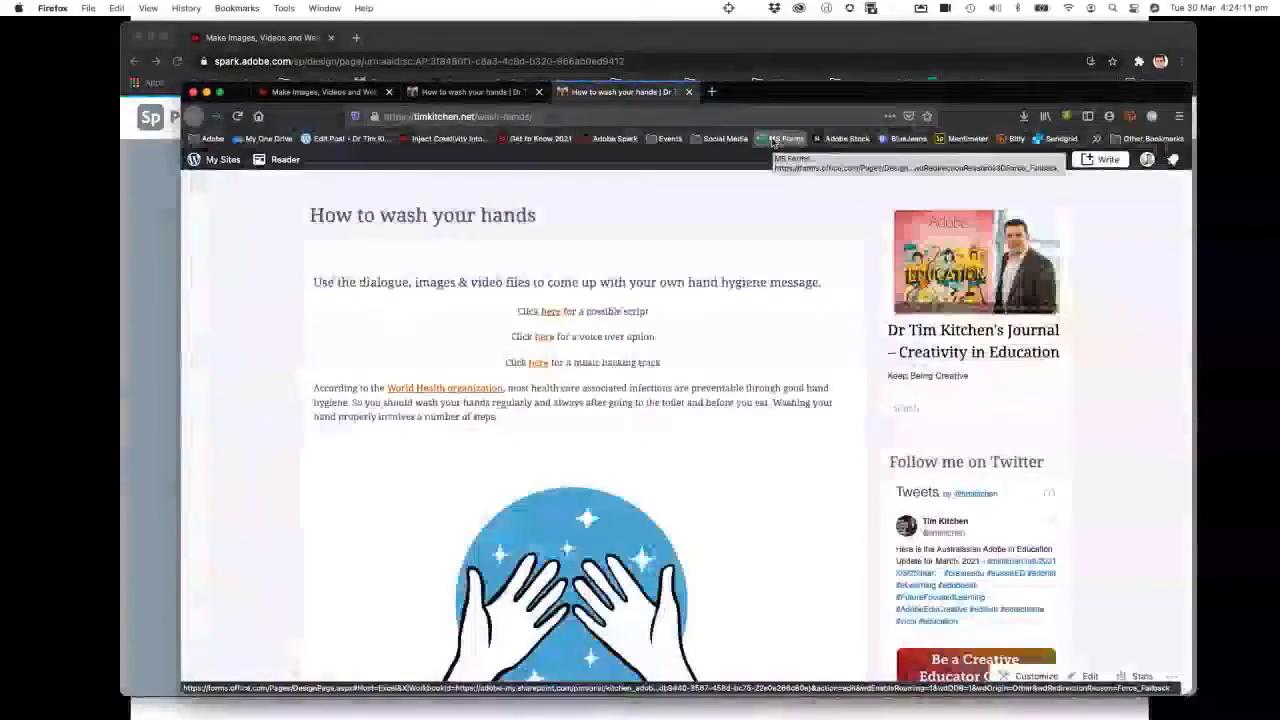
scroll(764, 316, down, 3)
scroll(764, 316, down, 4)
scroll(764, 316, up, 7)
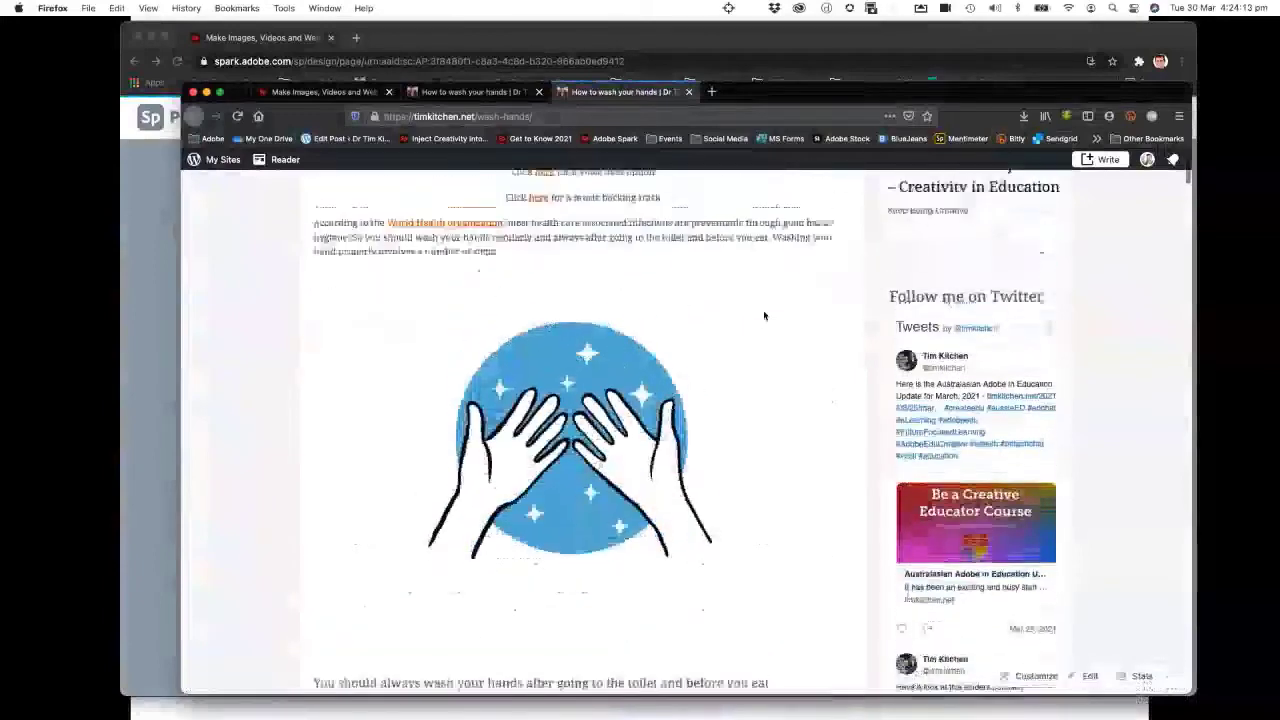
scroll(764, 314, up, 1)
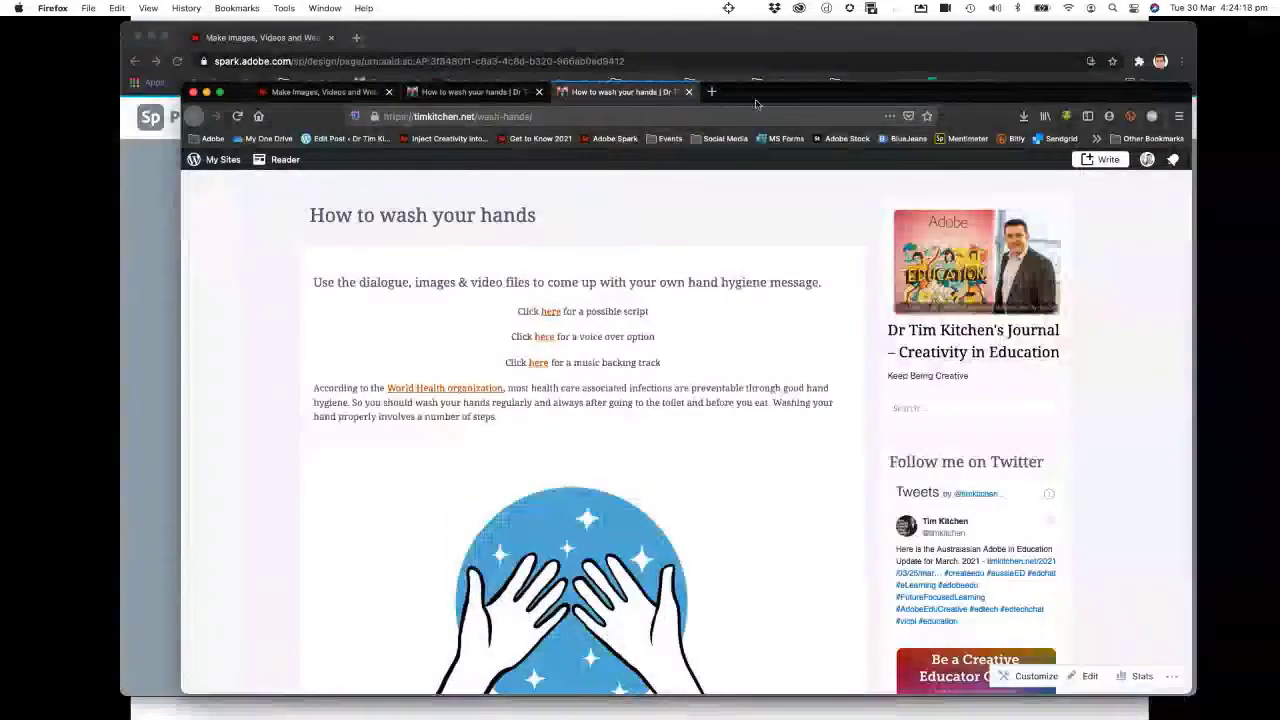
drag(760, 97, 1279, 97)
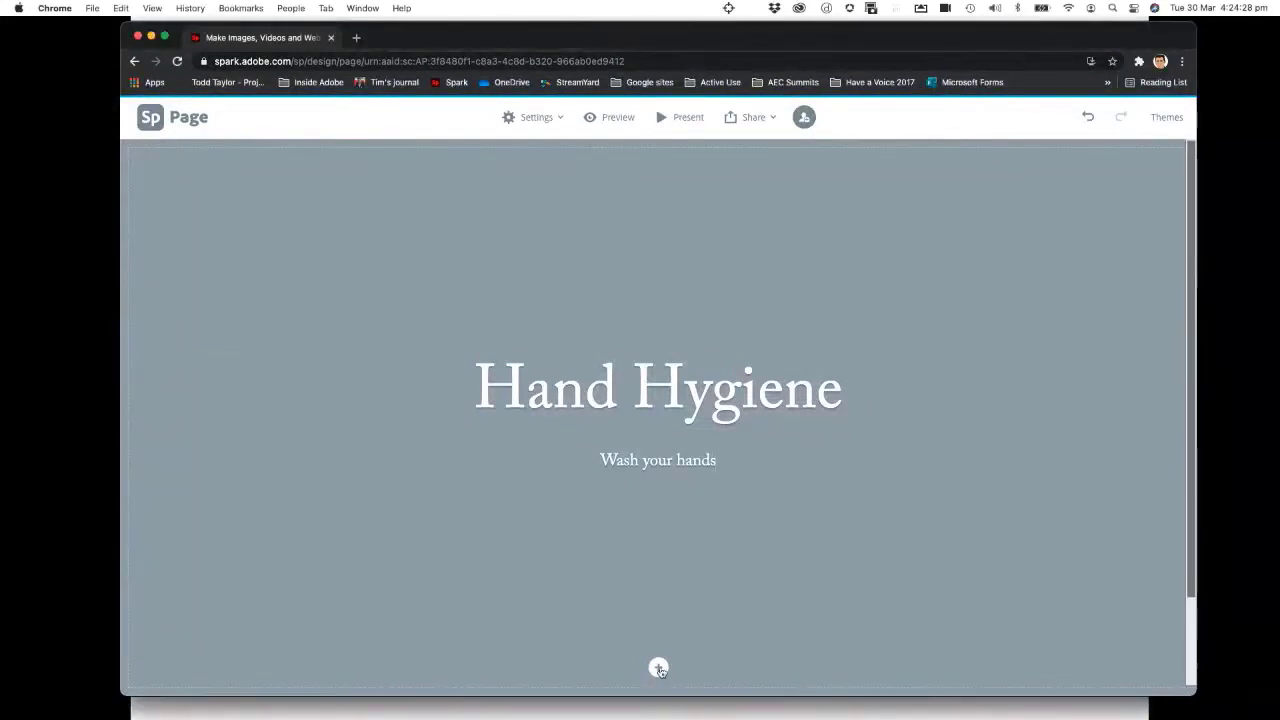
Step: Start adding a photo to the title section and search the free photos for "washing hands"
click(658, 668)
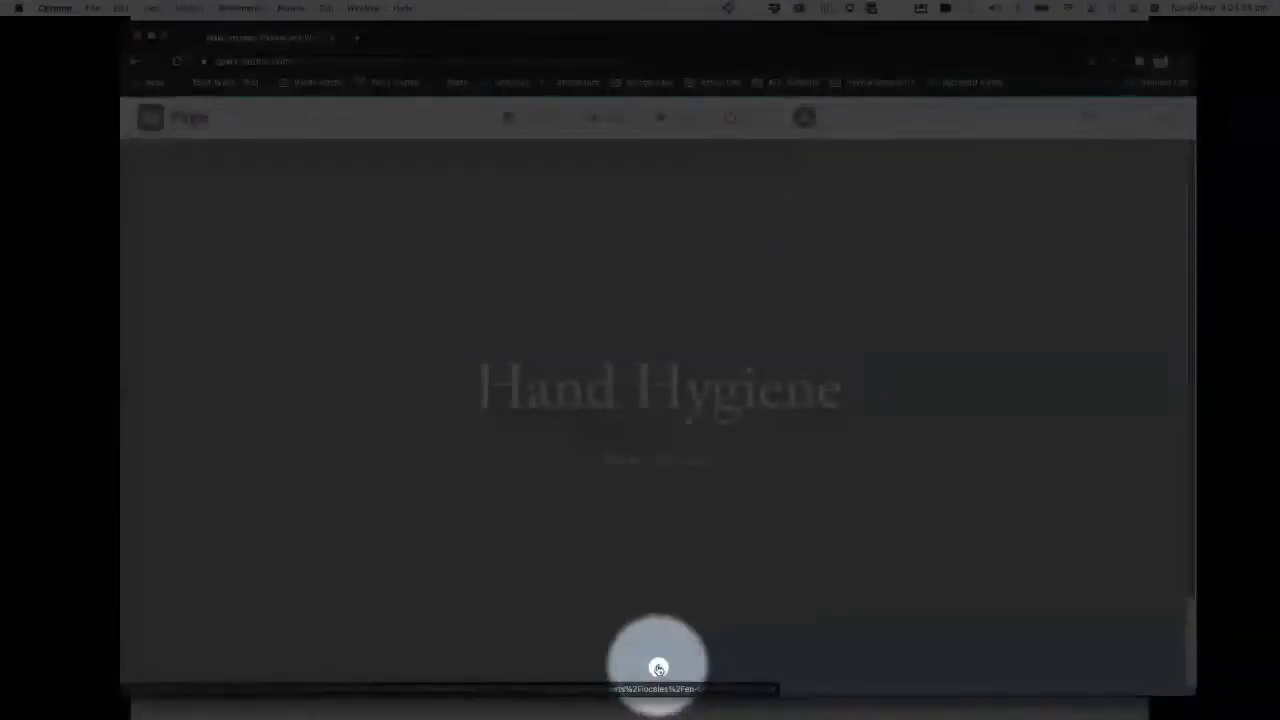
click(659, 668)
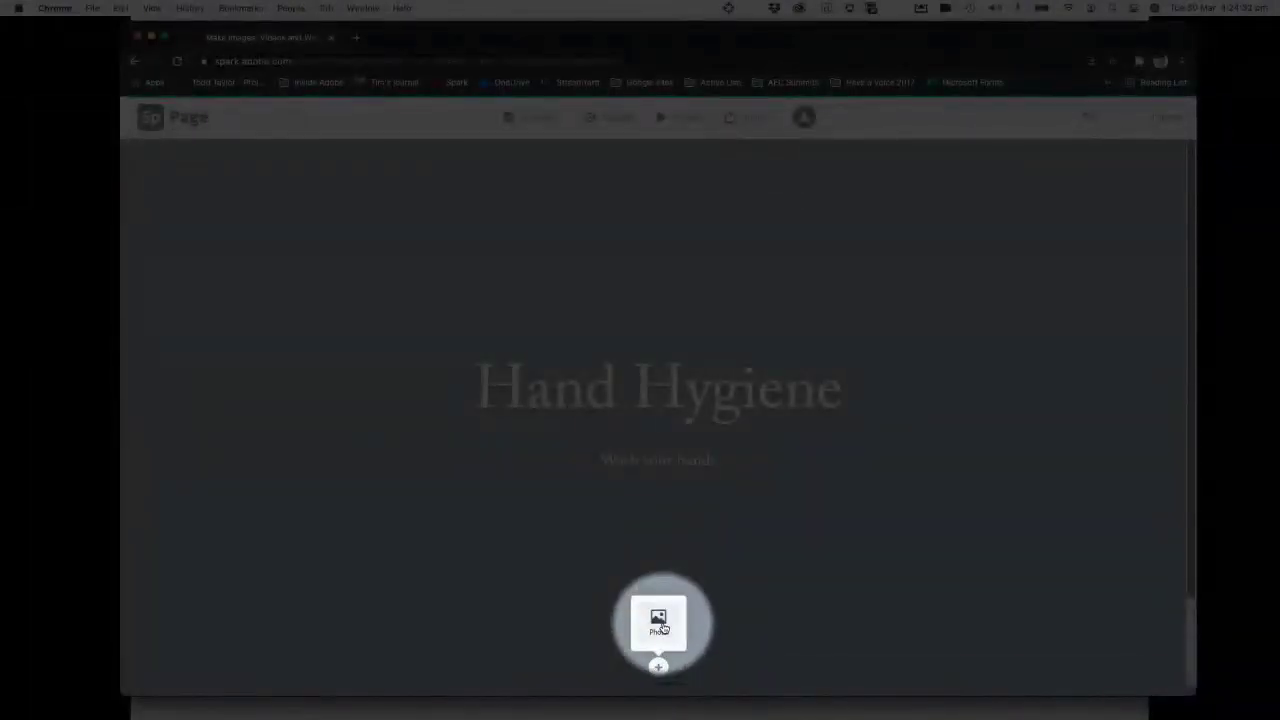
click(660, 626)
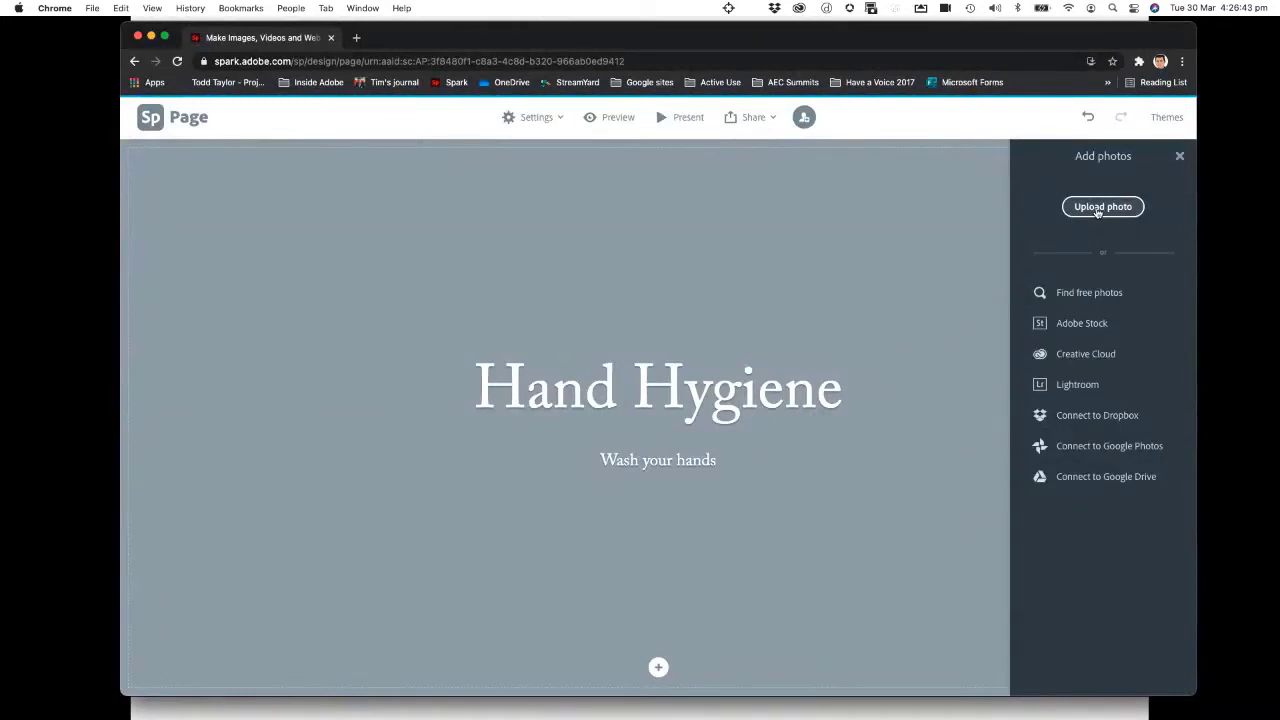
click(1069, 295)
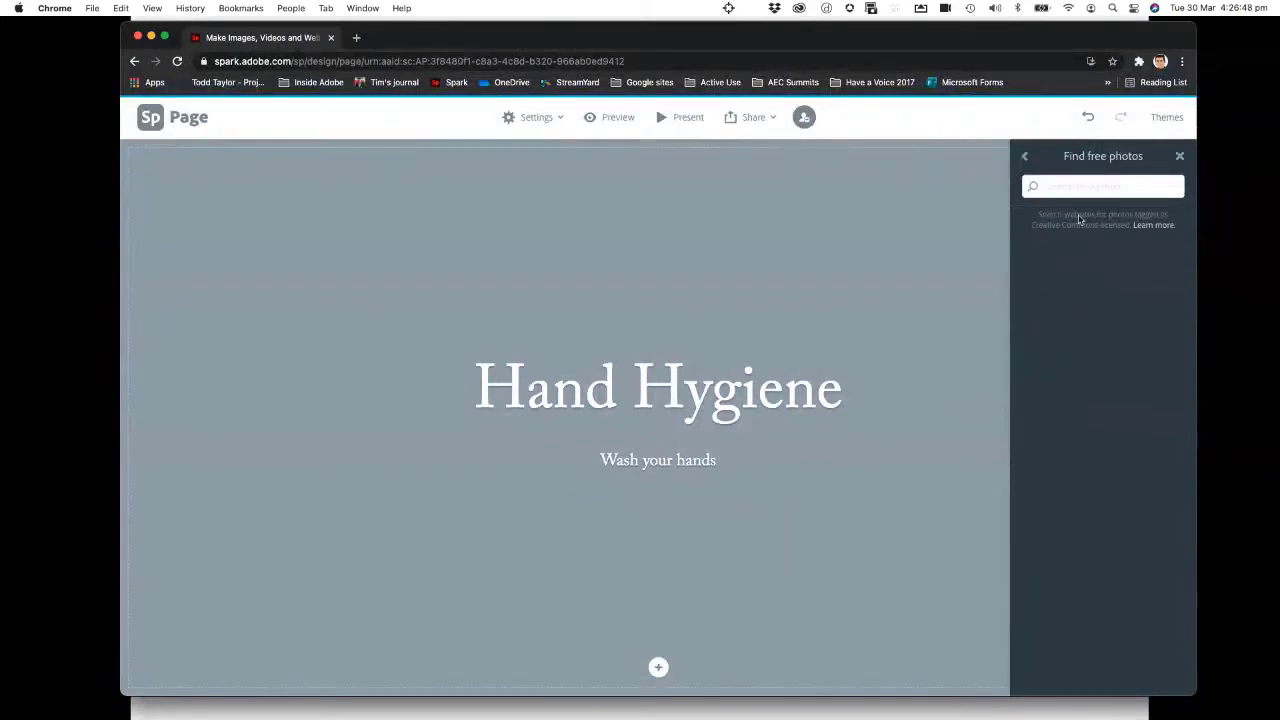
text(washing hands)
key(Return)
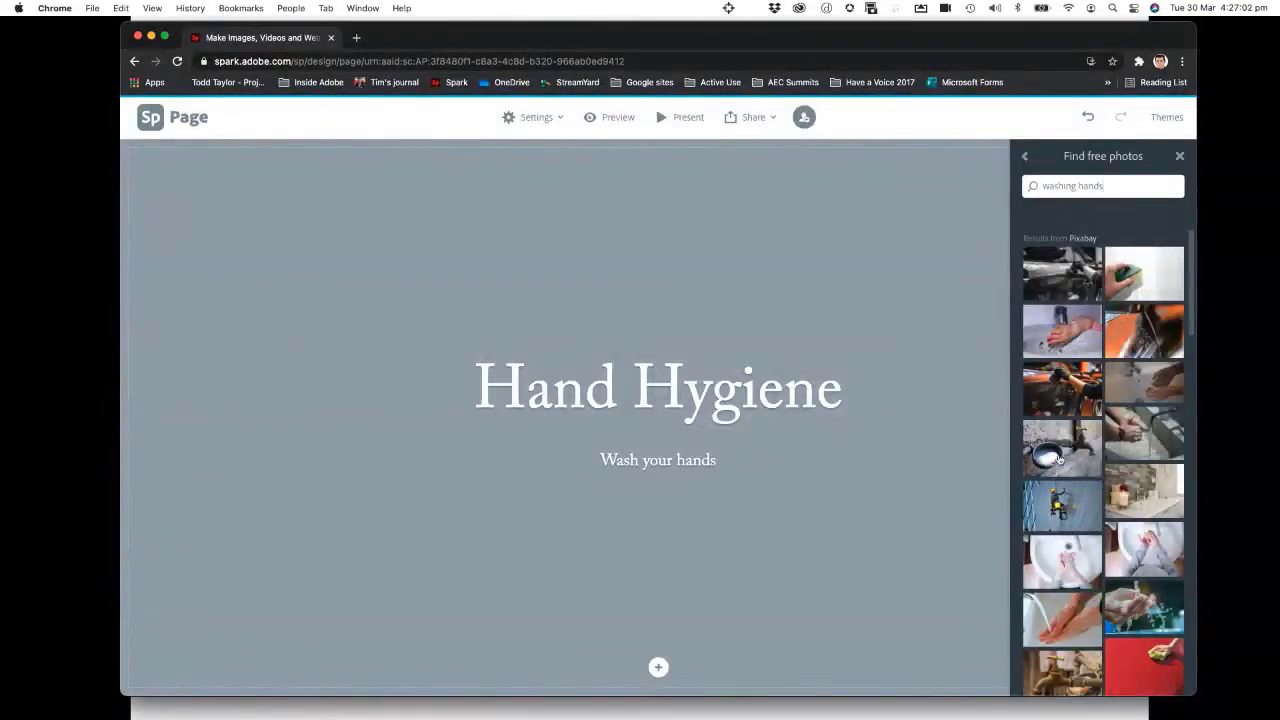
Step: Insert the photo of soapy hands being washed under running water as the title section's background
scroll(1060, 460, down, 3)
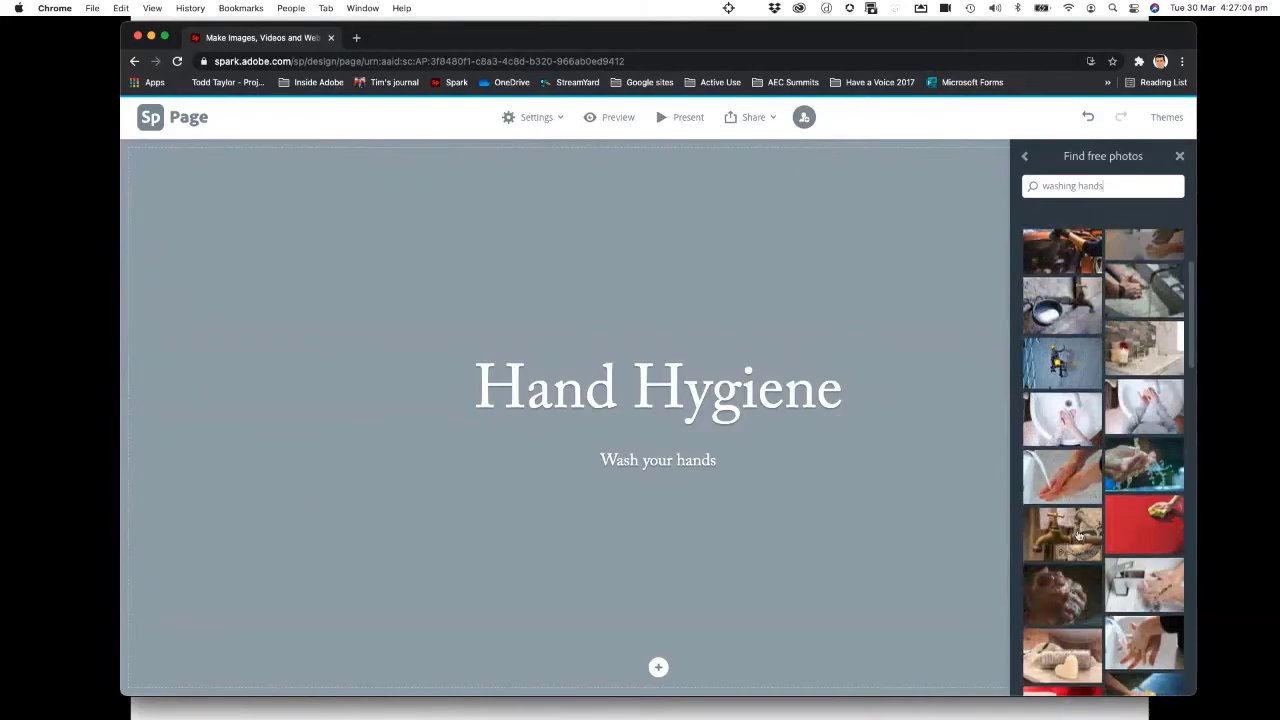
scroll(1078, 535, down, 5)
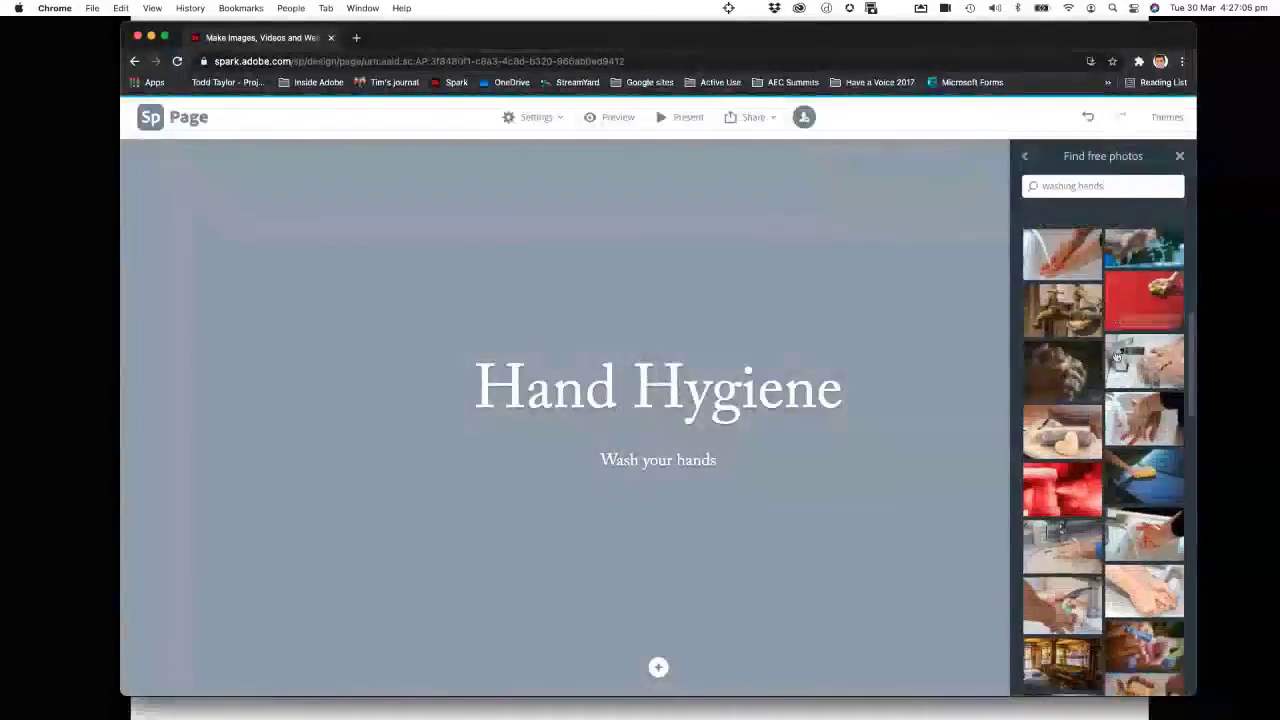
scroll(1117, 355, down, 1)
click(1135, 408)
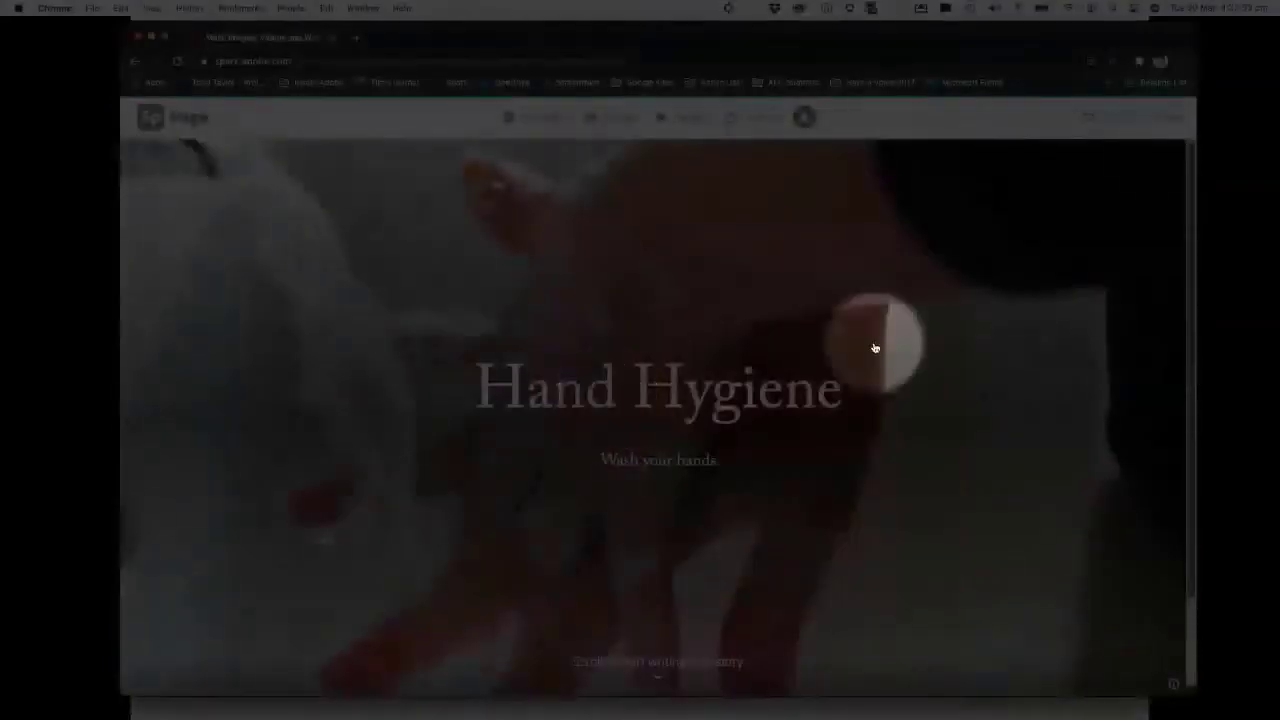
Step: Open the page themes and look through the Adobe Edu brand themes and the Spark themes
click(1165, 119)
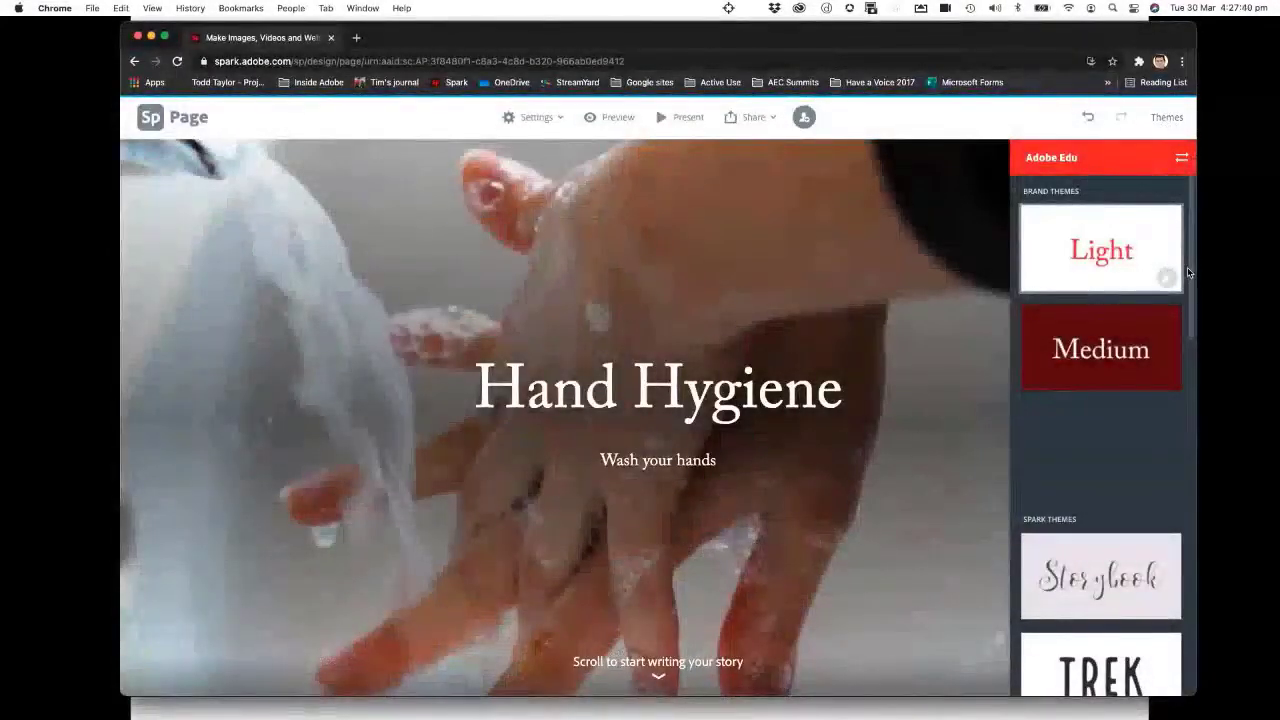
click(1100, 262)
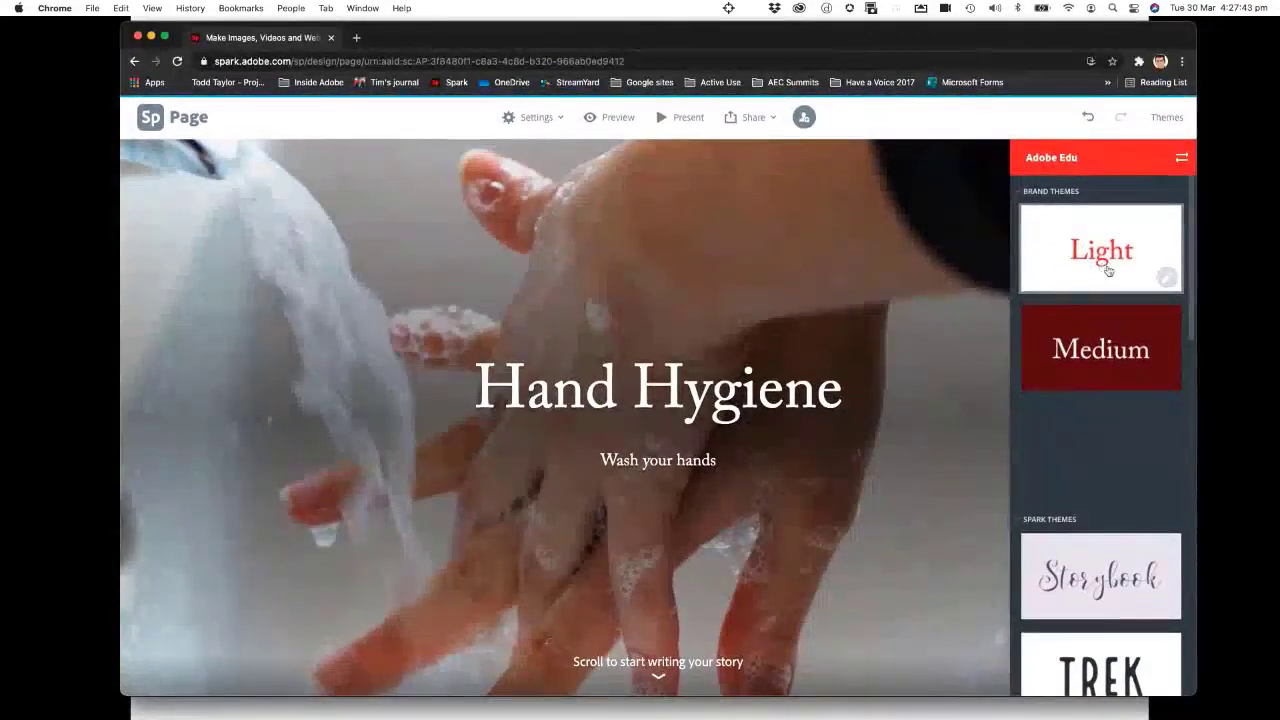
scroll(1100, 330, down, 5)
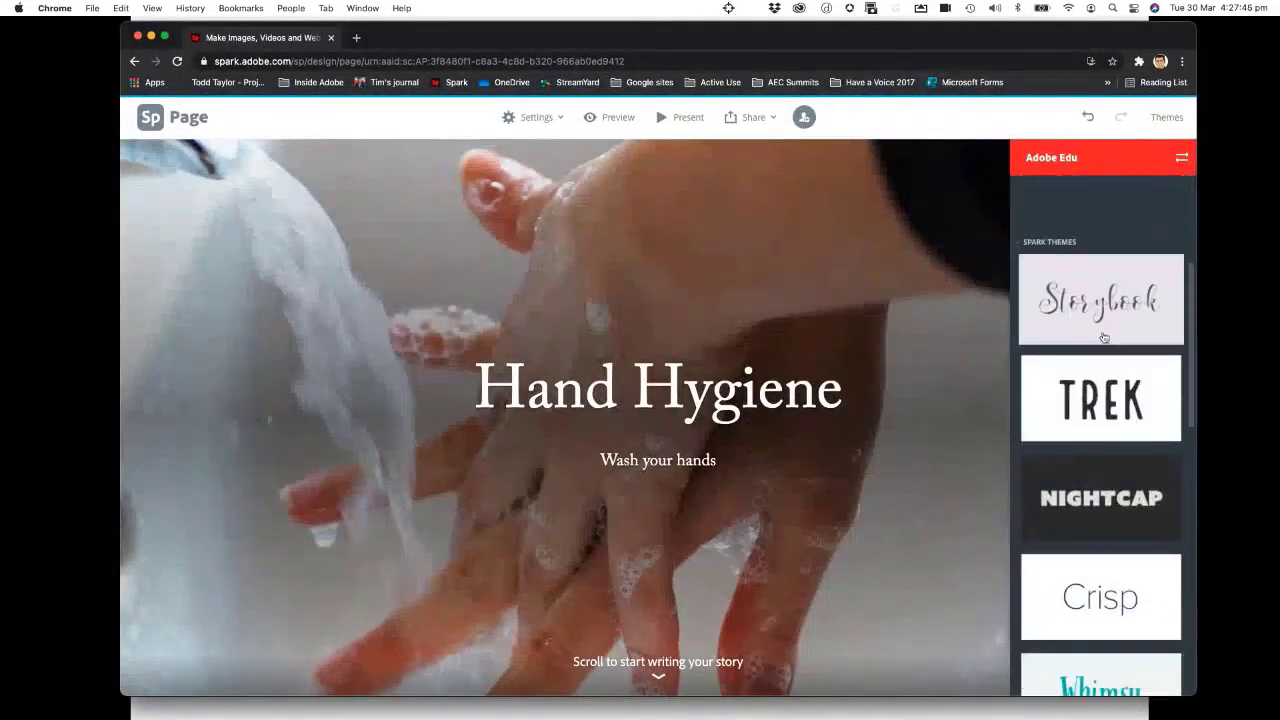
scroll(1104, 337, down, 5)
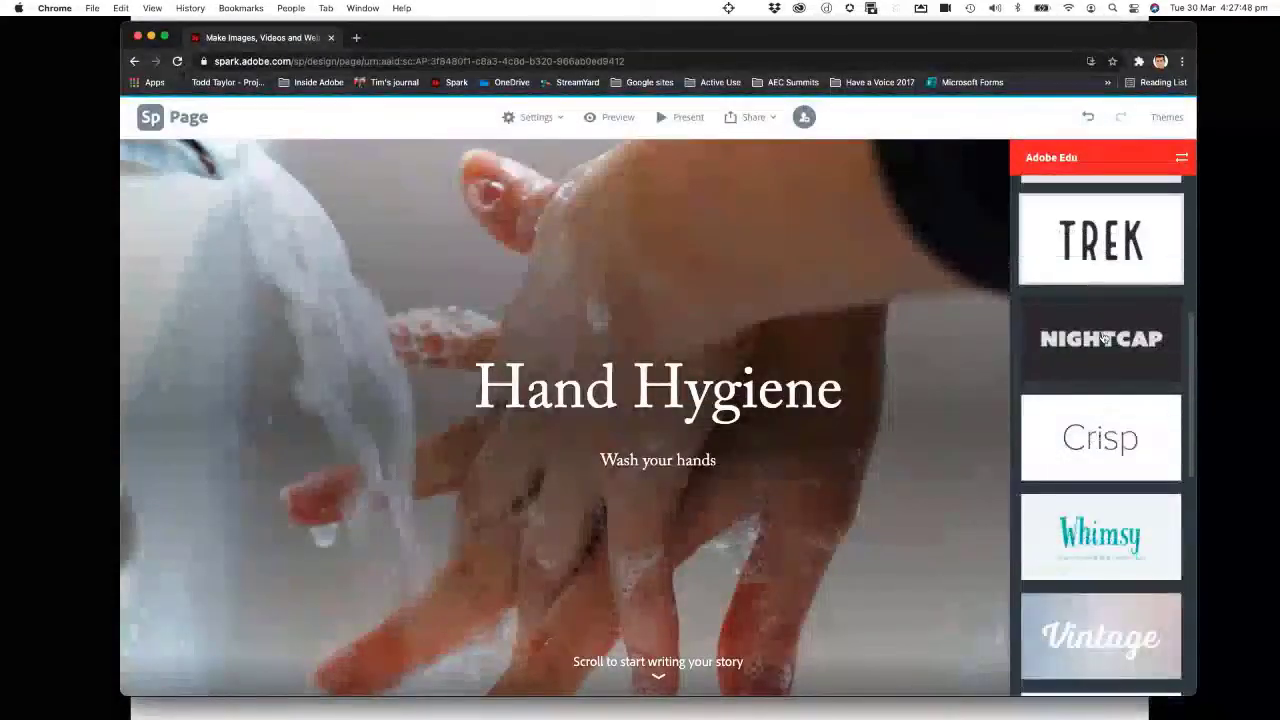
scroll(1104, 340, up, 10)
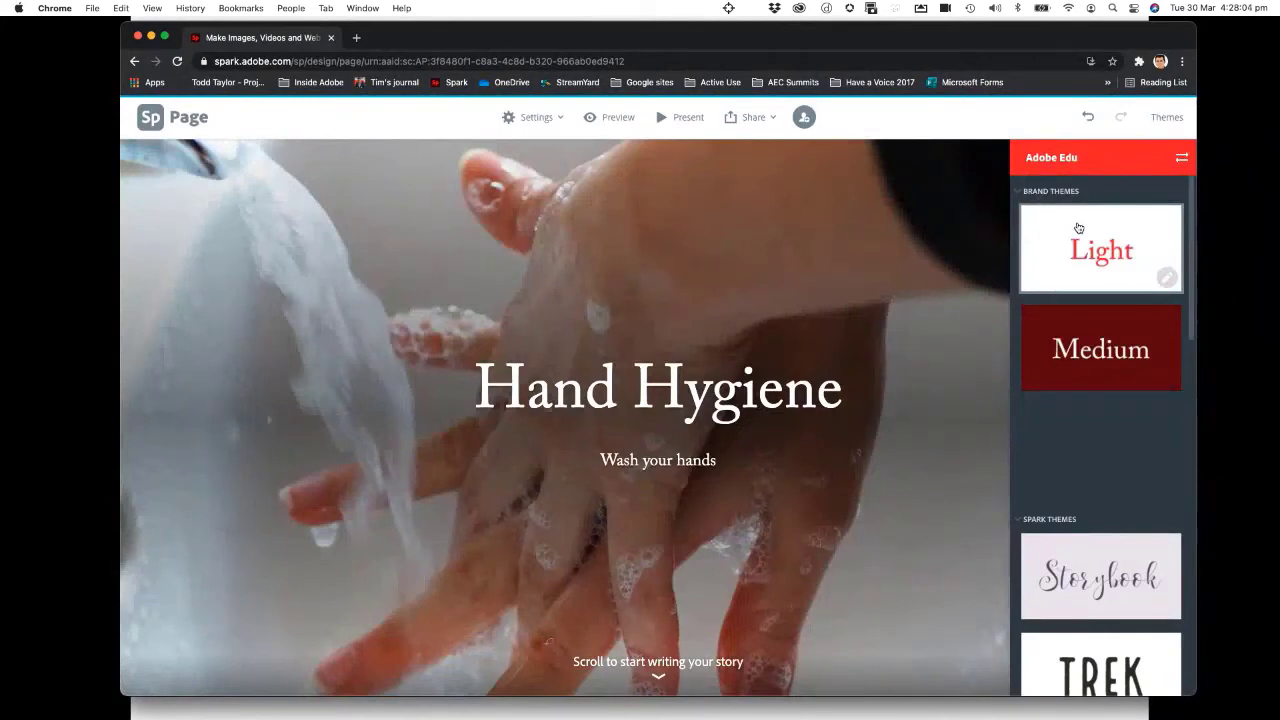
Step: Try the Trek, Crisp, Whimsy and Baldwin themes on the page
scroll(1140, 340, down, 3)
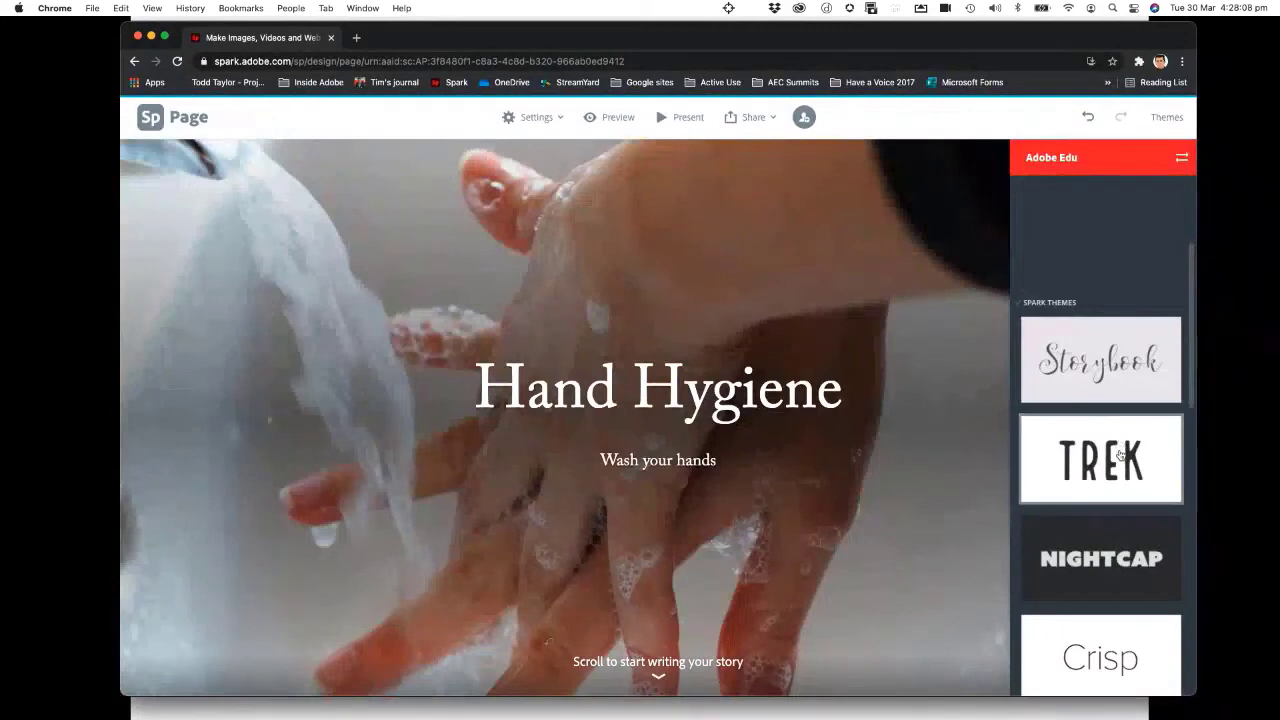
click(1121, 454)
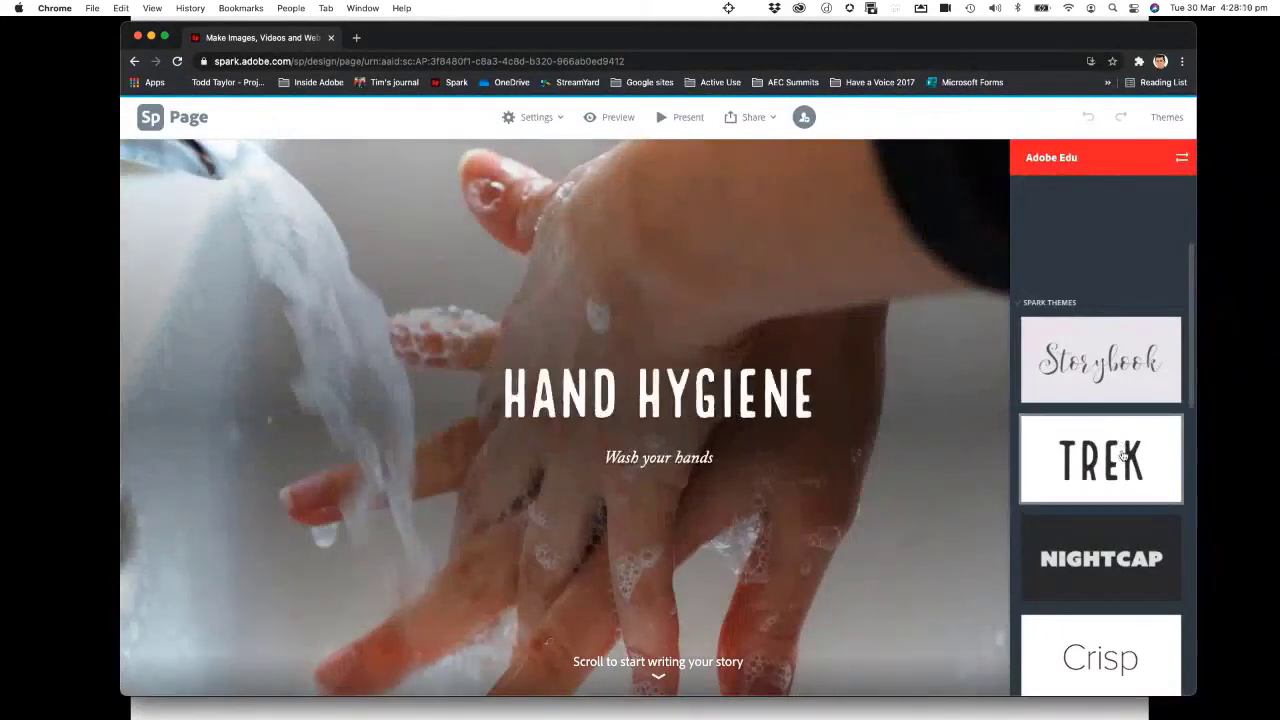
scroll(1125, 456, down, 1)
scroll(1125, 456, down, 3)
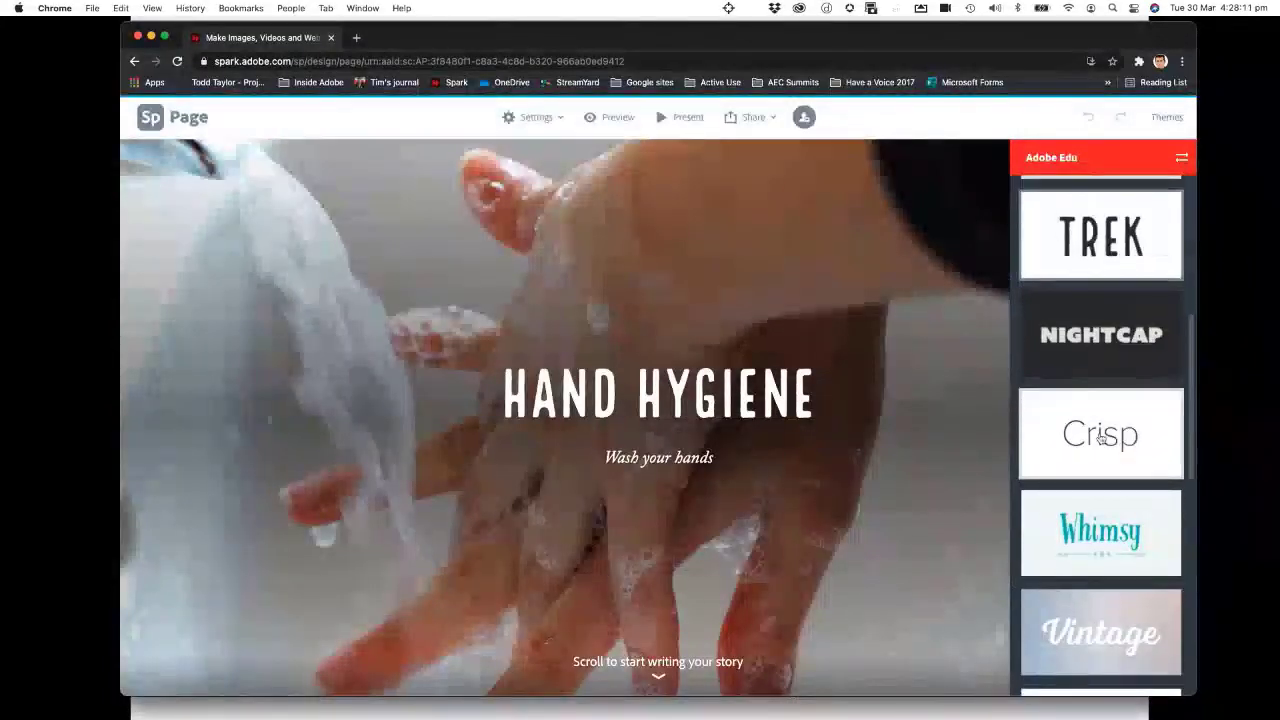
click(1100, 437)
scroll(1100, 437, down, 2)
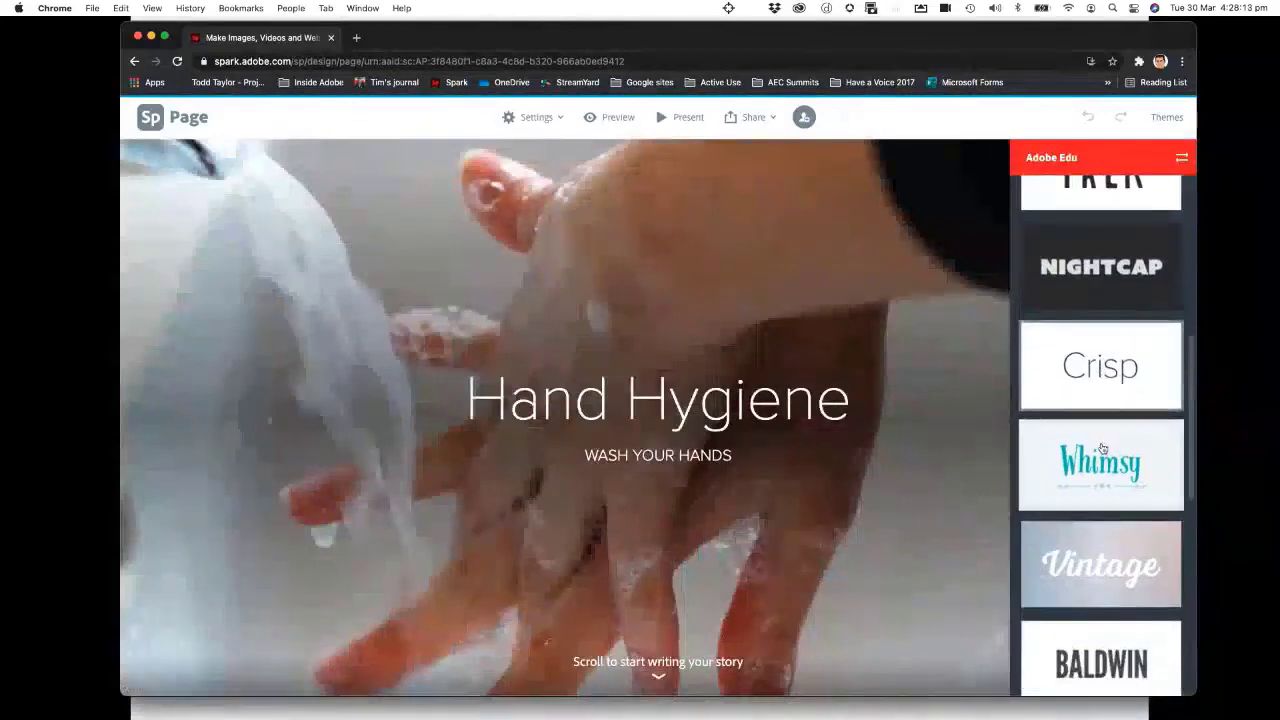
click(1102, 448)
scroll(1102, 448, down, 3)
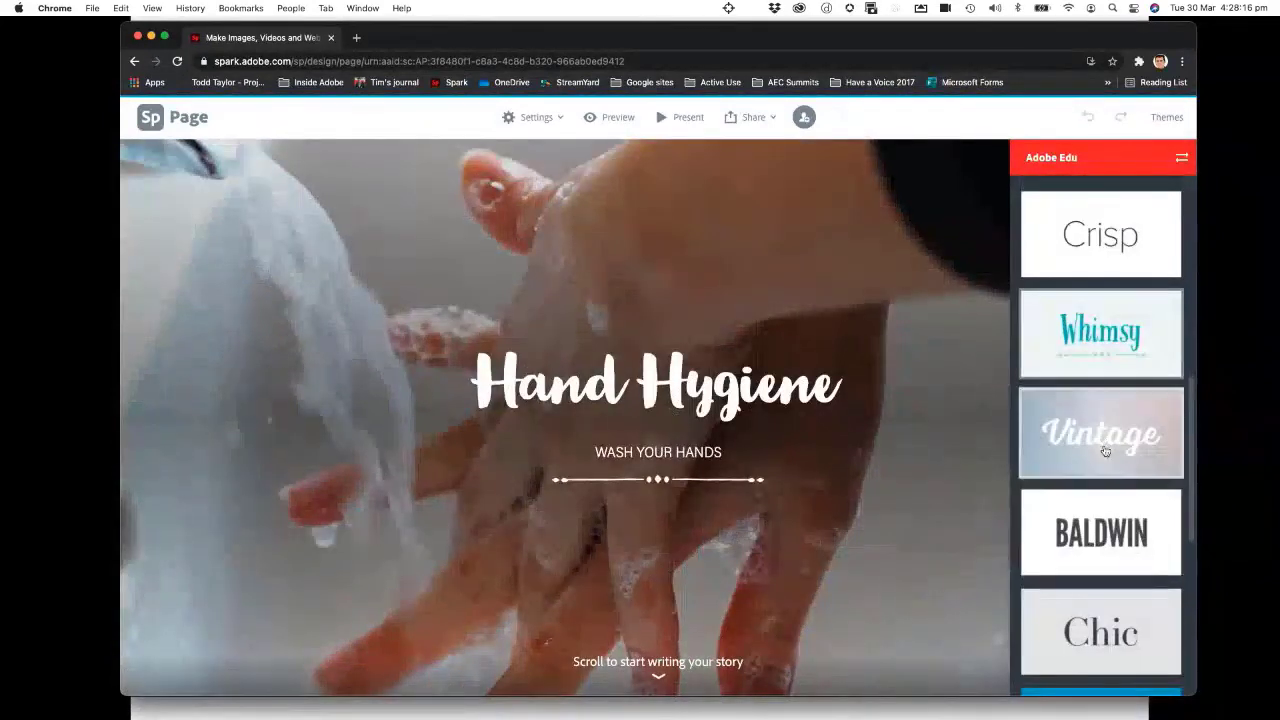
click(1115, 521)
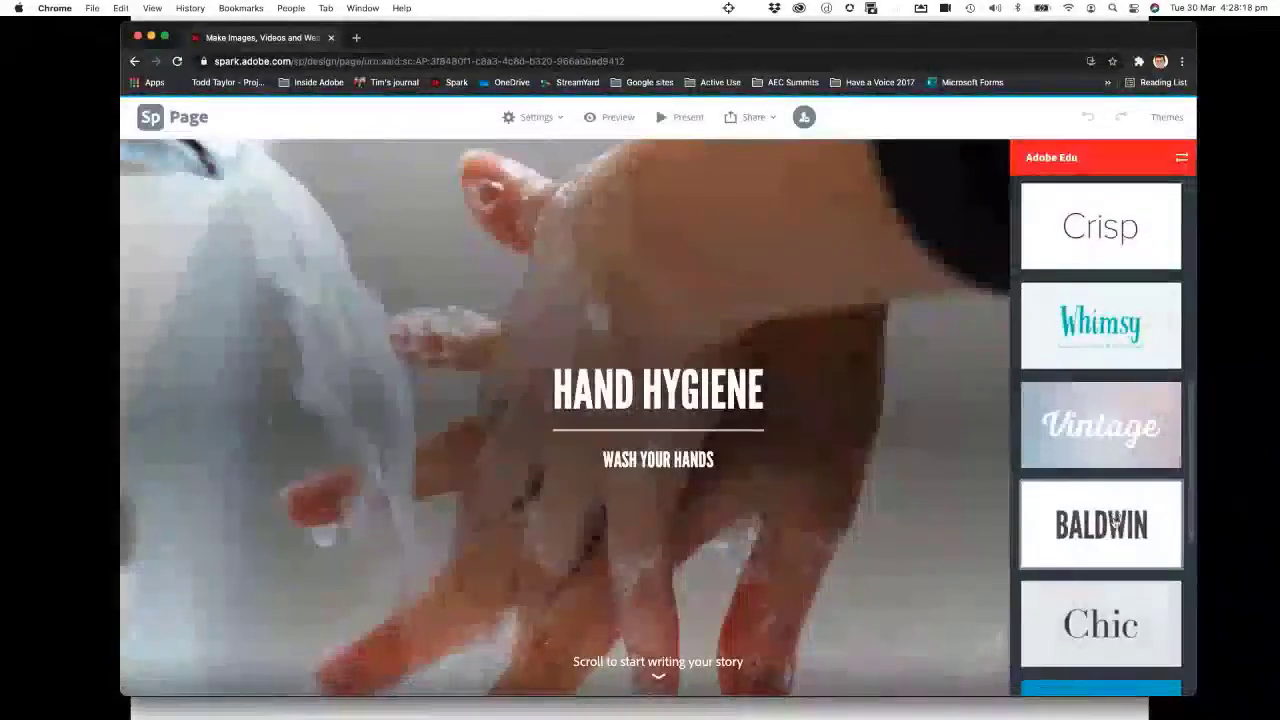
Step: Apply the Chic theme to the Hand Hygiene page
scroll(1110, 530, down, 3)
scroll(1090, 500, down, 1)
click(1077, 449)
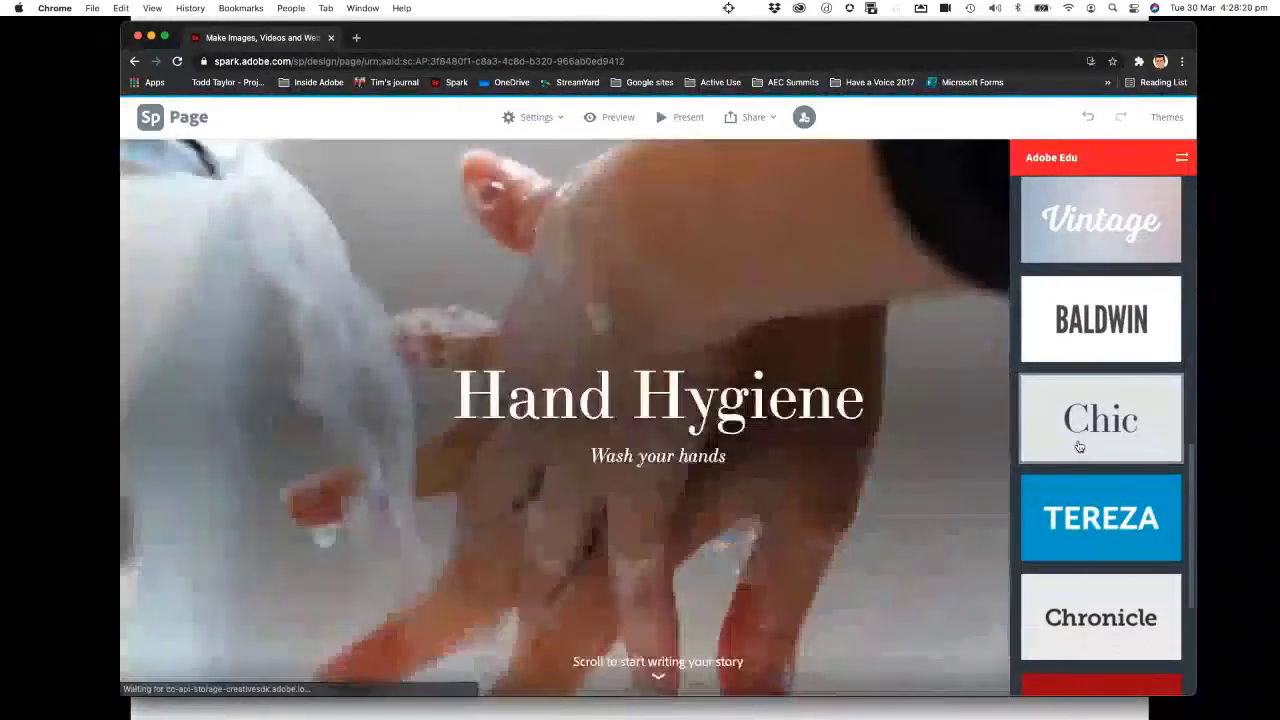
Step: Apply the Chronicle theme to the Hand Hygiene page
right_click(1126, 601)
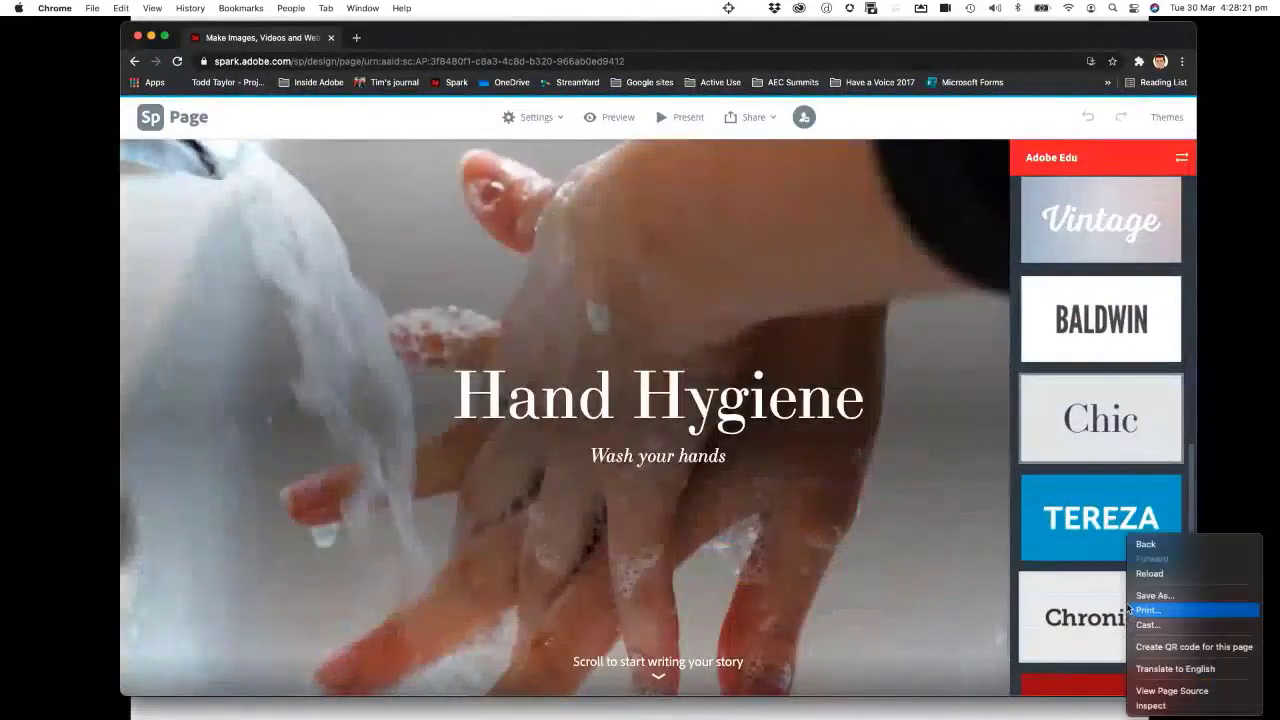
right_click(1076, 621)
click(1055, 618)
click(1053, 617)
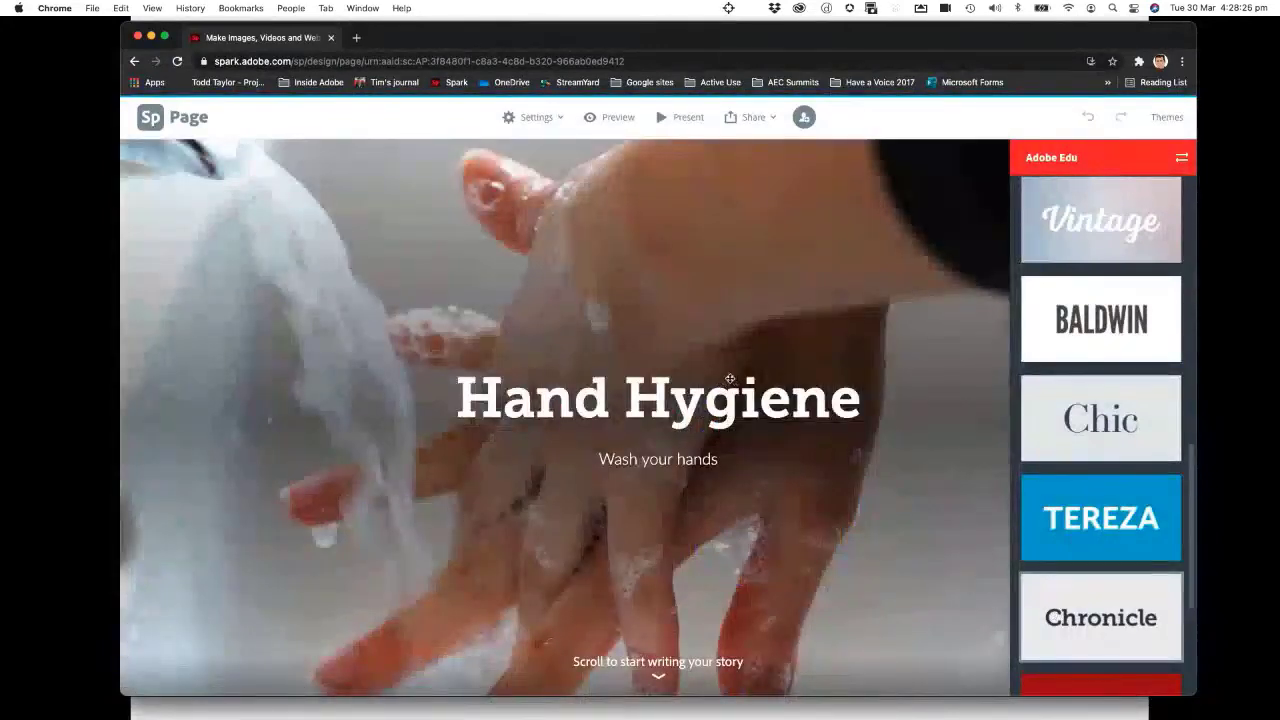
Step: Add a text section below the title photo, and copy the World Health organization paragraph from the "How to wash your hands" page in Firefox
scroll(704, 363, down, 3)
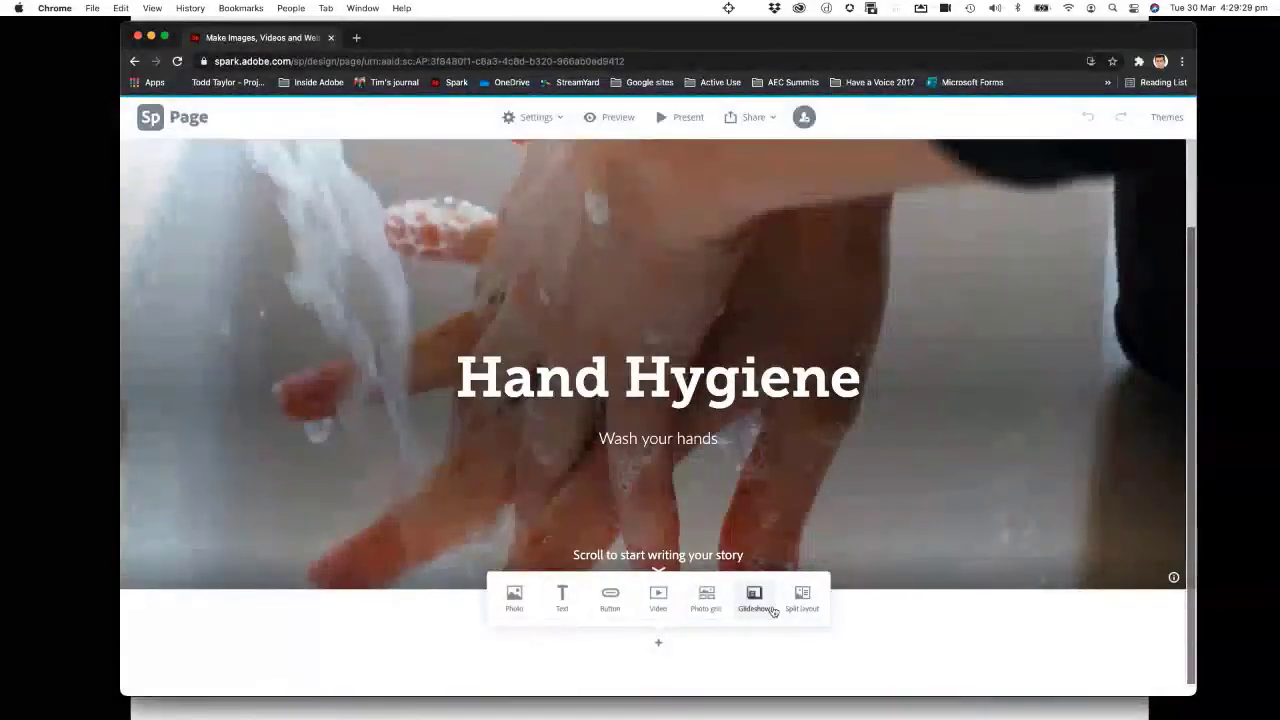
click(562, 598)
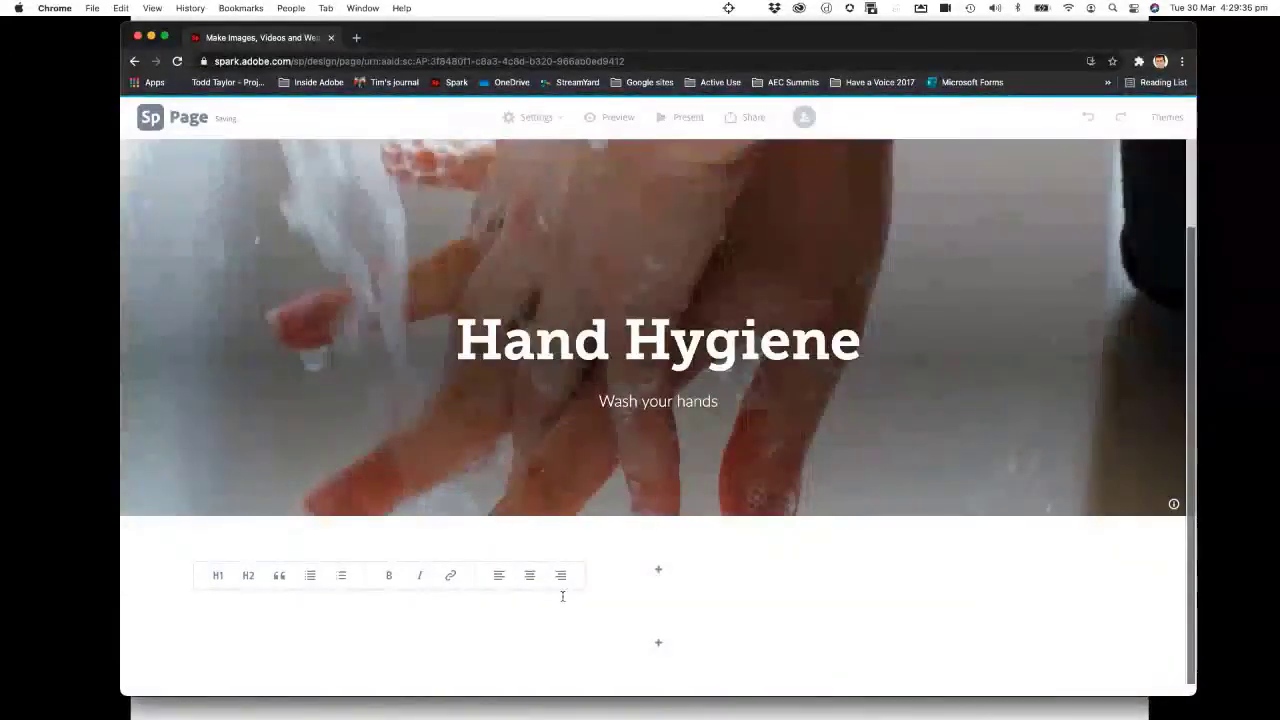
key(super+Tab)
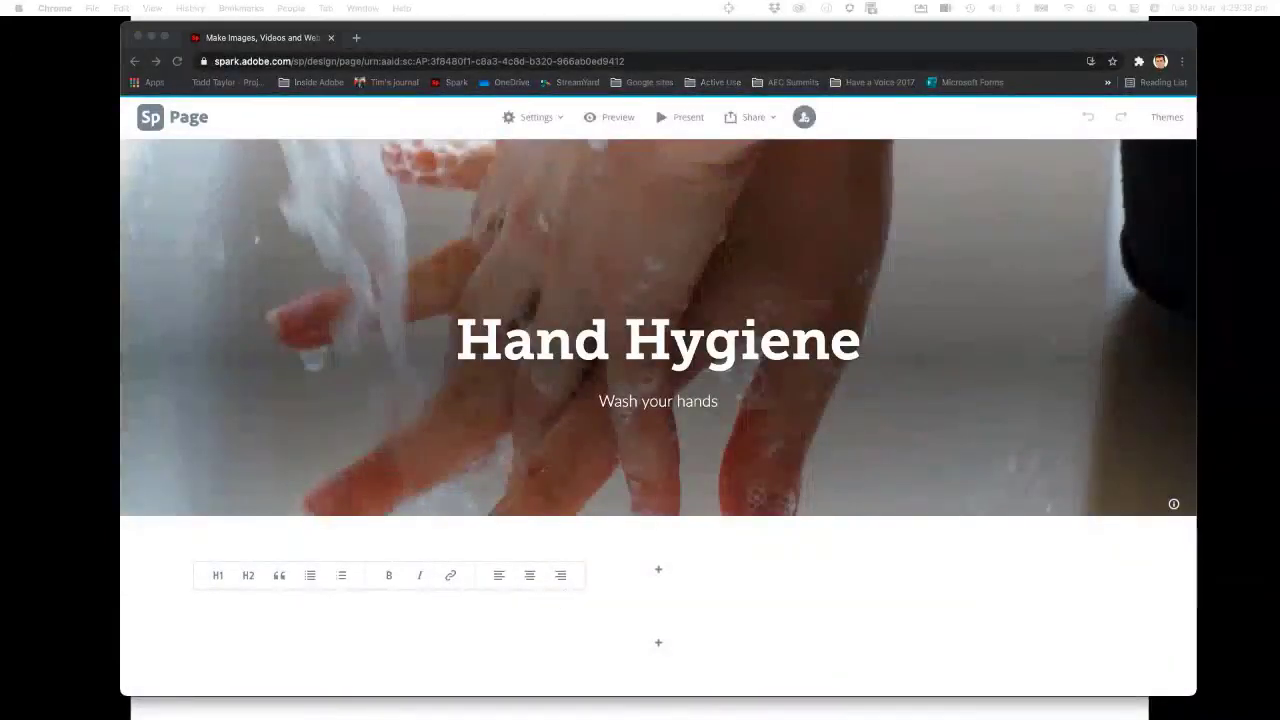
drag(1279, 90, 758, 60)
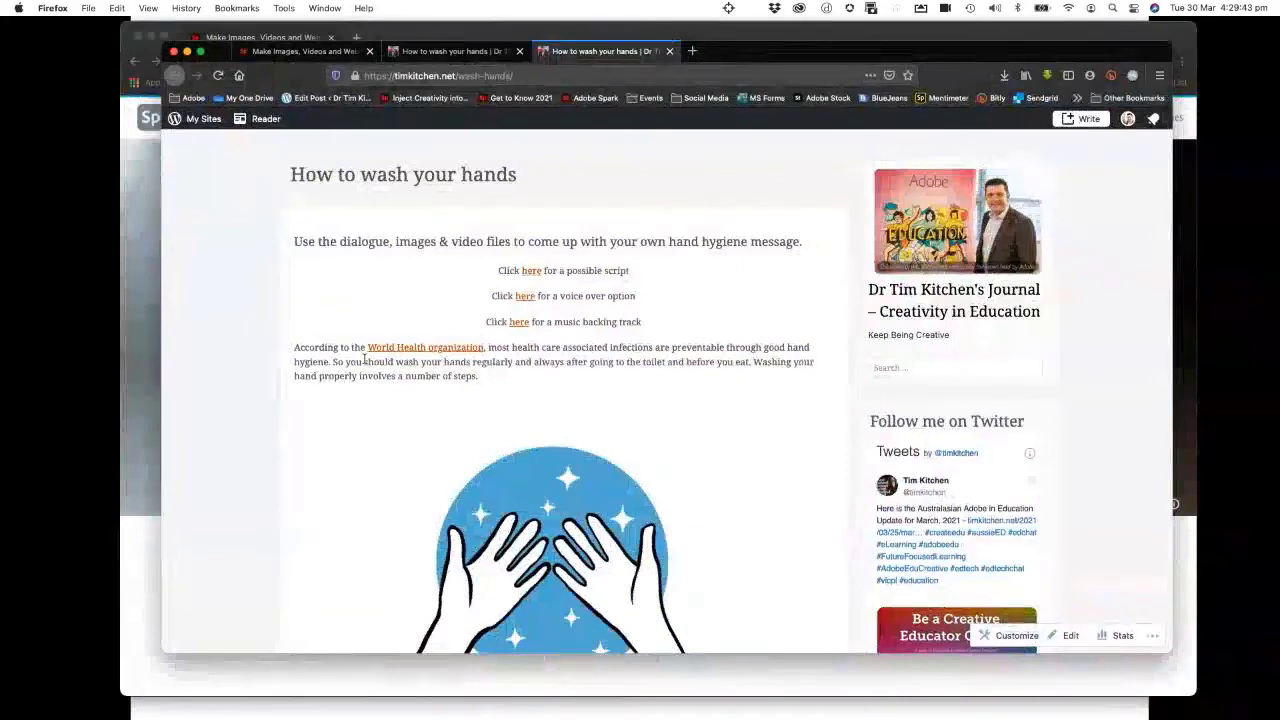
drag(483, 380, 285, 347)
key(super+c)
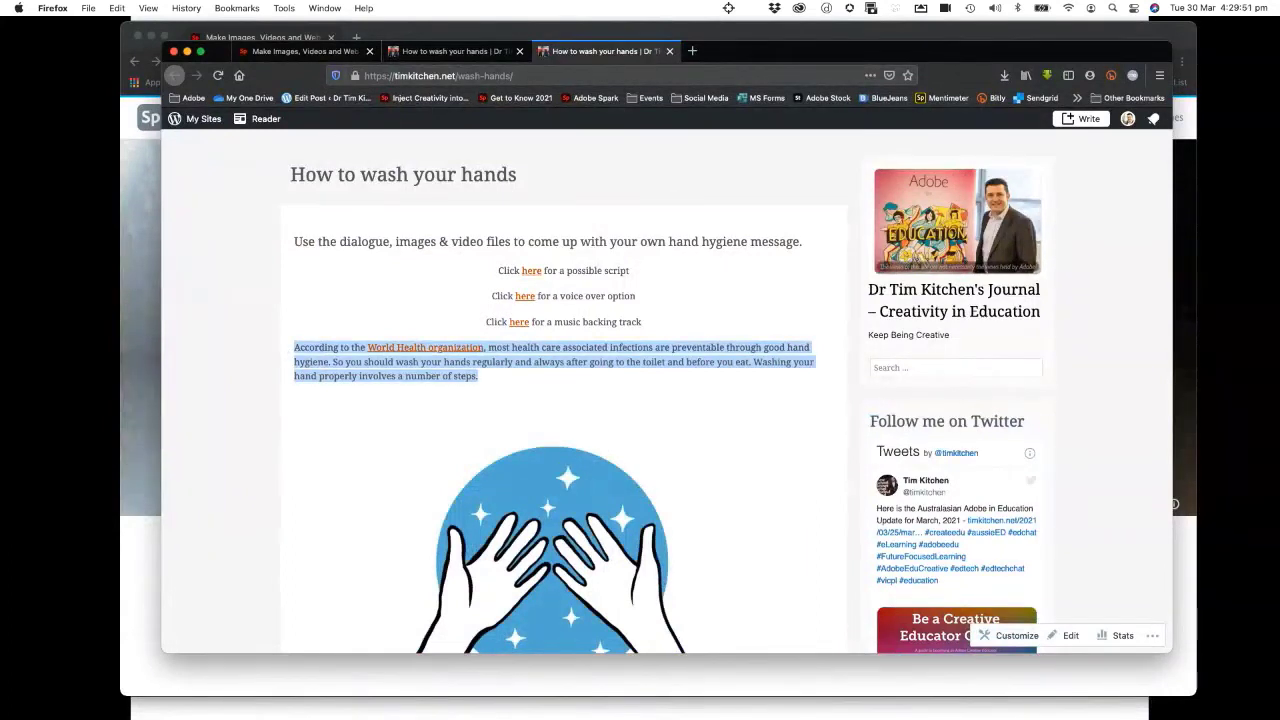
Step: Switch back to Chrome, paste the copied paragraph into the new text section and capitalise the O in "Organization"
key(super+Tab)
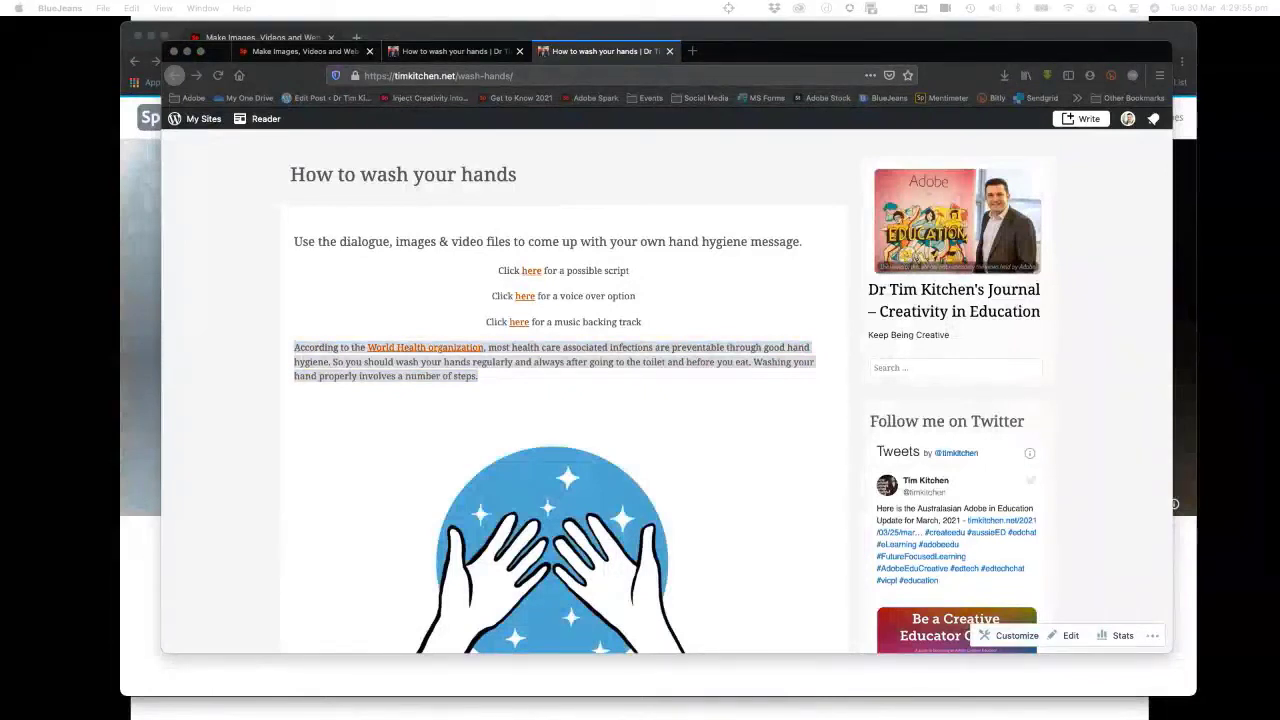
key(super+Tab)
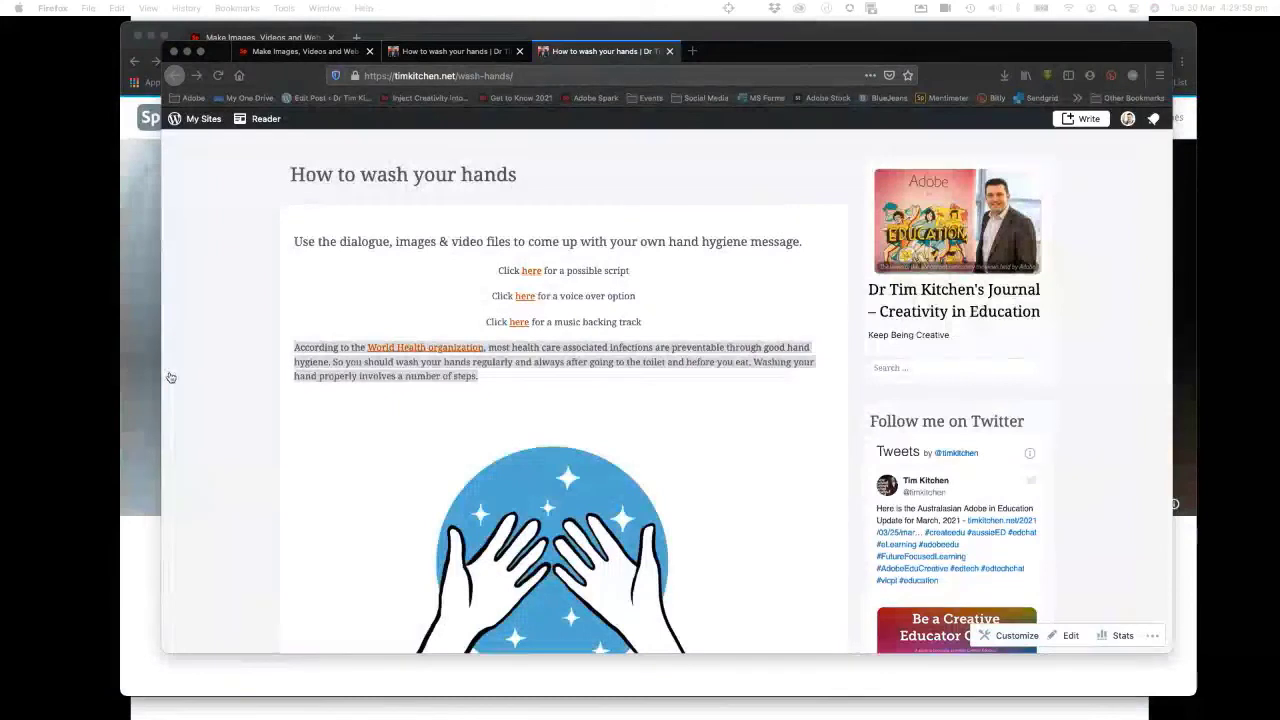
key(super+Tab)
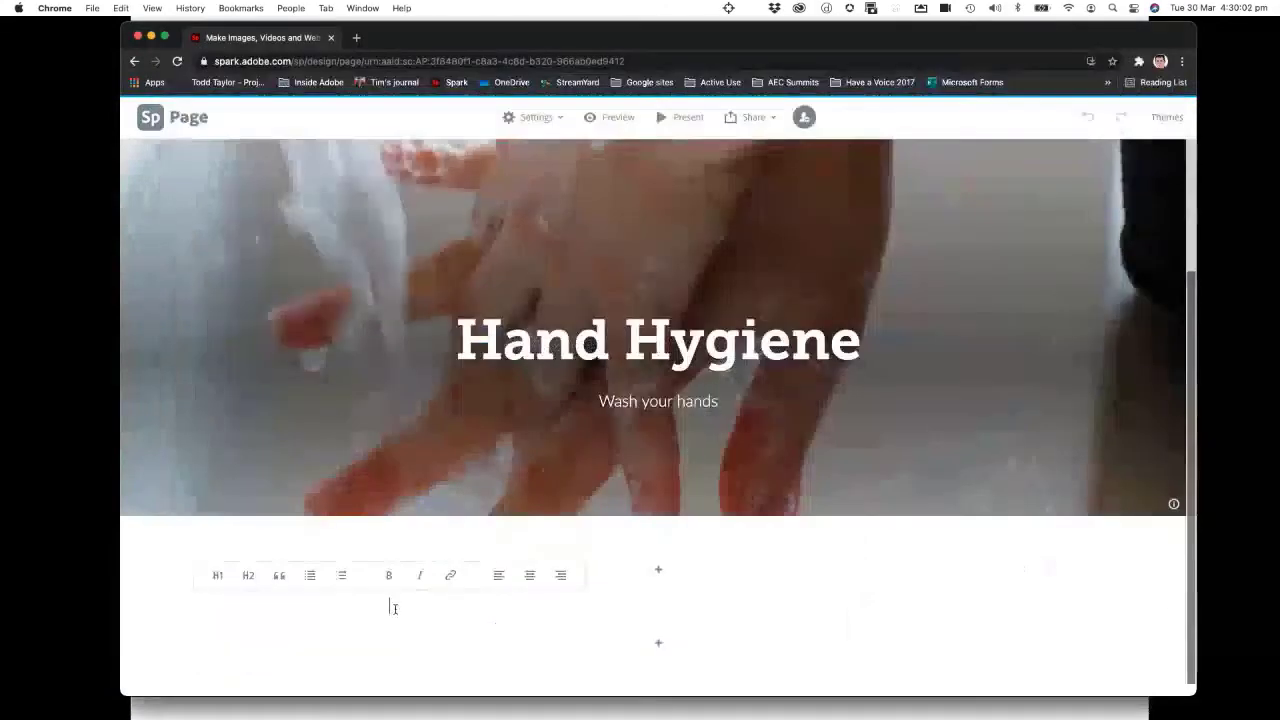
key(super+v)
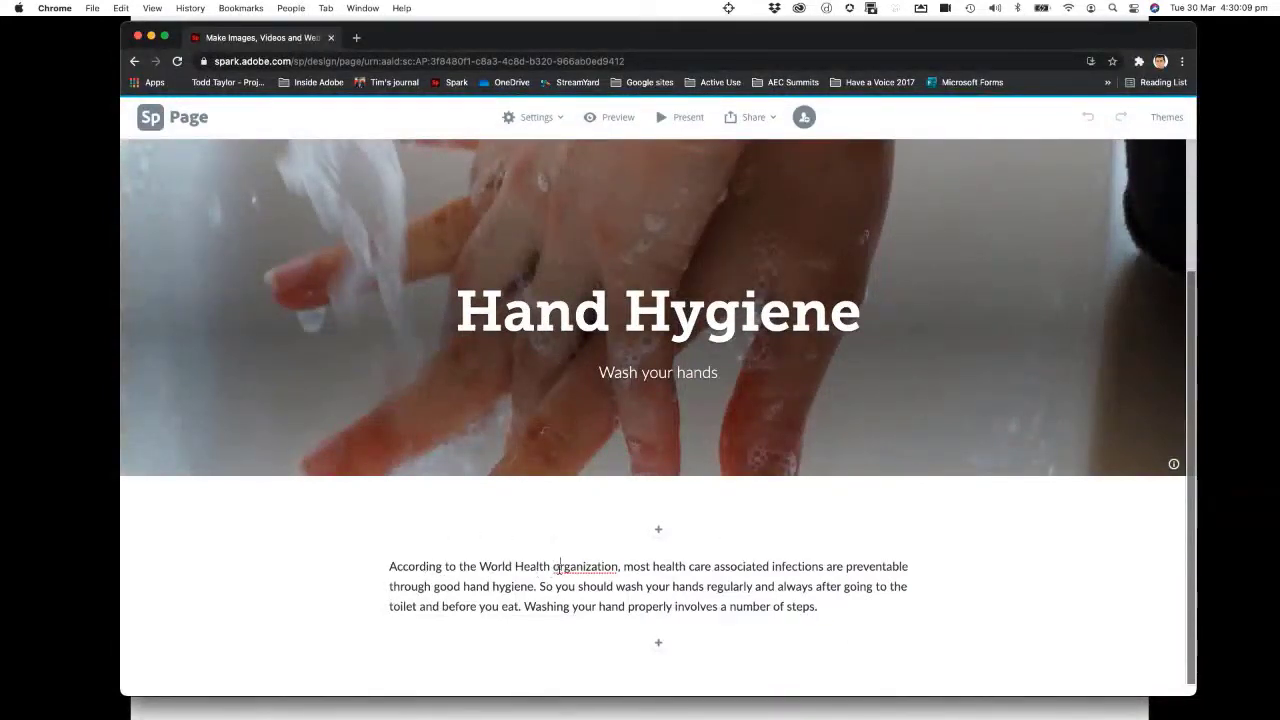
click(553, 566)
key(Delete)
text(O)
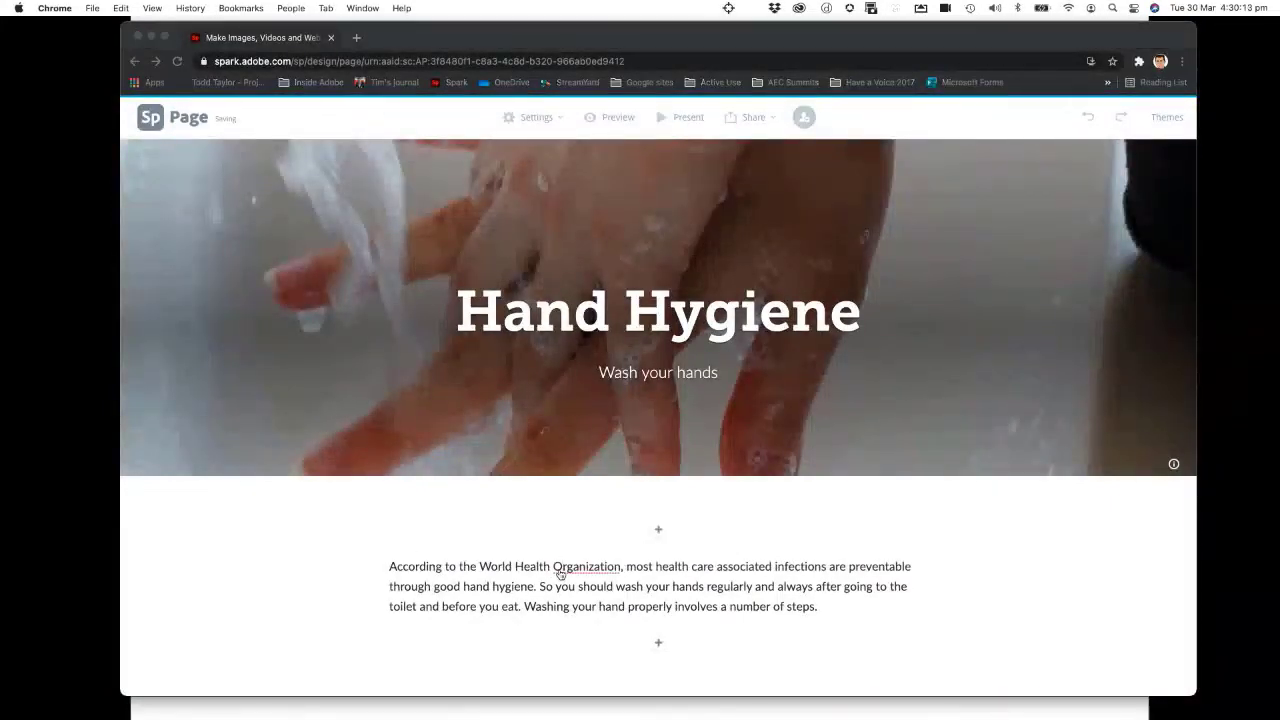
Step: Switch to Firefox, open the World Health organization link in the paragraph and copy the address of the WHO infection prevention page
key(super+Tab)
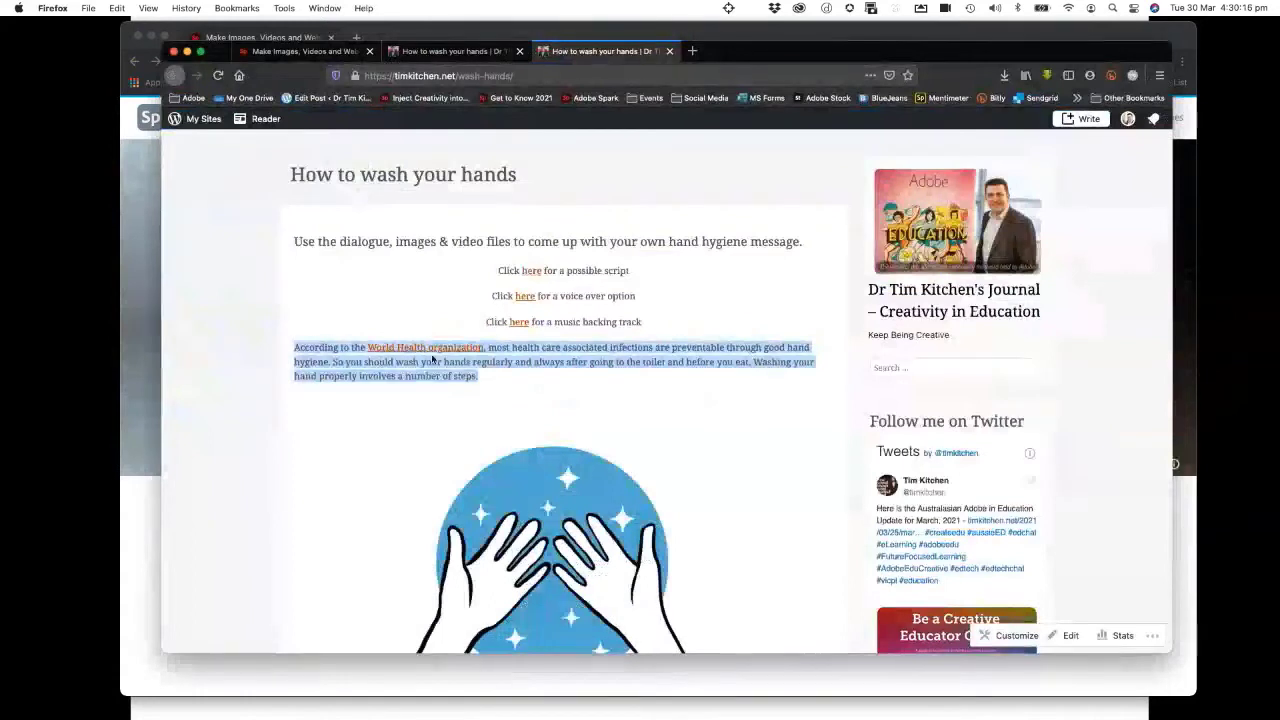
click(395, 337)
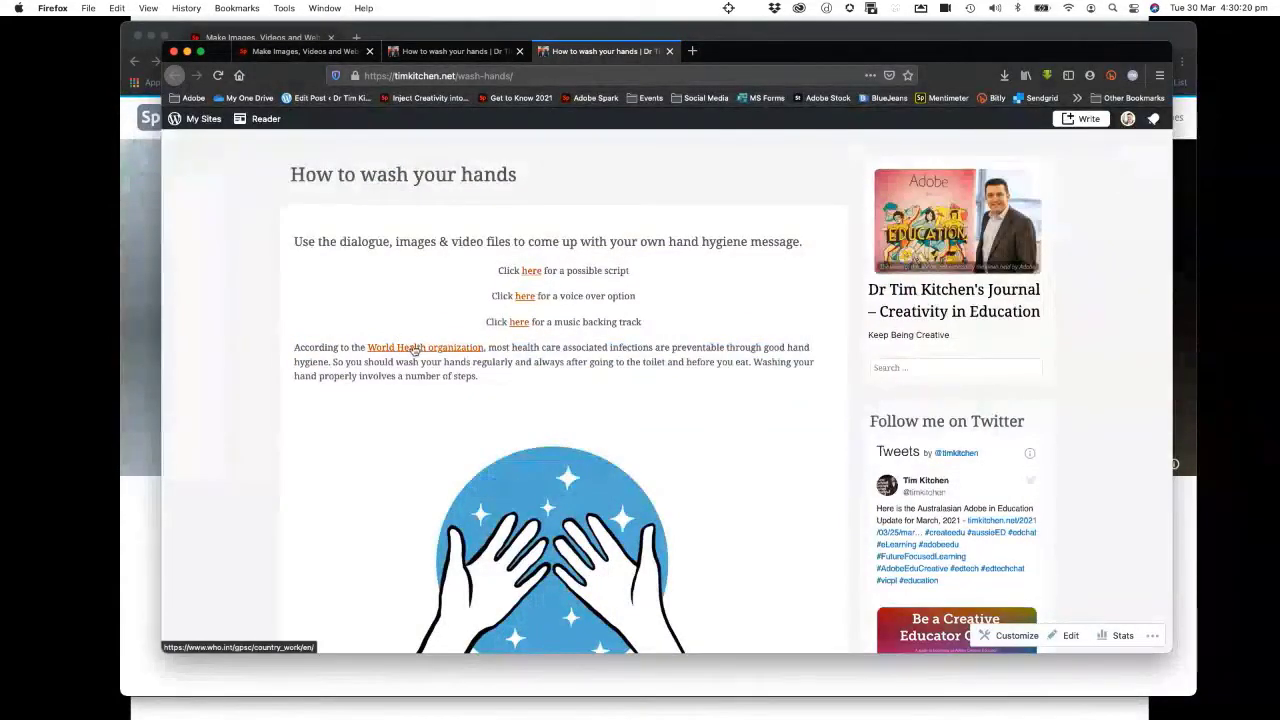
click(416, 348)
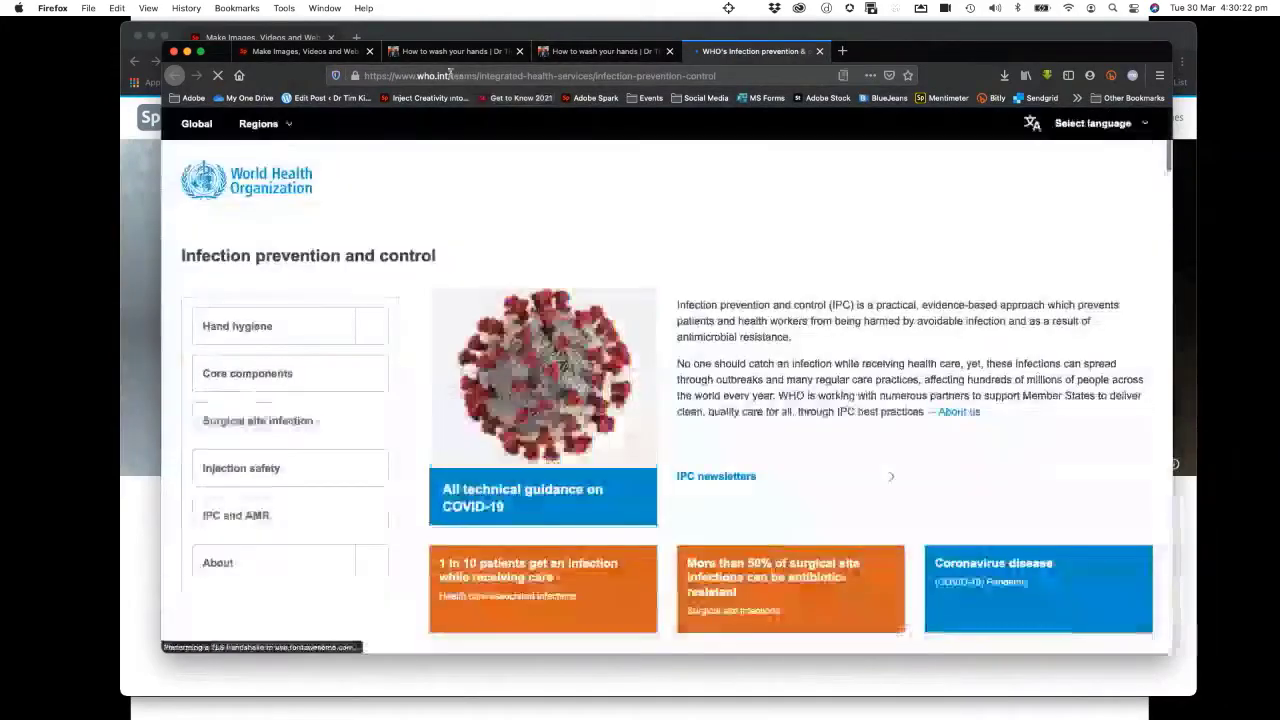
click(452, 74)
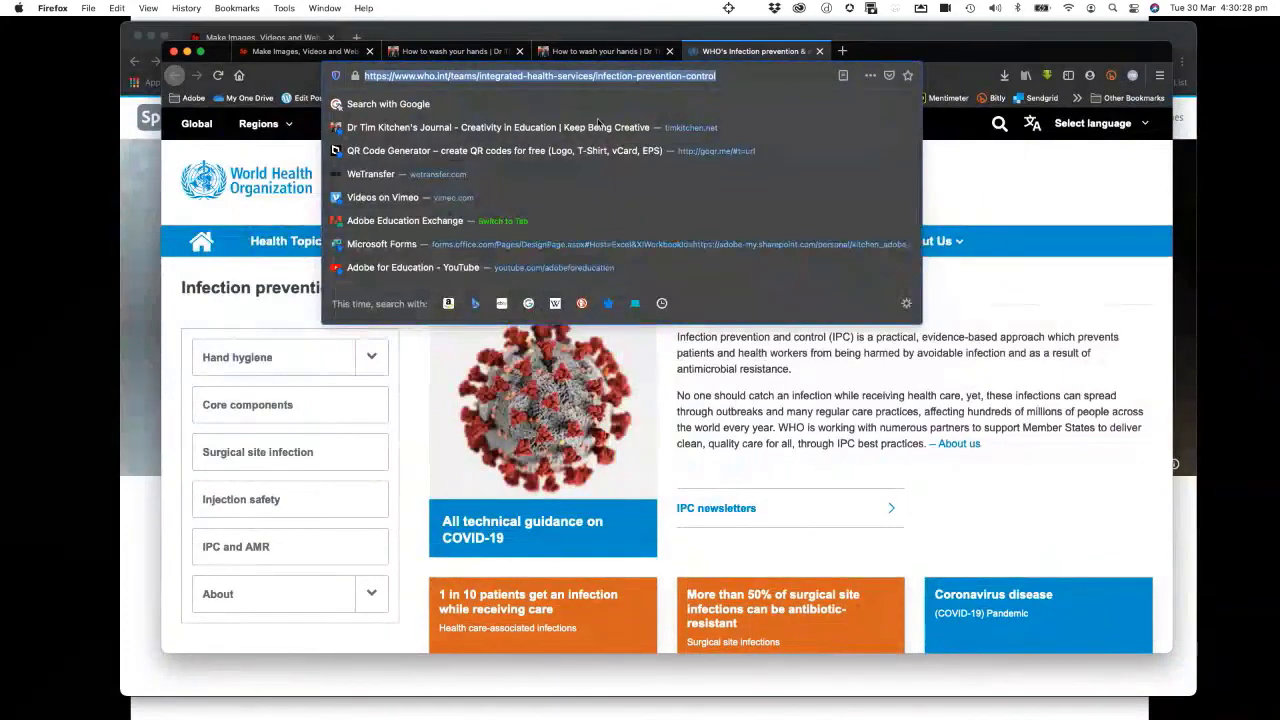
Step: Return to the Hand Hygiene page in Chrome and link the words "World Health Organization" to the copied WHO address
key(super+Tab)
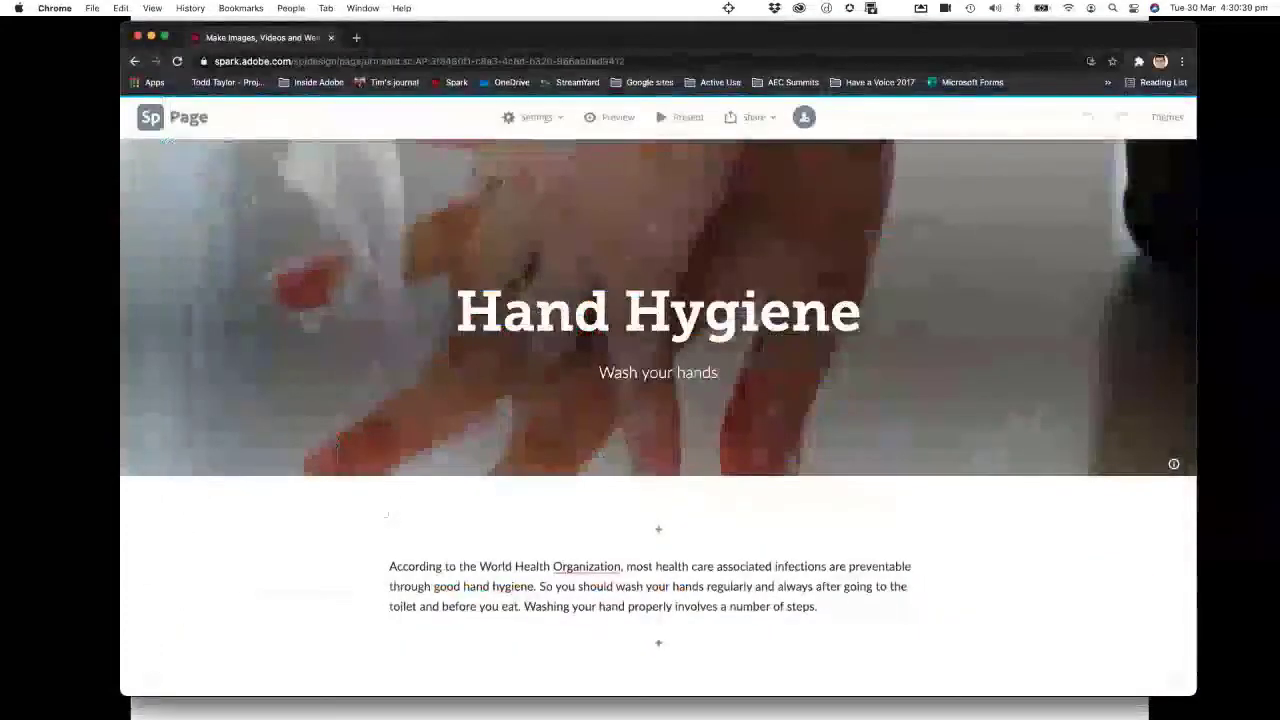
key(super+Tab)
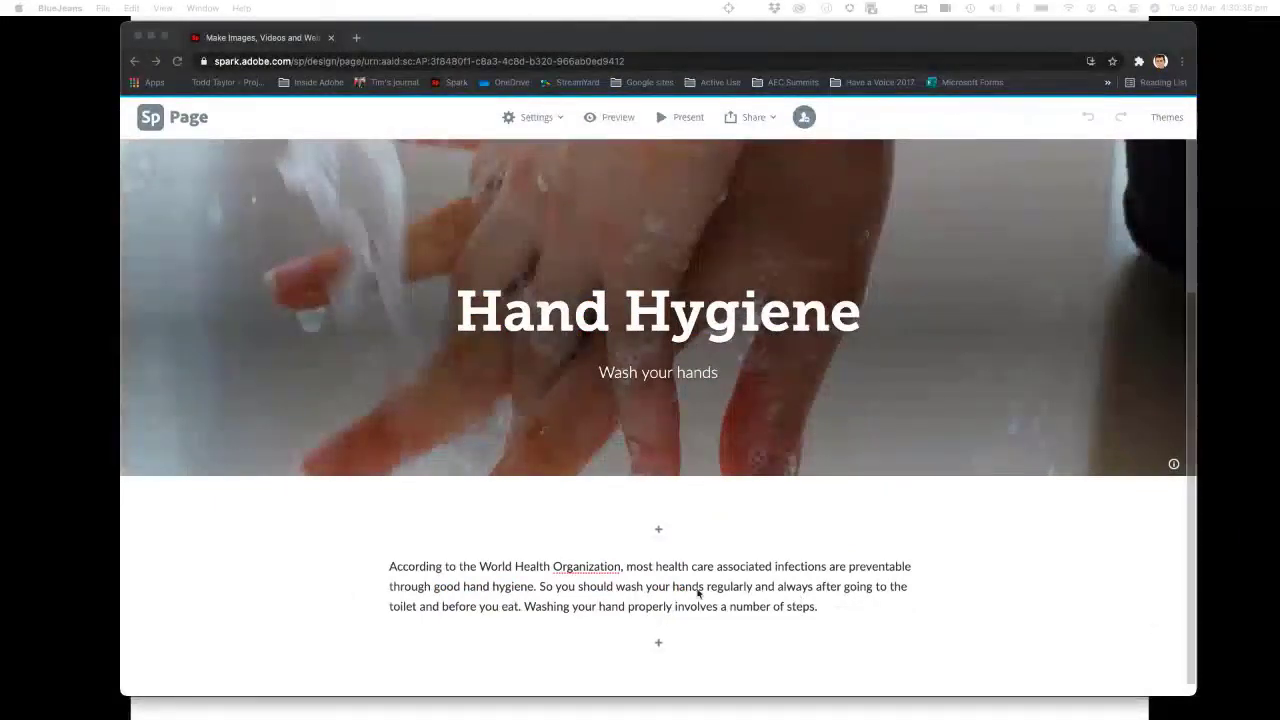
click(507, 566)
drag(481, 566, 622, 567)
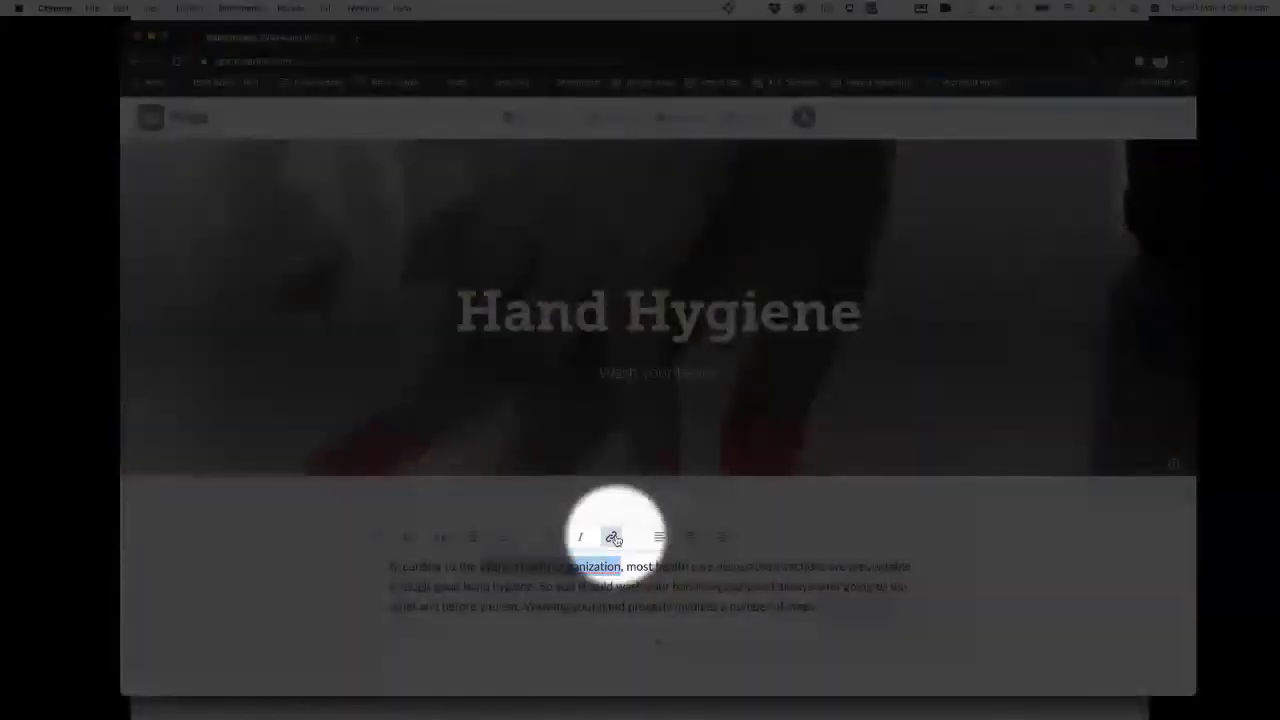
click(613, 538)
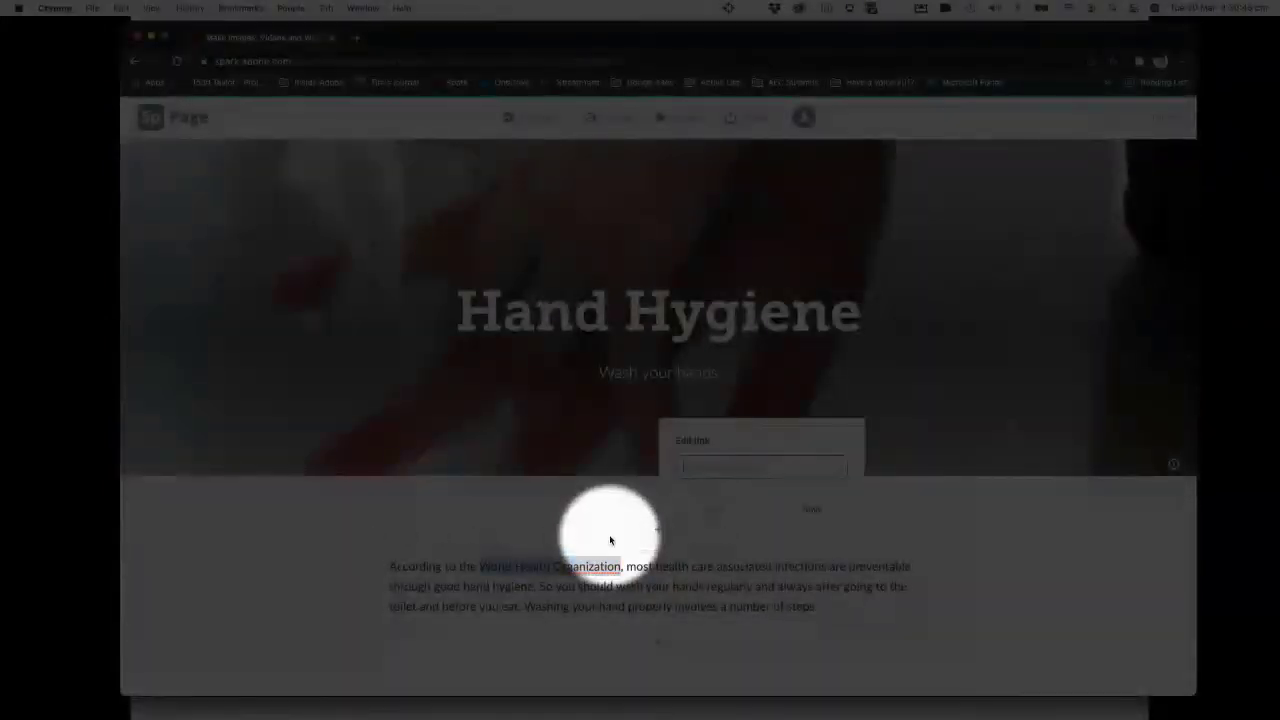
key(super+v)
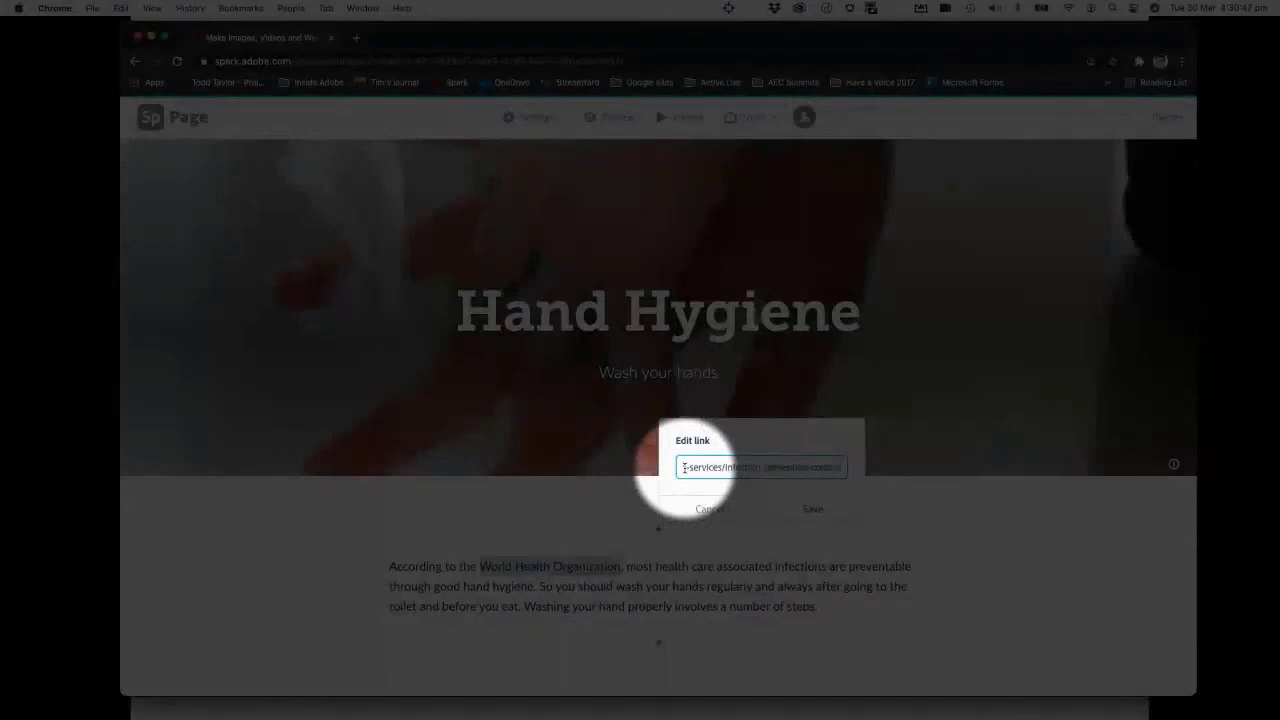
click(812, 509)
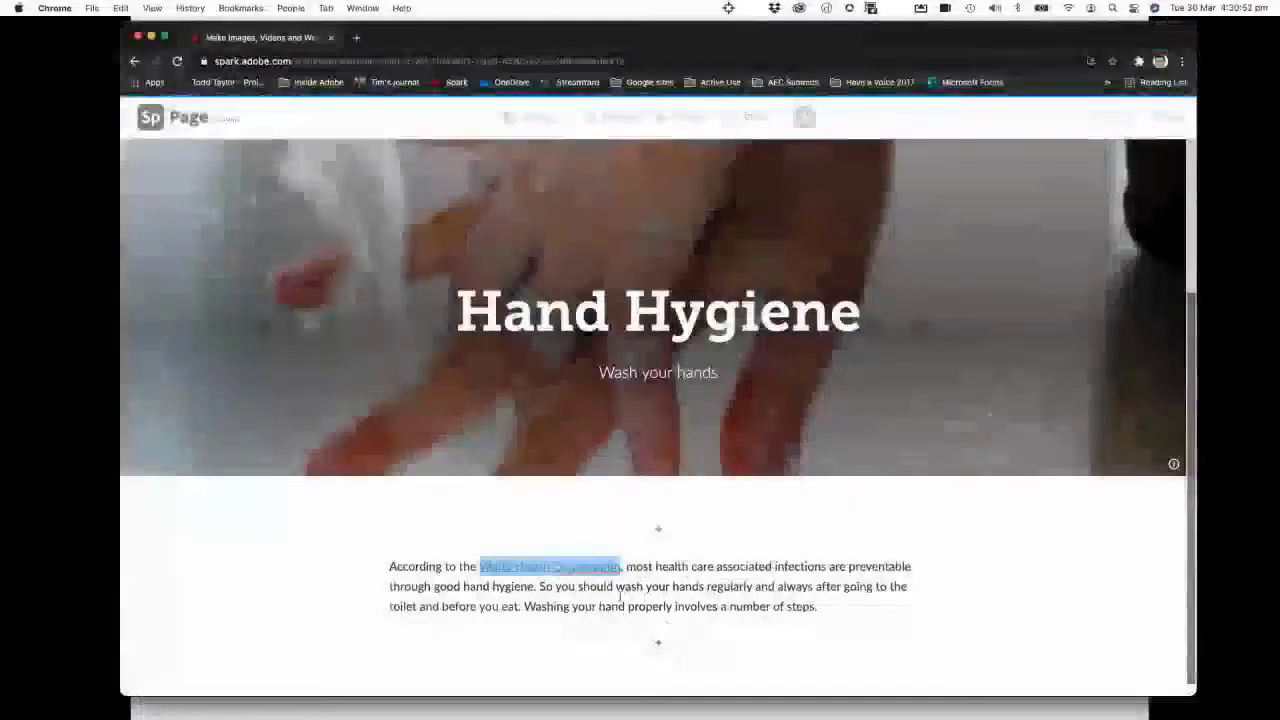
click(619, 598)
click(563, 534)
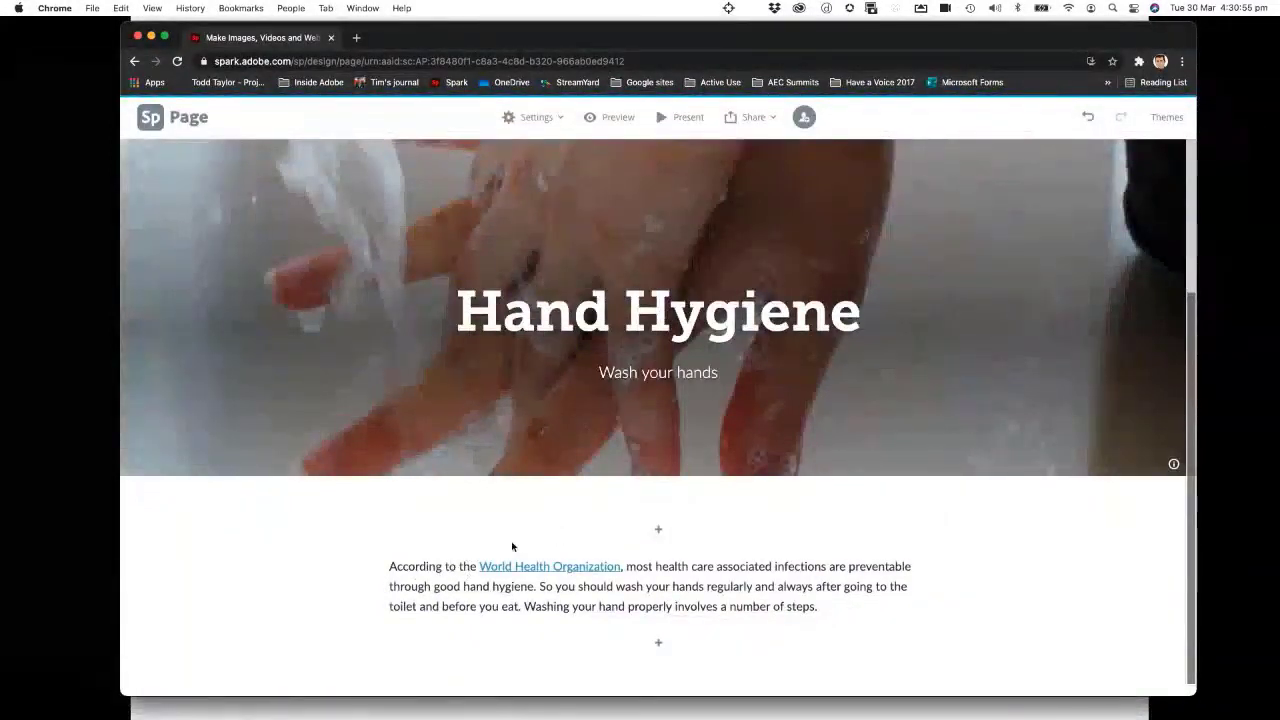
Step: Examine the text formatting options for the paragraph and how the title section and text scroll on the page
click(586, 587)
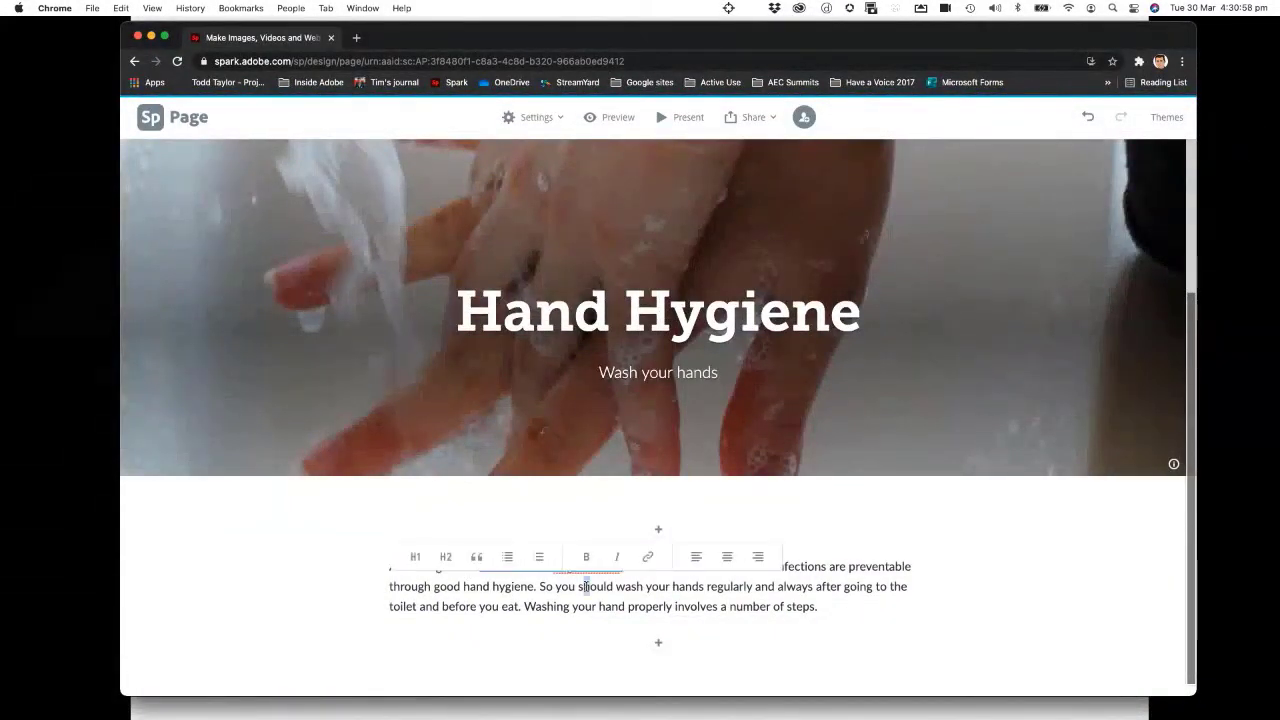
click(673, 587)
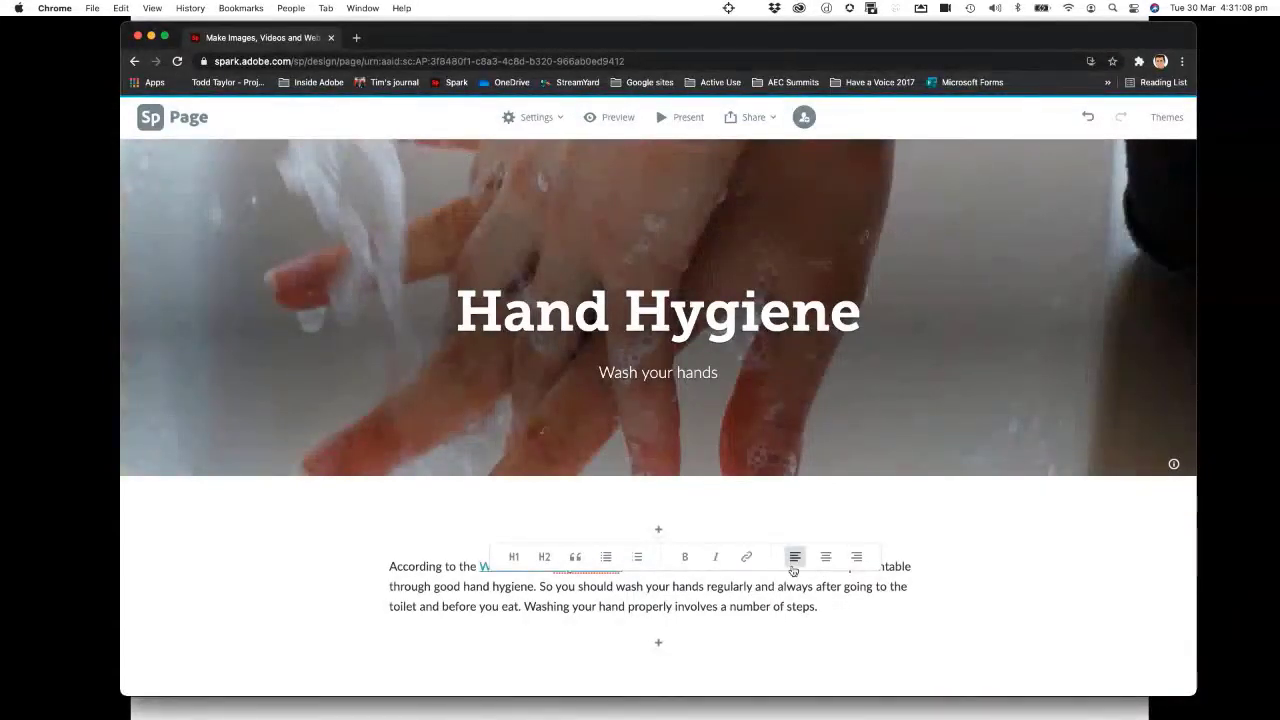
click(859, 610)
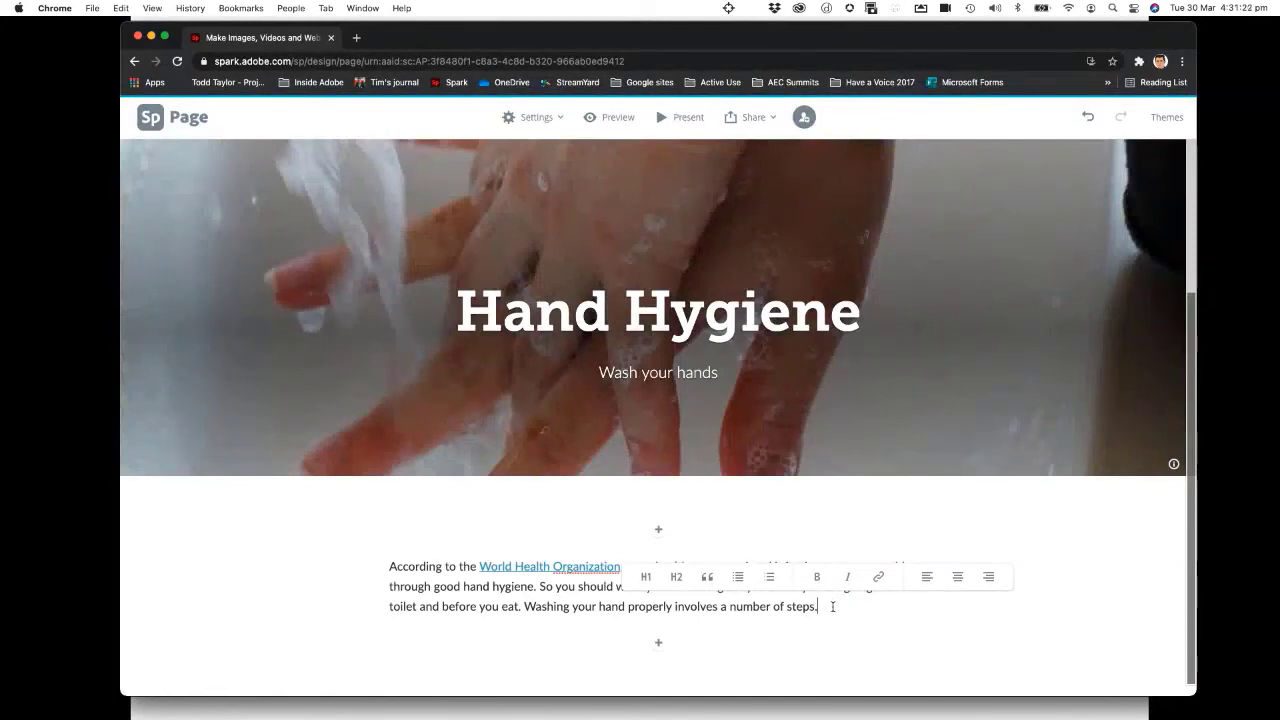
click(759, 631)
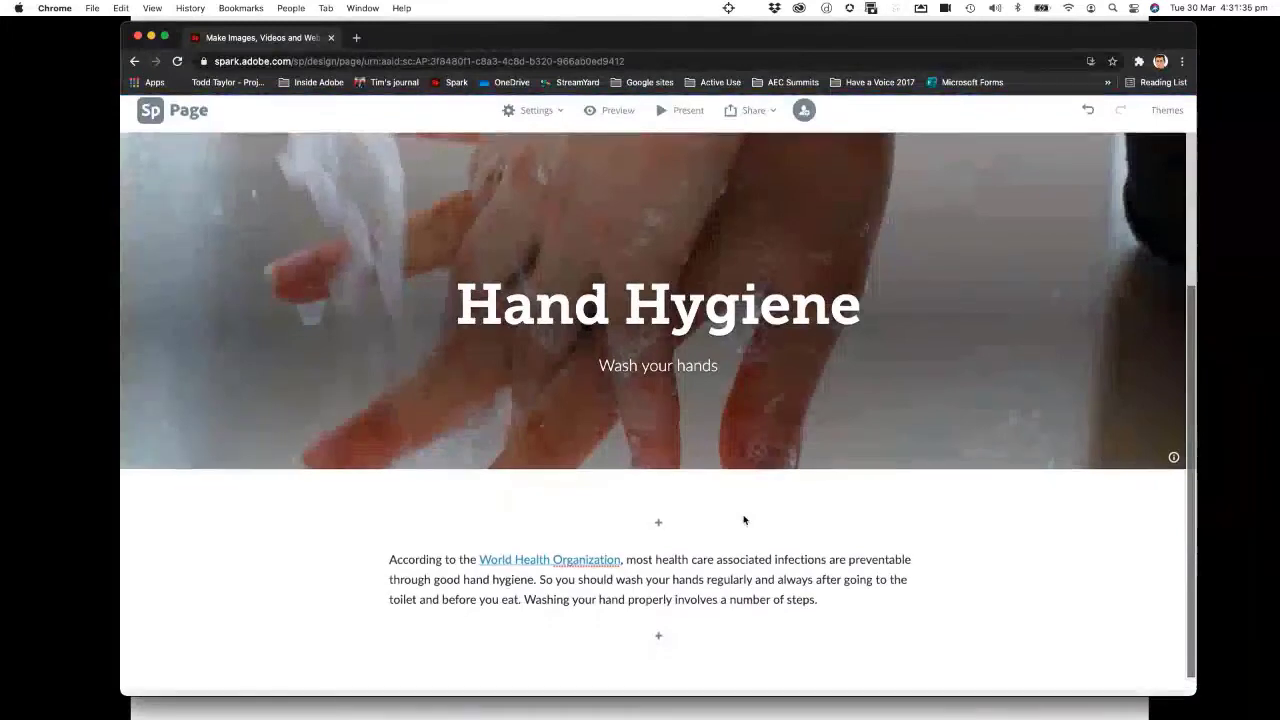
scroll(744, 521, up, 3)
scroll(744, 521, down, 2)
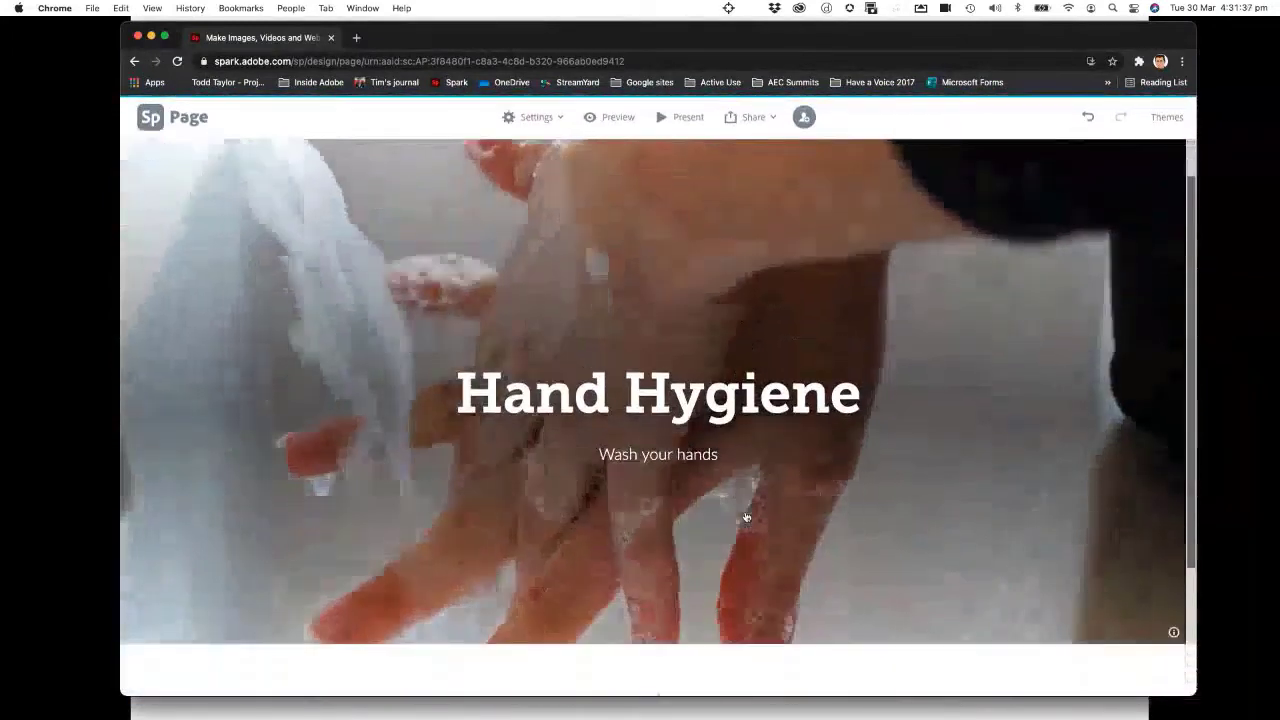
scroll(745, 516, up, 3)
scroll(745, 516, down, 3)
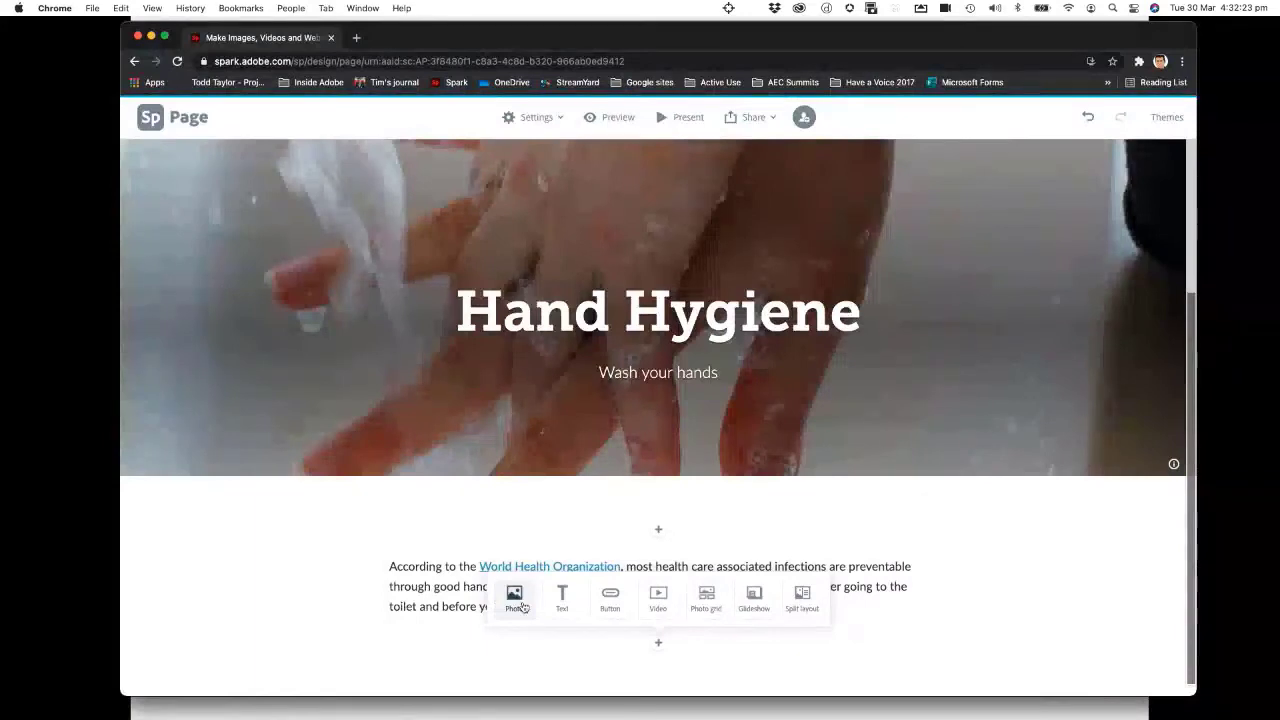
Step: Switch to Firefox and copy the address of the "How to wash your hands" page
click(524, 603)
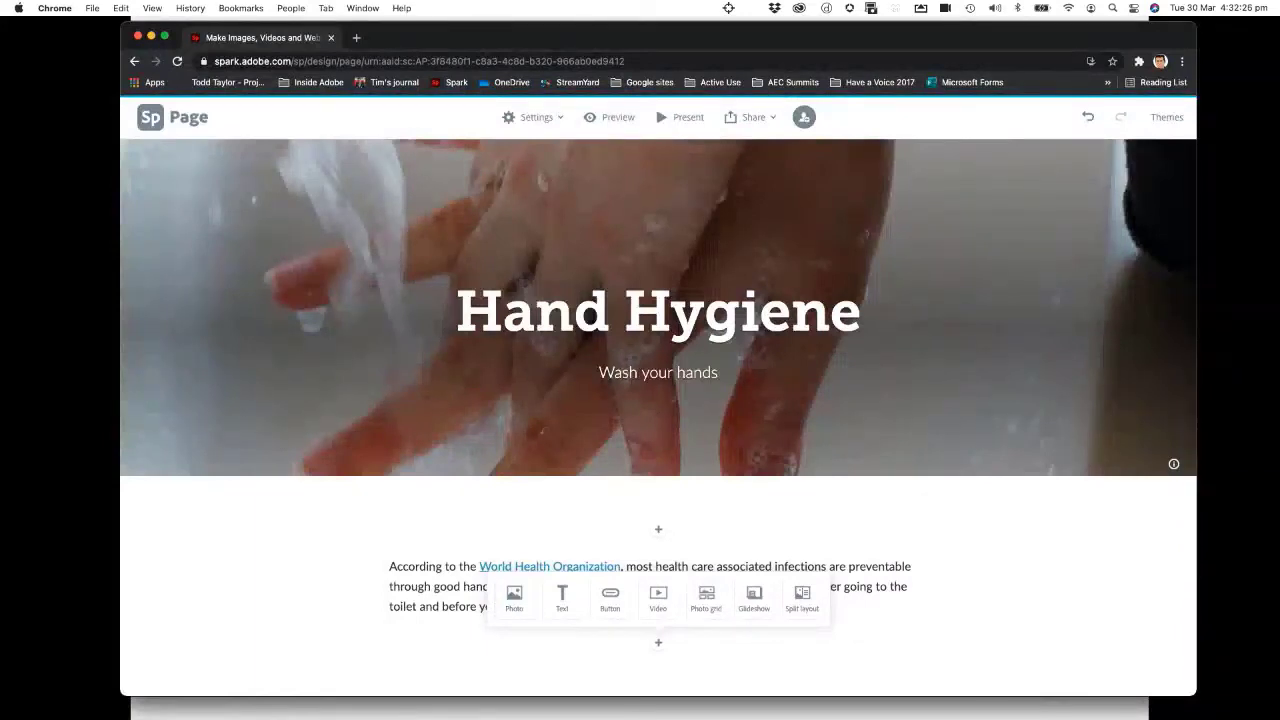
key(super+Tab)
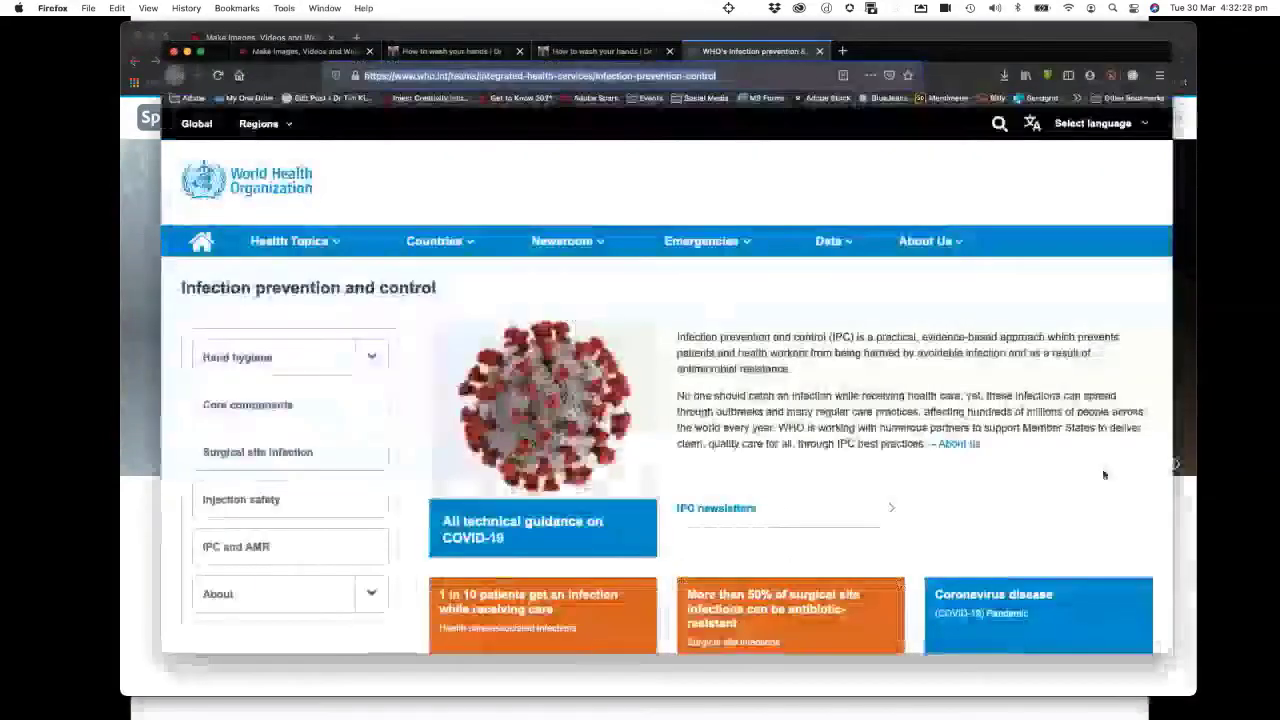
click(591, 56)
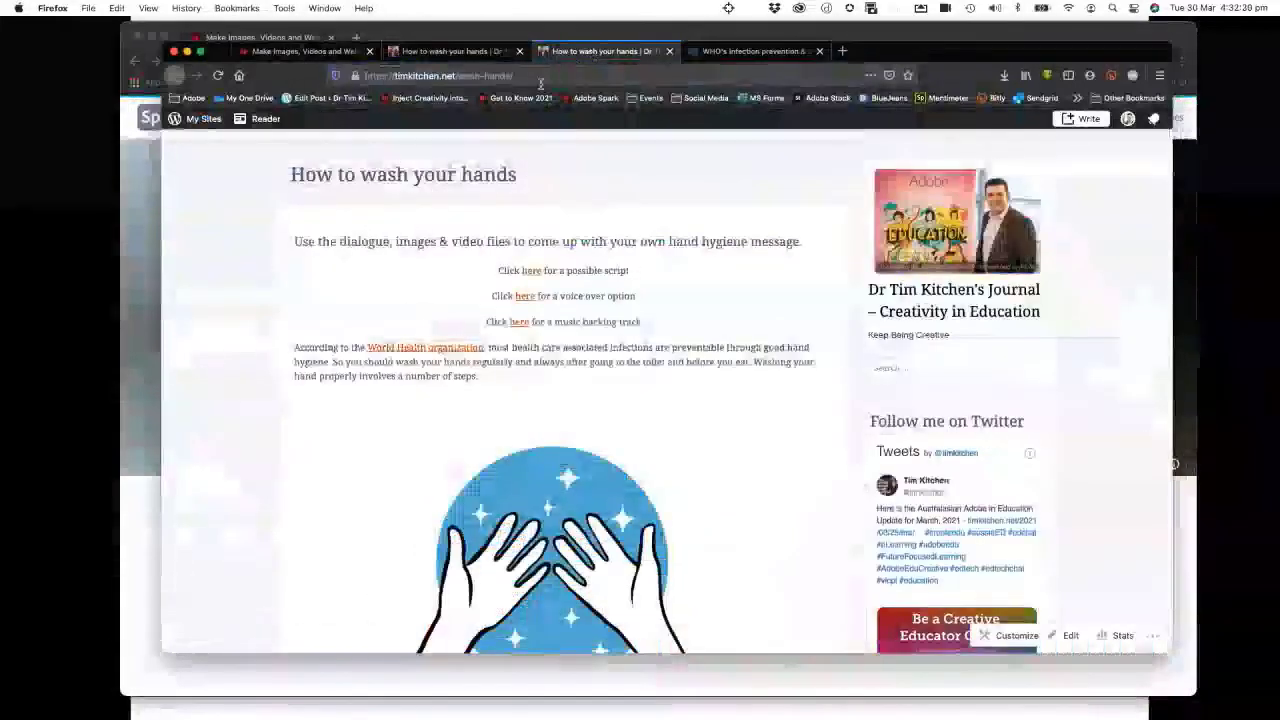
key(super+l)
key(super+c)
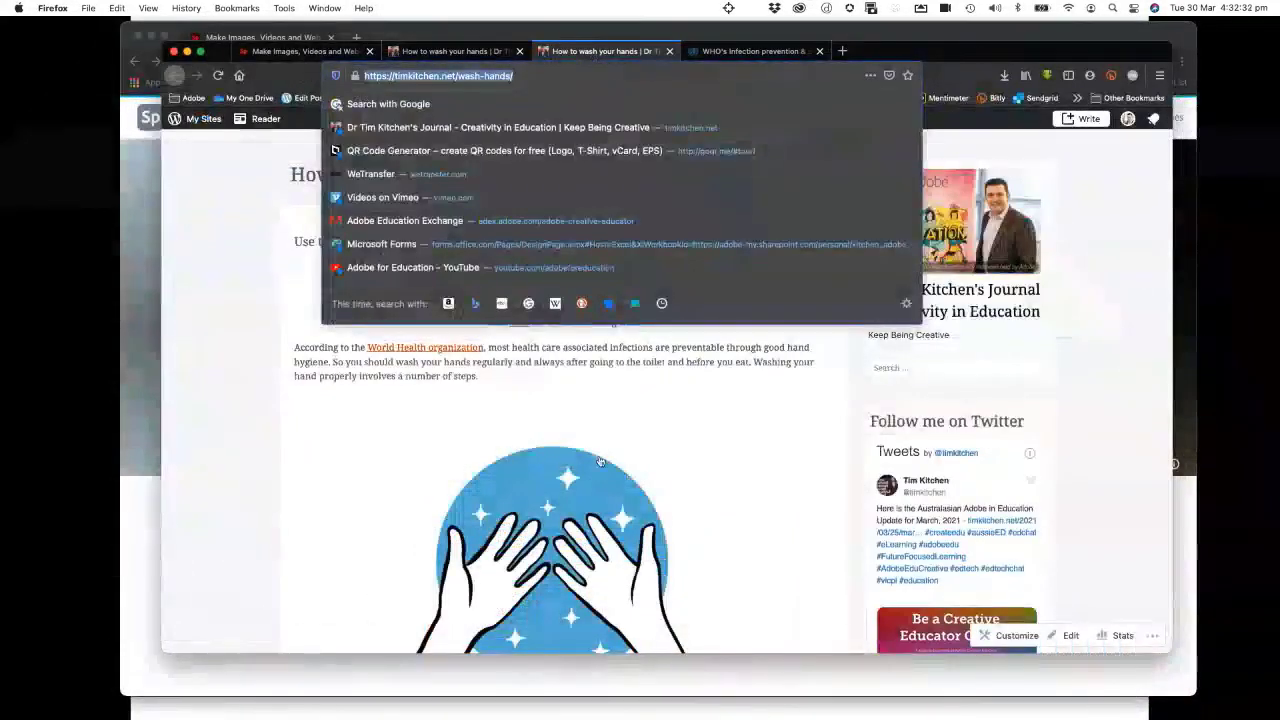
Step: Return to Chrome and open the copied "How to wash your hands" address in a new window
key(super+Tab)
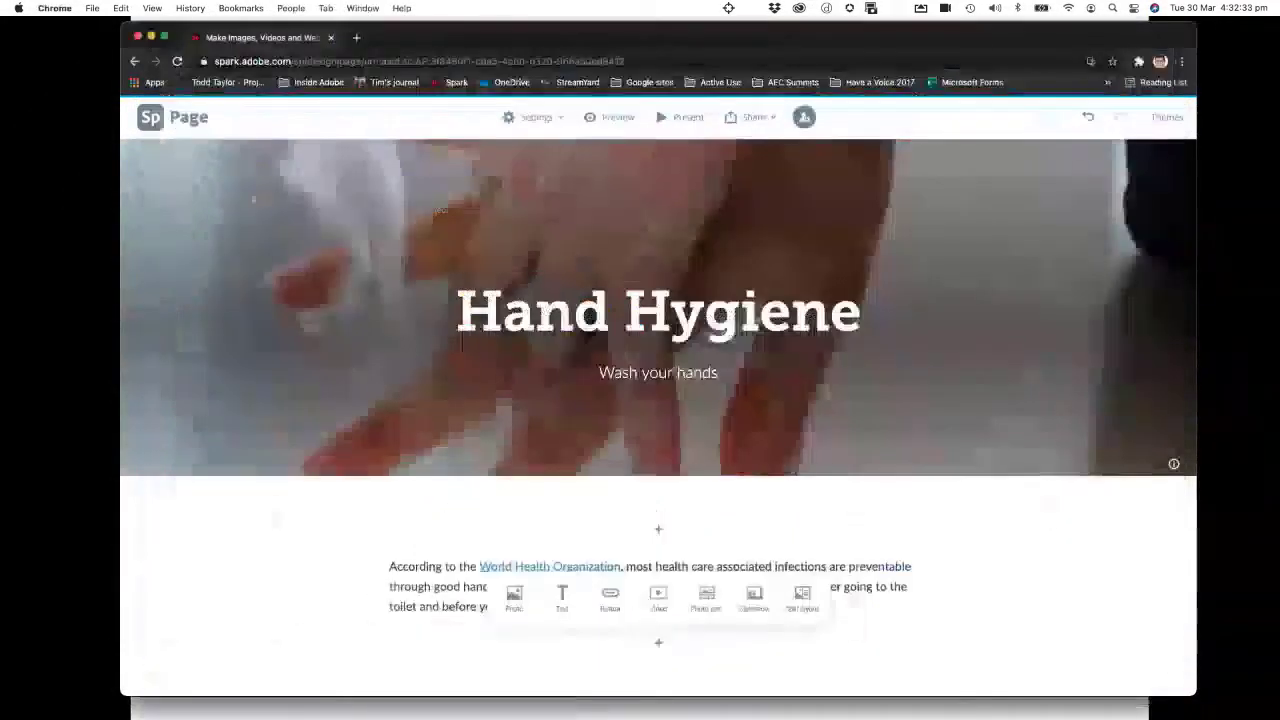
key(super+t)
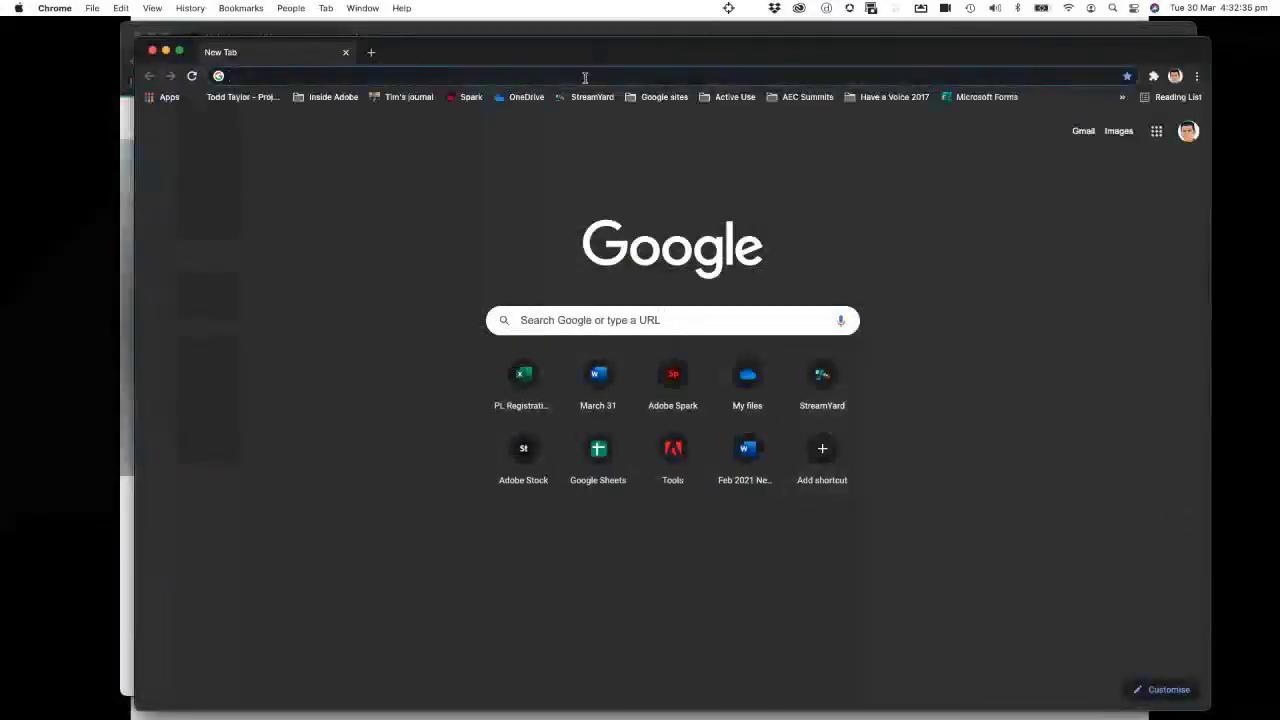
key(super+v)
key(Return)
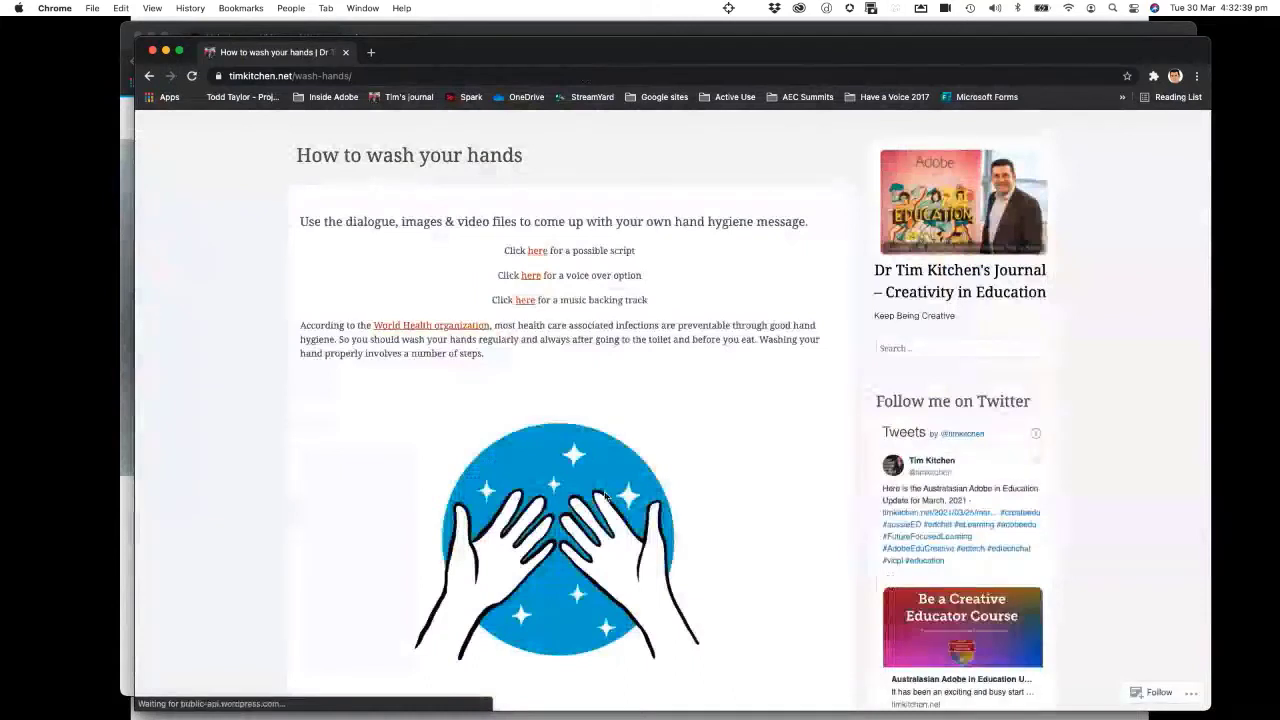
Step: Save the clean-hands illustration from the page to the Desktop as the JPEG image 01-clean-hands
scroll(607, 497, down, 2)
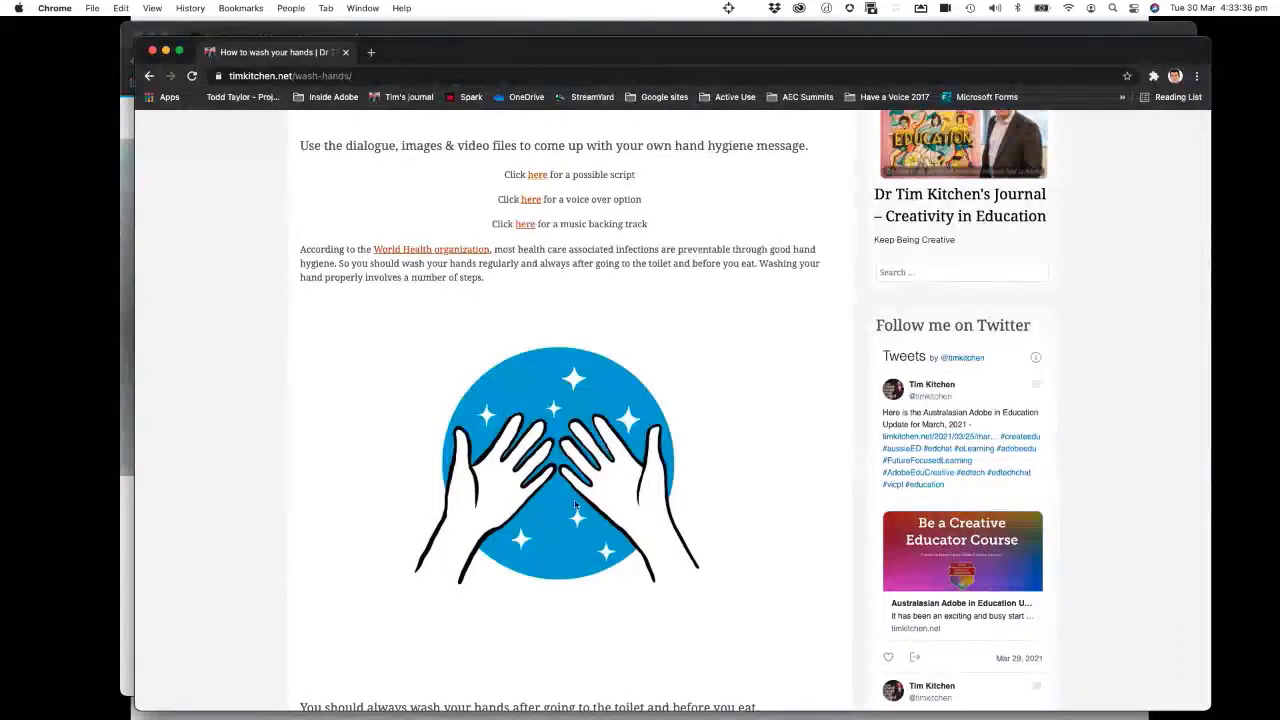
right_click(549, 437)
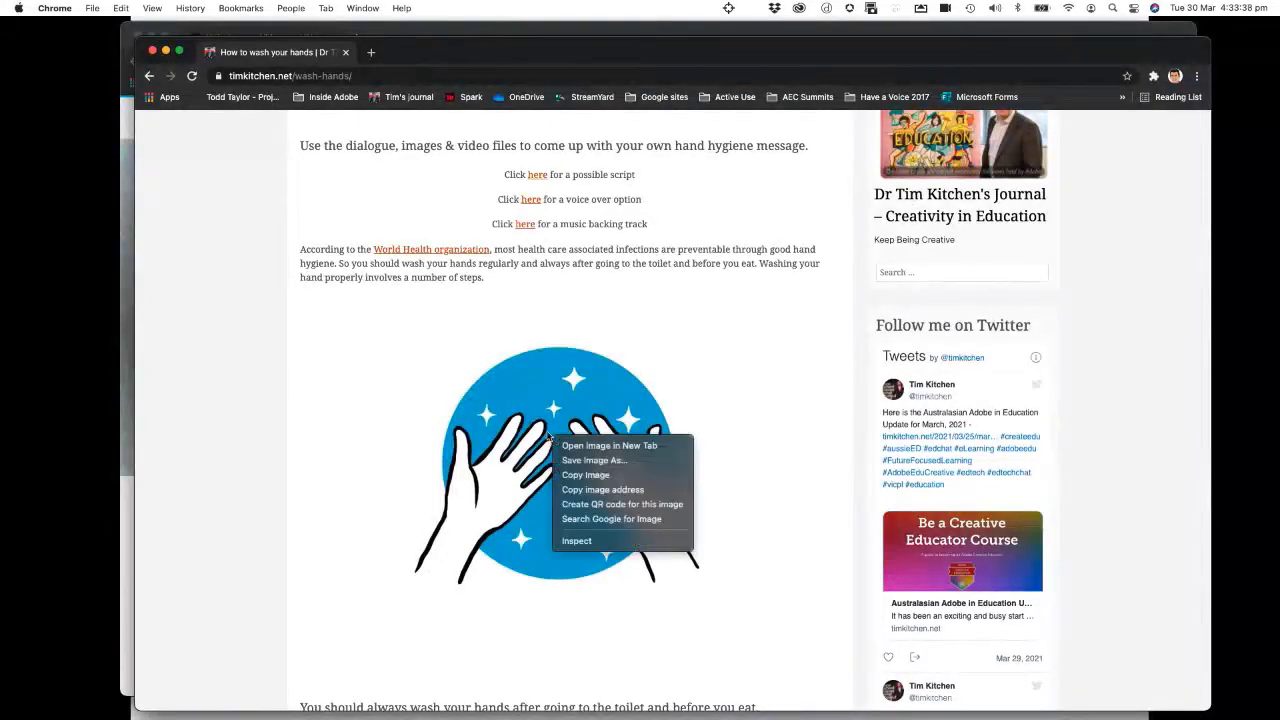
click(594, 461)
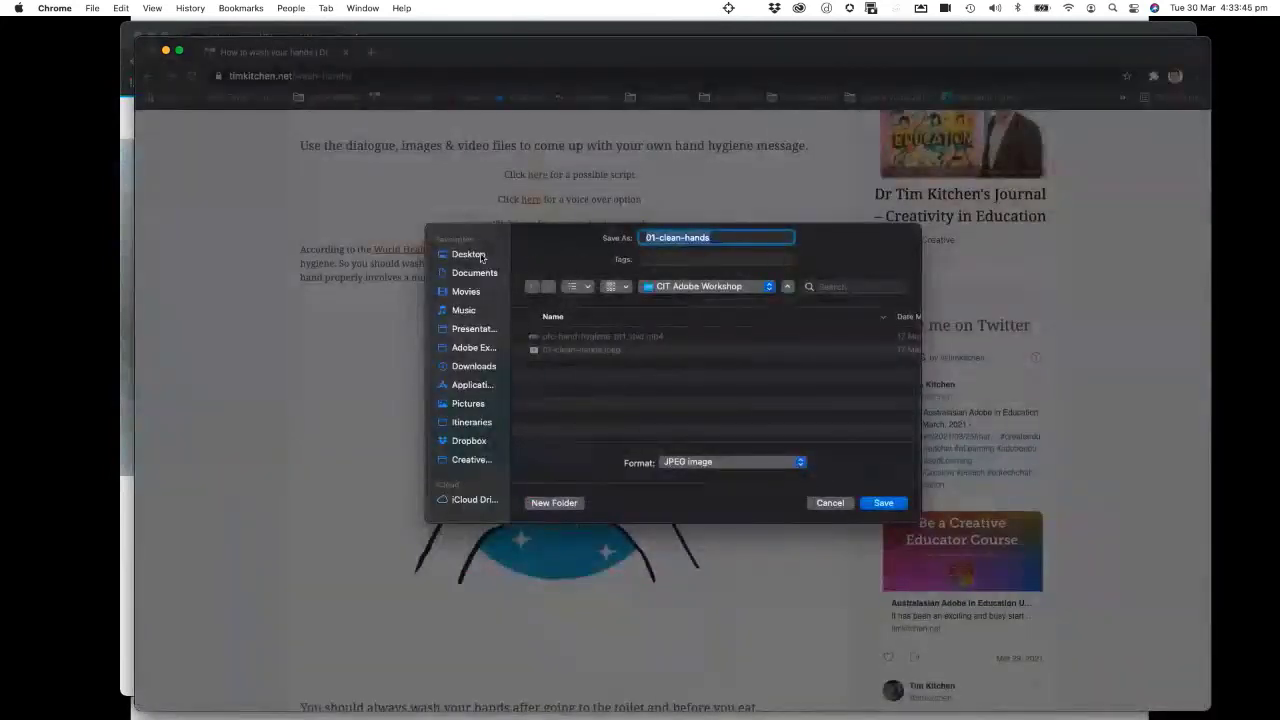
click(476, 256)
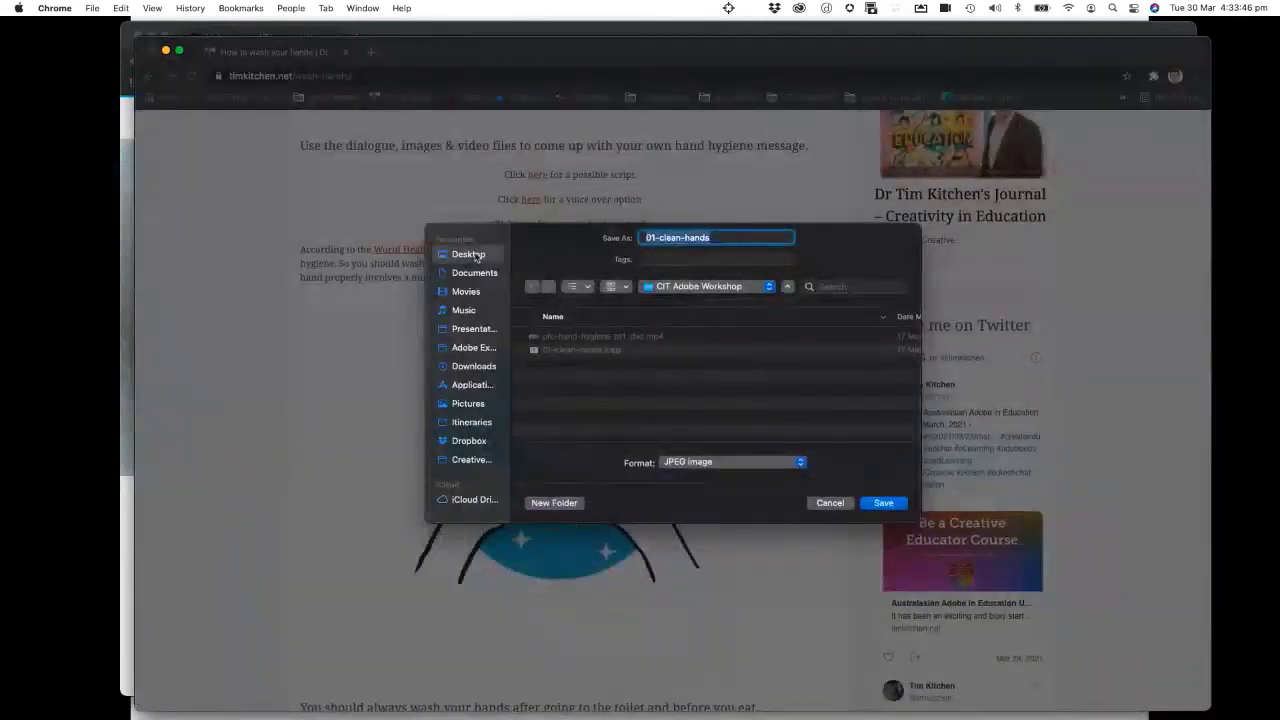
click(881, 503)
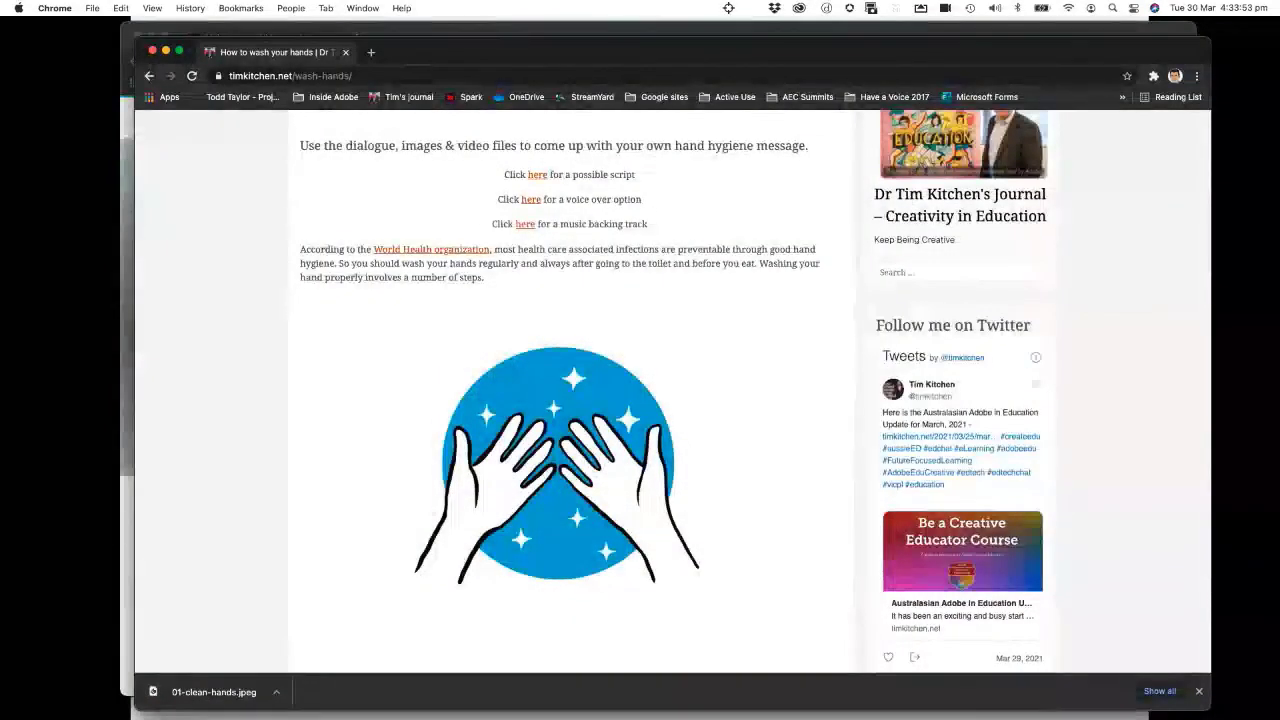
Step: Return to the Hand Hygiene page and upload 01-clean-hands.jpeg from the Desktop as a photo below the paragraph
key(super+grave)
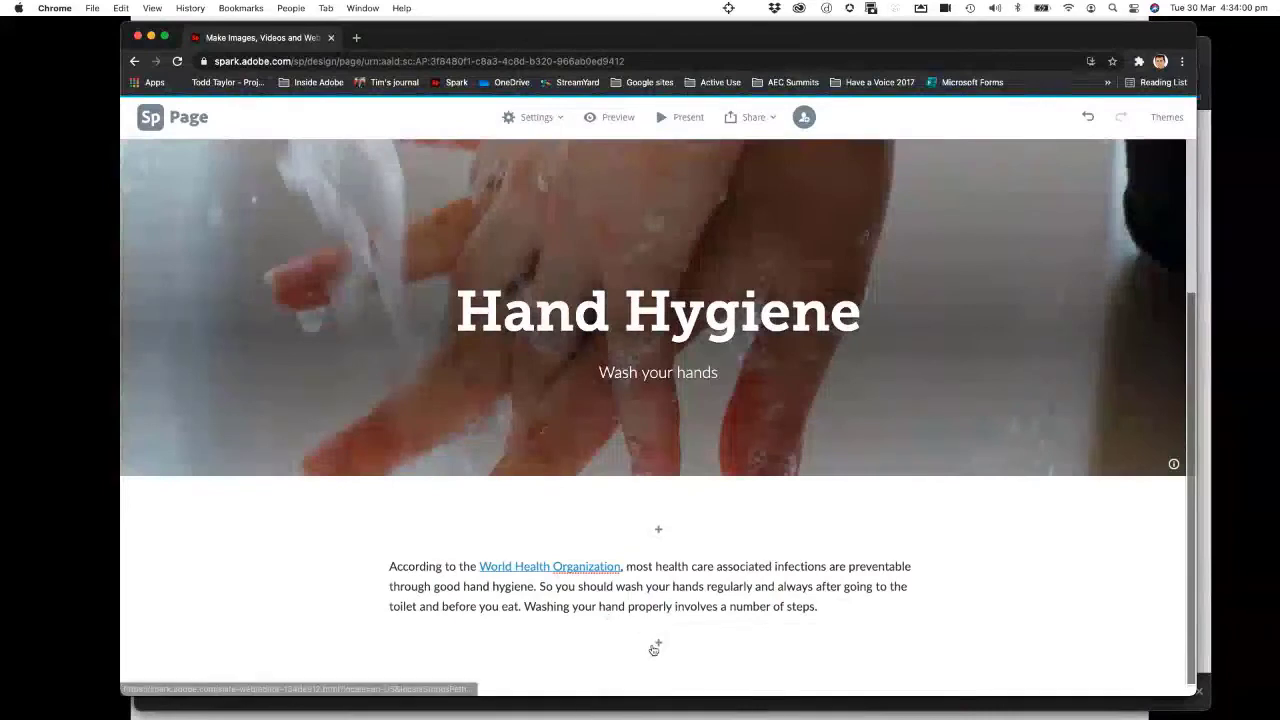
click(659, 645)
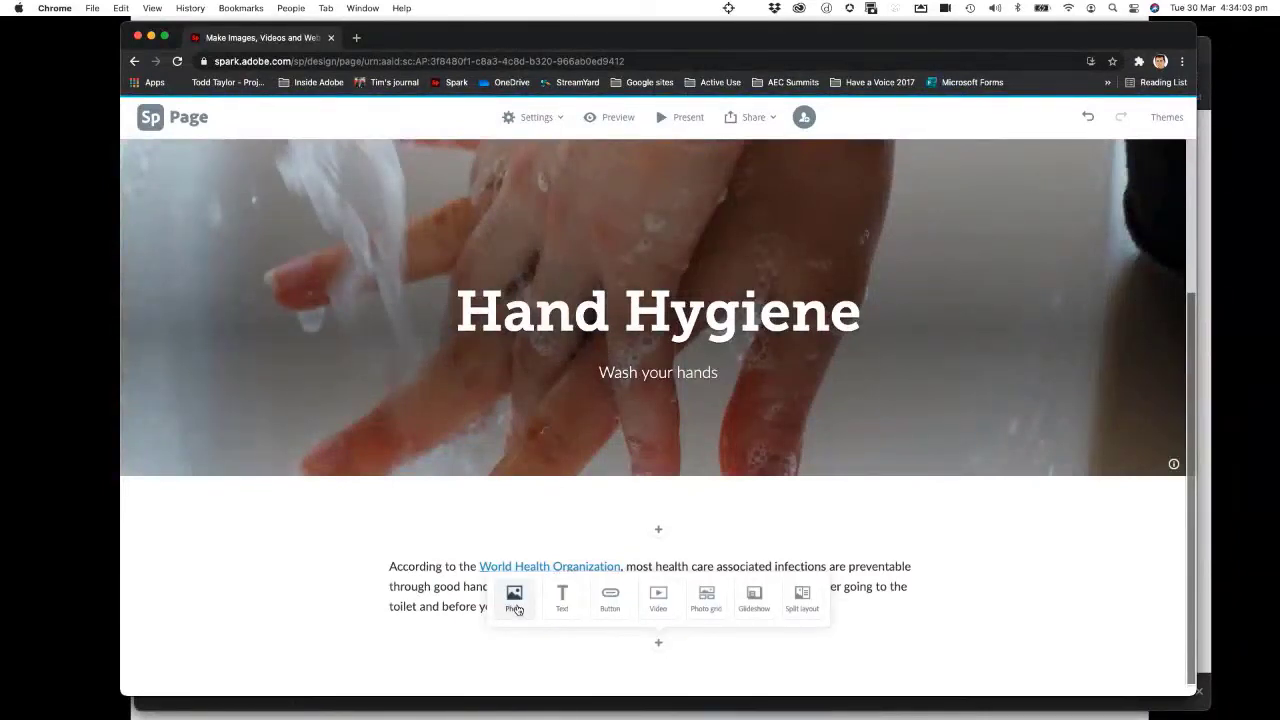
click(515, 603)
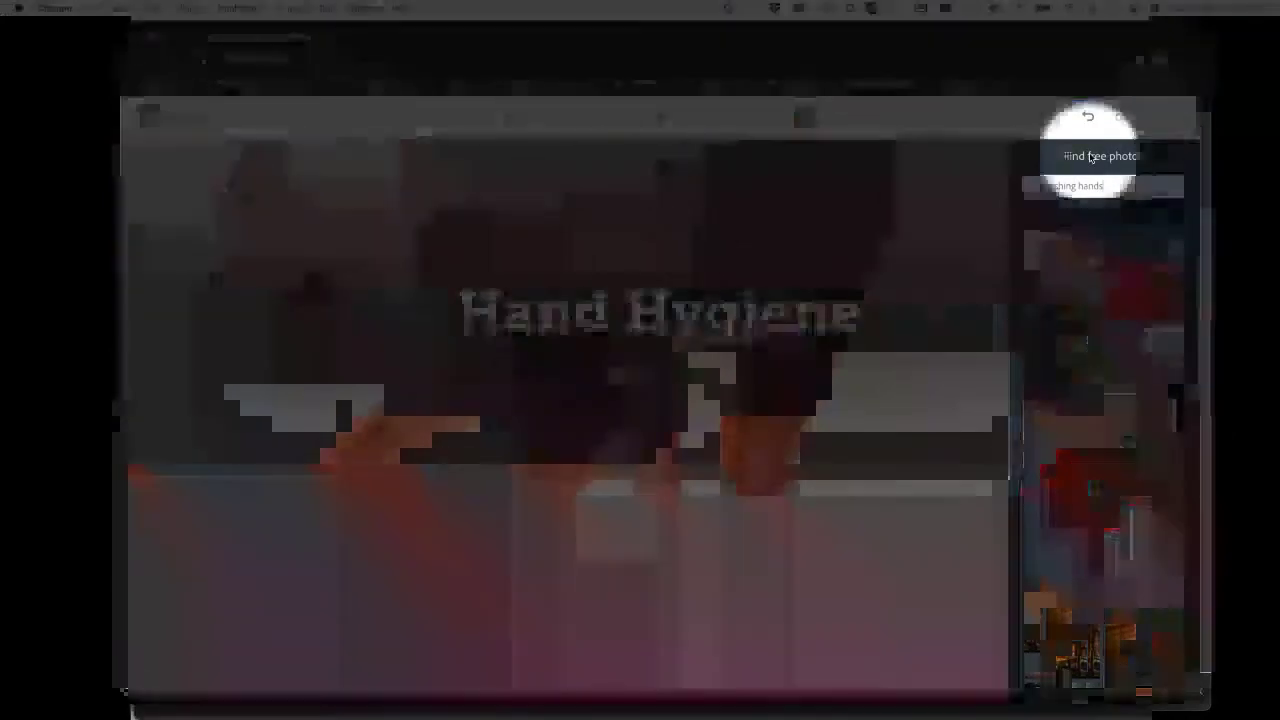
click(1026, 160)
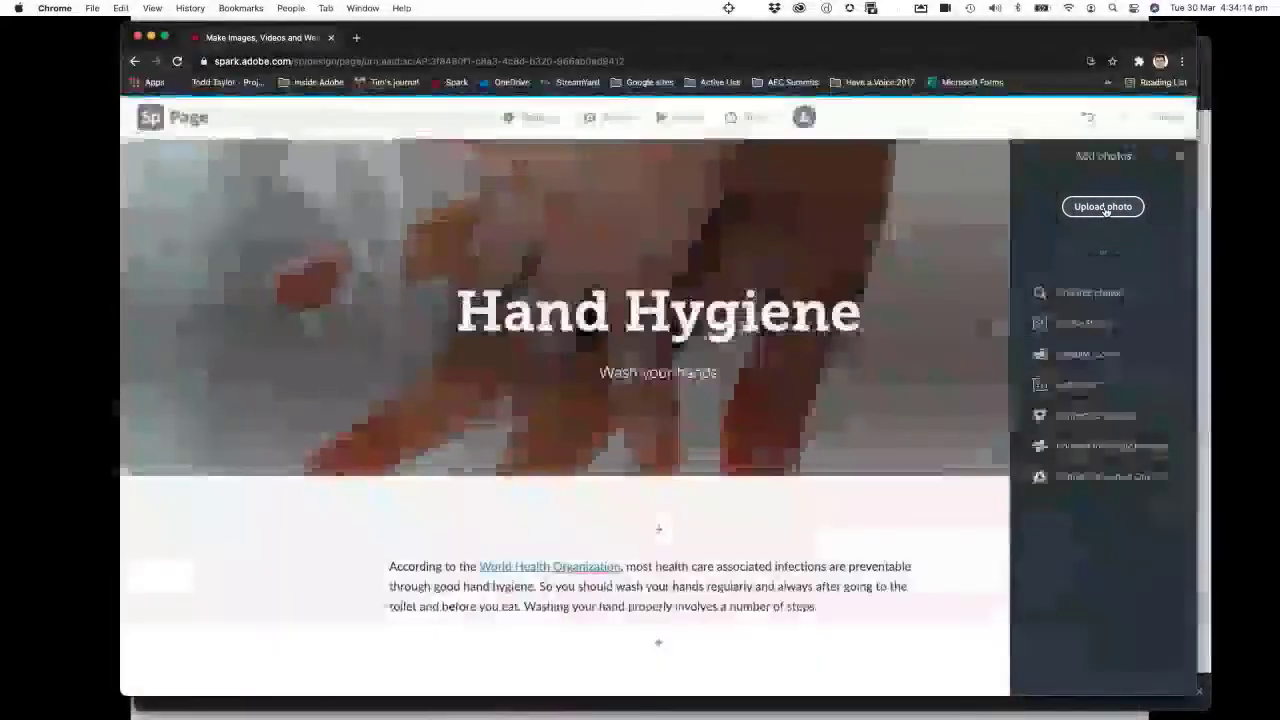
click(1104, 207)
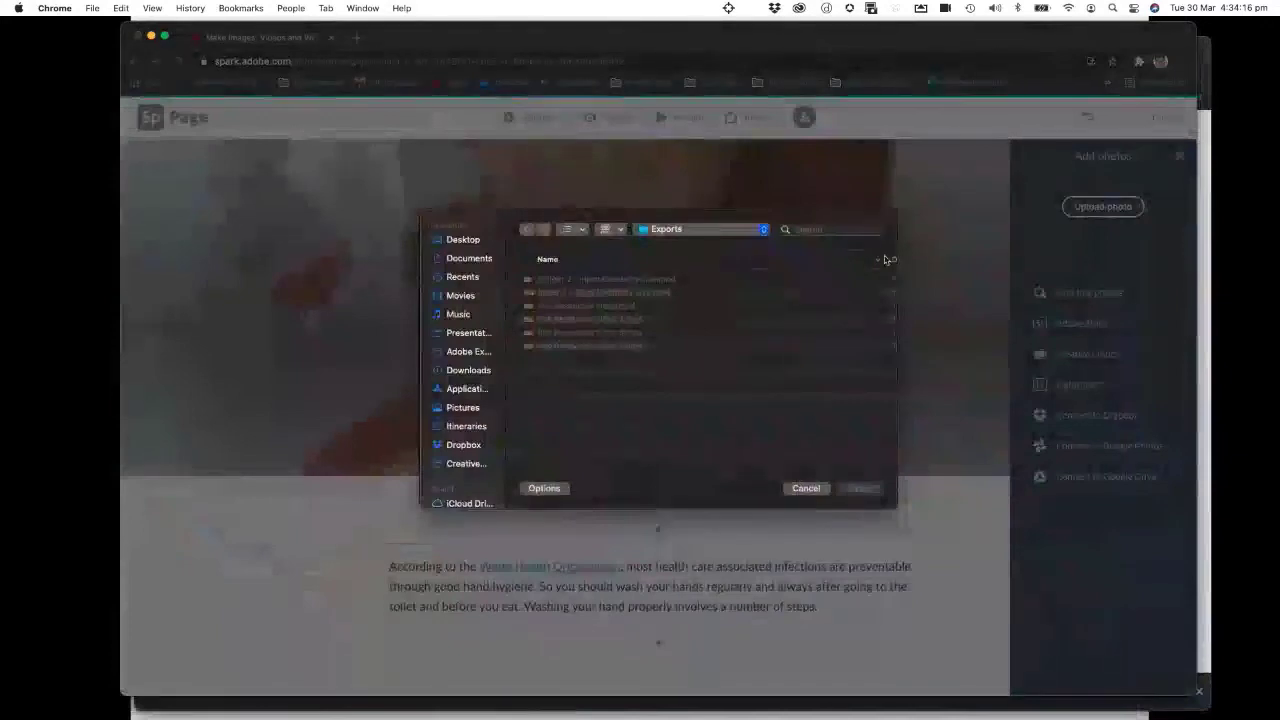
click(465, 241)
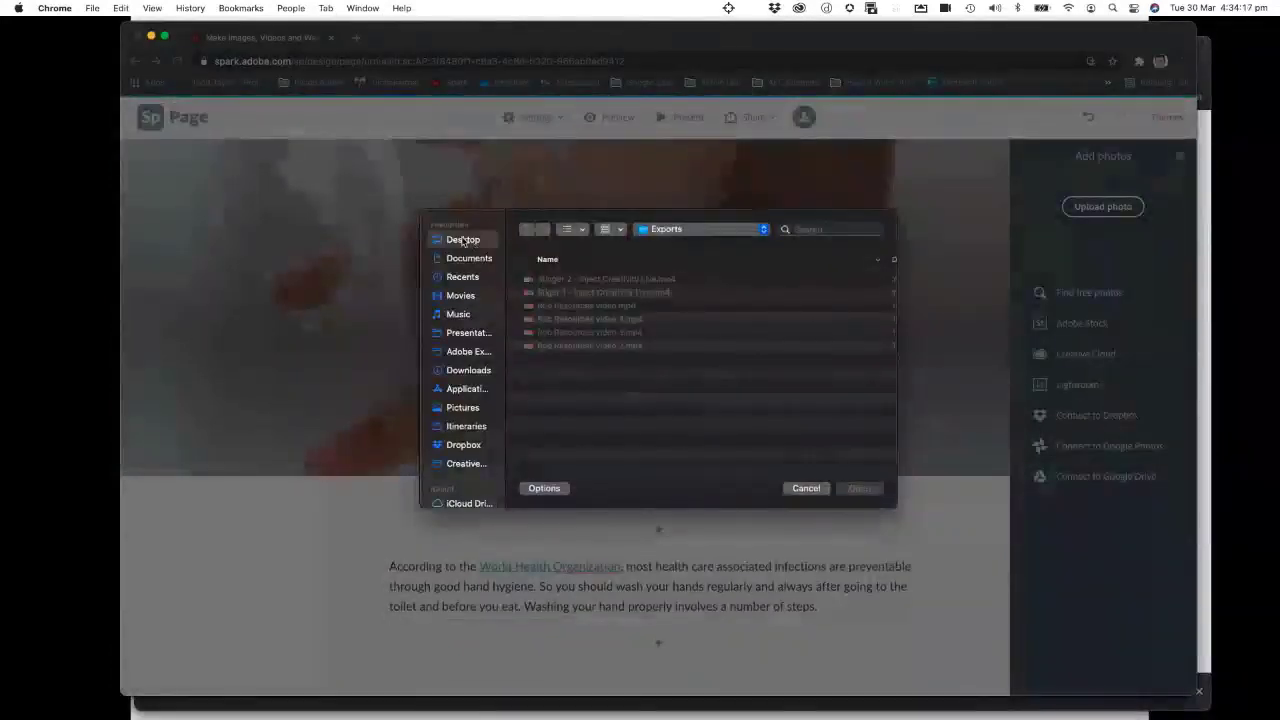
click(898, 260)
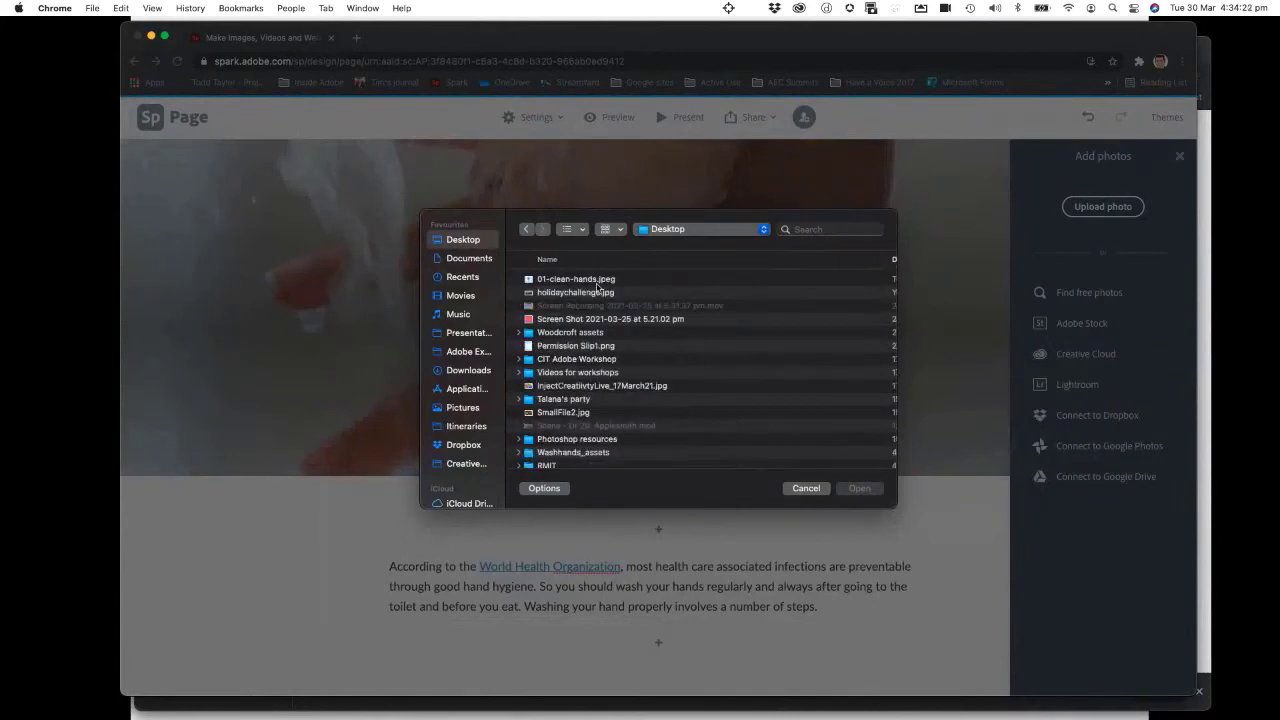
click(596, 281)
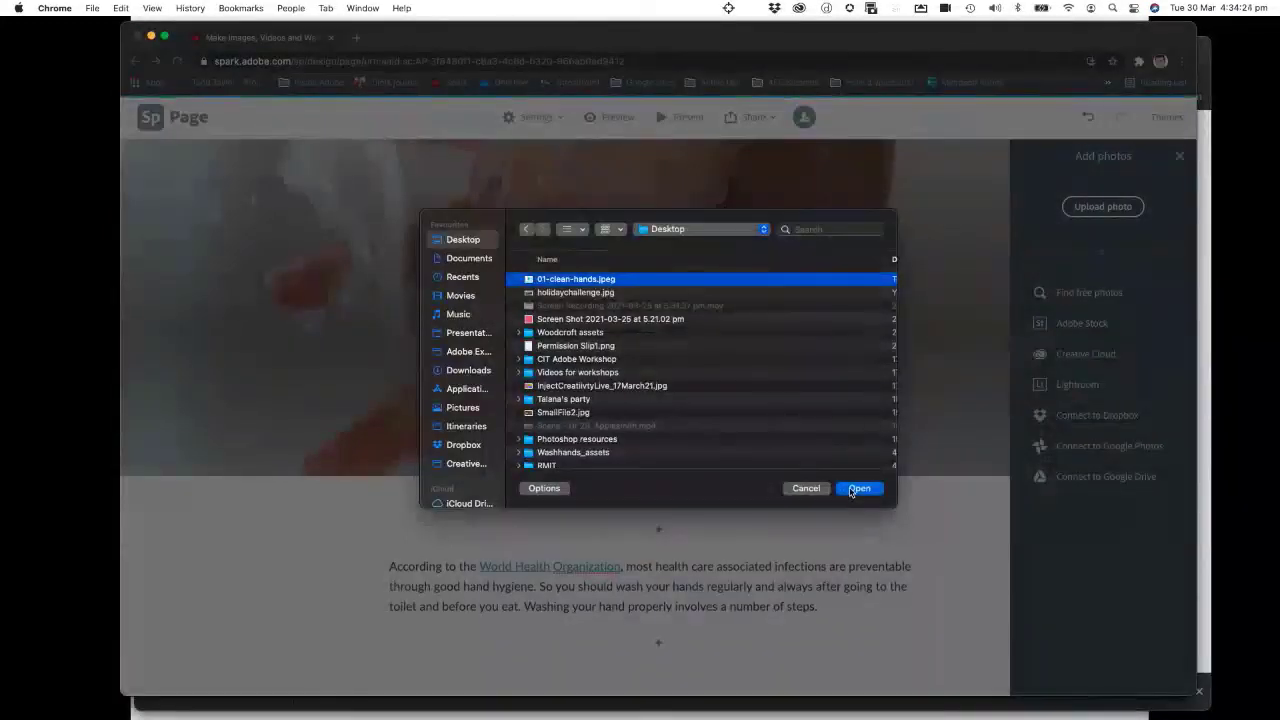
click(851, 490)
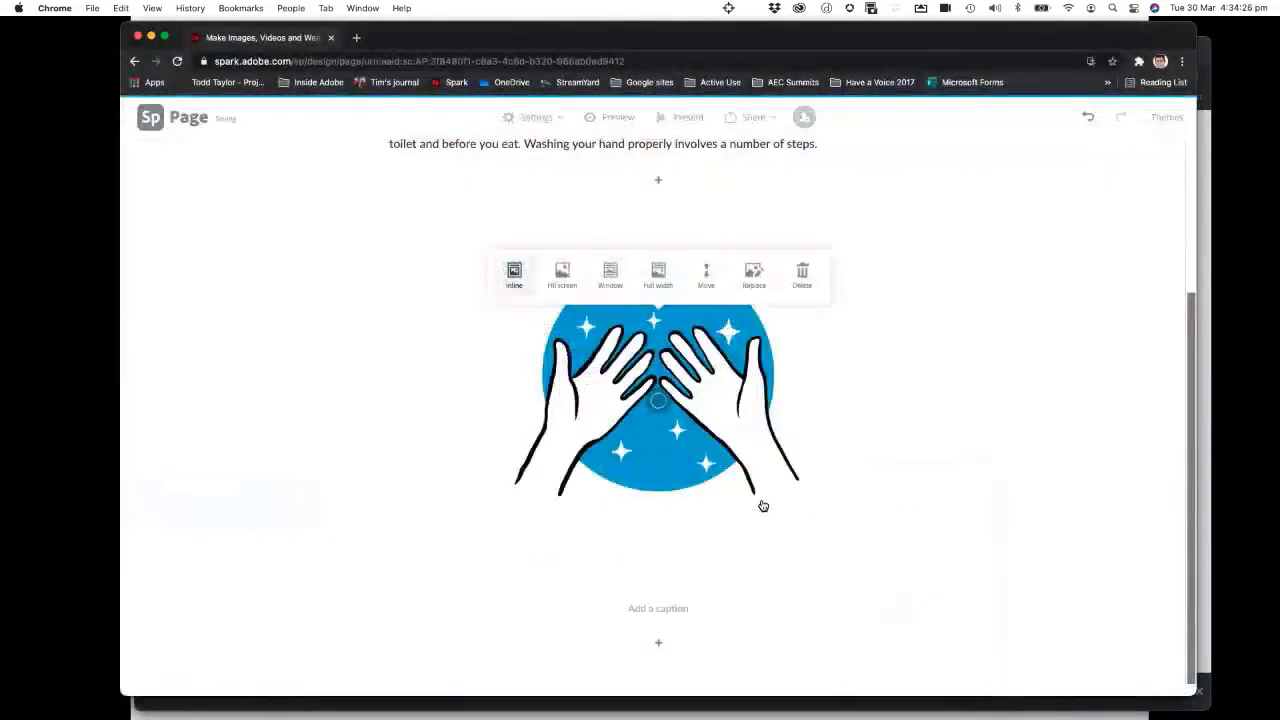
Step: Set the clean-hands illustration to Fill screen and give it the caption "Wash your hands"
scroll(770, 515, up, 3)
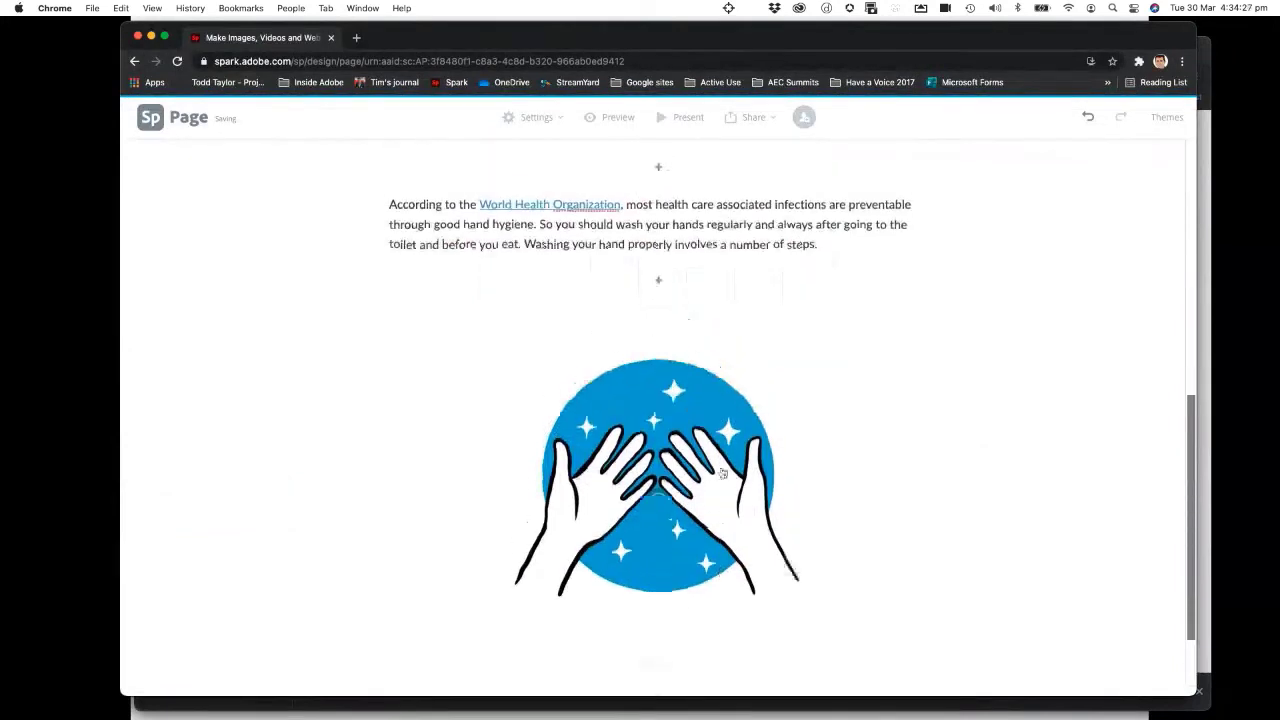
scroll(775, 522, up, 2)
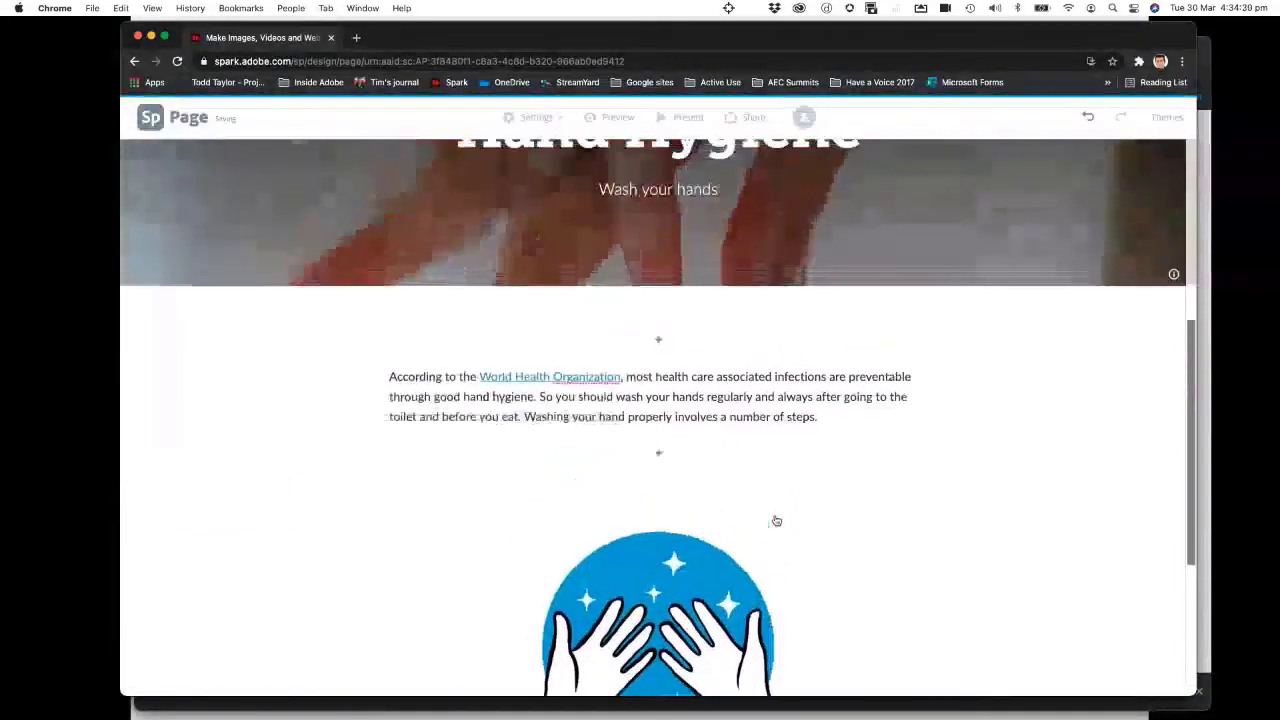
scroll(776, 520, down, 2)
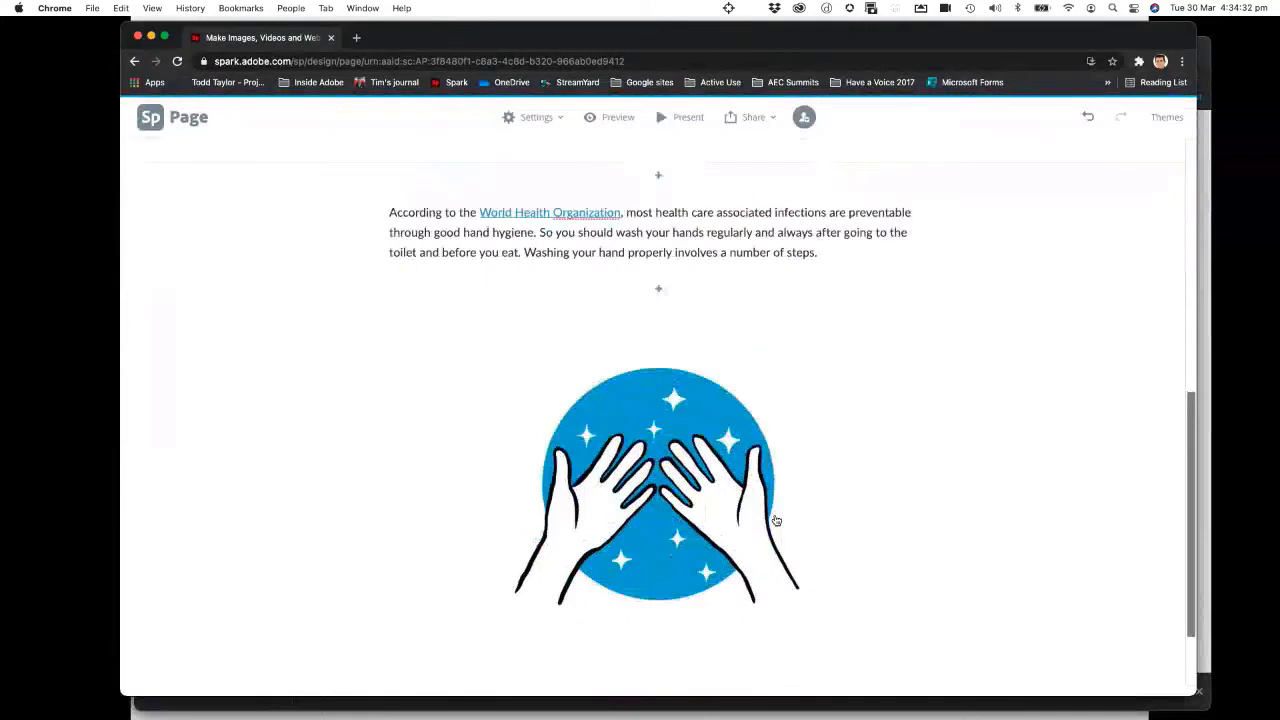
click(666, 483)
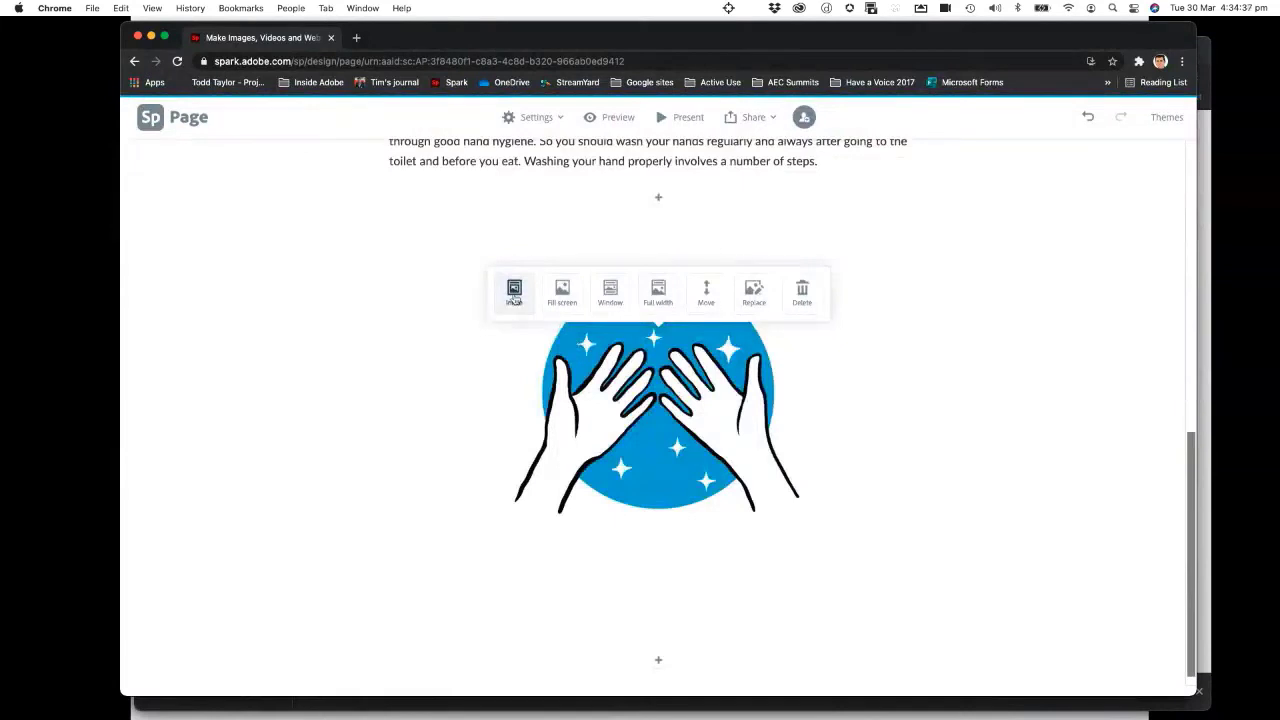
click(563, 293)
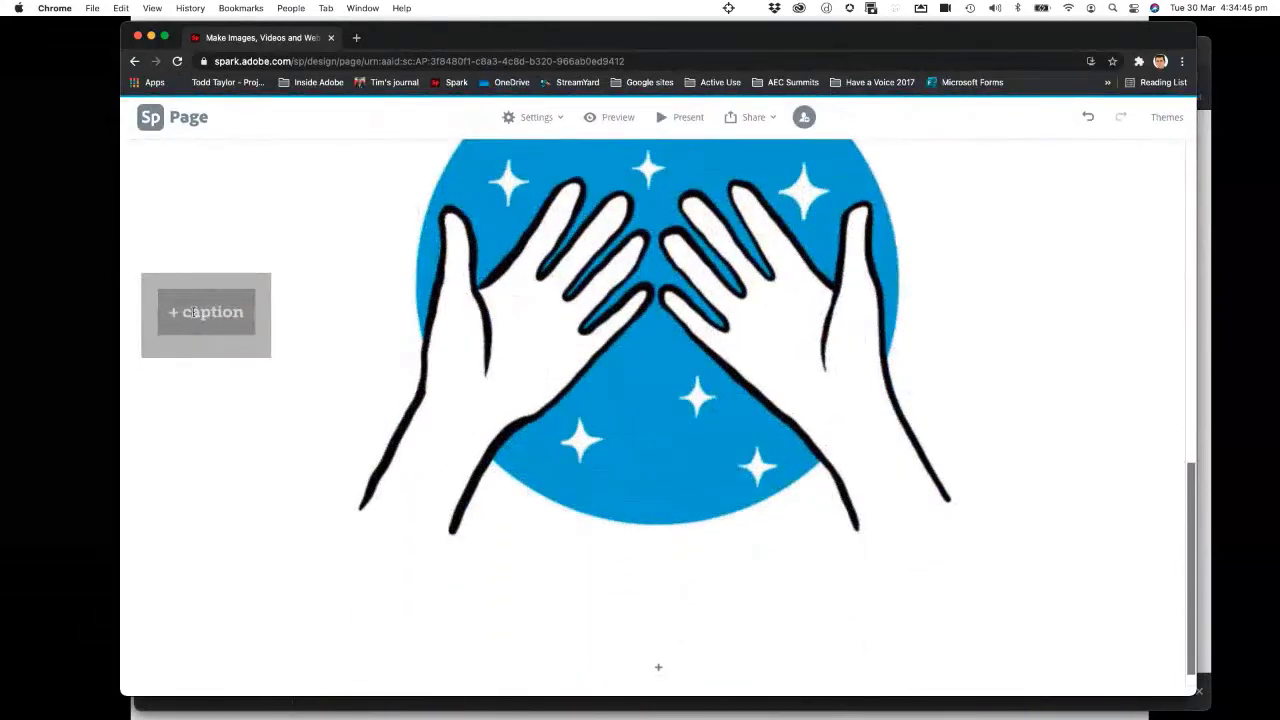
click(195, 312)
text(Wash your h)
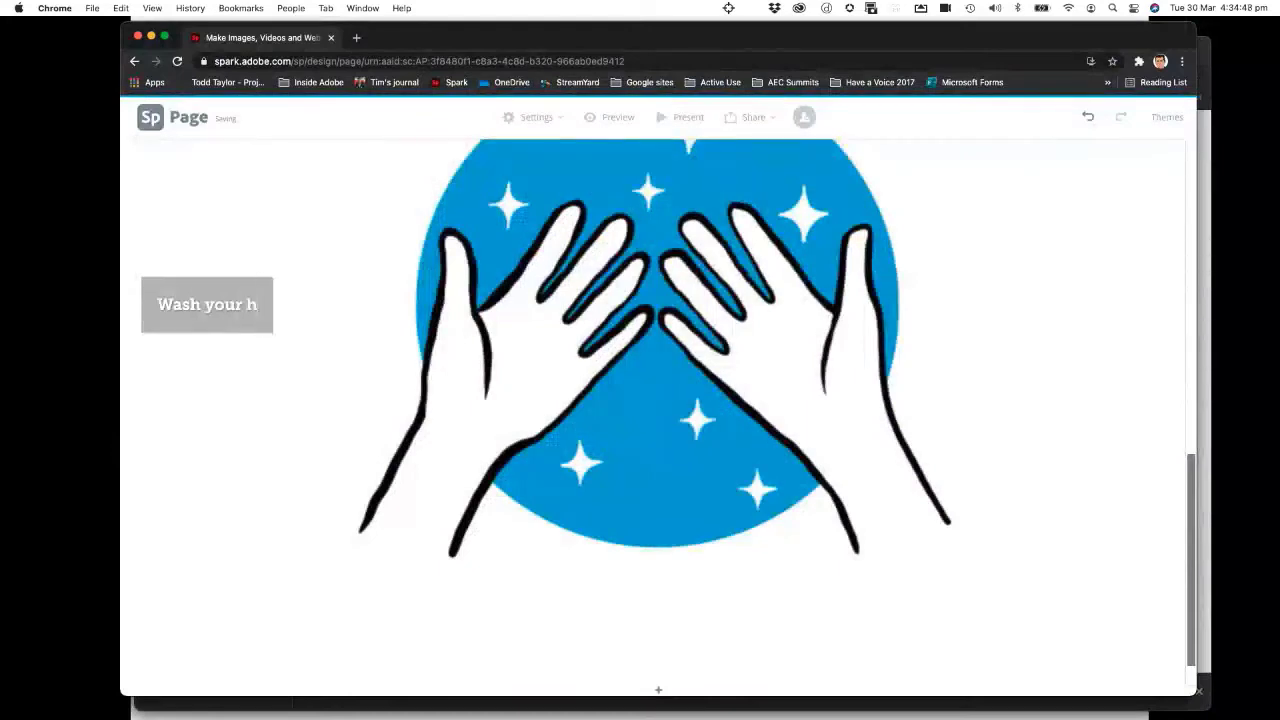
text(ands)
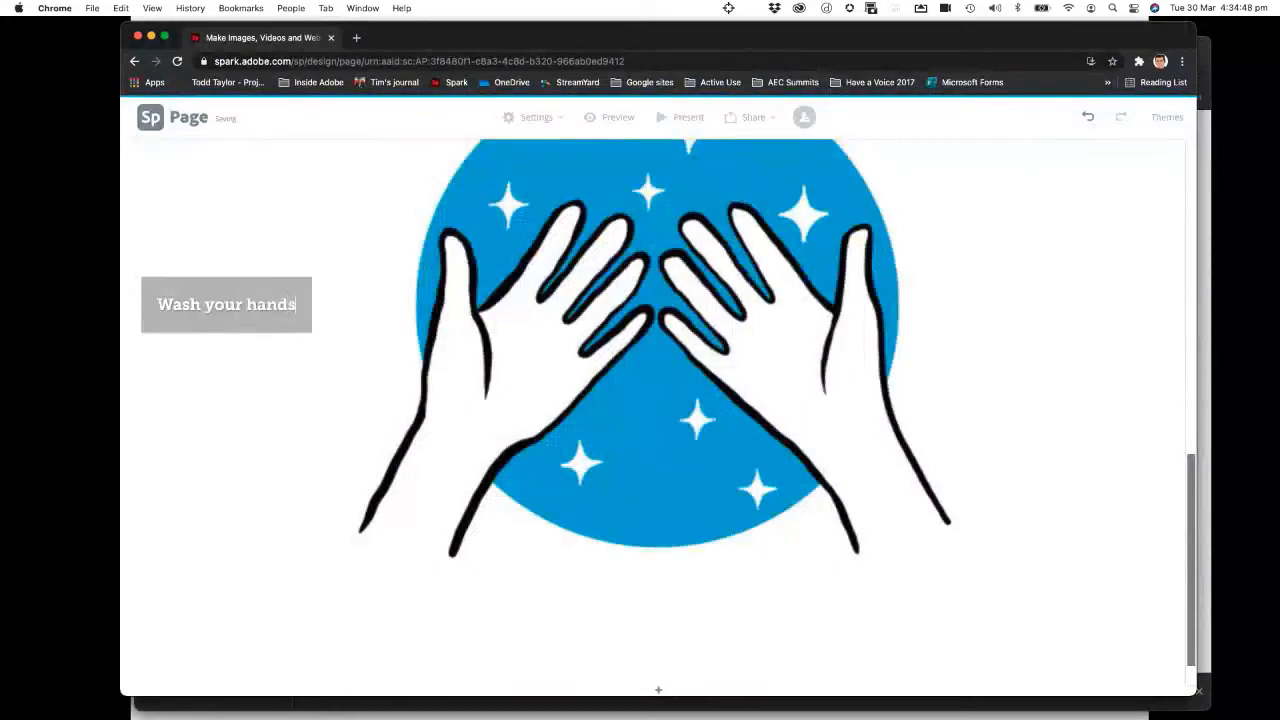
Step: Change the illustration's display style to Window and check how it moves as the page scrolls
click(452, 355)
click(680, 208)
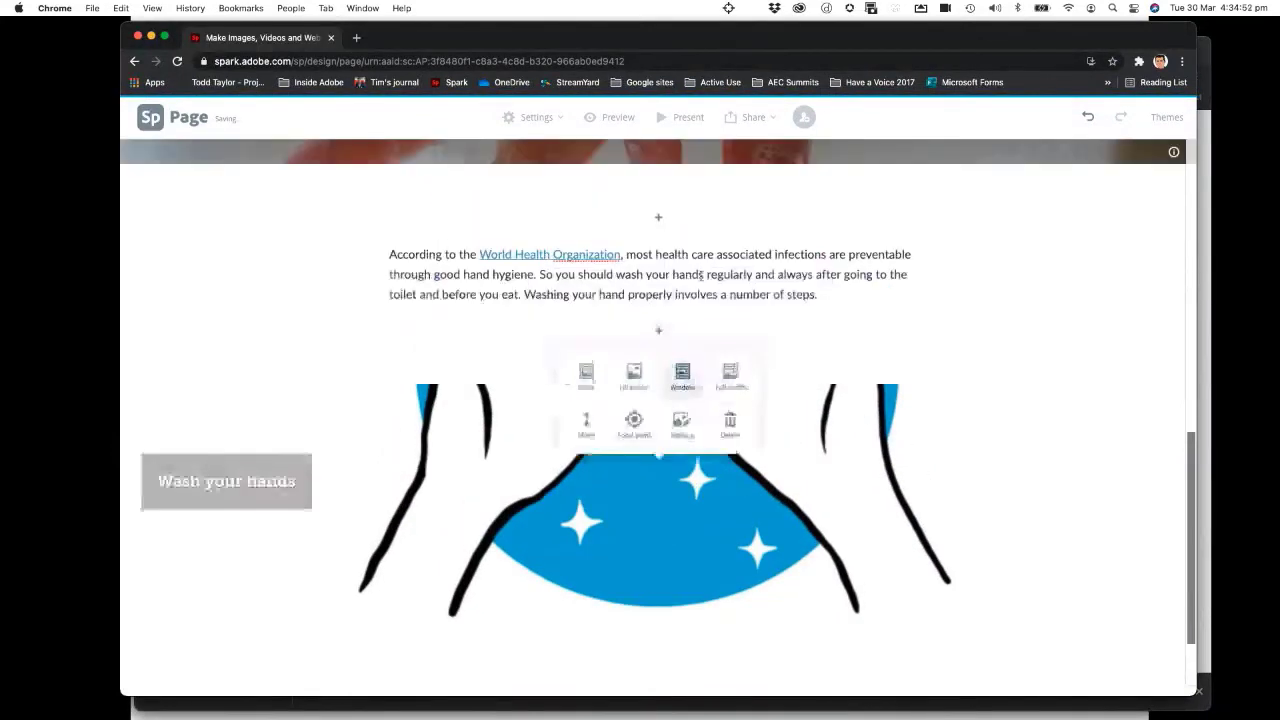
scroll(743, 386, up, 2)
scroll(743, 386, down, 3)
scroll(746, 429, up, 2)
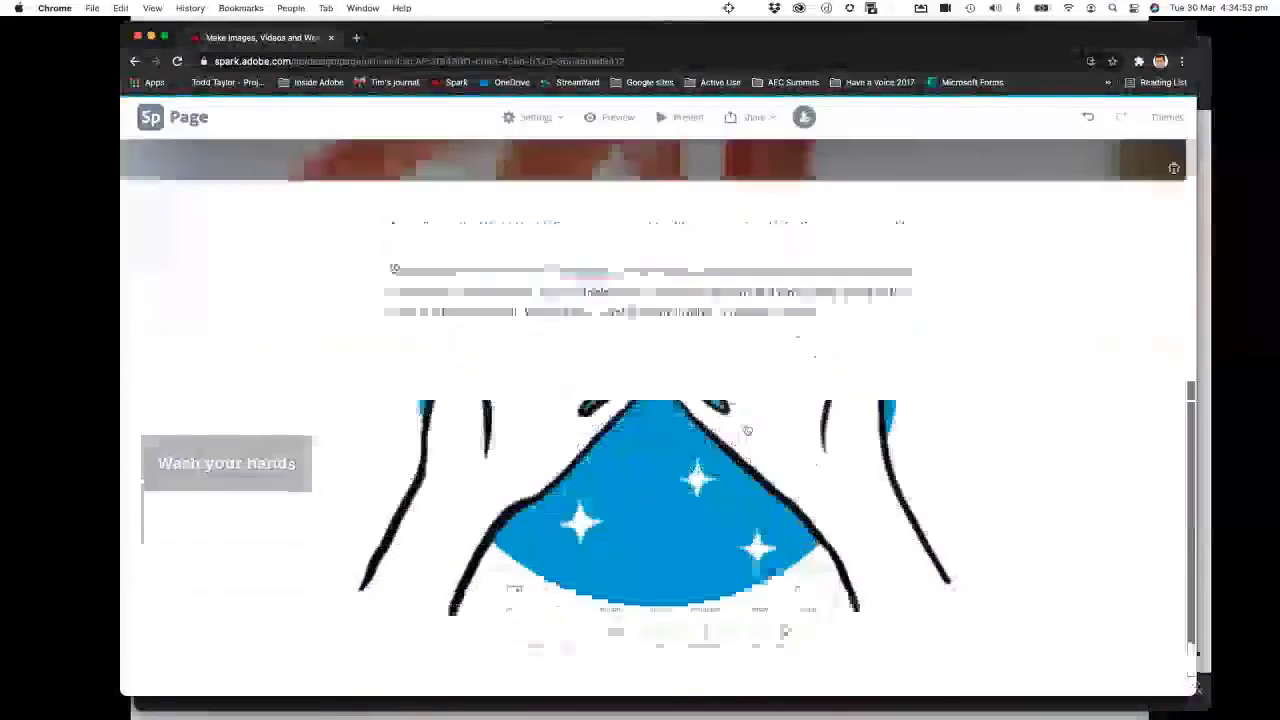
scroll(747, 430, down, 2)
scroll(746, 429, up, 2)
scroll(742, 429, down, 2)
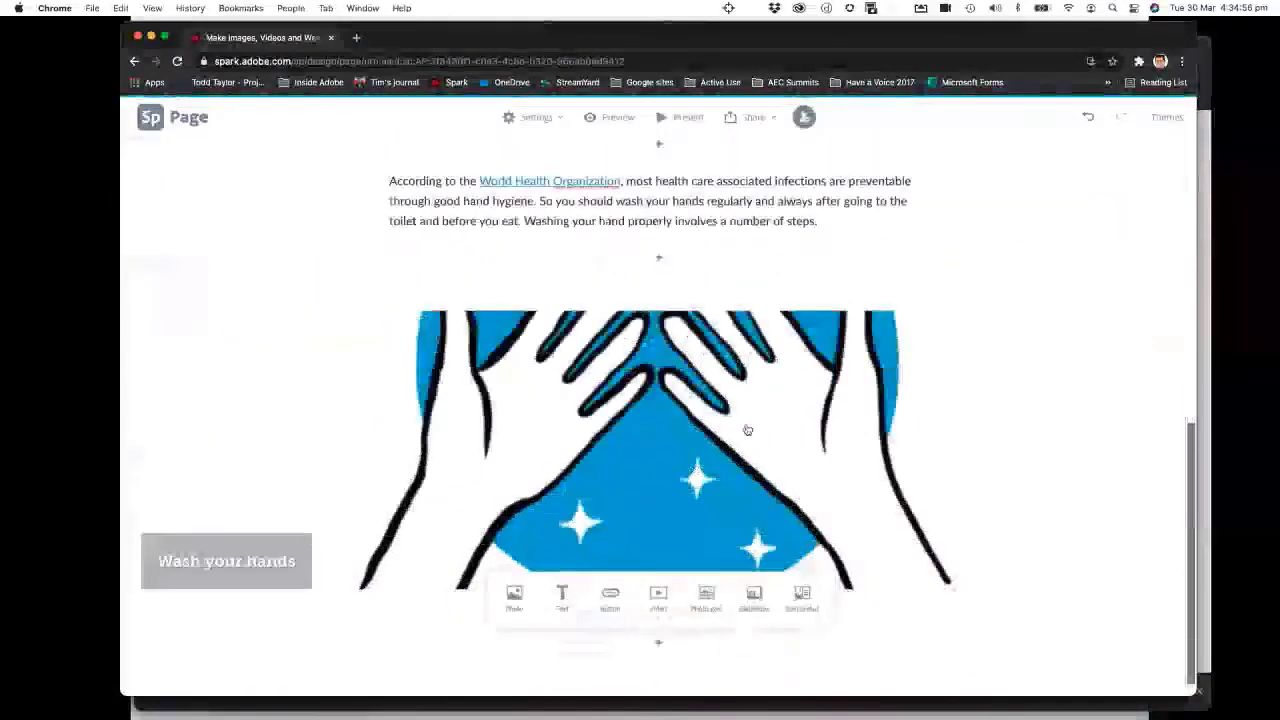
scroll(642, 350, up, 2)
scroll(640, 345, down, 2)
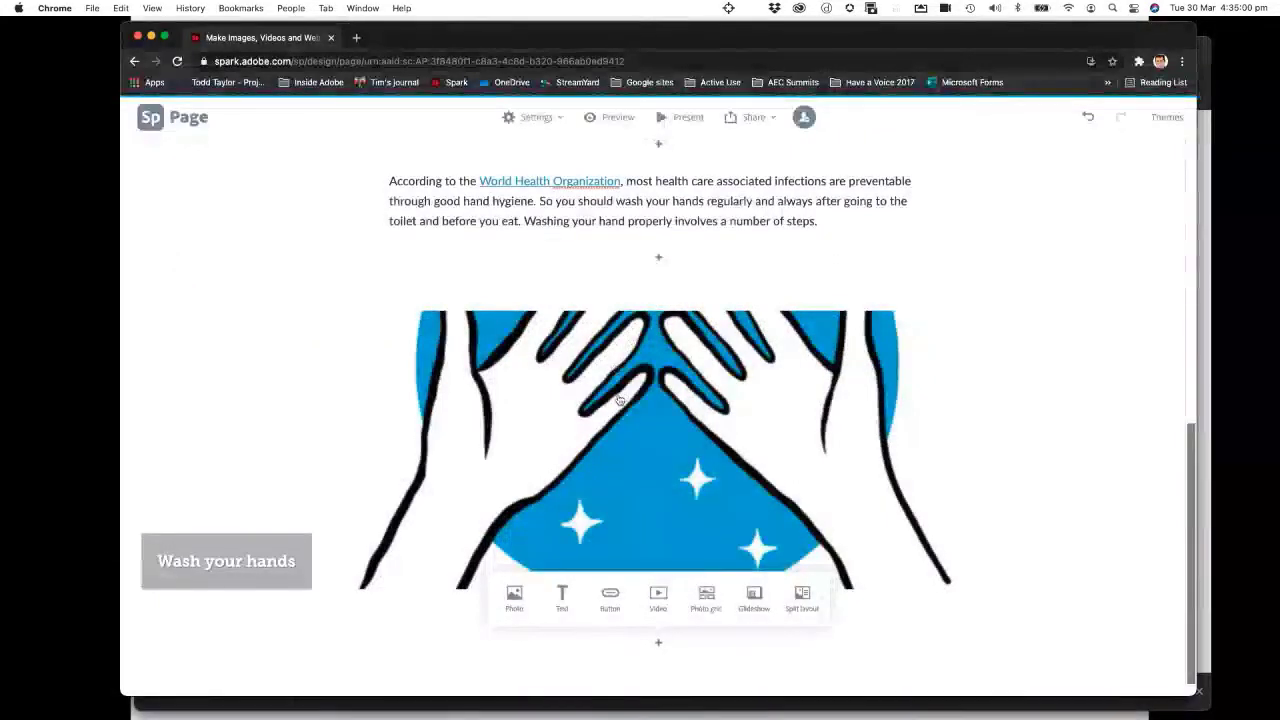
Step: Move the illustration's focal point up near the top of the blue circle, save it and check the framing on the page
click(633, 400)
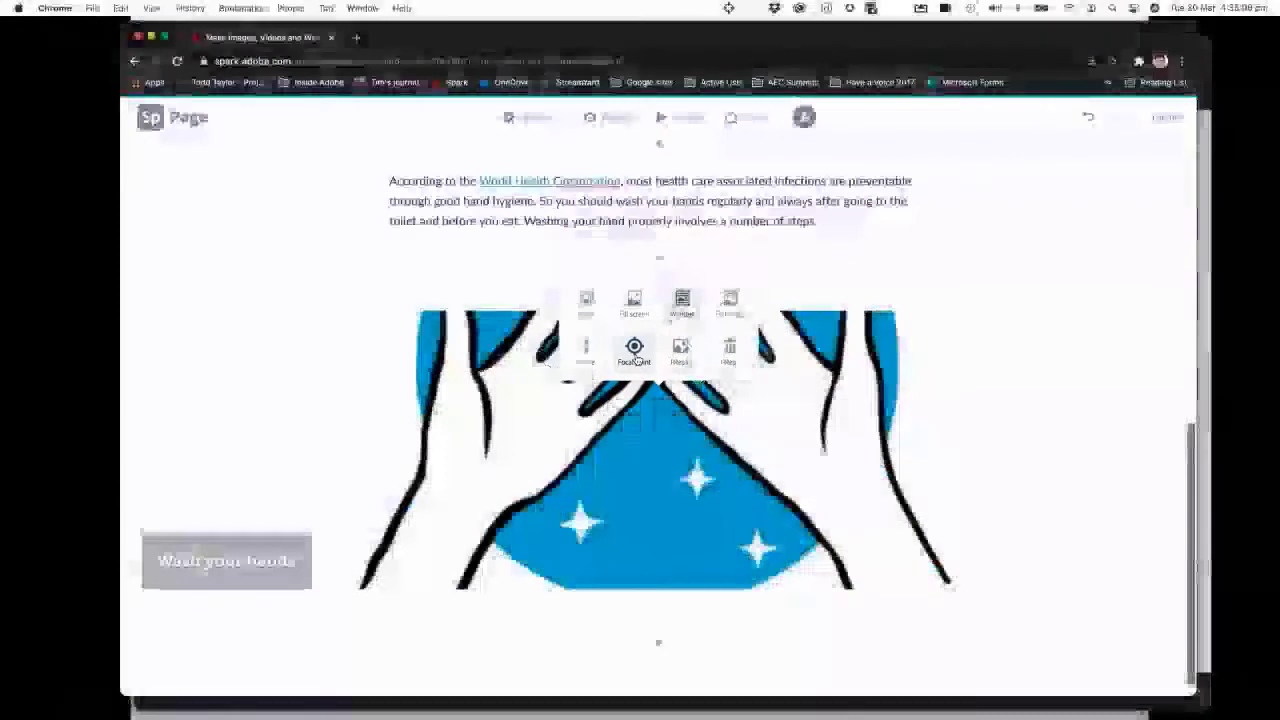
click(634, 350)
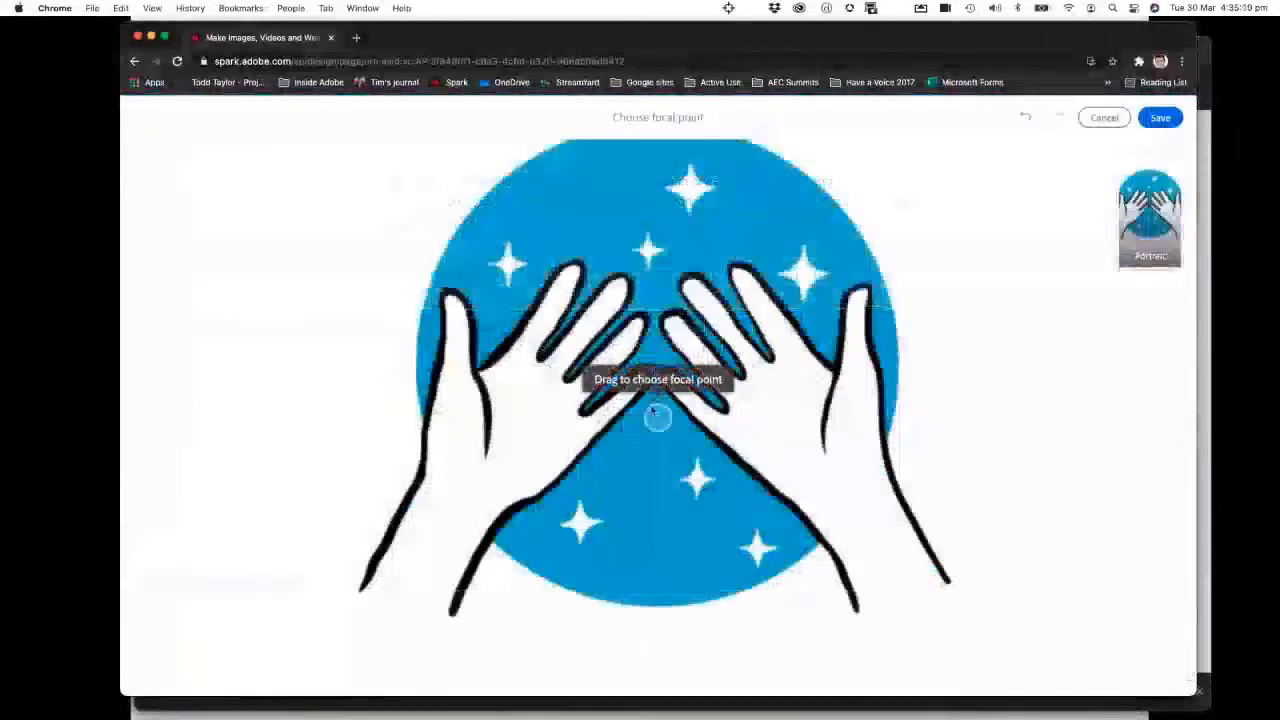
drag(660, 414, 652, 268)
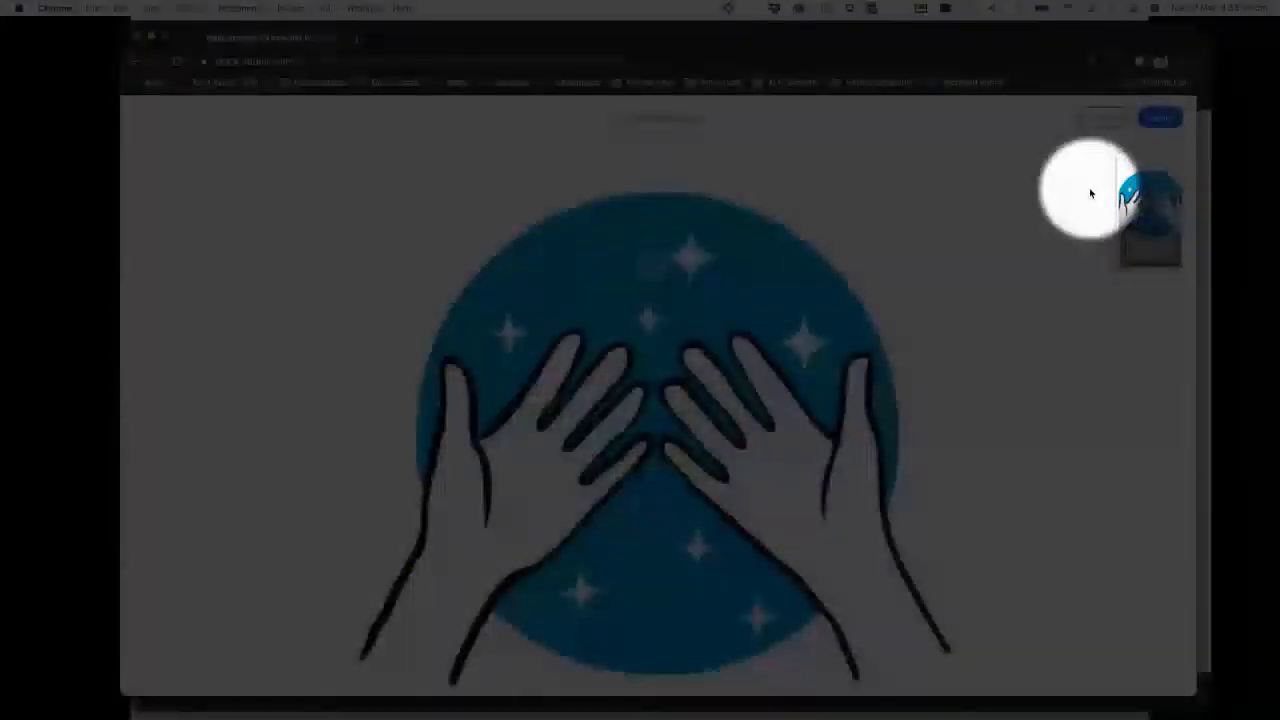
click(1158, 118)
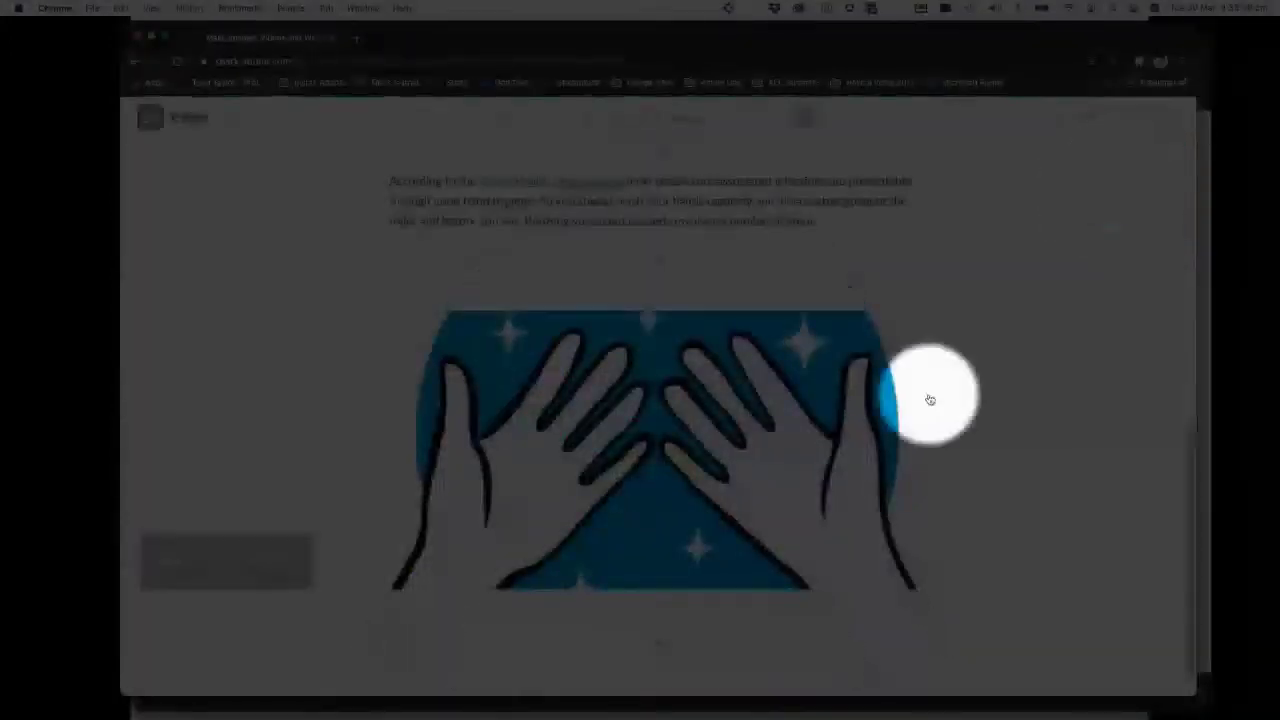
scroll(703, 438, up, 2)
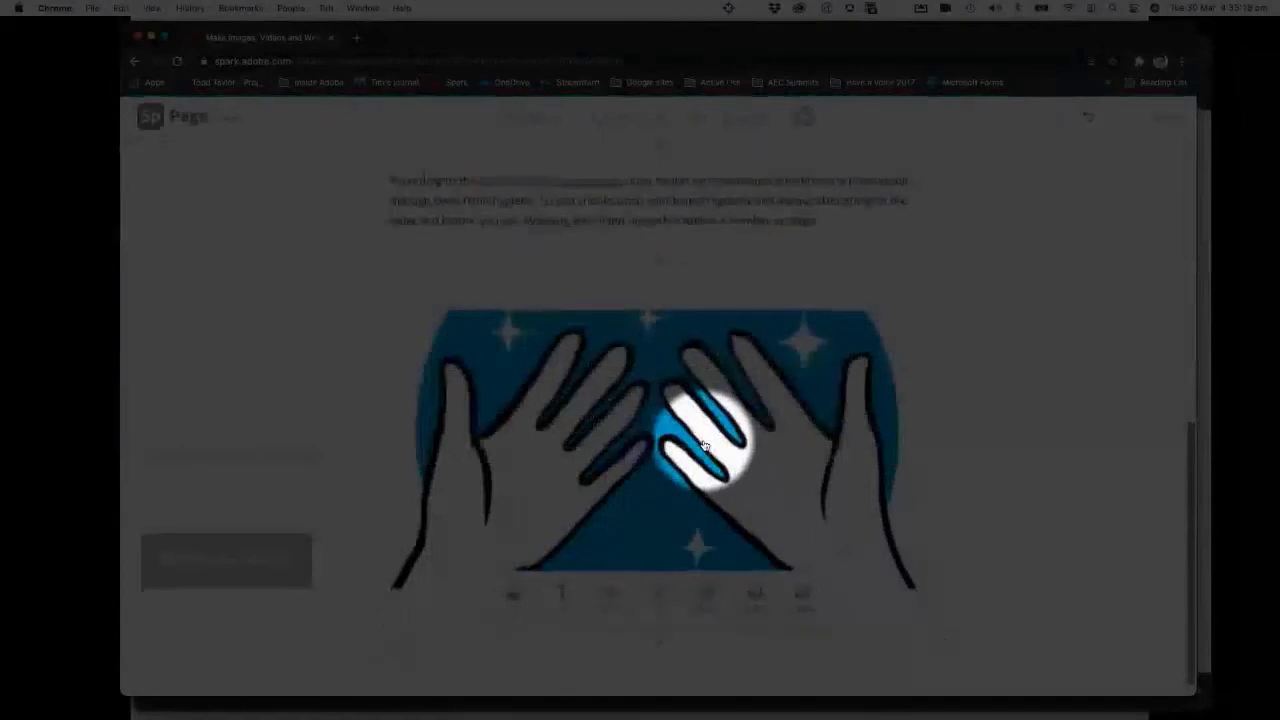
scroll(704, 444, up, 3)
scroll(705, 446, down, 3)
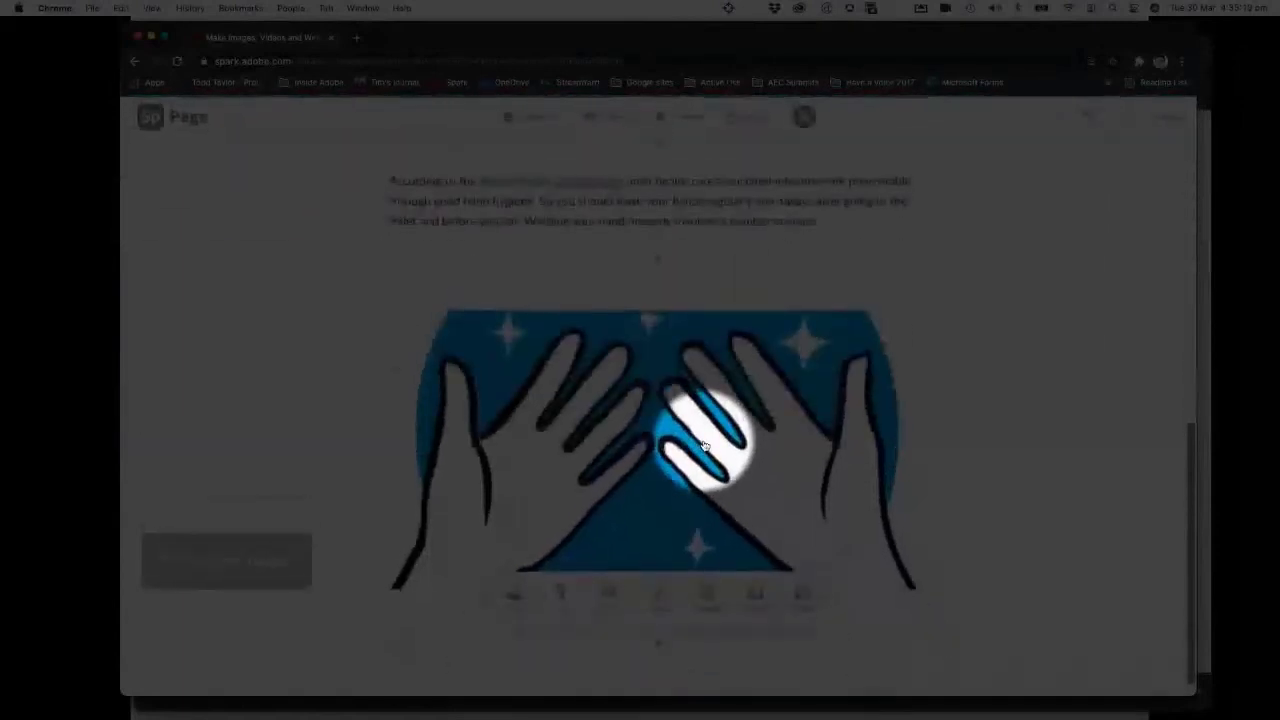
scroll(704, 444, up, 2)
scroll(704, 444, down, 2)
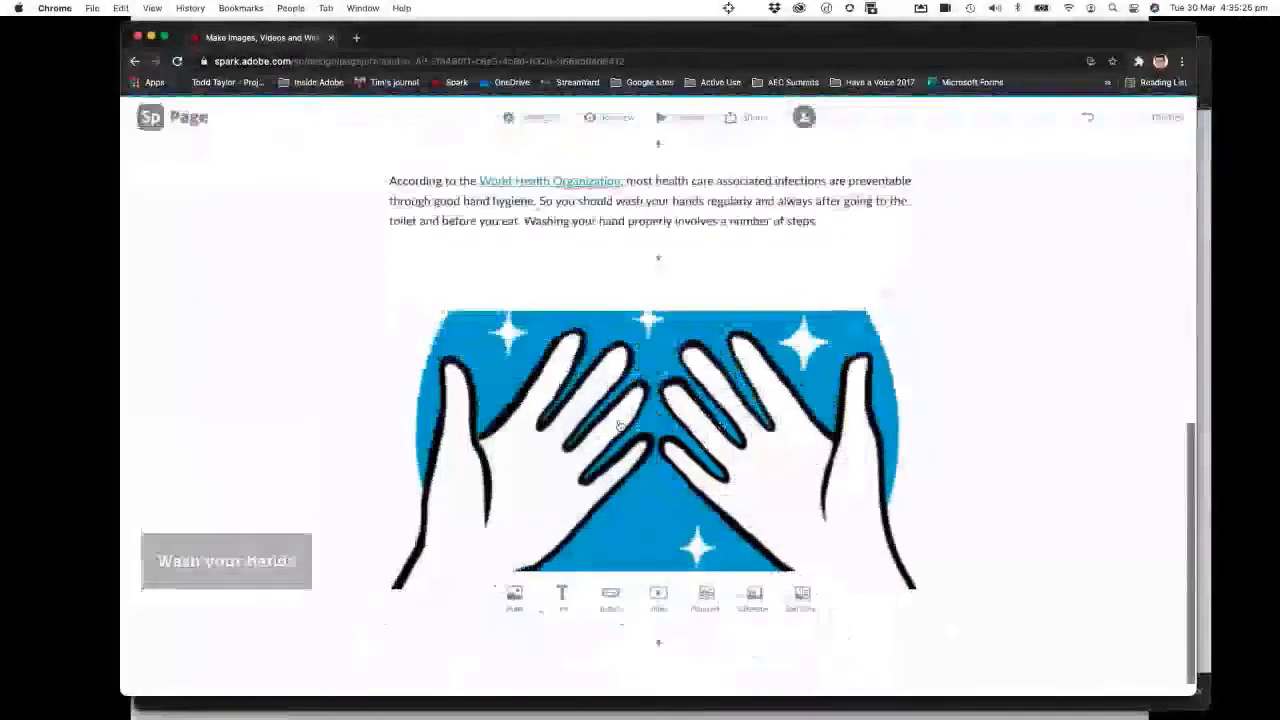
Step: Change the clean-hands illustration's display style to Inline and check how it sits below the paragraph
click(619, 425)
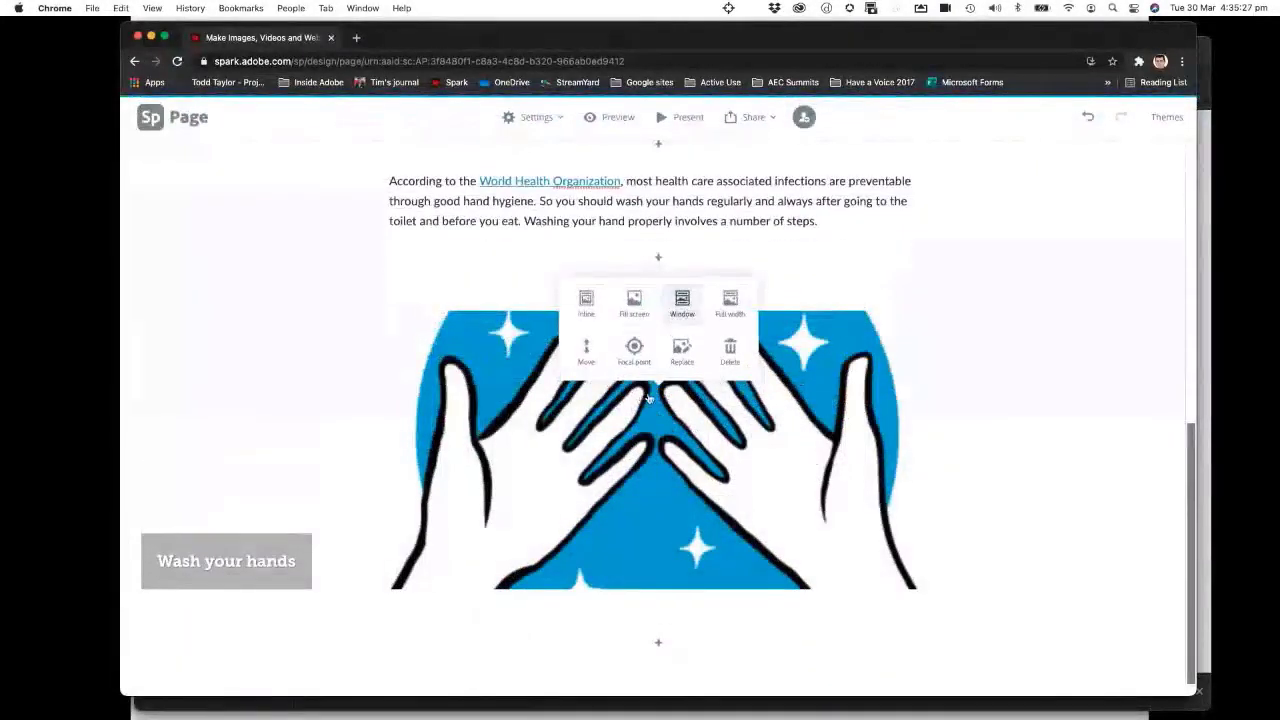
click(586, 302)
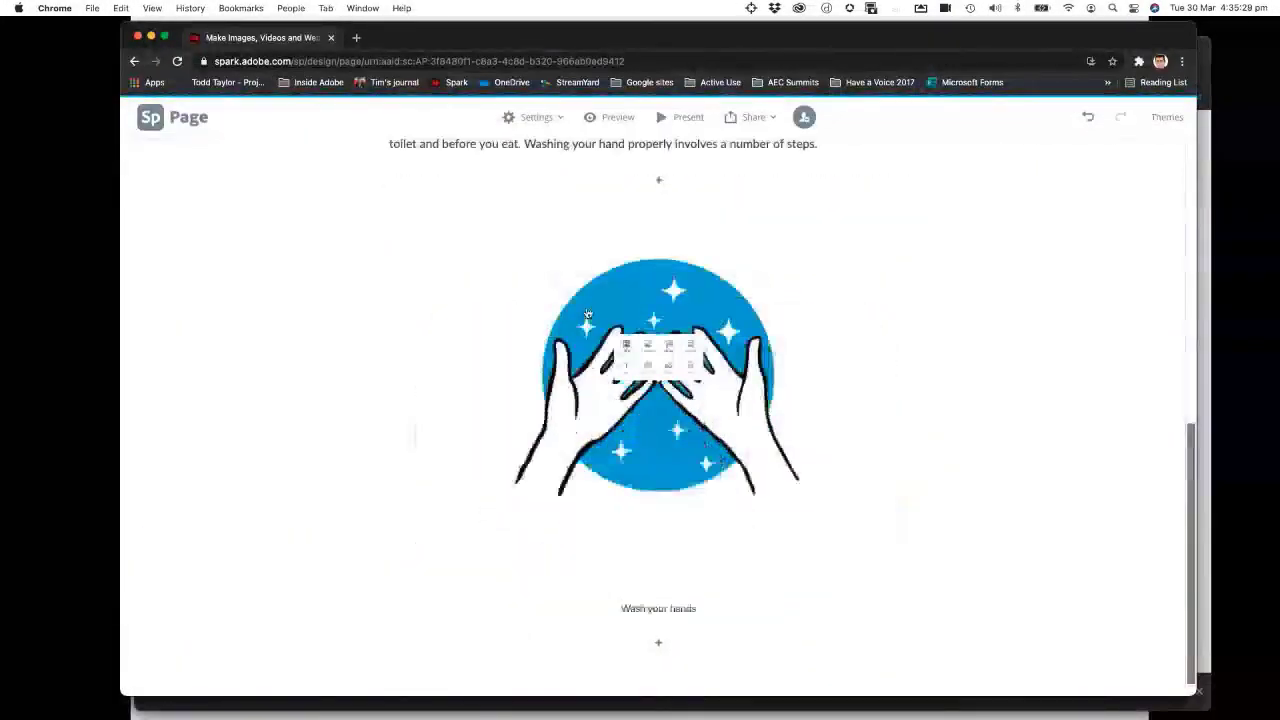
scroll(711, 564, up, 5)
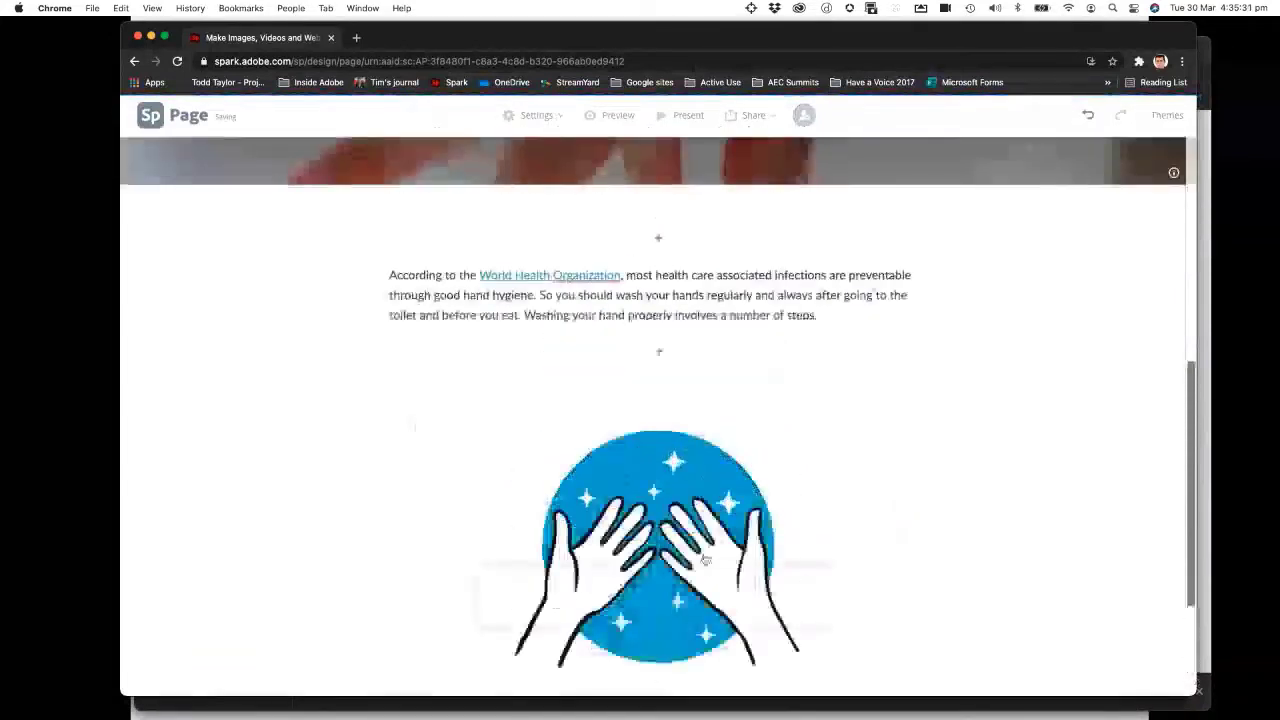
scroll(707, 555, down, 8)
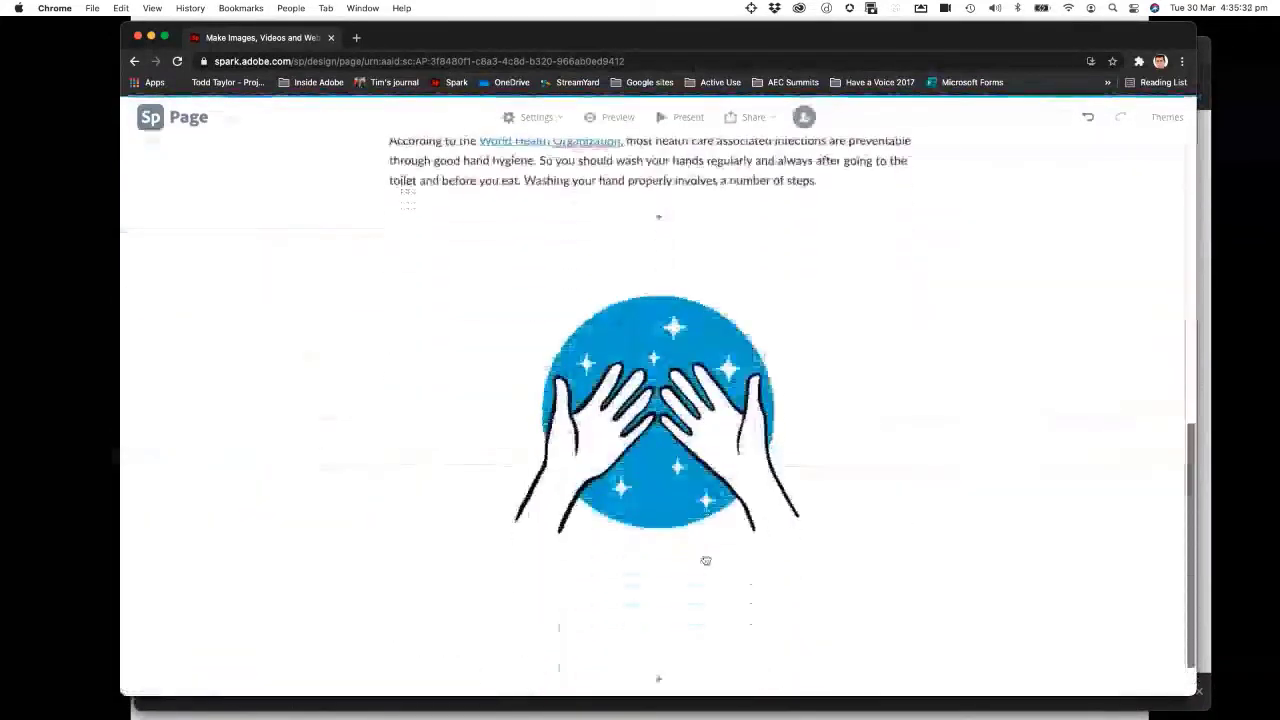
Step: Review the page built so far, from the Hand Hygiene header through the linked paragraph to the clean-hands illustration
scroll(709, 555, up, 5)
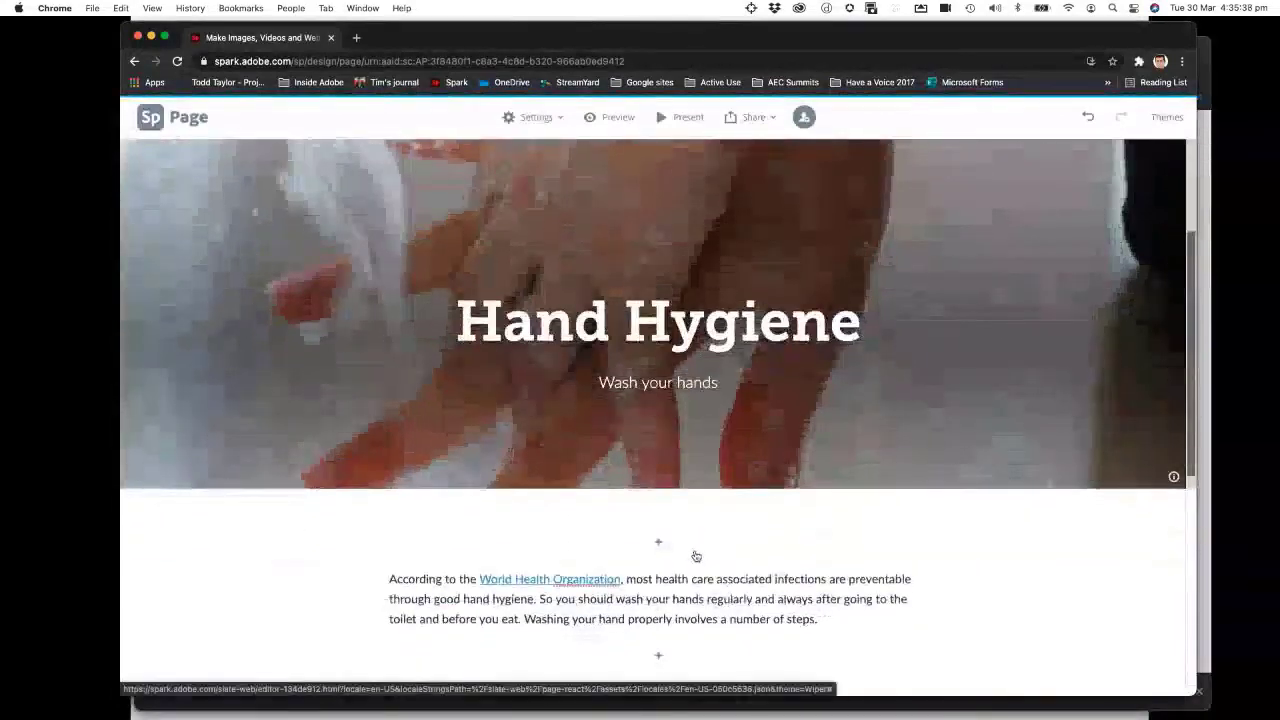
scroll(694, 553, down, 2)
scroll(694, 551, down, 2)
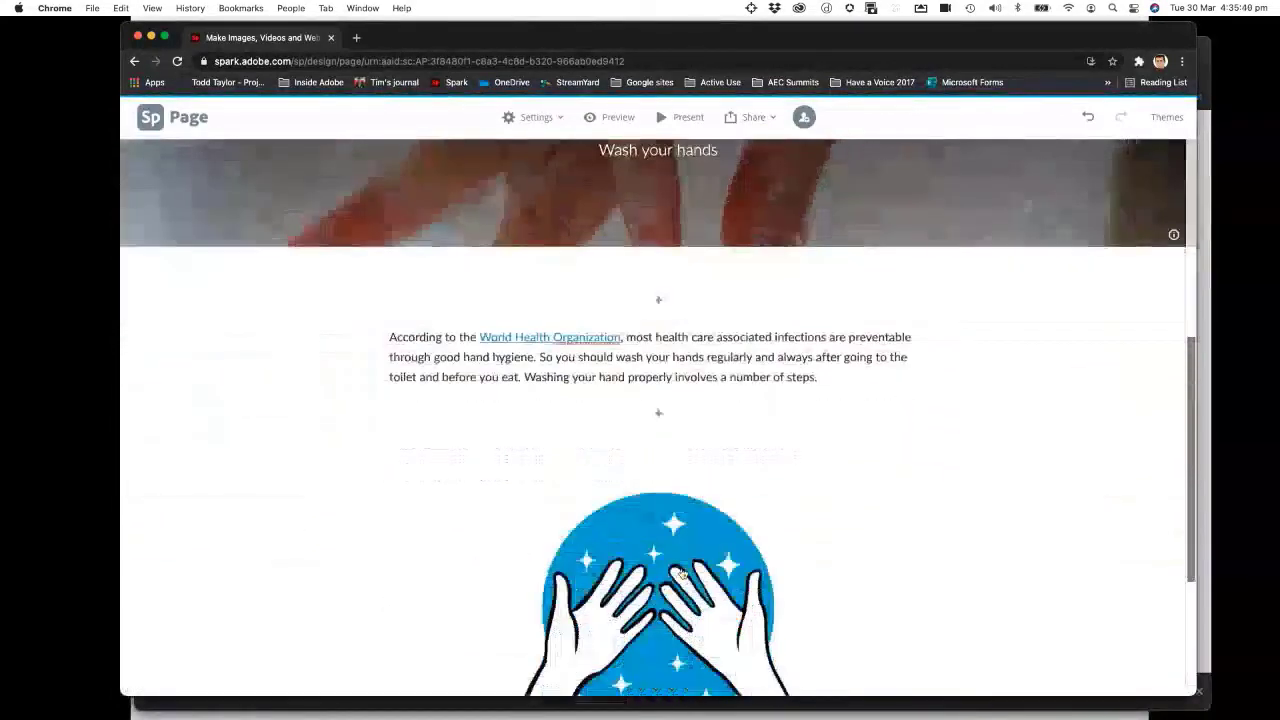
scroll(680, 572, down, 3)
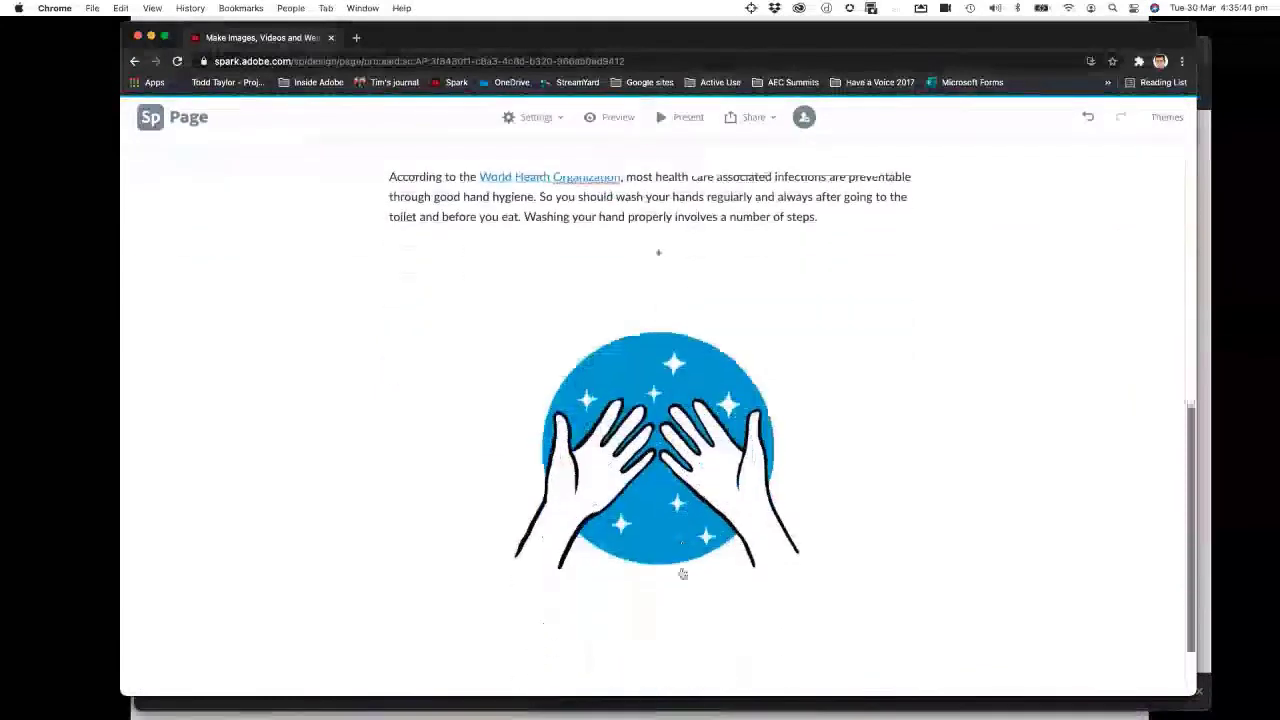
scroll(665, 535, down, 1)
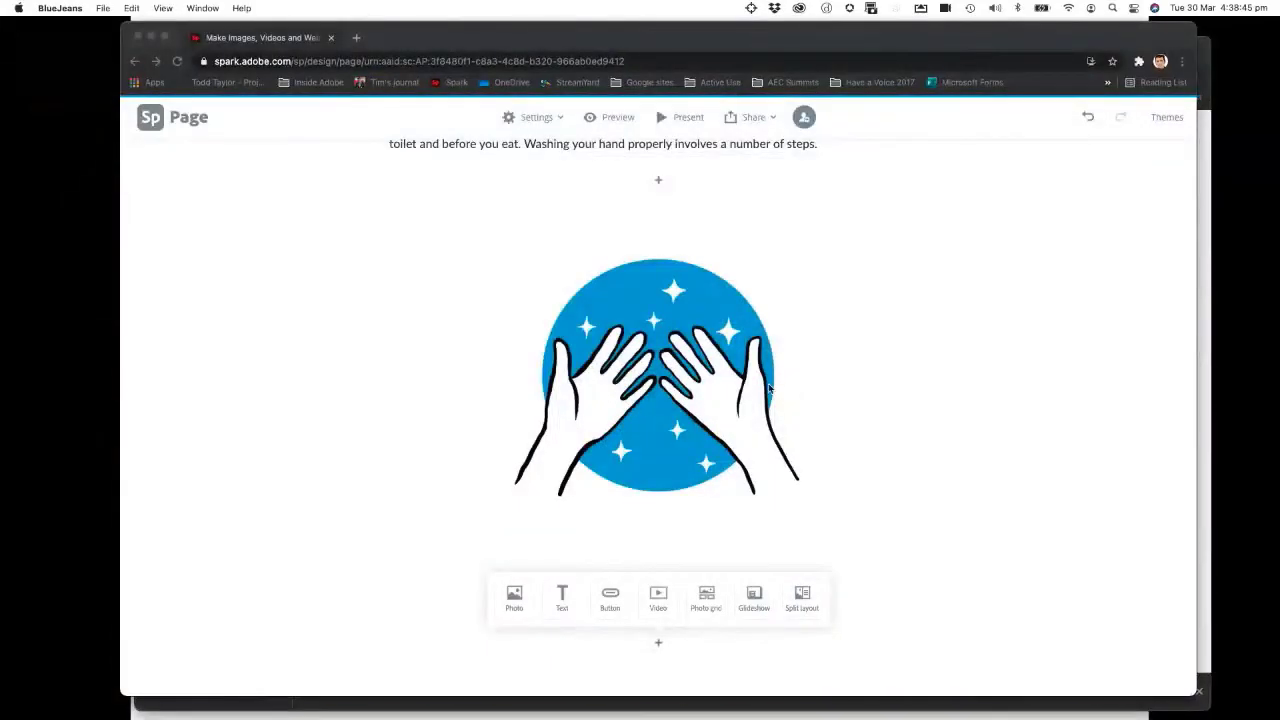
scroll(803, 385, up, 10)
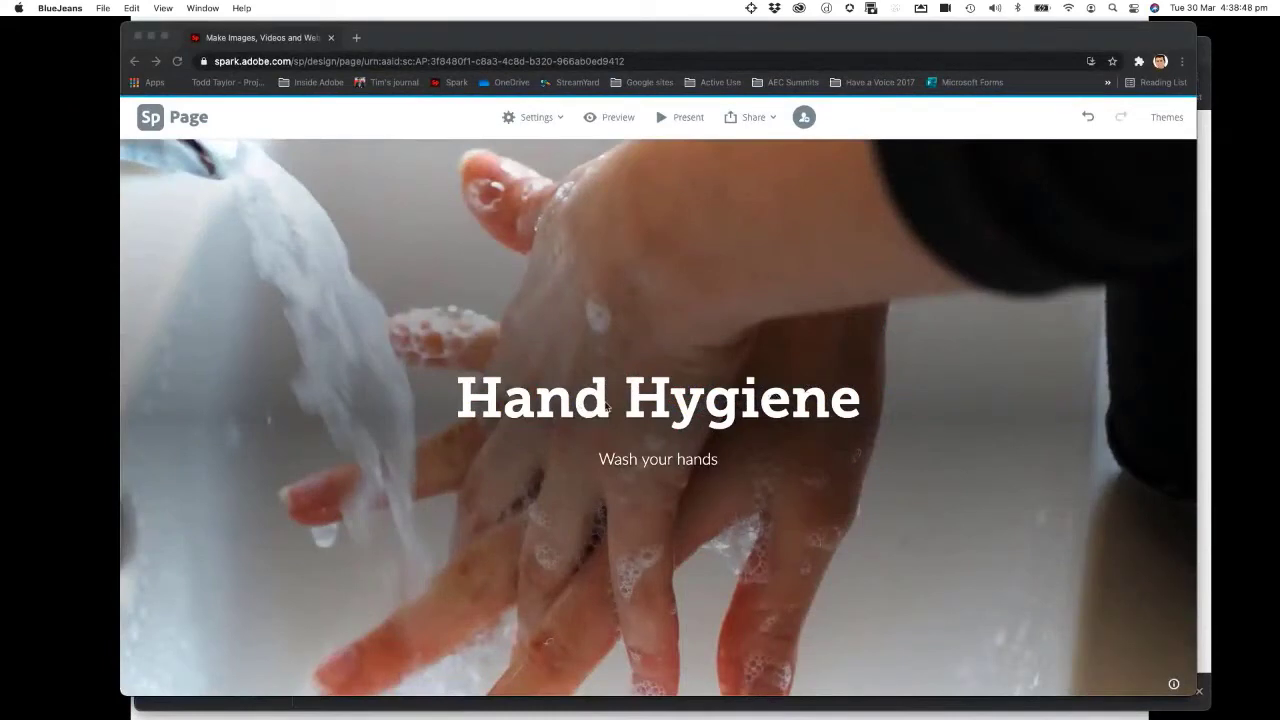
scroll(658, 408, down, 5)
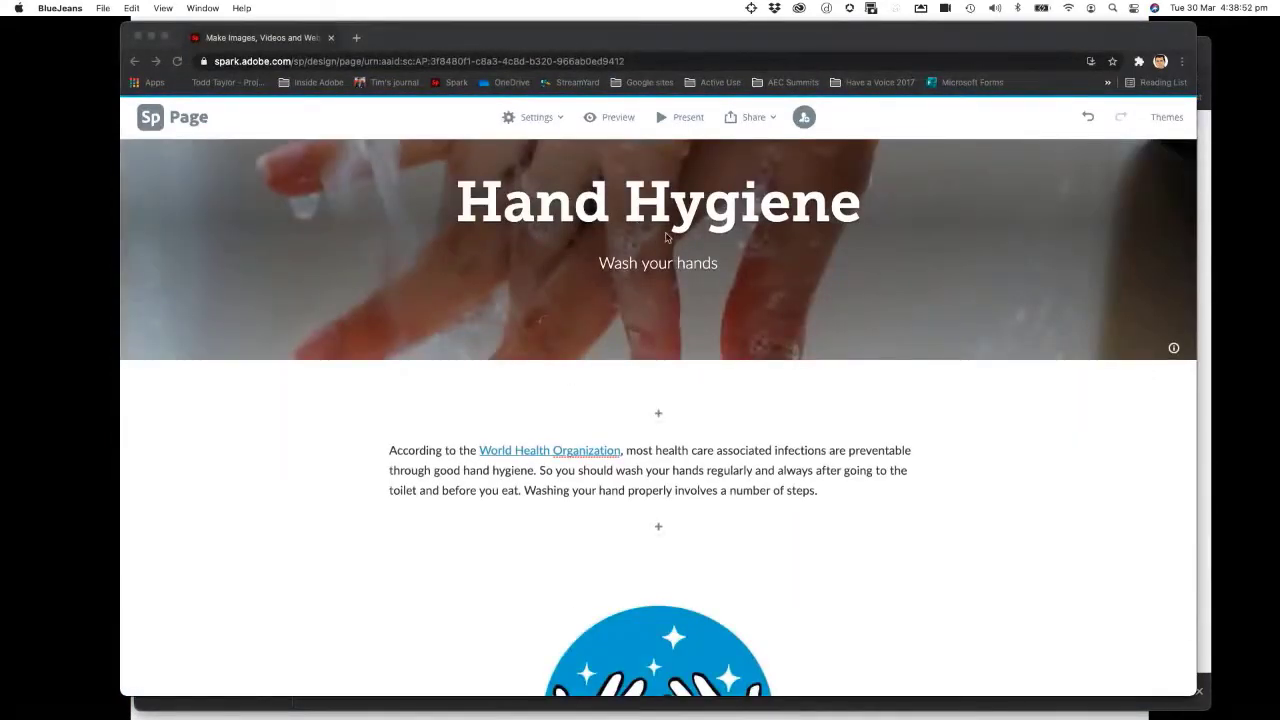
scroll(630, 280, down, 3)
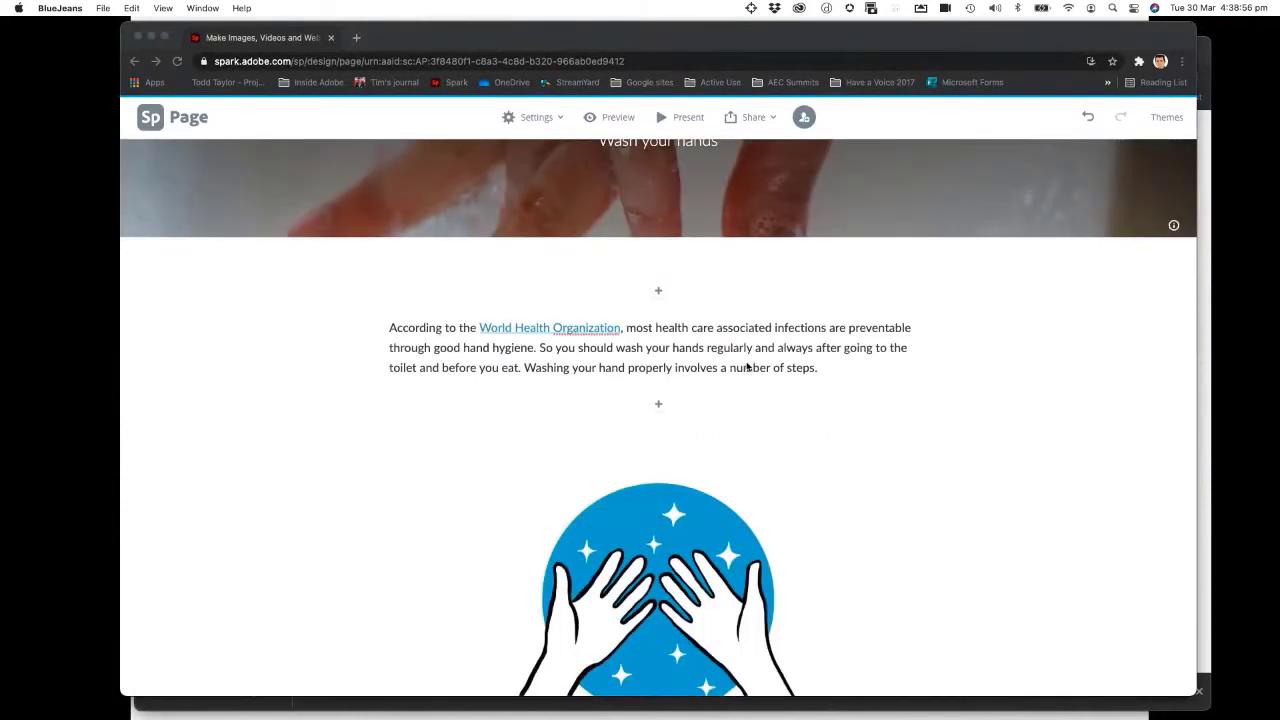
scroll(749, 365, down, 4)
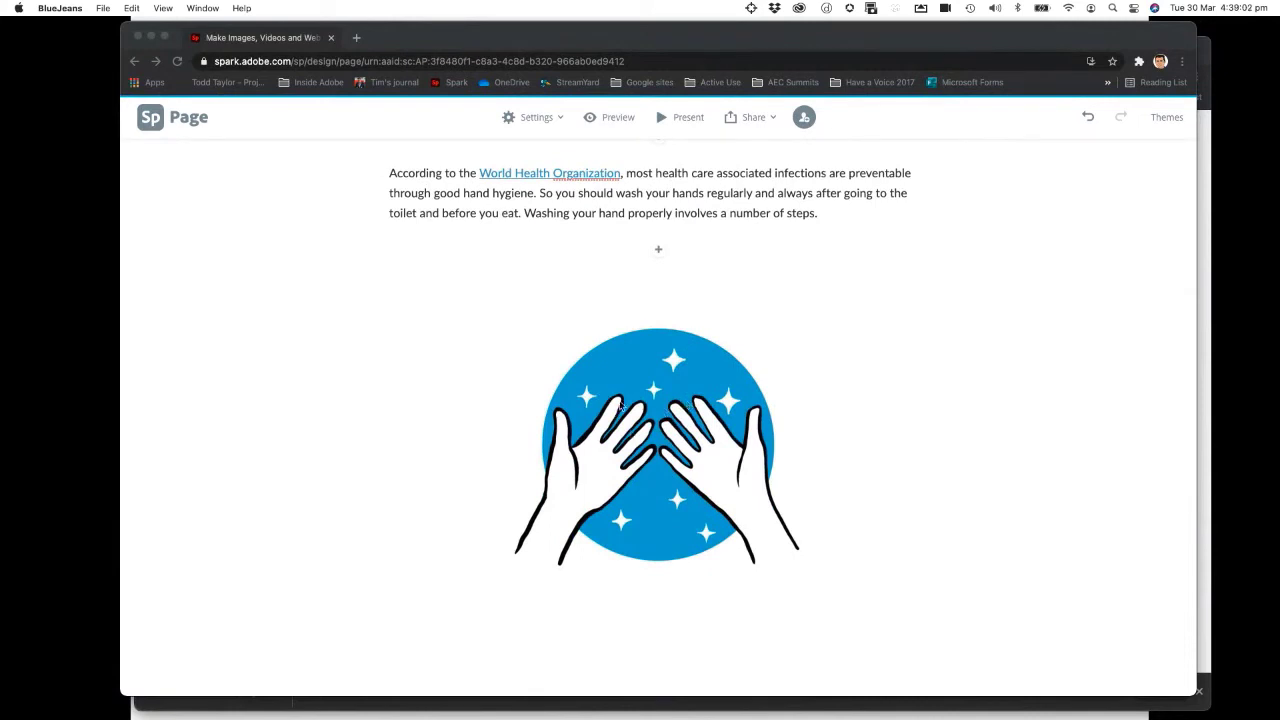
scroll(621, 404, down, 2)
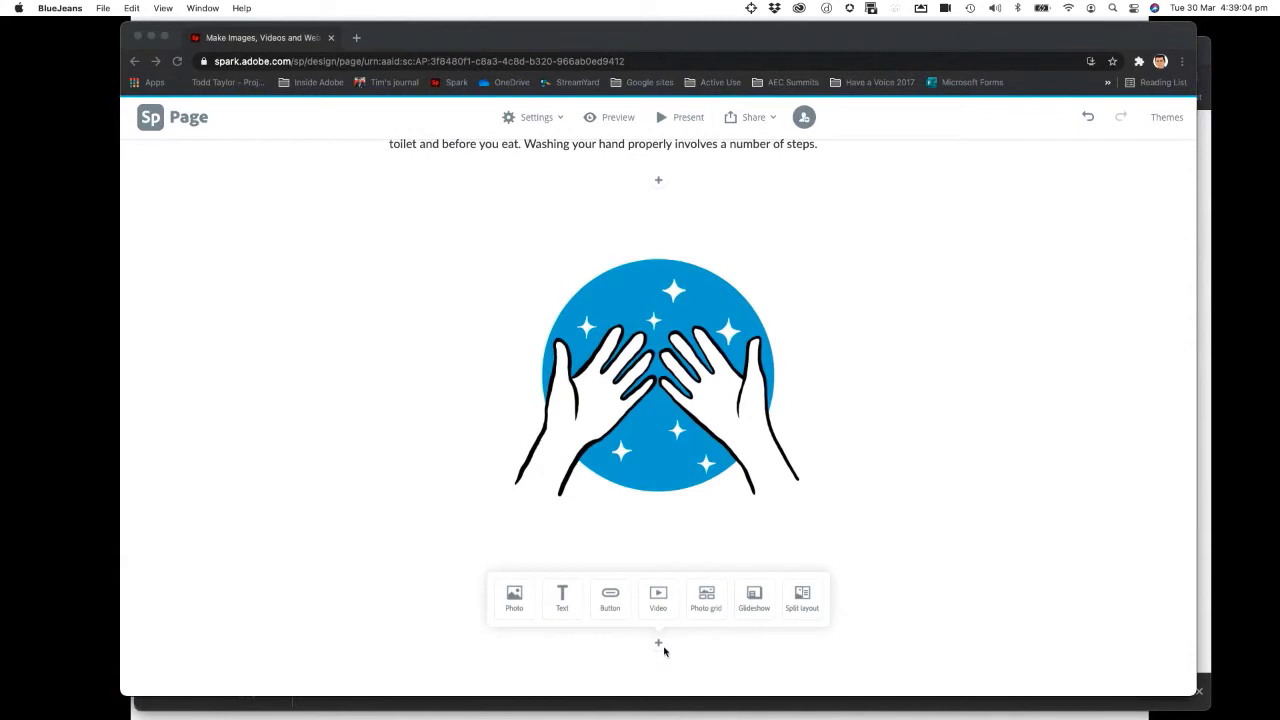
Step: Start a button below the illustration, and in Firefox open the article's World Health organization link and copy that page's address
click(610, 598)
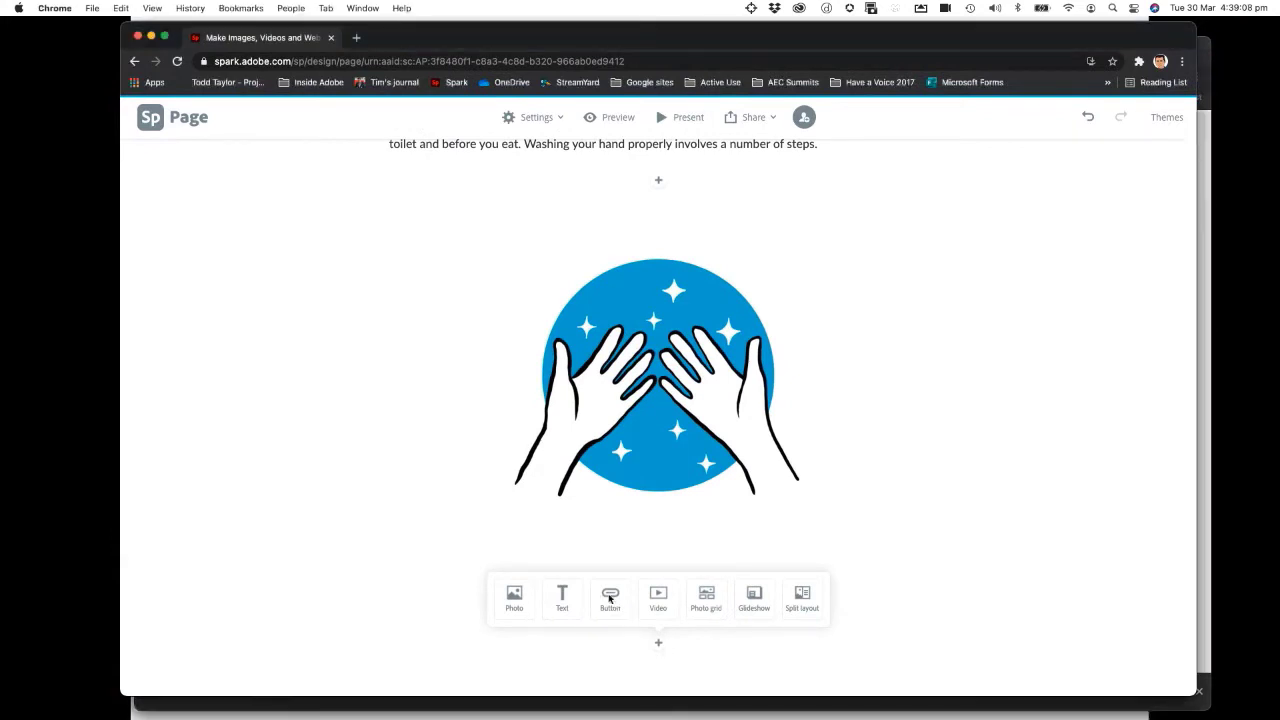
click(610, 598)
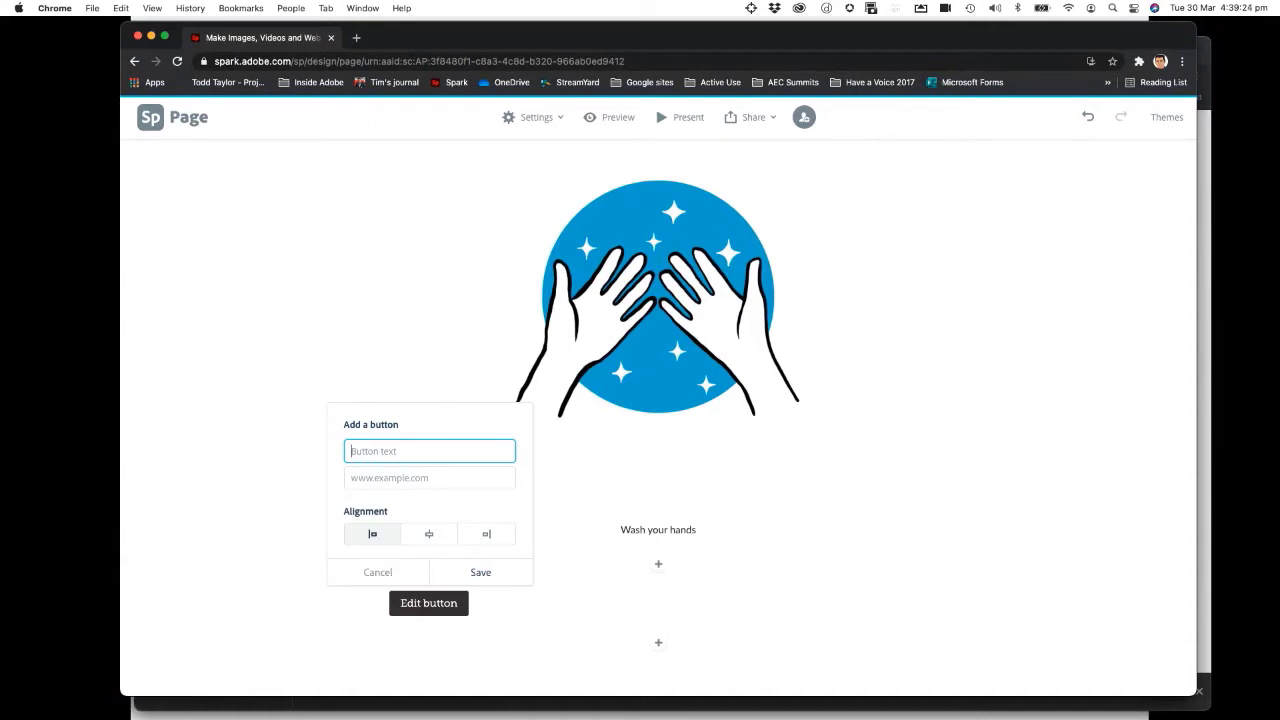
key(super+Tab)
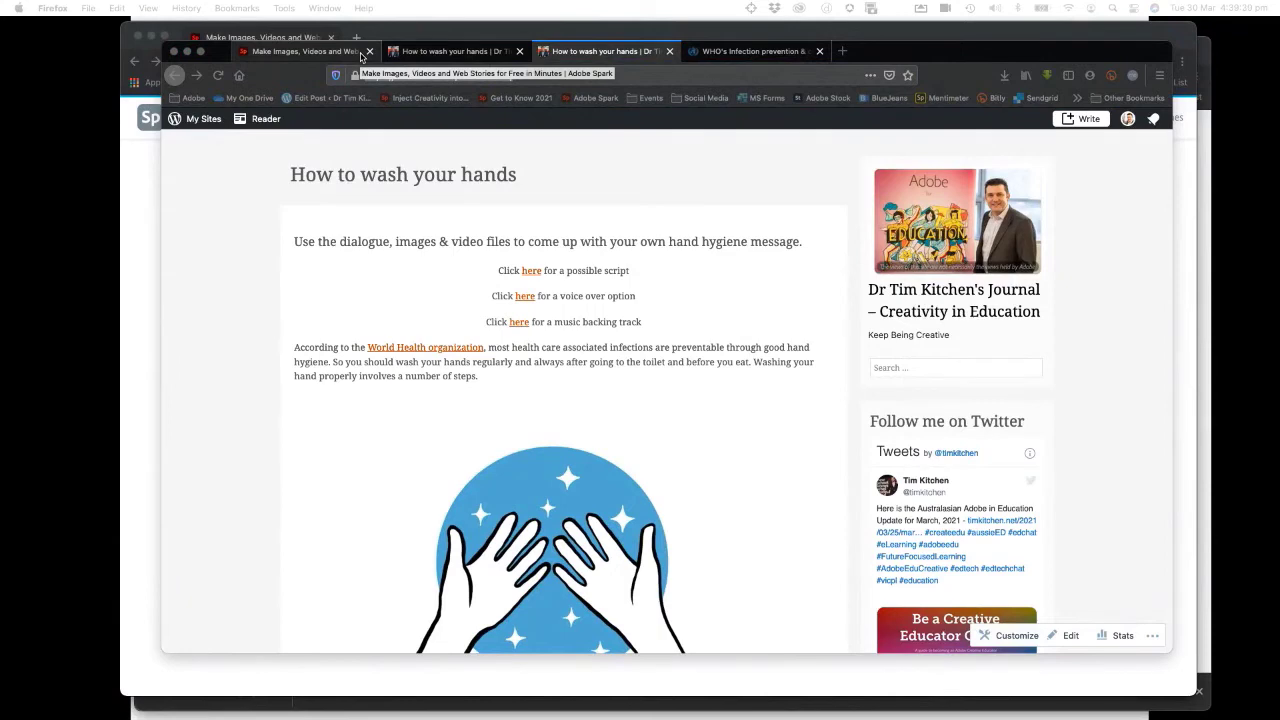
click(584, 68)
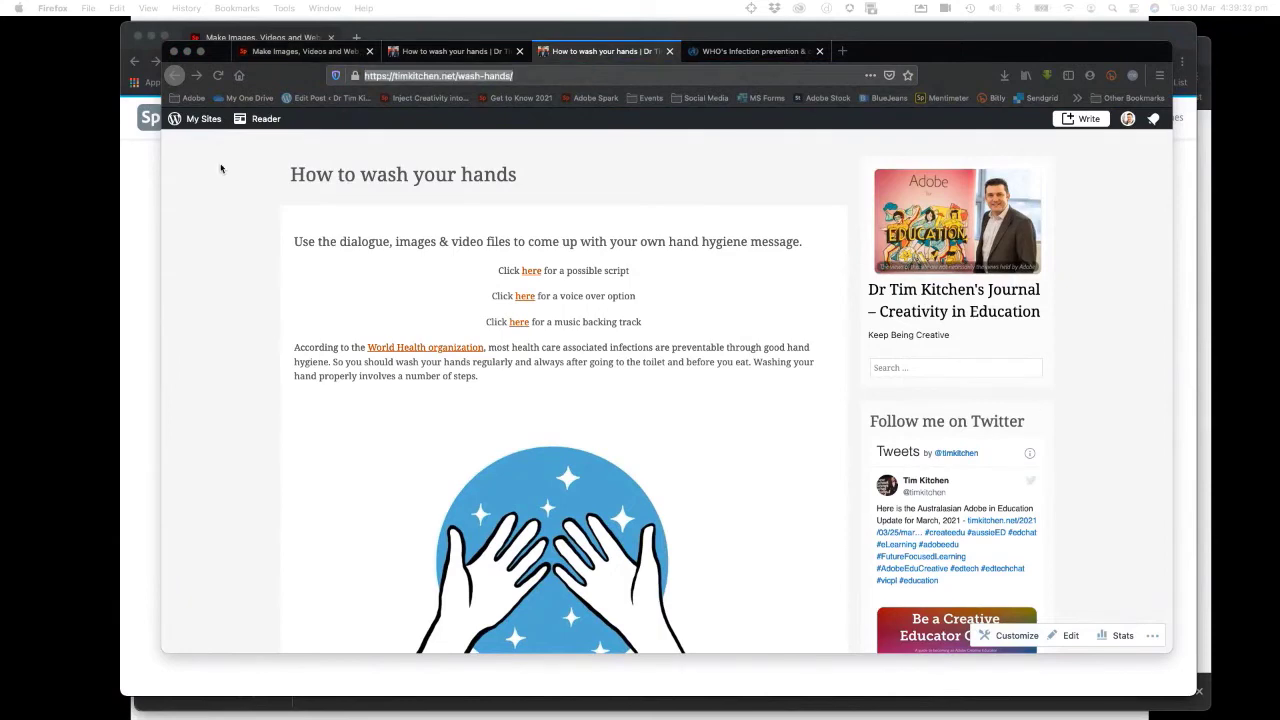
click(445, 348)
click(733, 73)
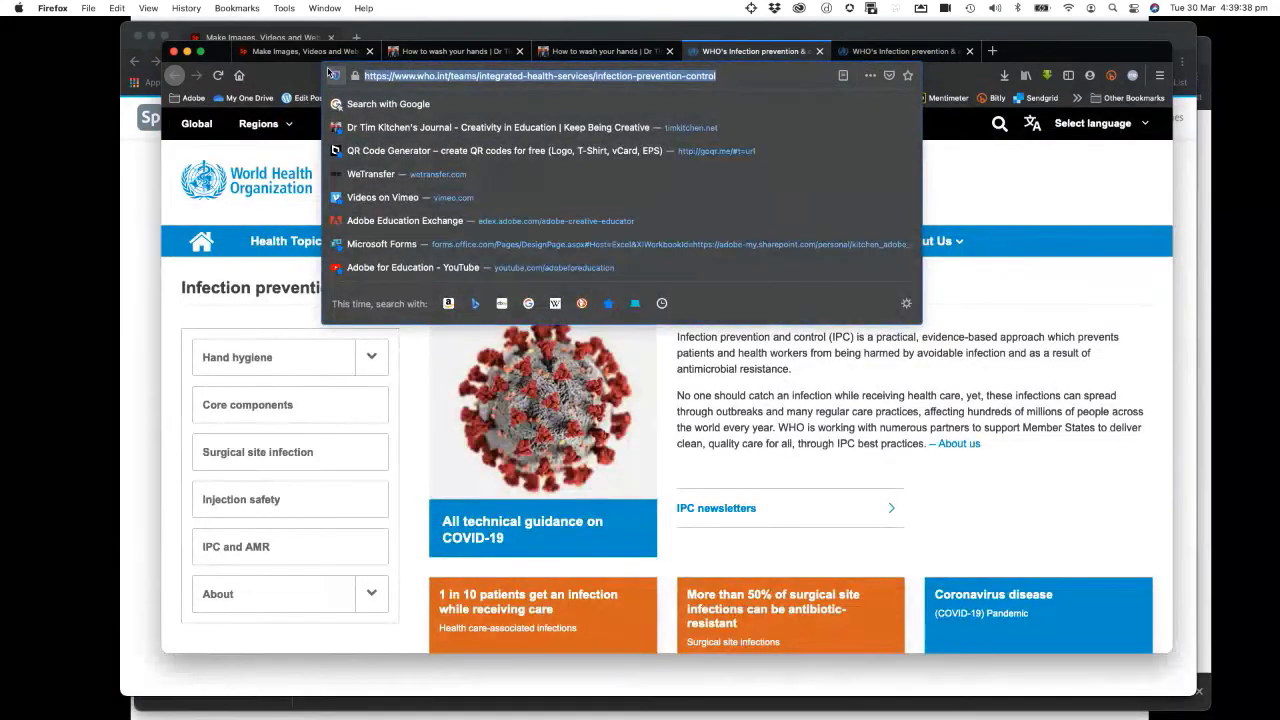
Step: Return to the Hand Hygiene page and save the button with the text "WHO", the copied WHO address as its link and centre alignment
key(super+Tab)
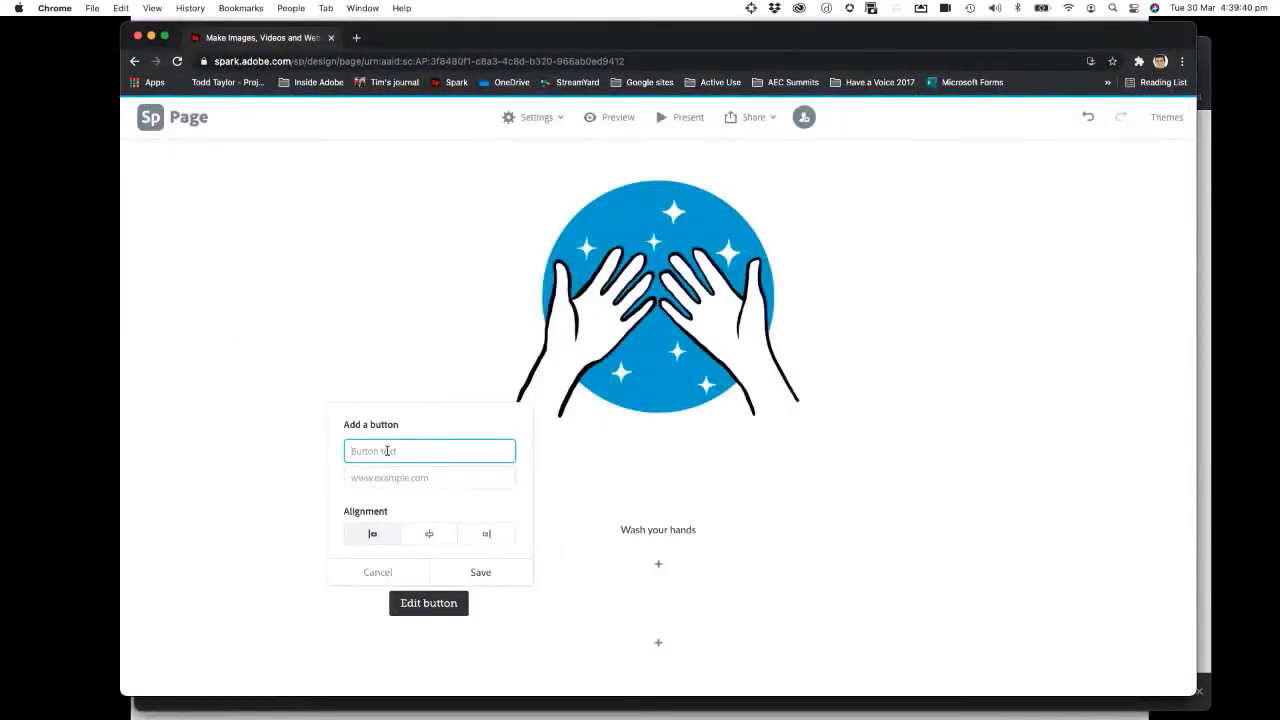
text(WHO)
click(394, 476)
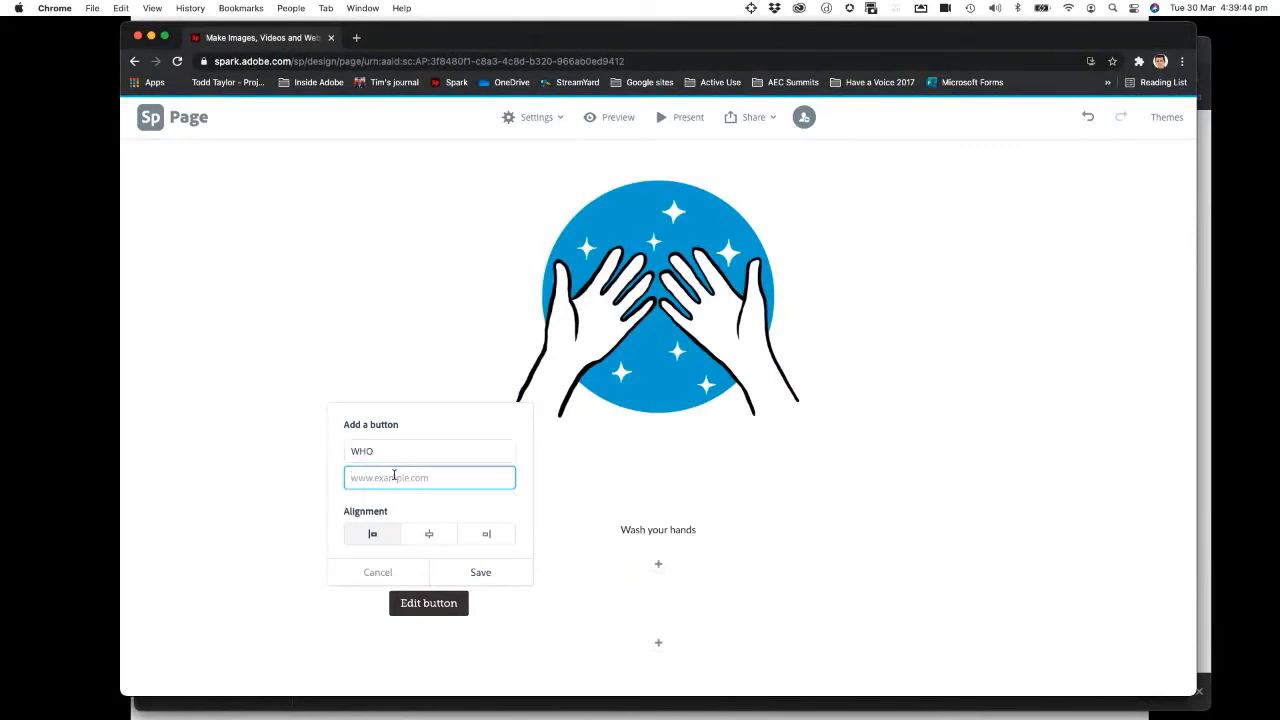
key(super+v)
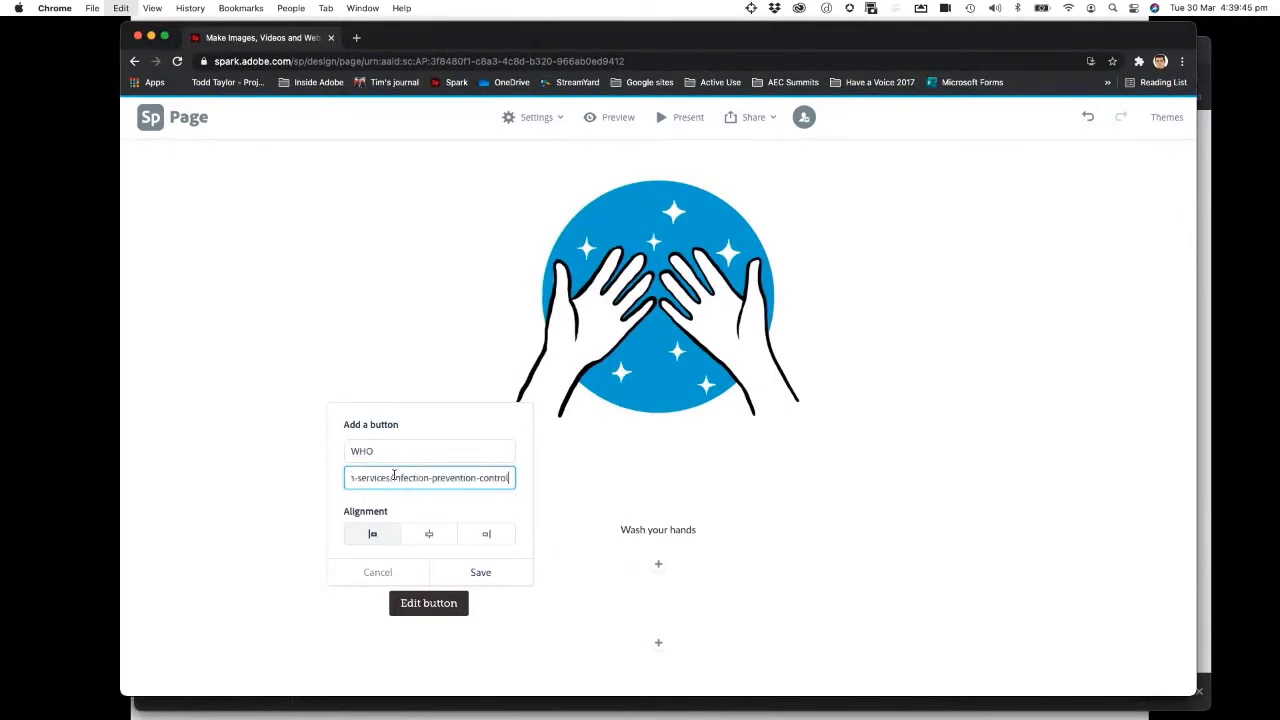
click(442, 538)
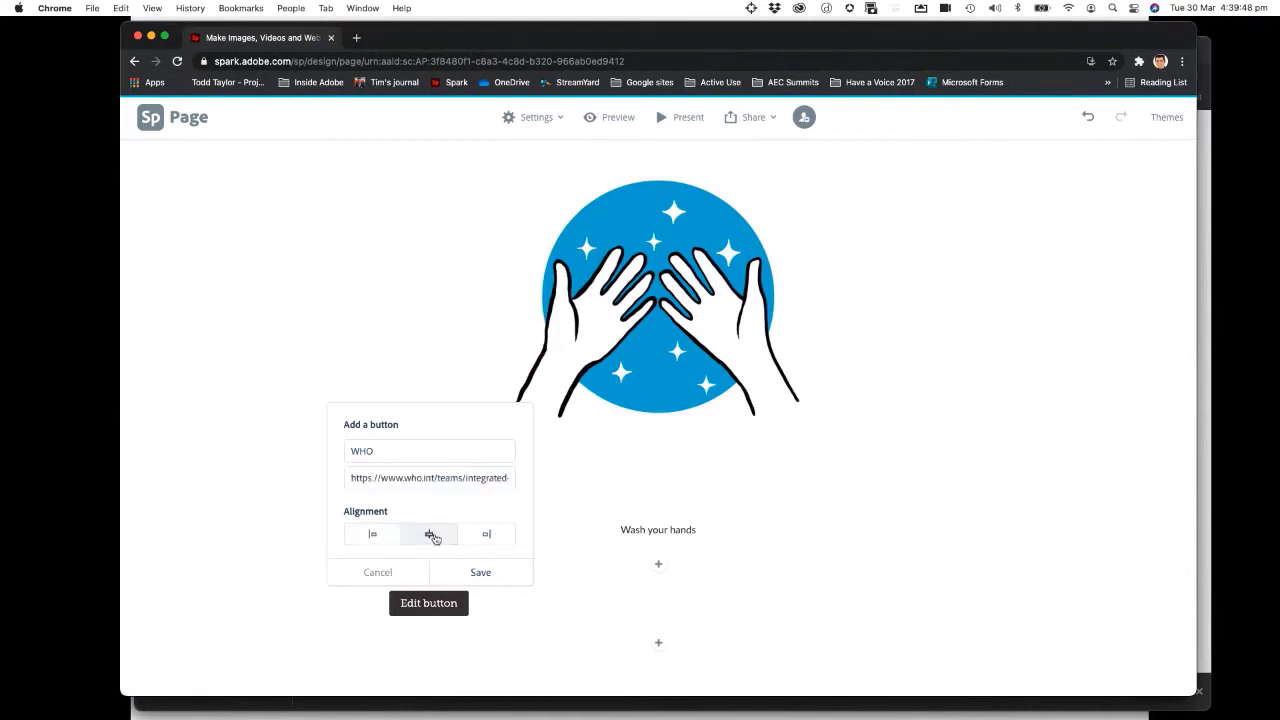
click(480, 571)
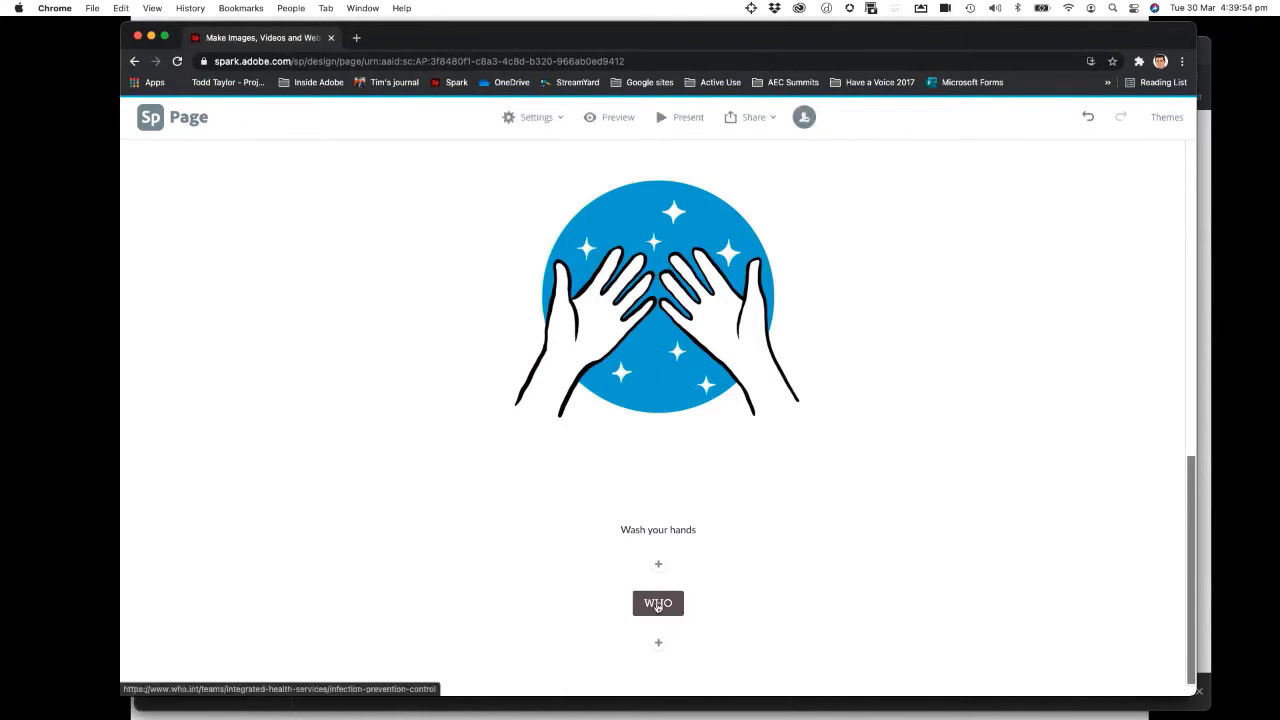
Step: Change the WHO button's text to "World Heath Organisation" and save it
click(658, 606)
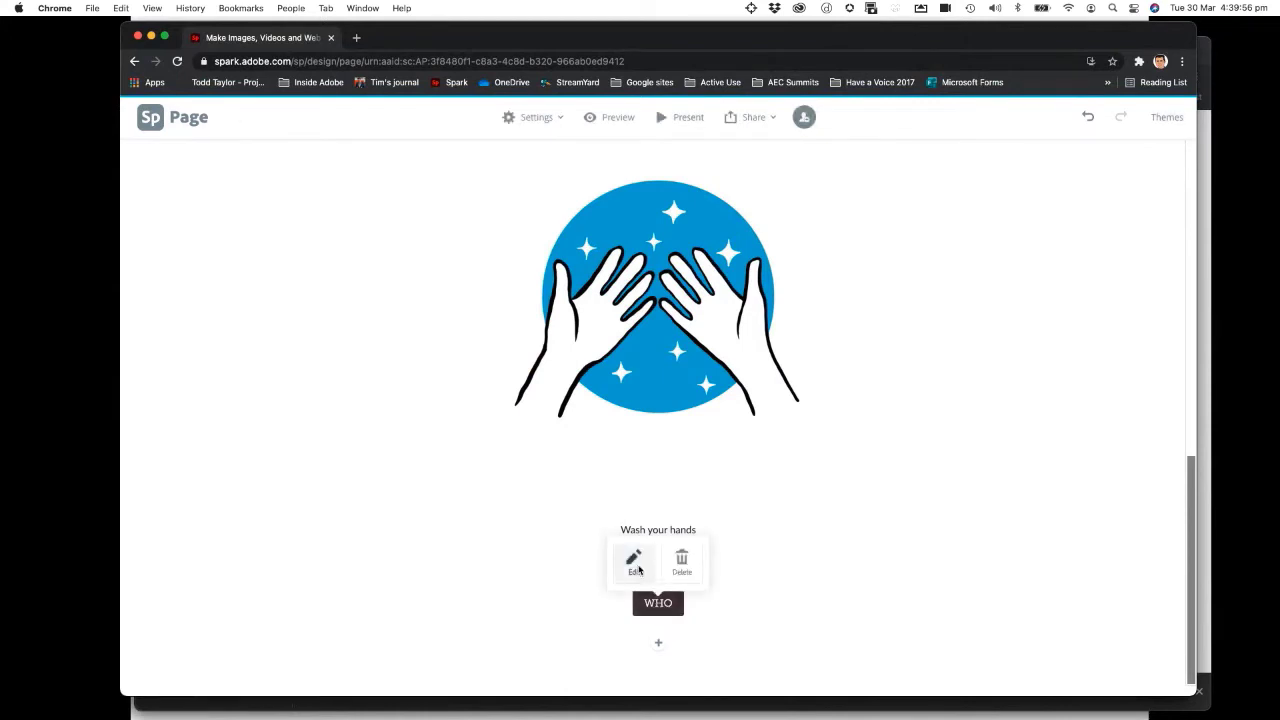
click(635, 563)
key(super+a)
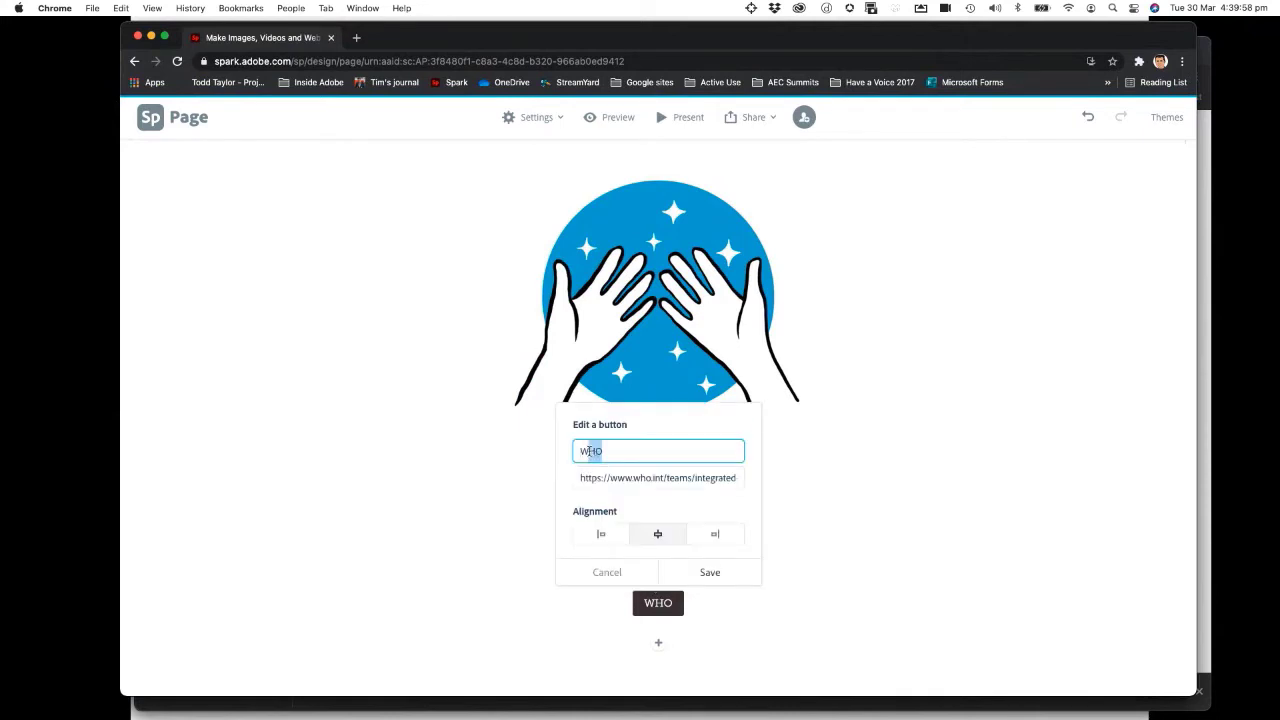
text(Wp)
key(BackSpace)
text(orld Heath Organisation)
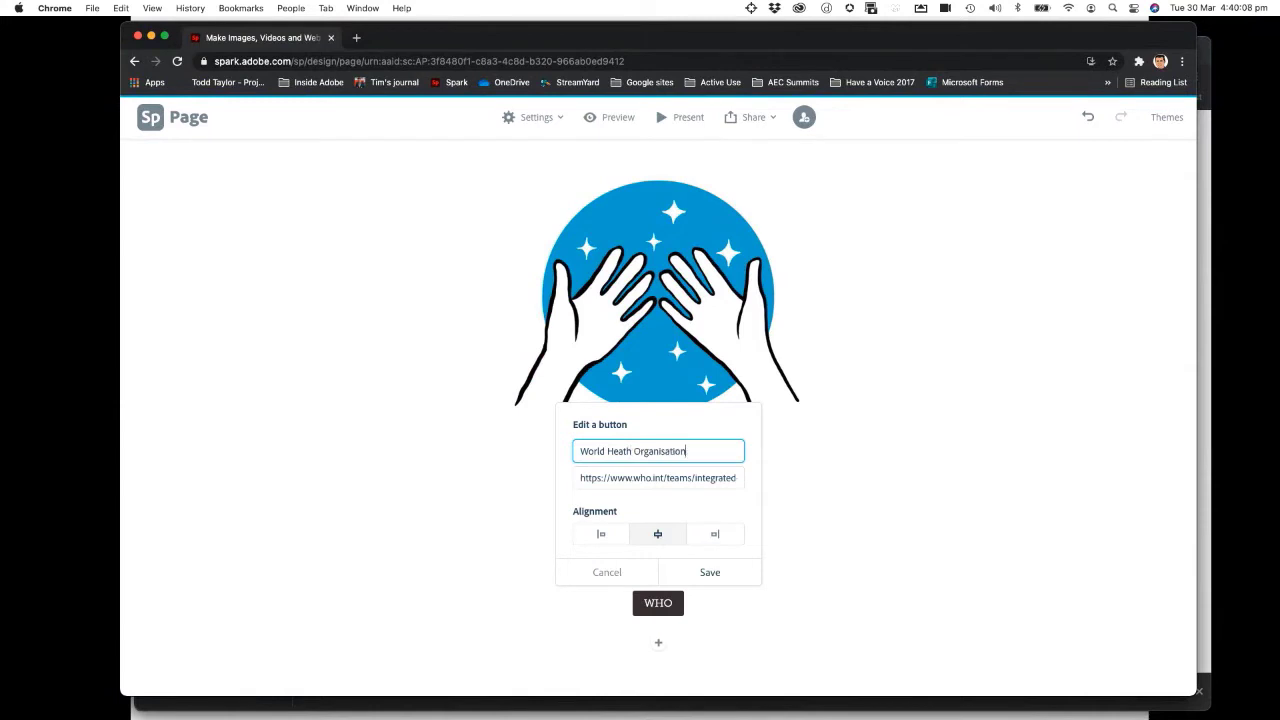
click(708, 571)
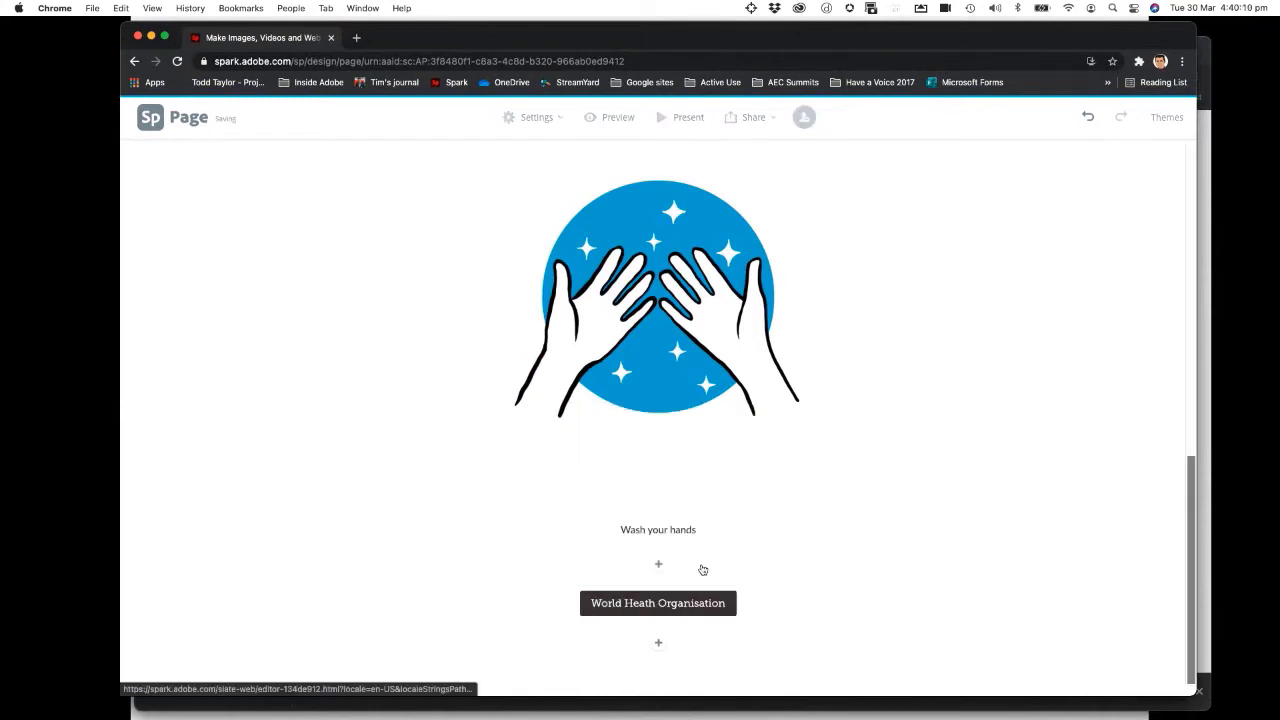
mouse_move(700, 603)
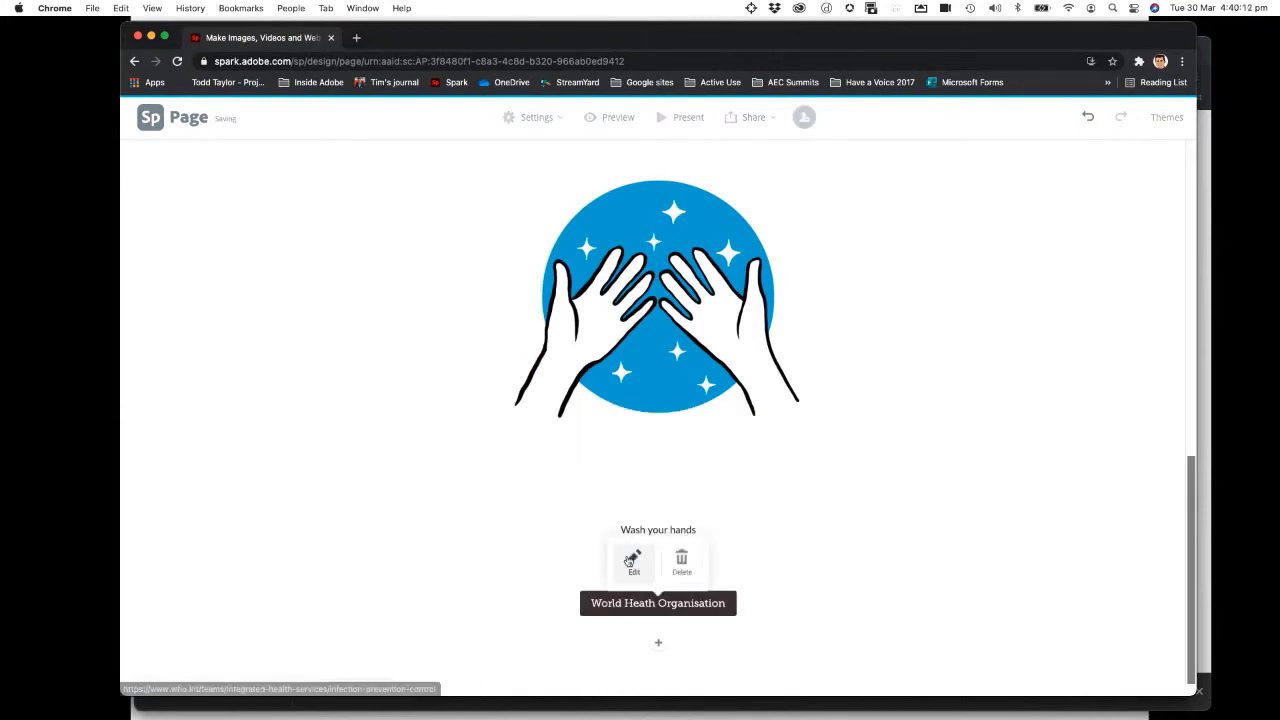
Step: Change the World Heath Organisation button's text to "World Heath Organisation - site" and save it
click(634, 478)
click(708, 445)
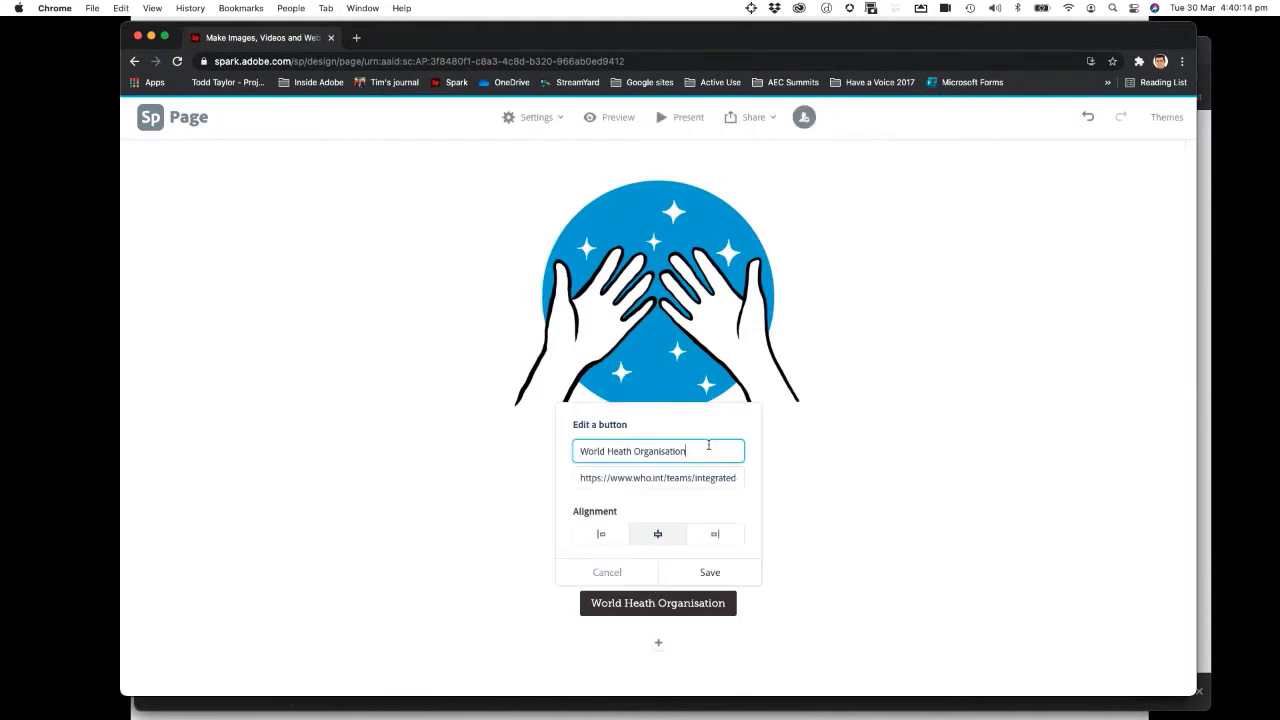
text(- site)
click(700, 574)
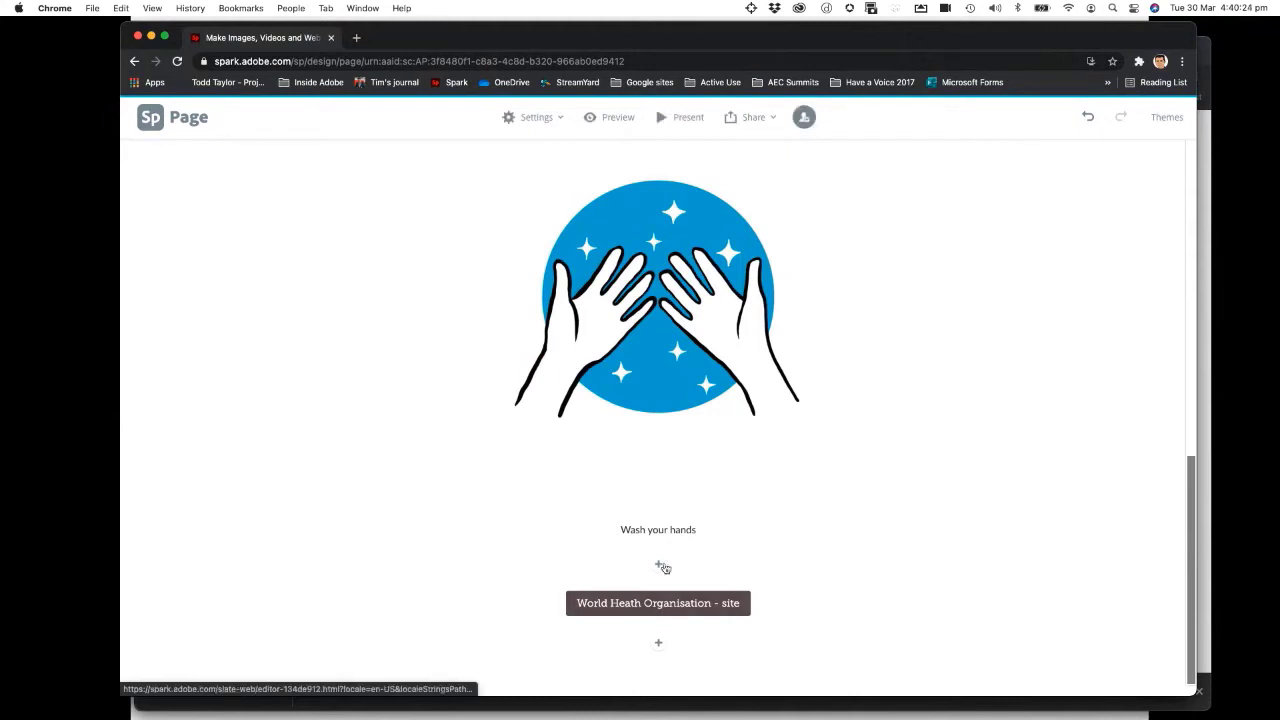
Step: In Firefox, start and pause the WHO core components video, and open its suggested Hand Washing video on YouTube
click(659, 643)
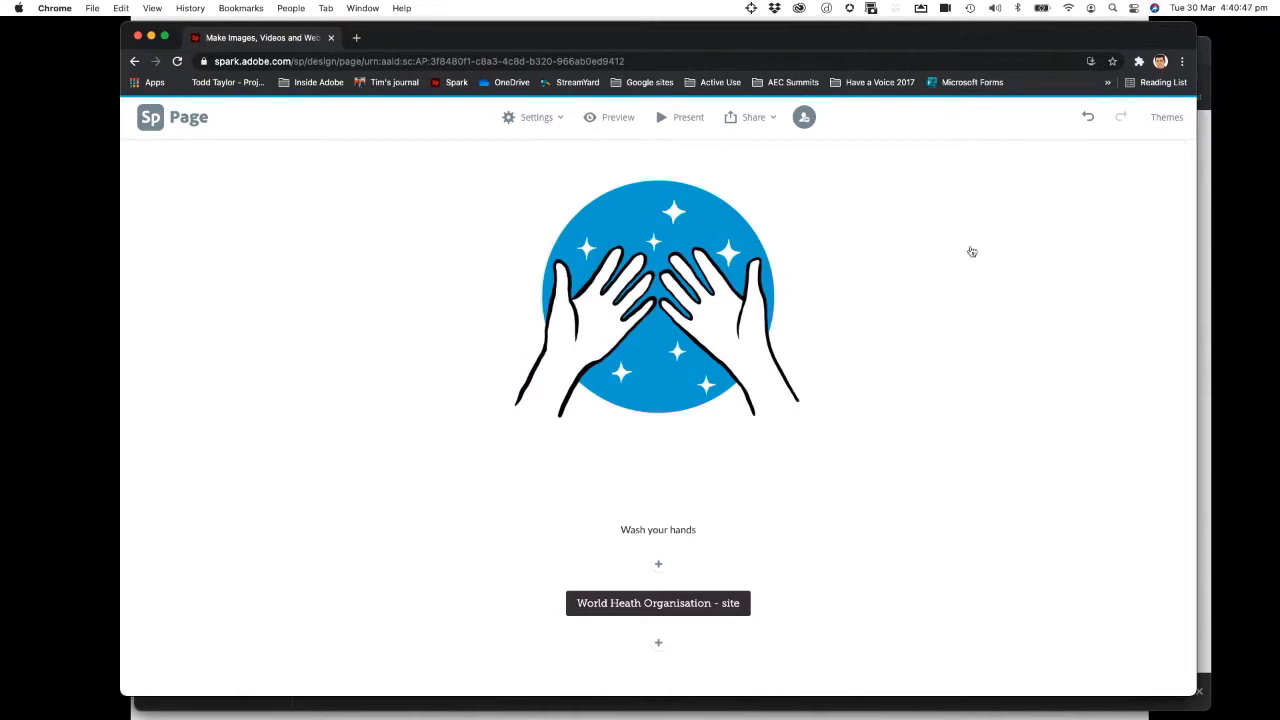
key(super+Tab)
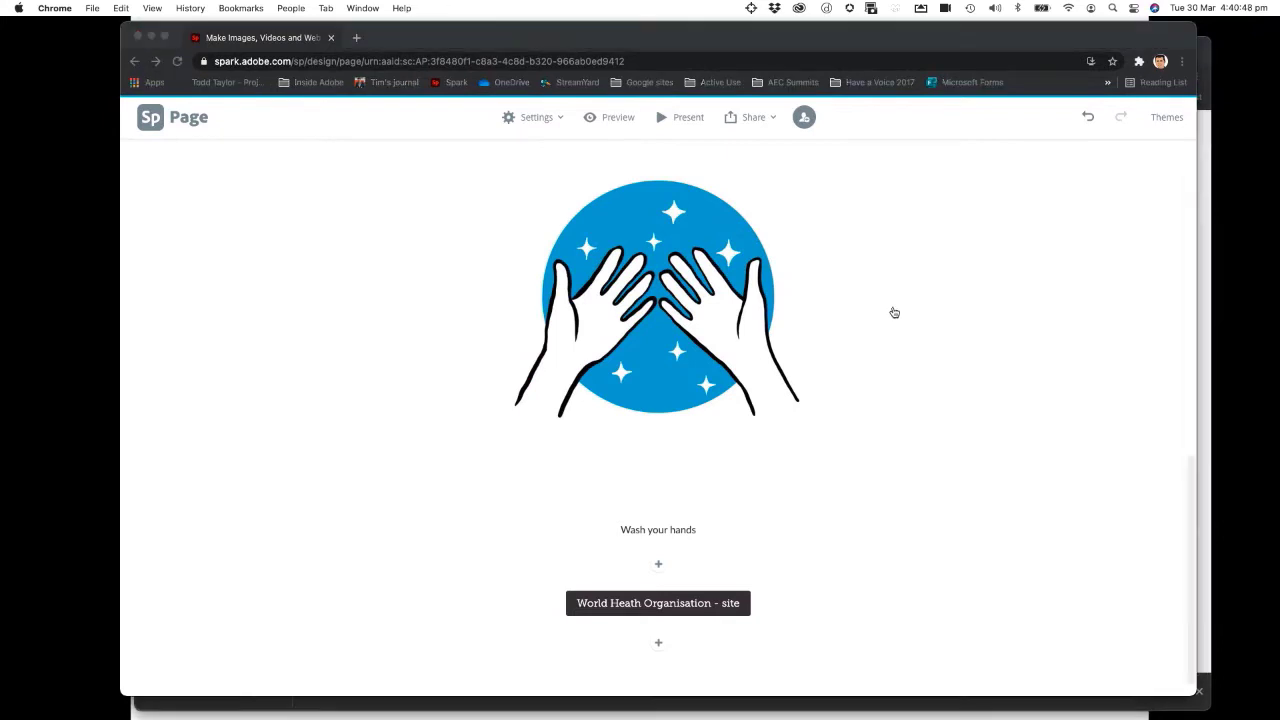
scroll(672, 313, down, 5)
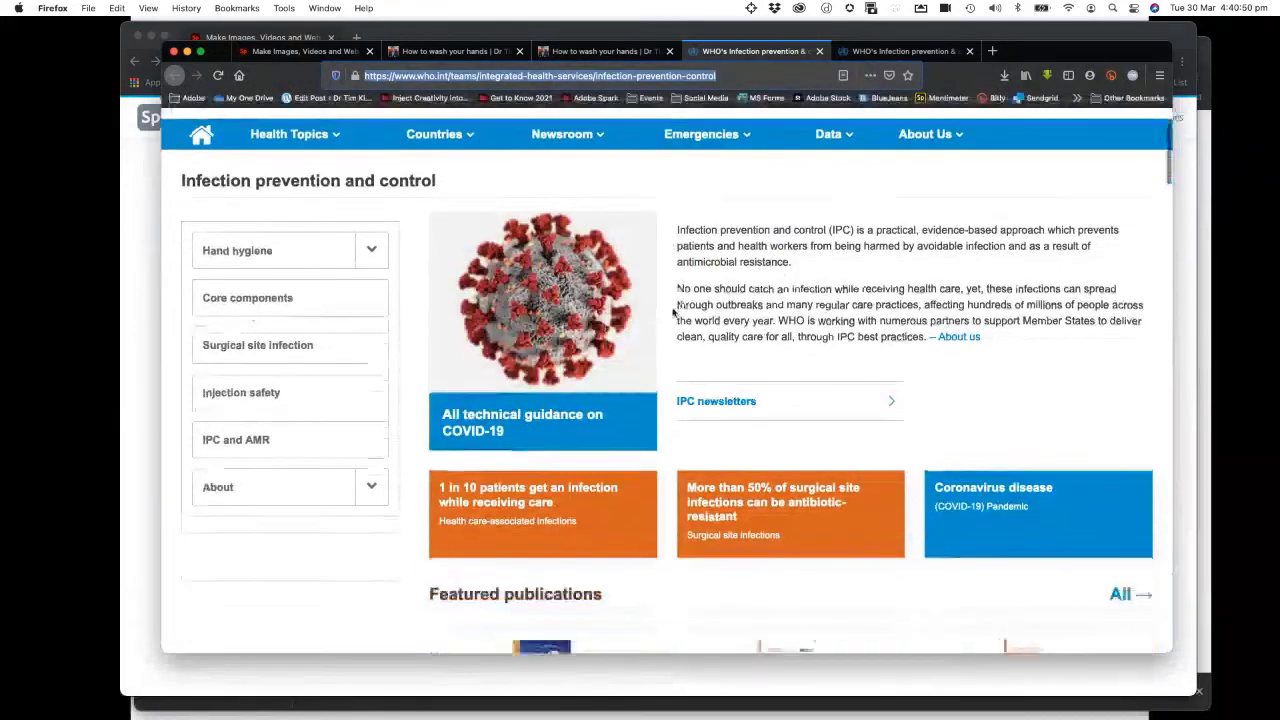
scroll(672, 313, down, 10)
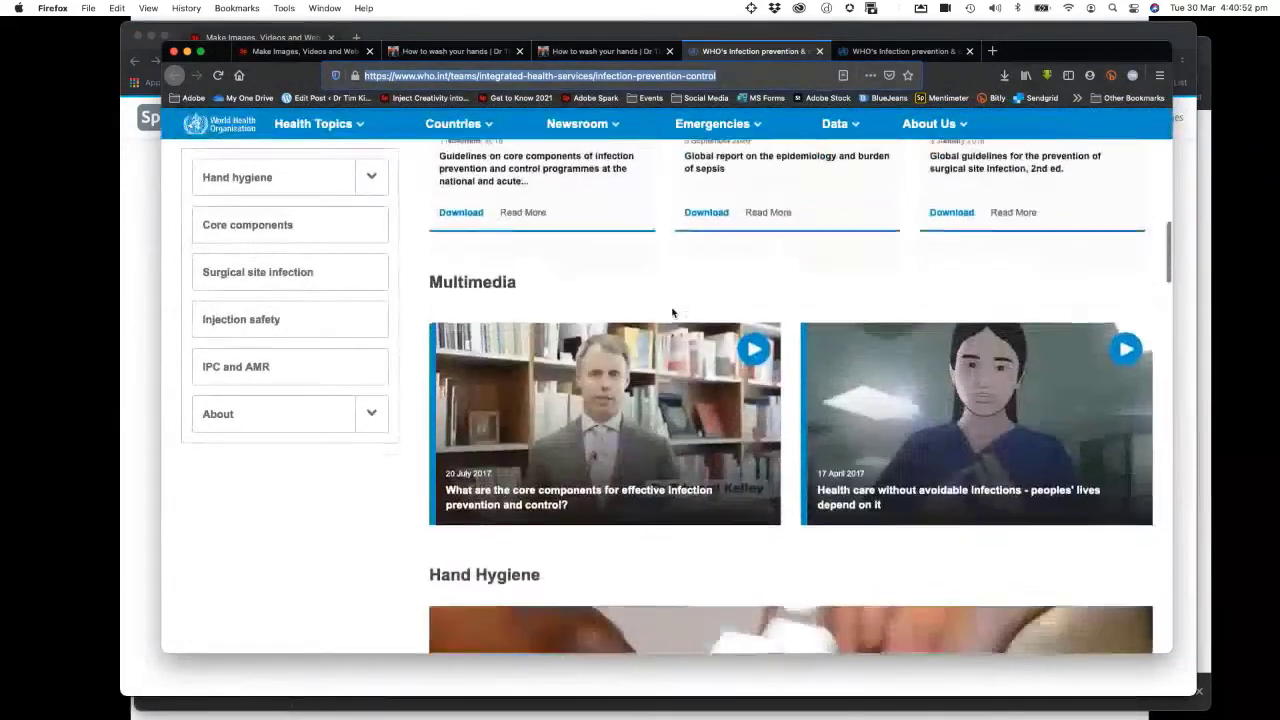
scroll(664, 392, up, 1)
click(665, 391)
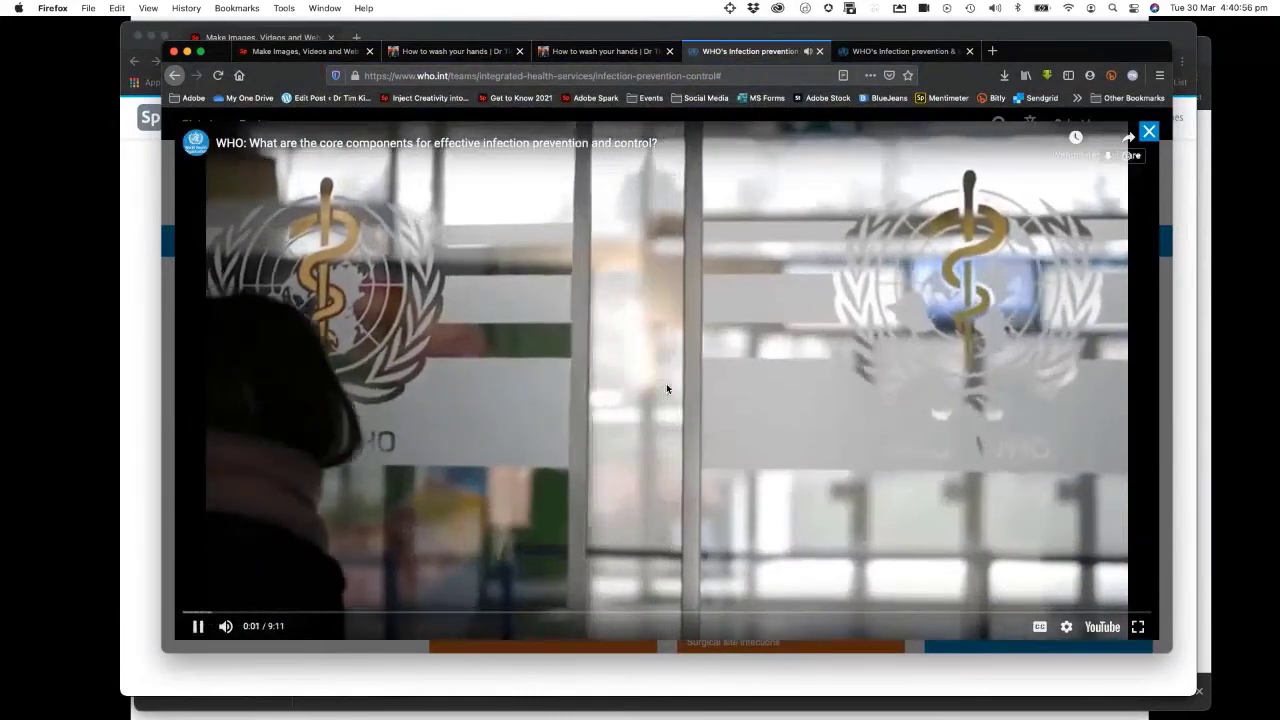
click(198, 626)
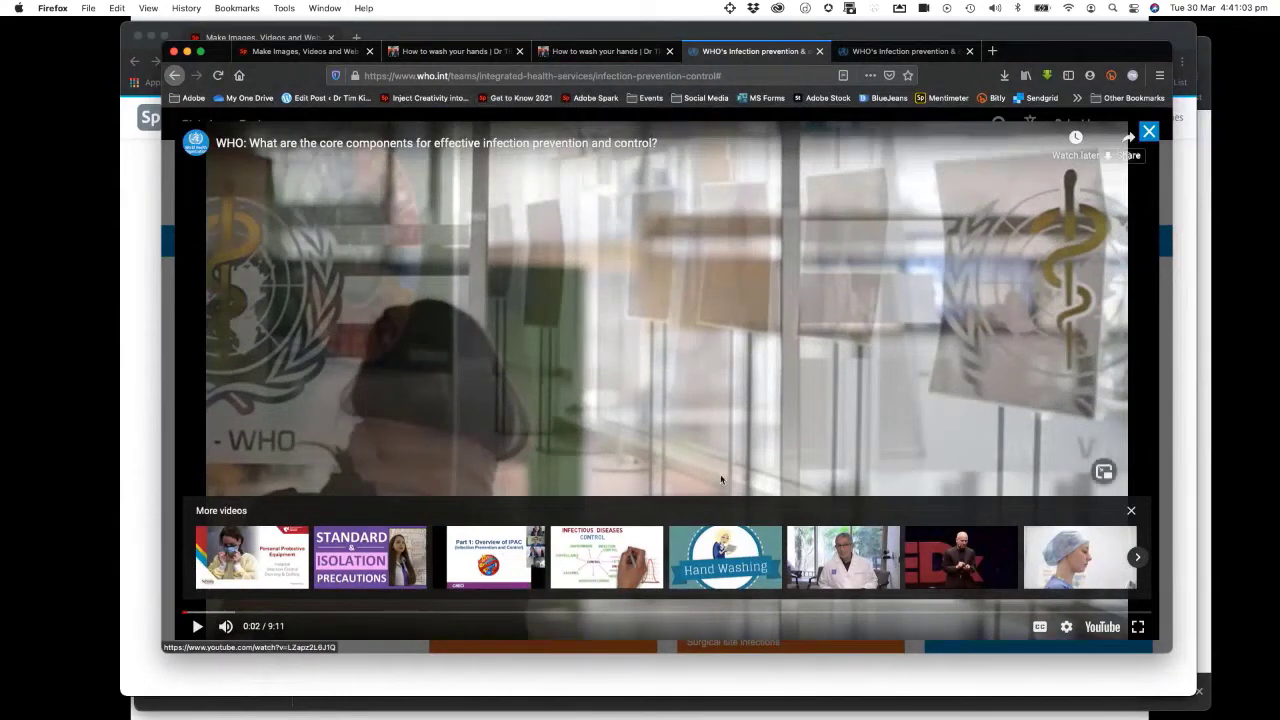
click(755, 566)
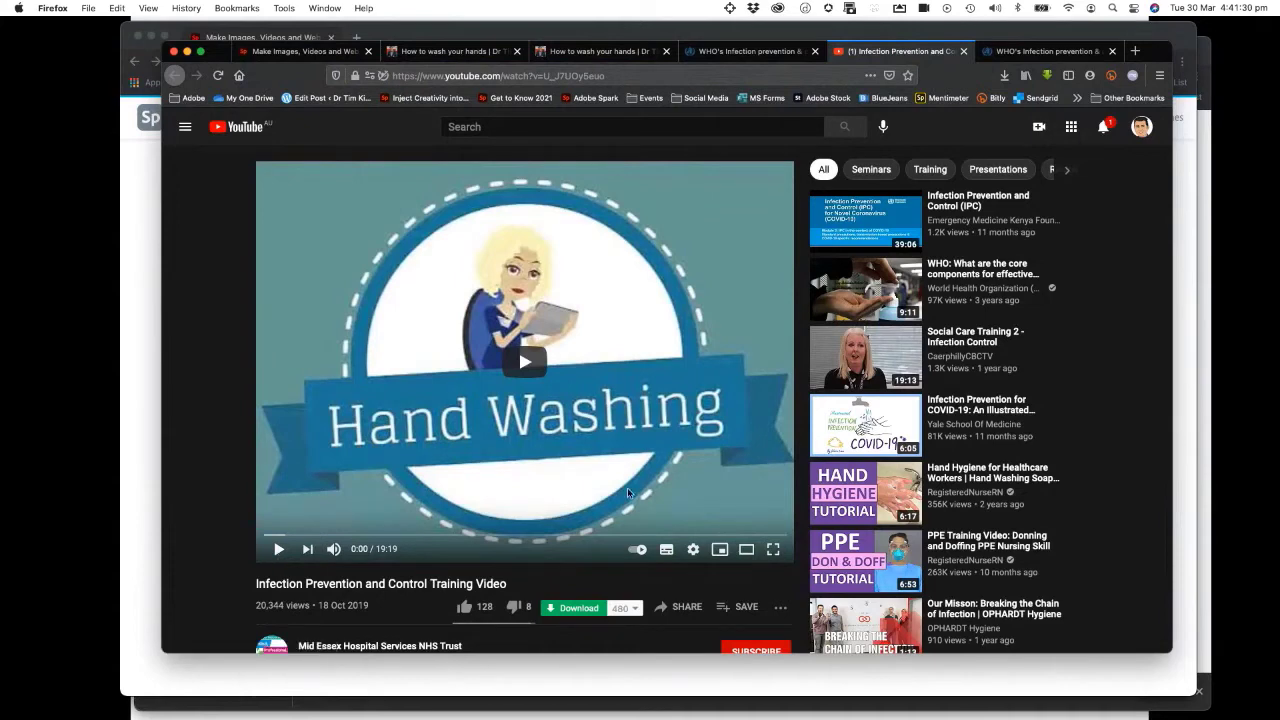
Step: Copy the short share link of the Infection Prevention and Control Training Video
click(527, 74)
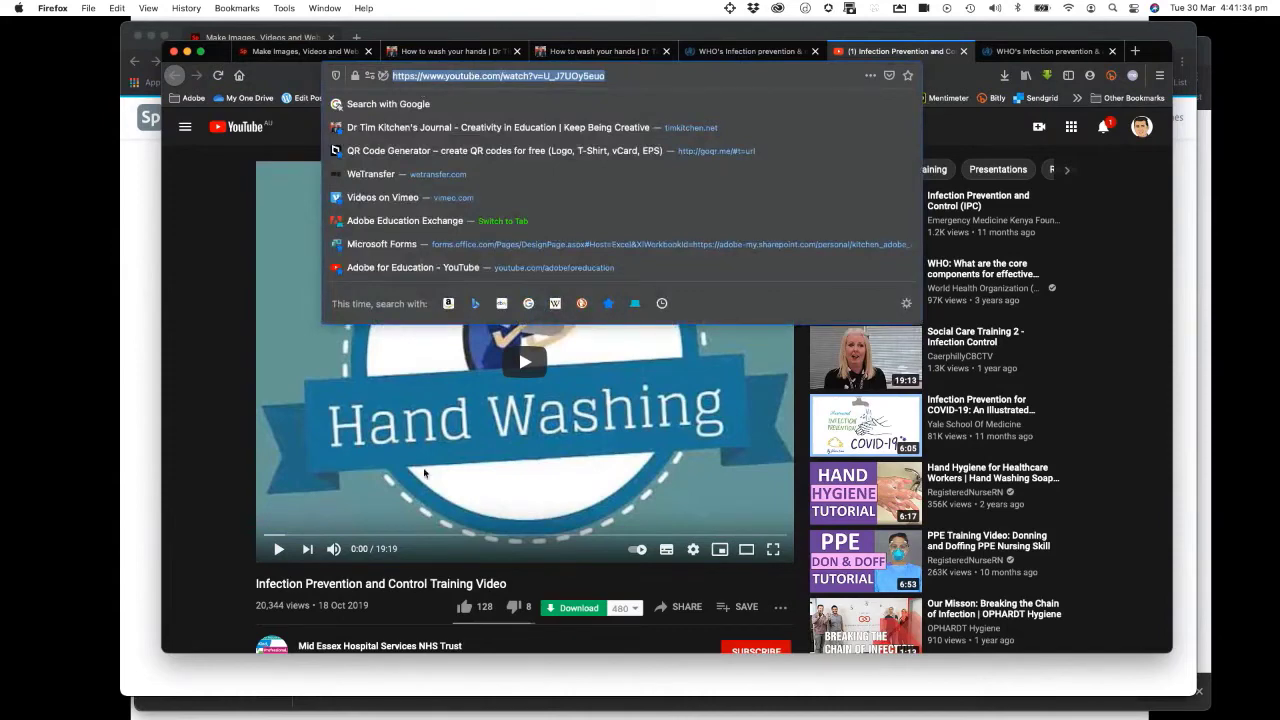
click(697, 608)
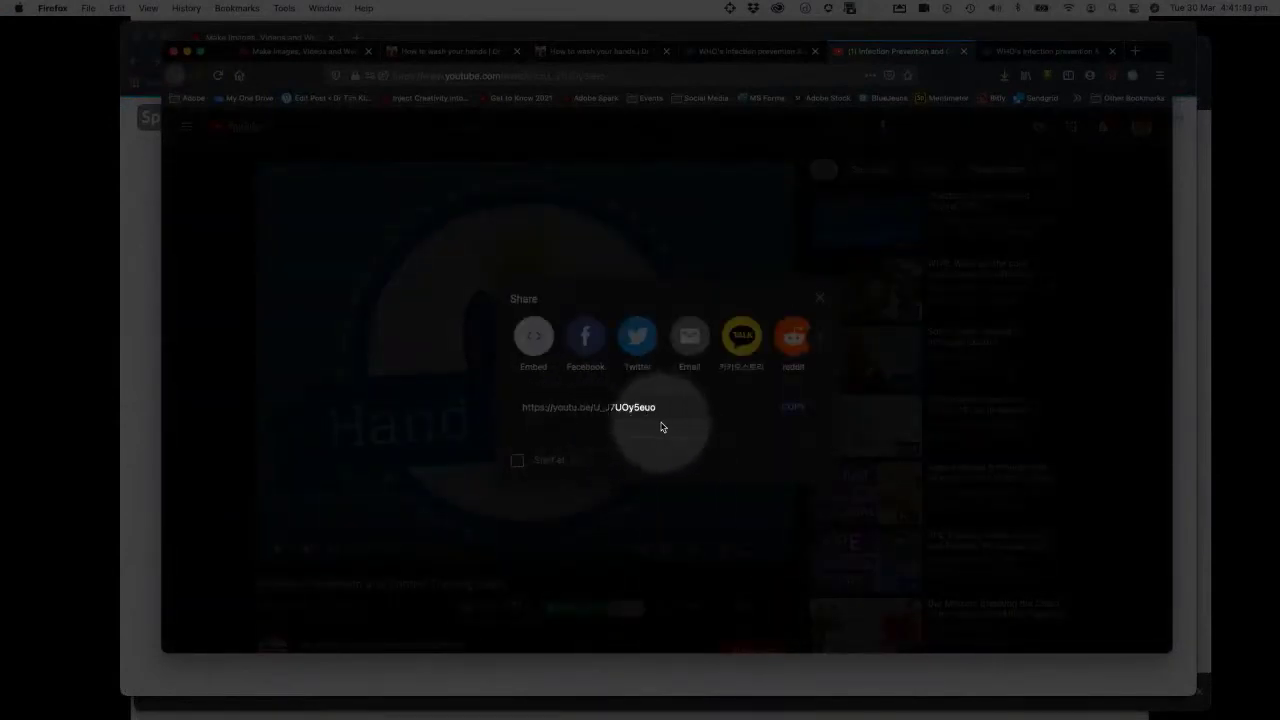
drag(652, 408, 510, 409)
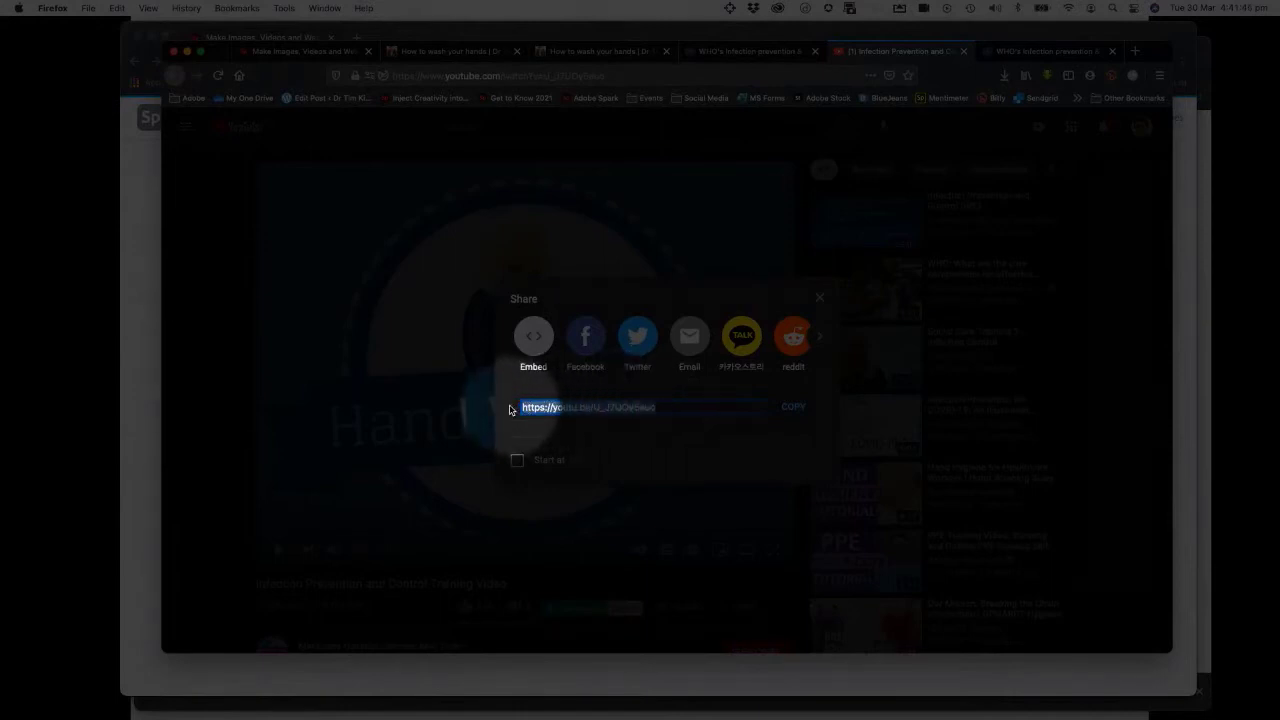
Step: Return to the Hand Hygiene page in Chrome and embed the video from the copied YouTube link below the WHO button
key(super+Tab)
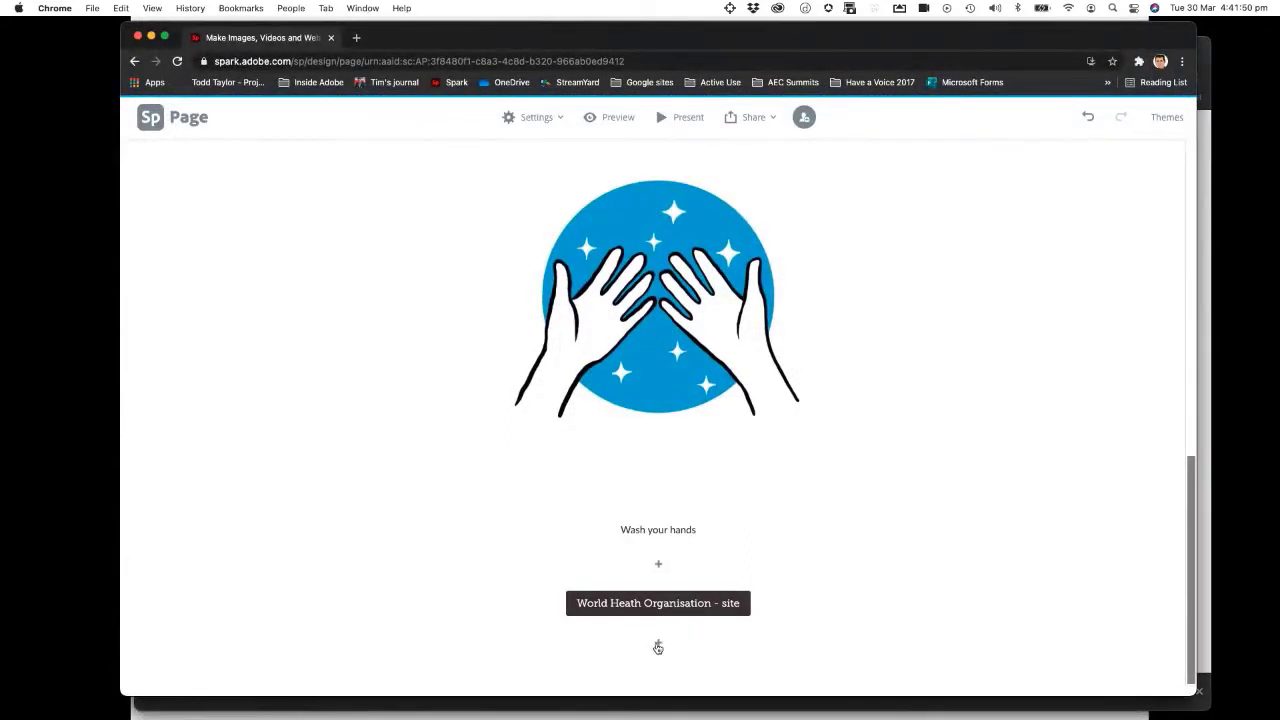
click(658, 646)
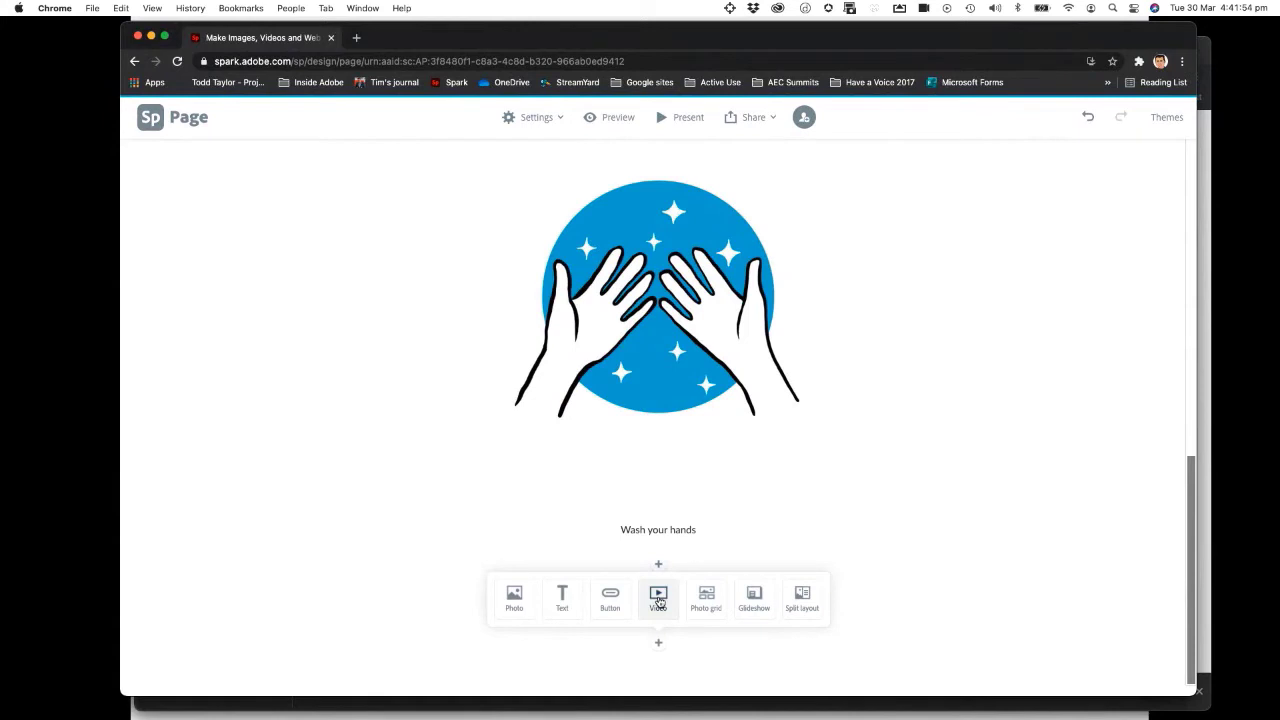
click(658, 600)
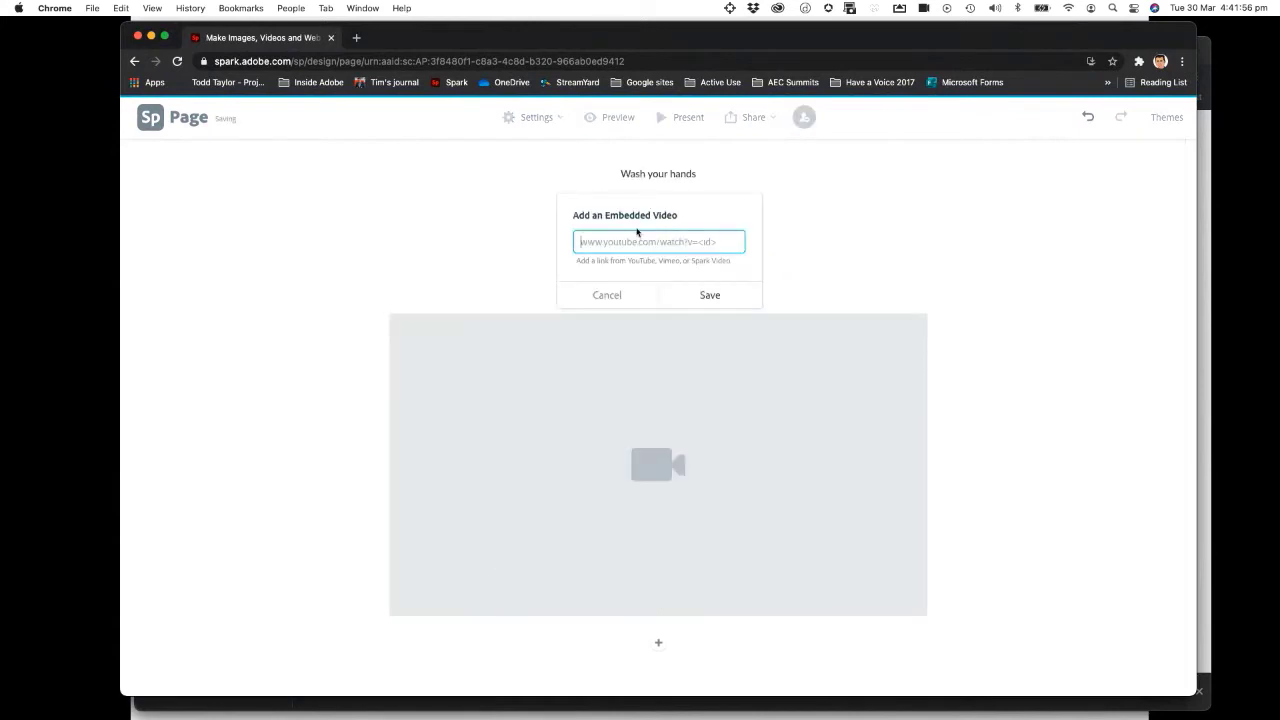
text(https://youtu.be/U_J7UOySeuo)
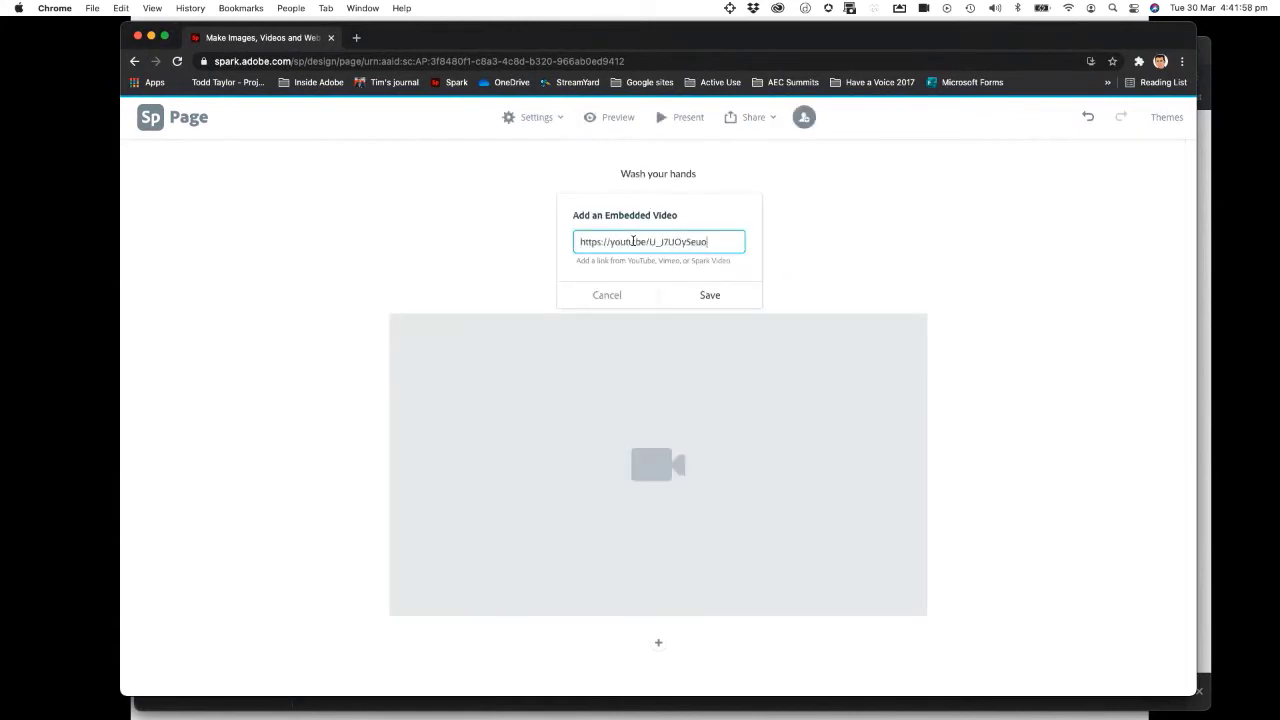
drag(711, 241, 526, 237)
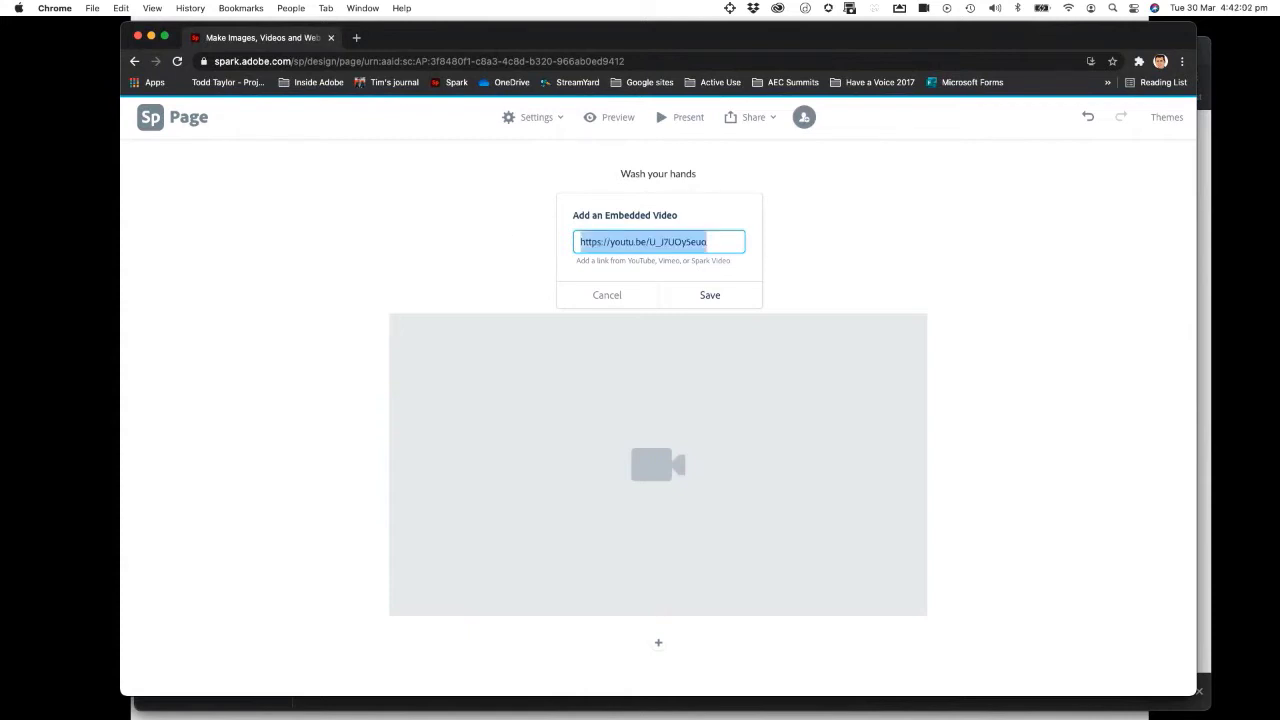
key(super+Tab)
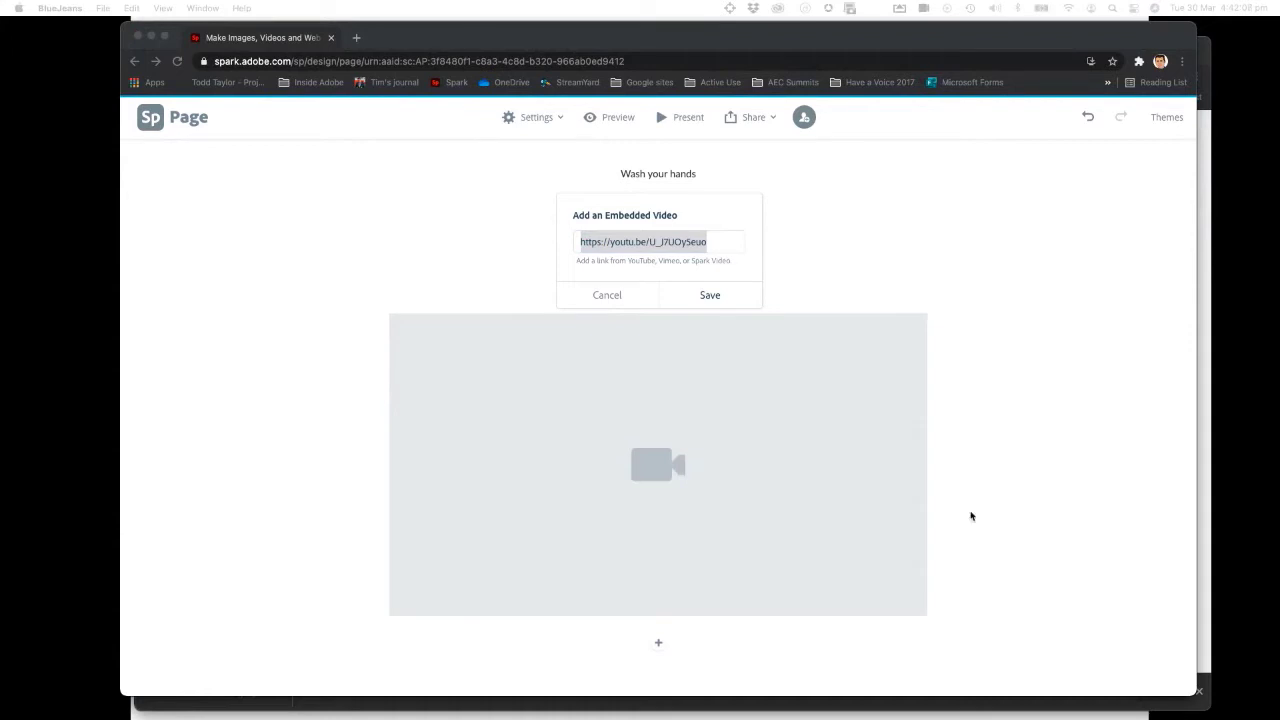
click(707, 297)
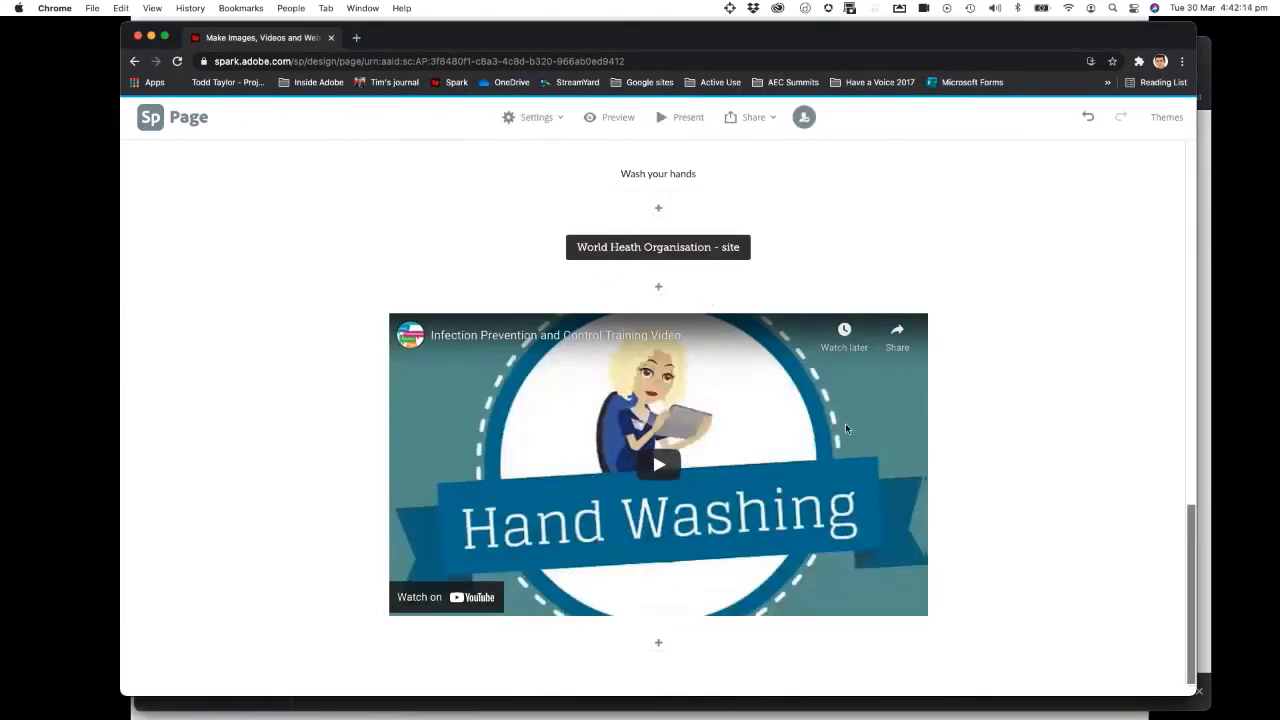
Step: Start a photo grid below the embedded Hand Washing video and open the free photos for "washing hands"
scroll(845, 423, up, 3)
scroll(845, 423, down, 3)
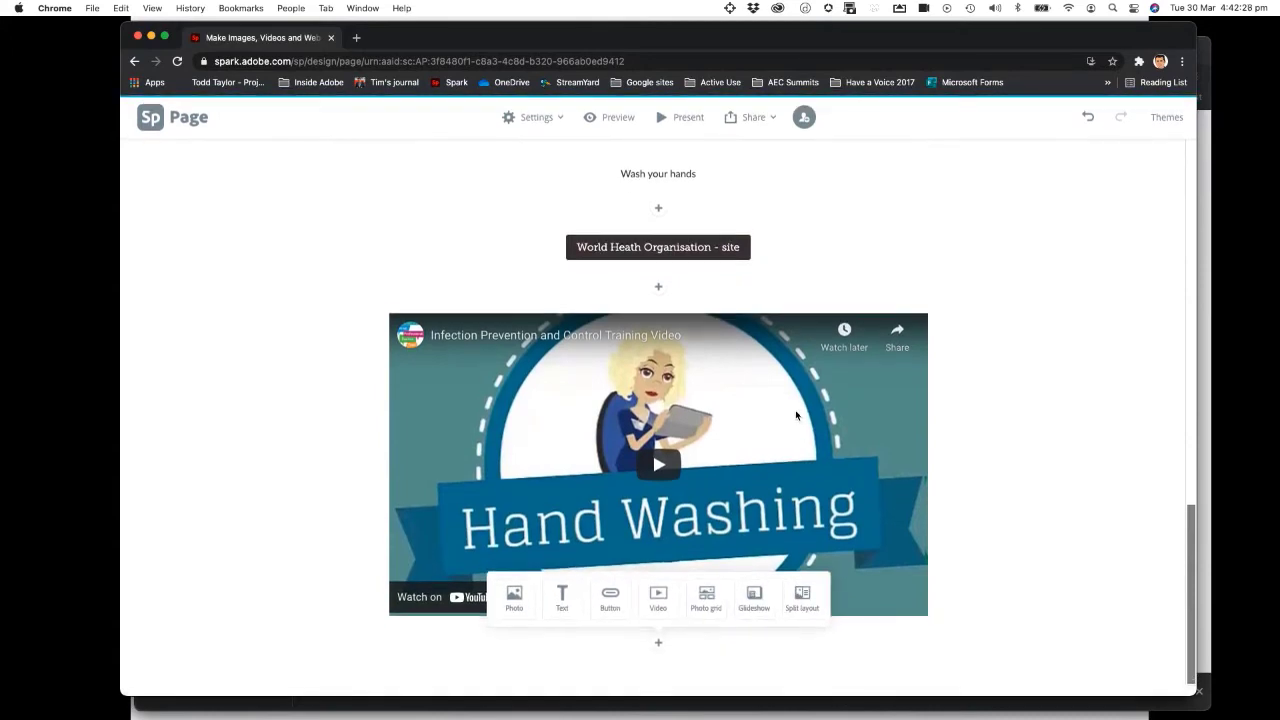
scroll(770, 425, up, 15)
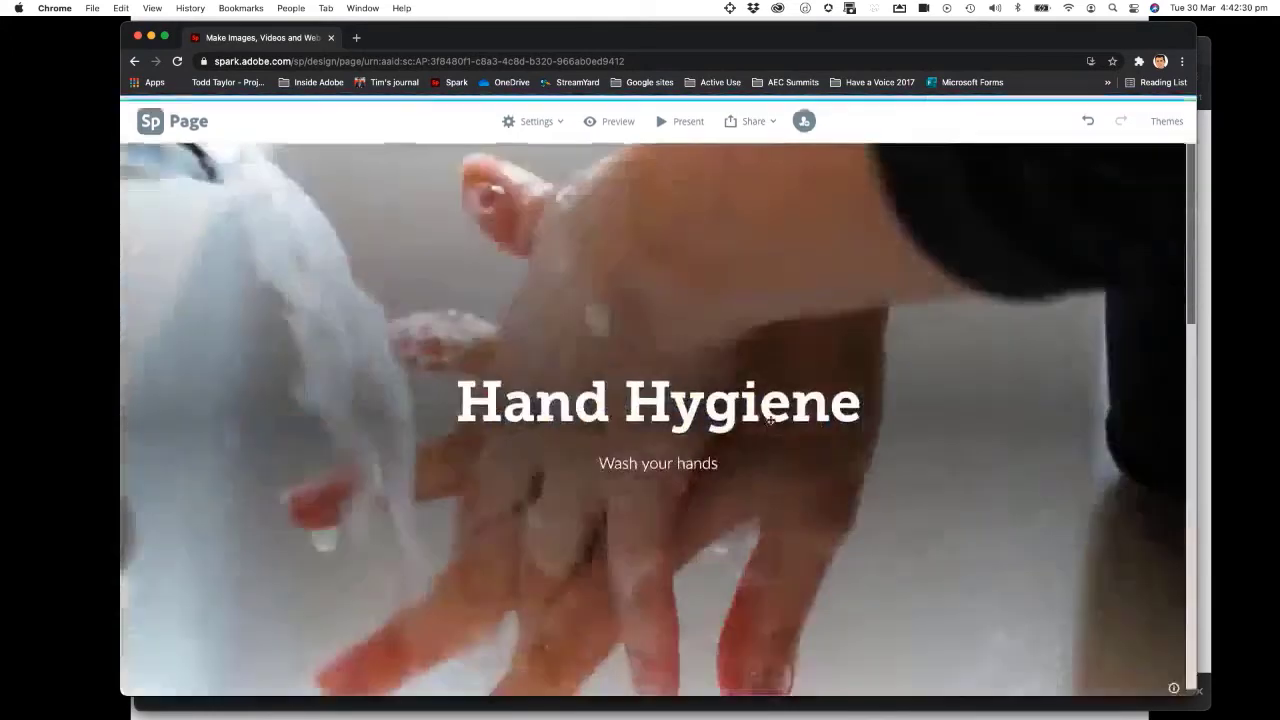
scroll(771, 418, down, 10)
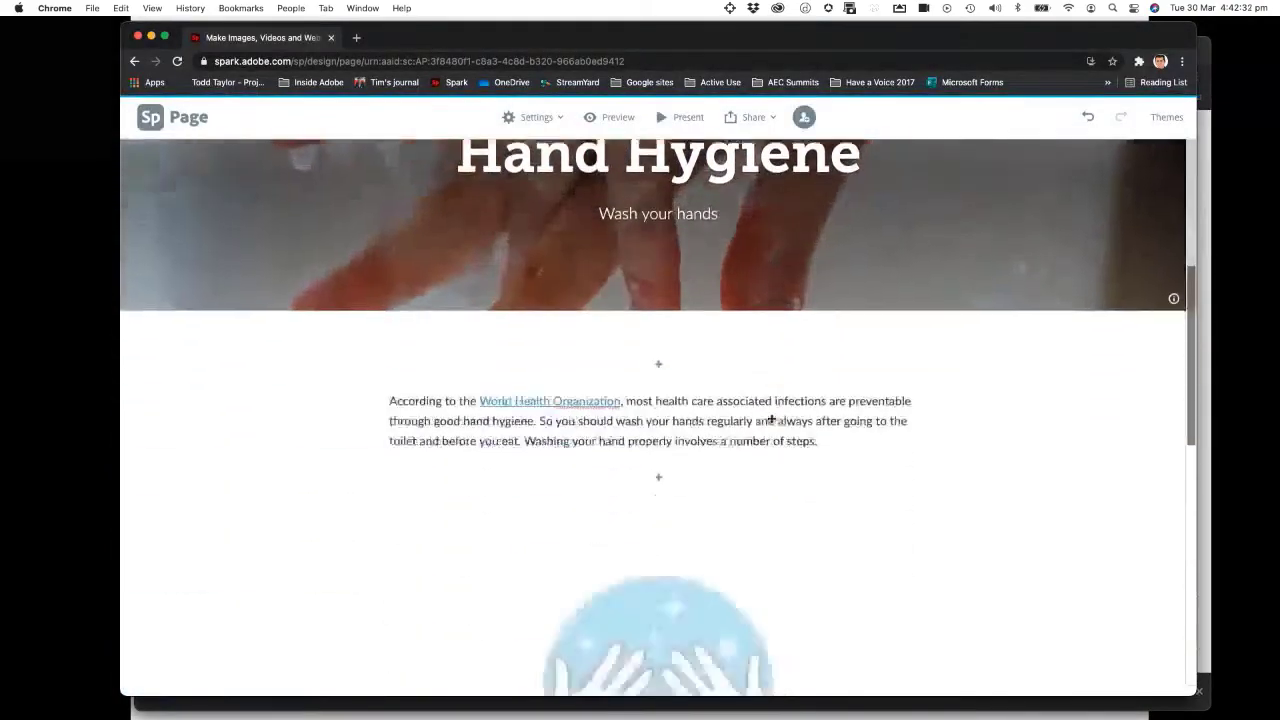
scroll(771, 423, down, 8)
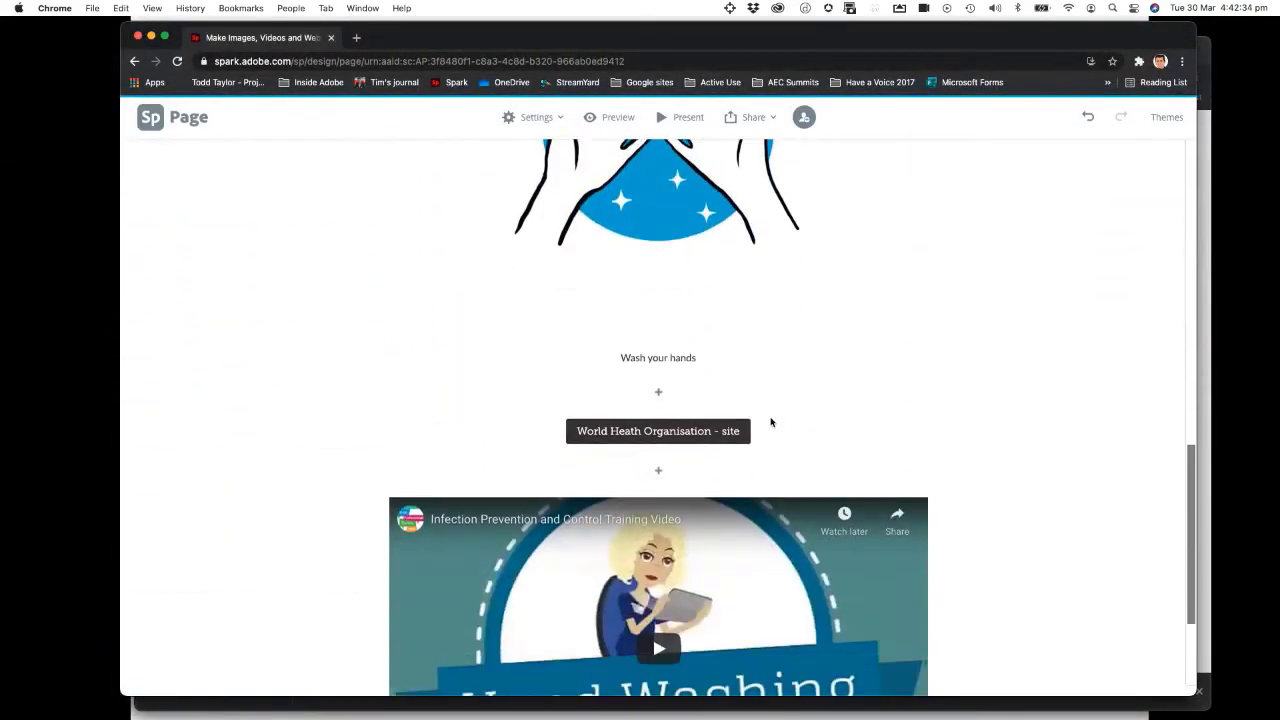
scroll(771, 422, down, 1)
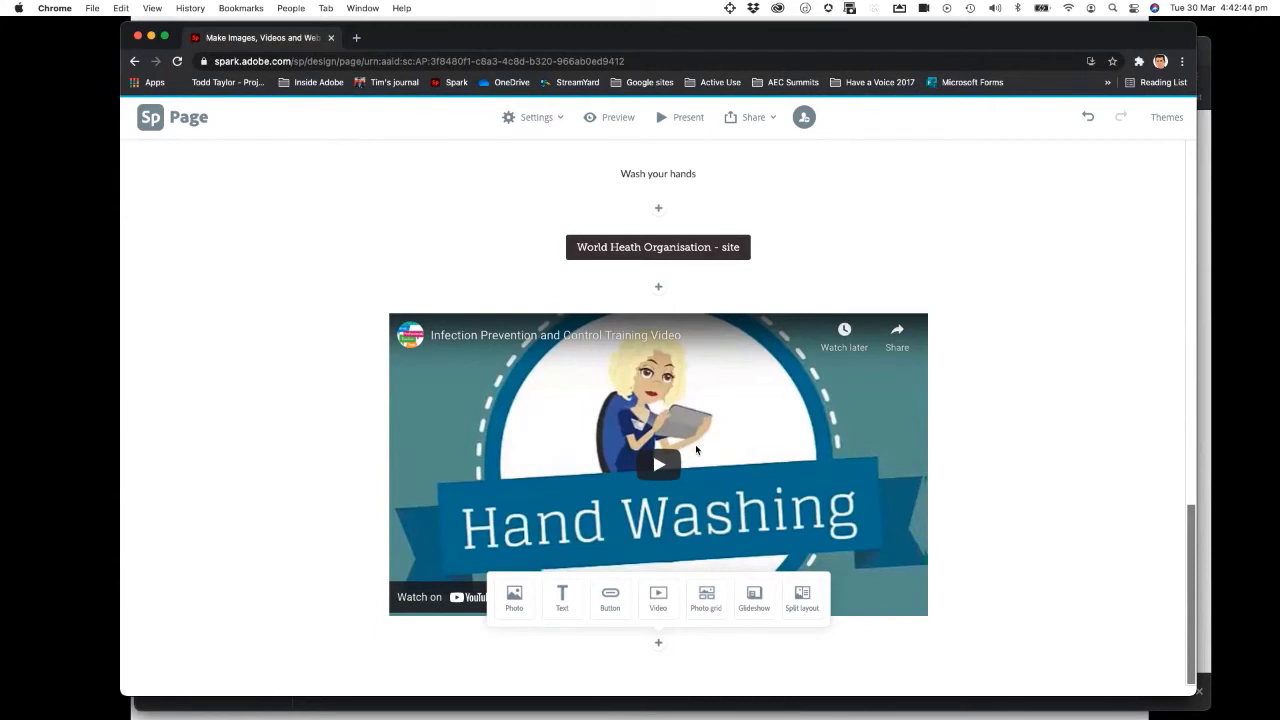
click(704, 603)
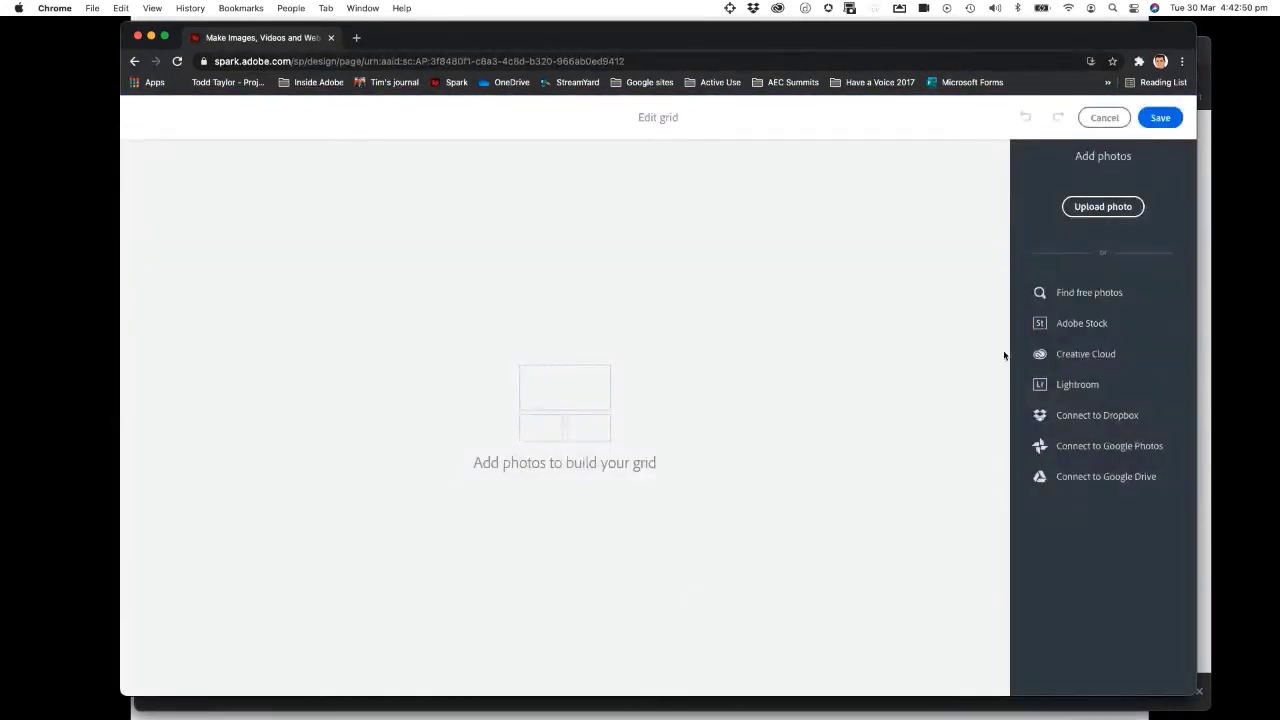
click(1071, 296)
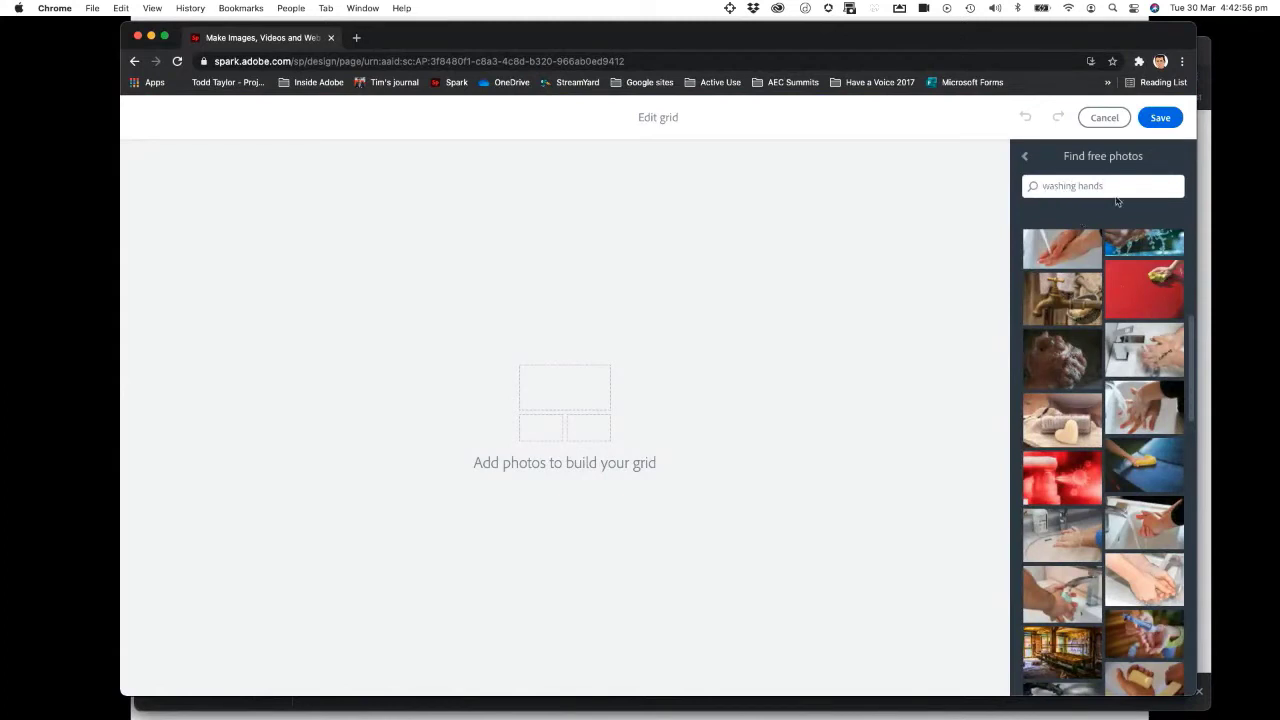
Step: Add seven hand-washing photos to the grid, from hands under running water to hands holding soap under a tap, and save the grid
click(1065, 250)
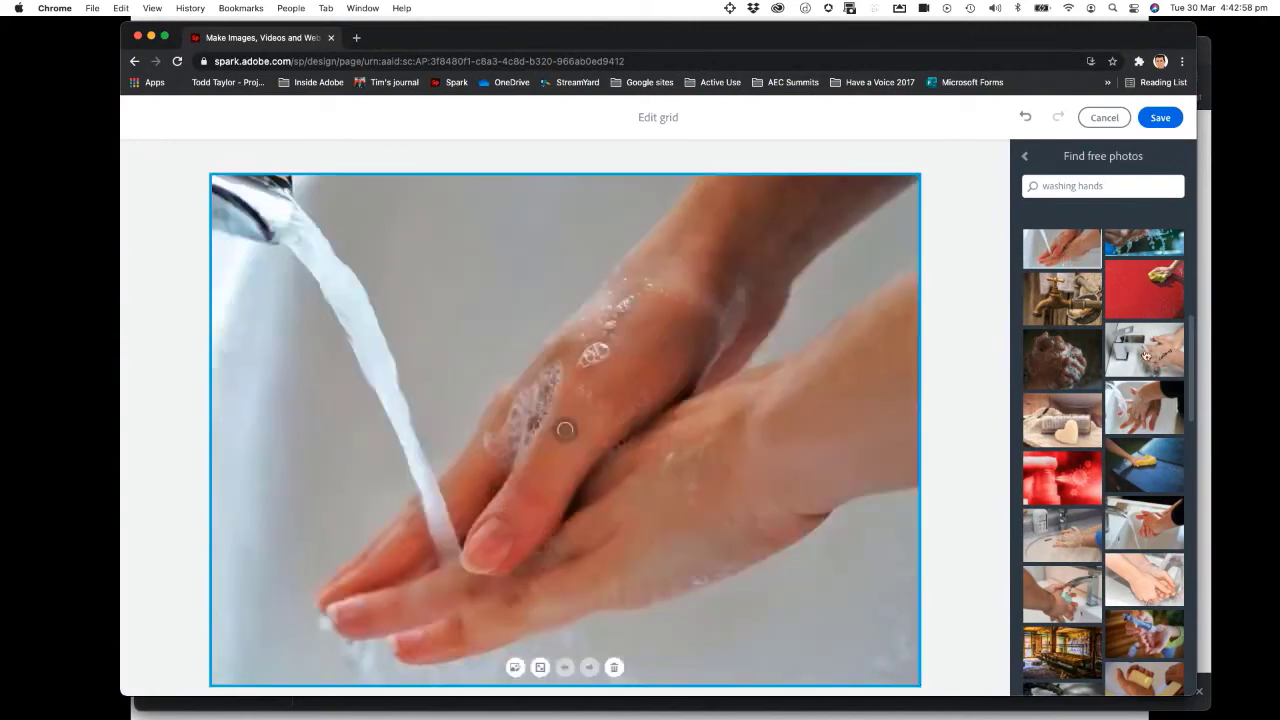
click(1146, 354)
click(1060, 372)
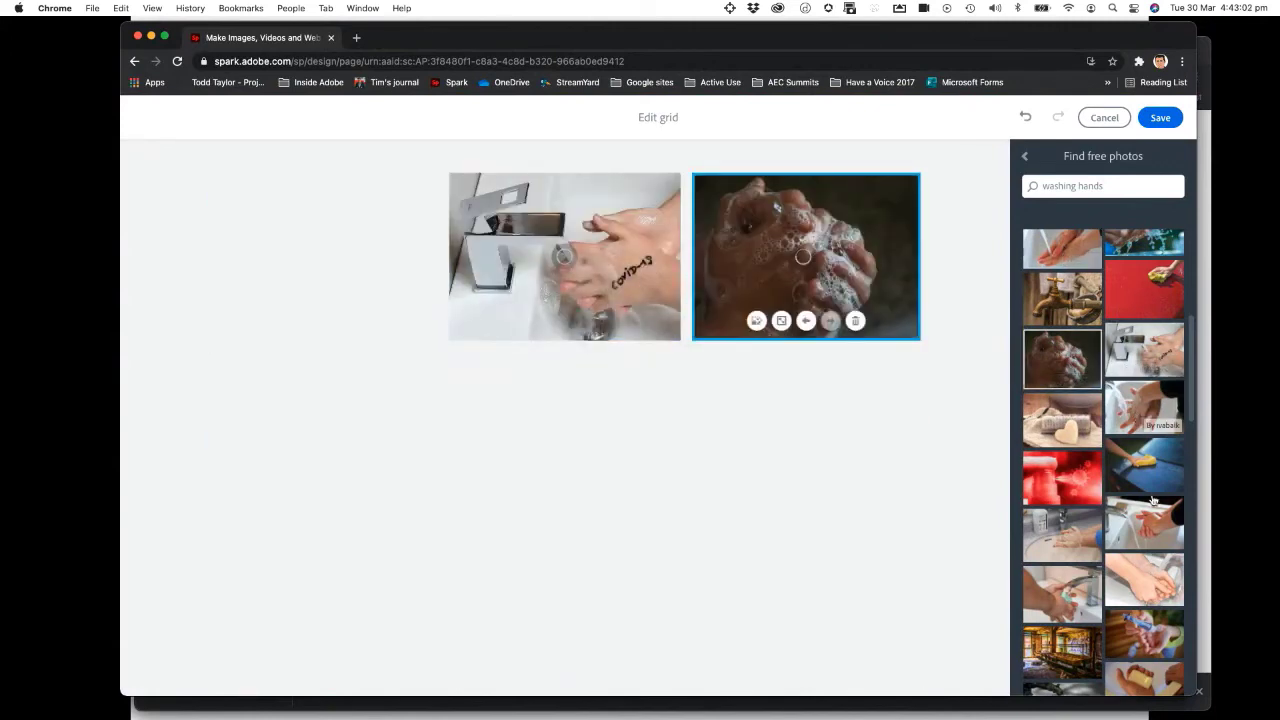
click(1150, 538)
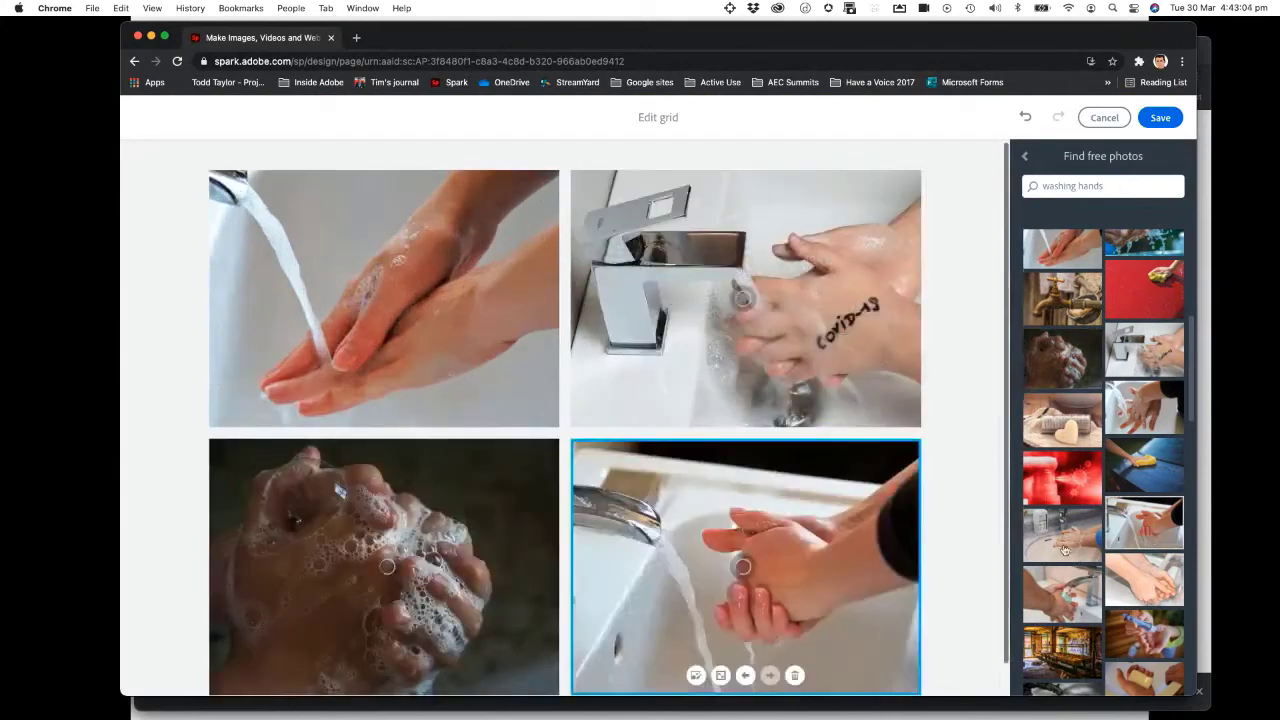
click(1064, 549)
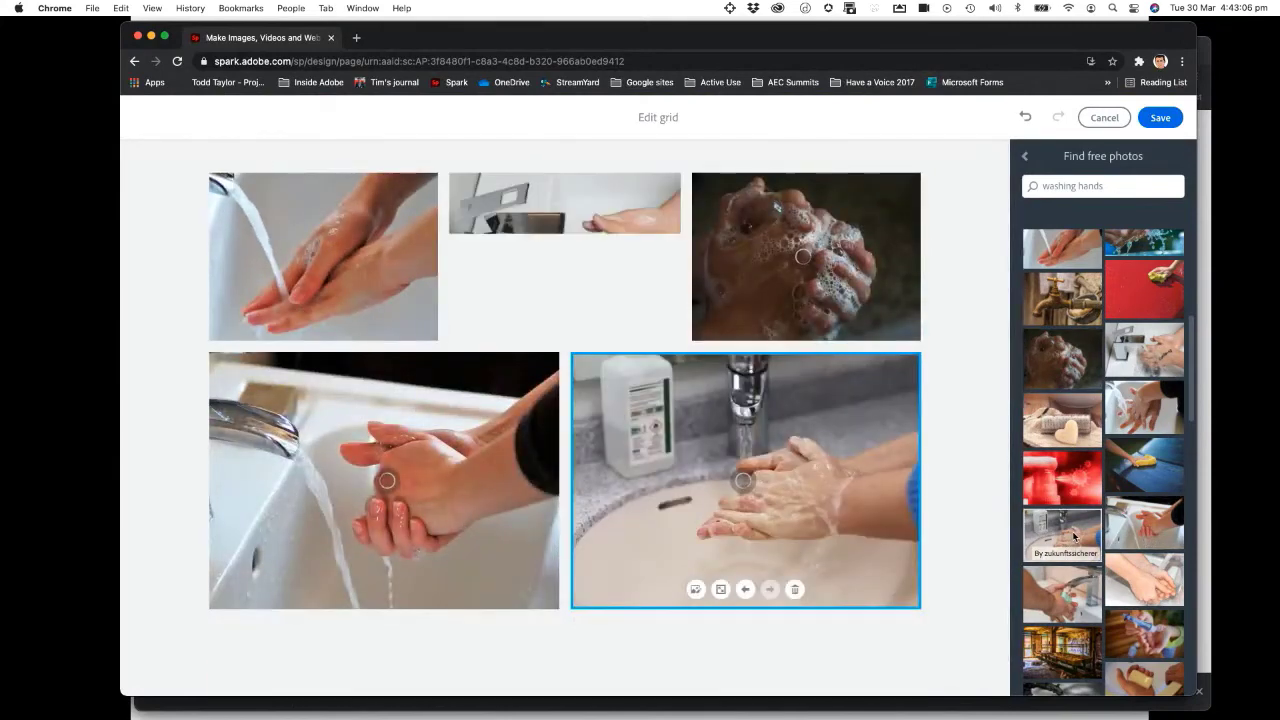
scroll(1074, 537, down, 4)
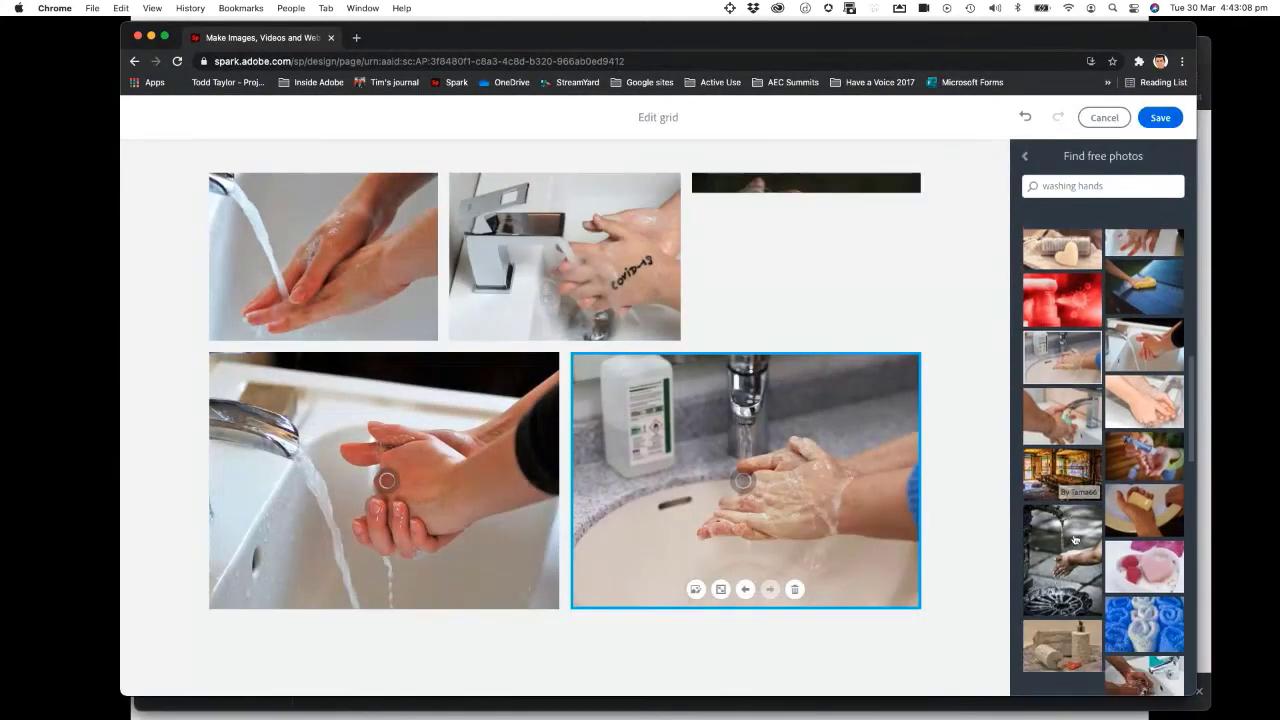
scroll(1074, 540, down, 2)
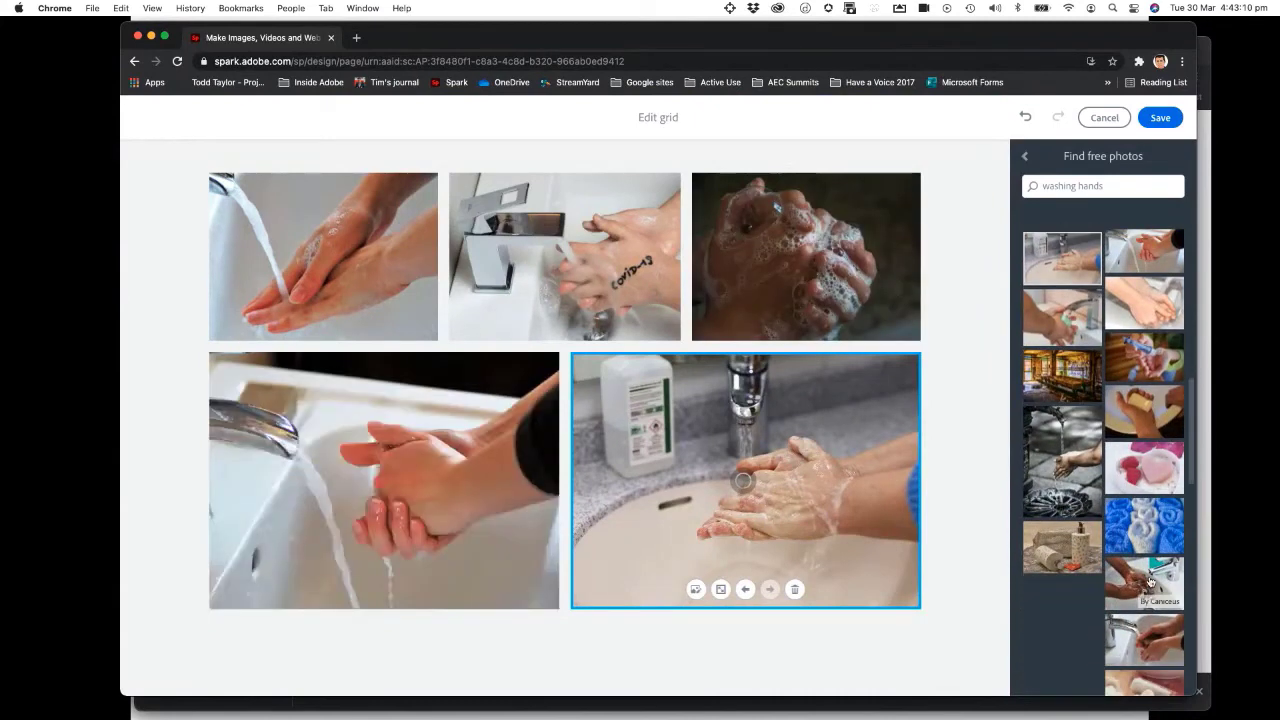
click(1149, 581)
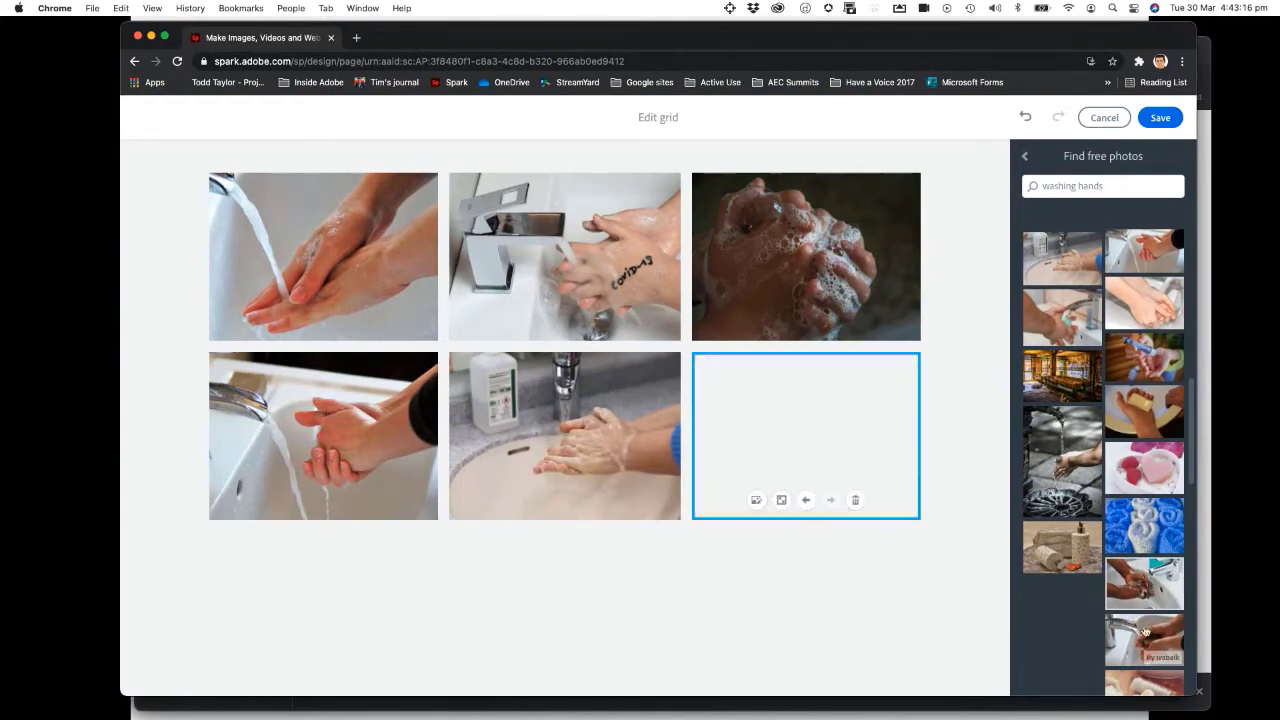
click(1147, 648)
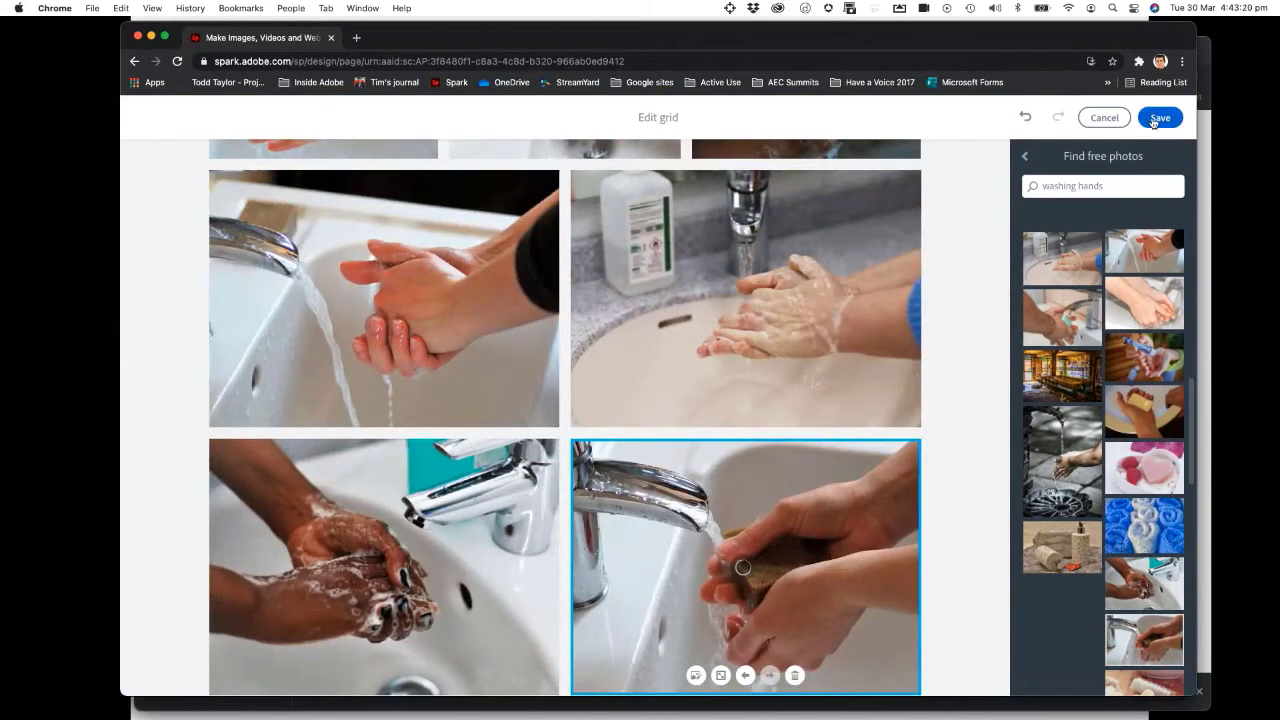
click(1154, 119)
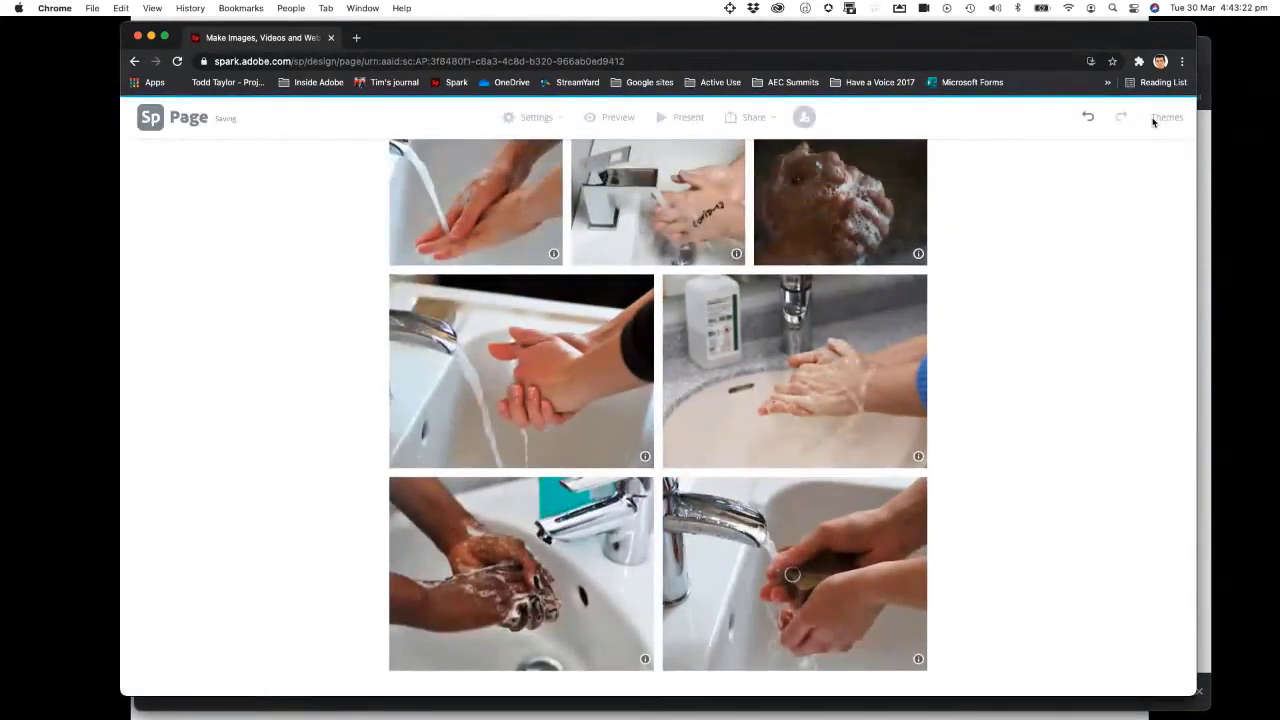
Step: Check the layout of the saved hand-washing photo grid and its position below the embedded video
scroll(1019, 271, up, 5)
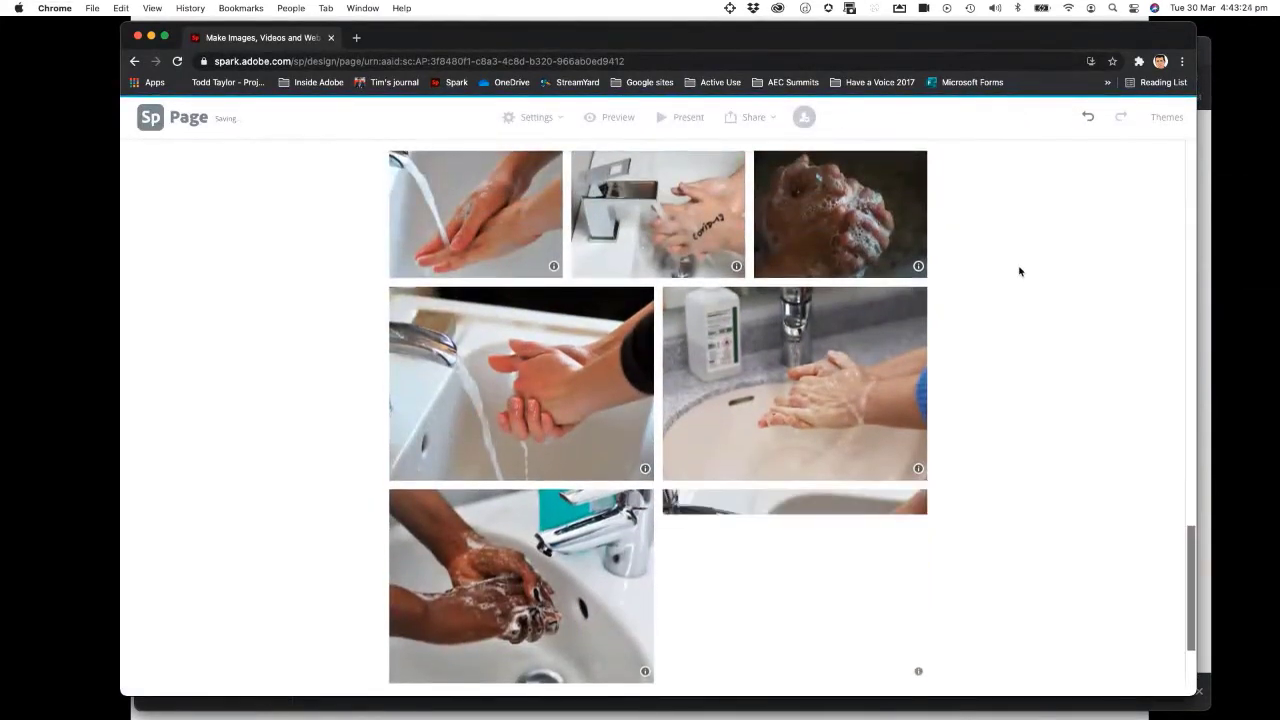
scroll(1019, 271, down, 5)
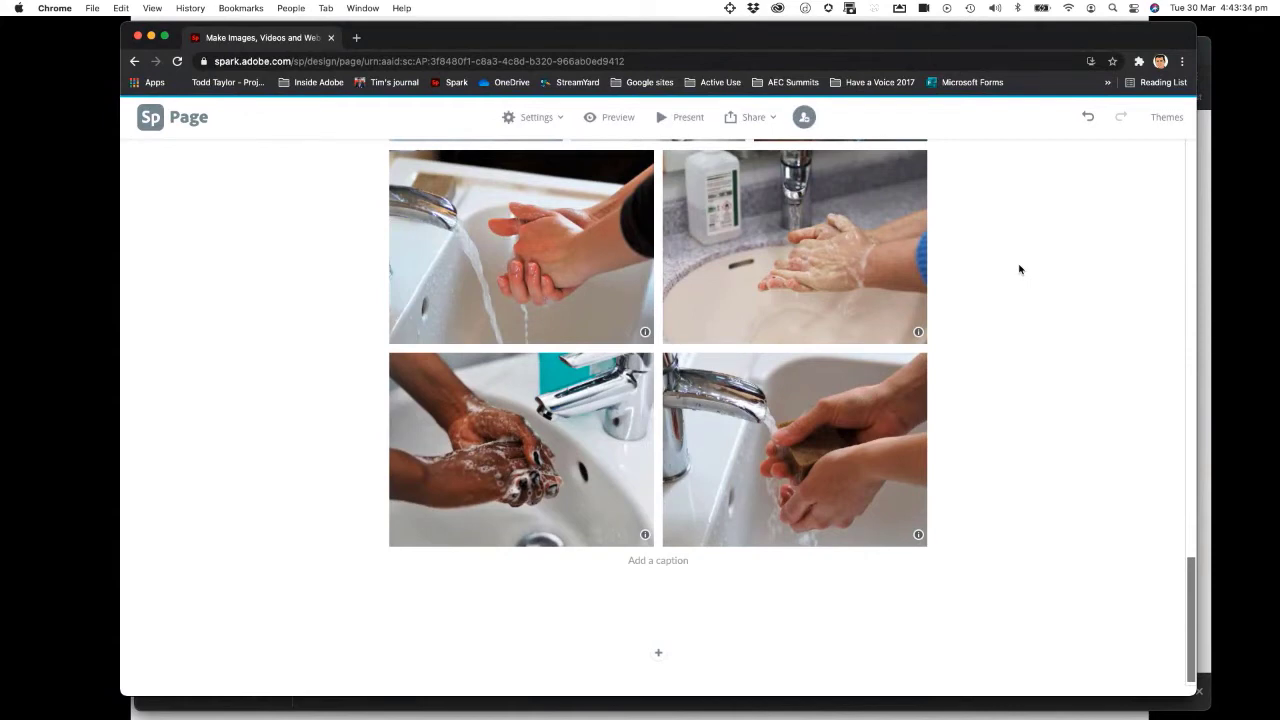
scroll(1019, 269, up, 5)
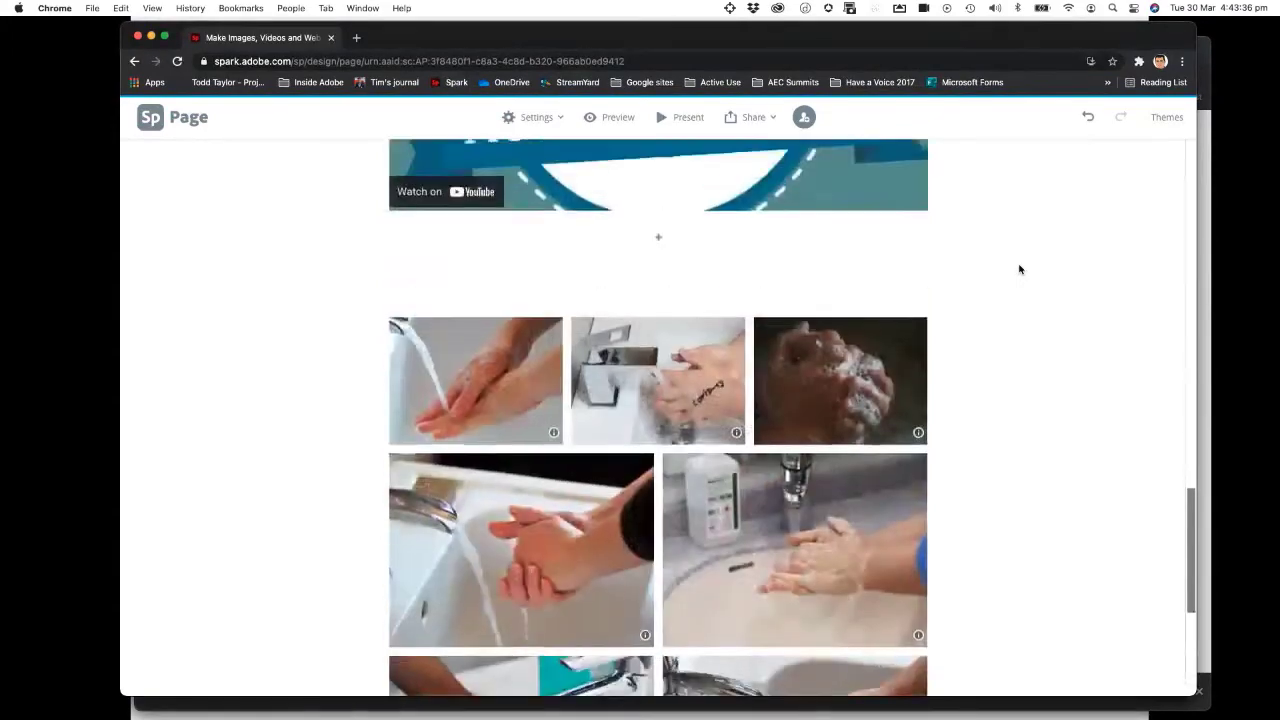
scroll(1019, 269, up, 3)
scroll(1019, 269, down, 8)
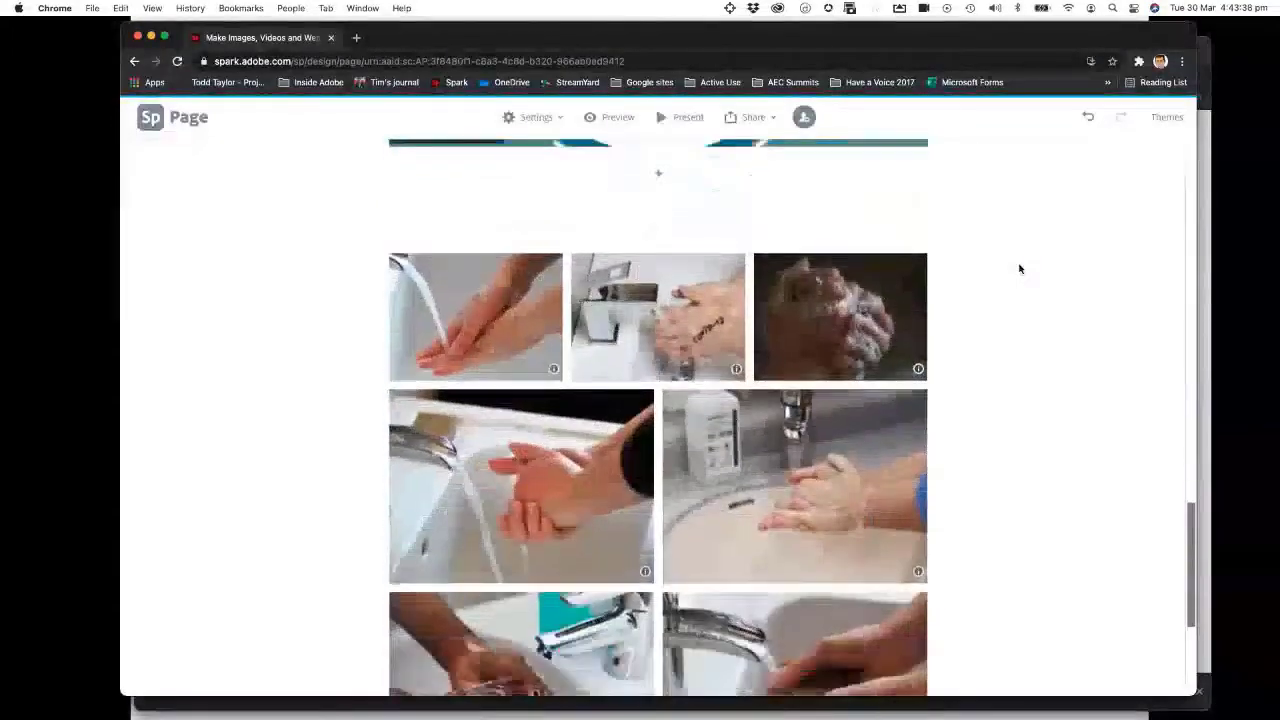
scroll(1003, 266, up, 3)
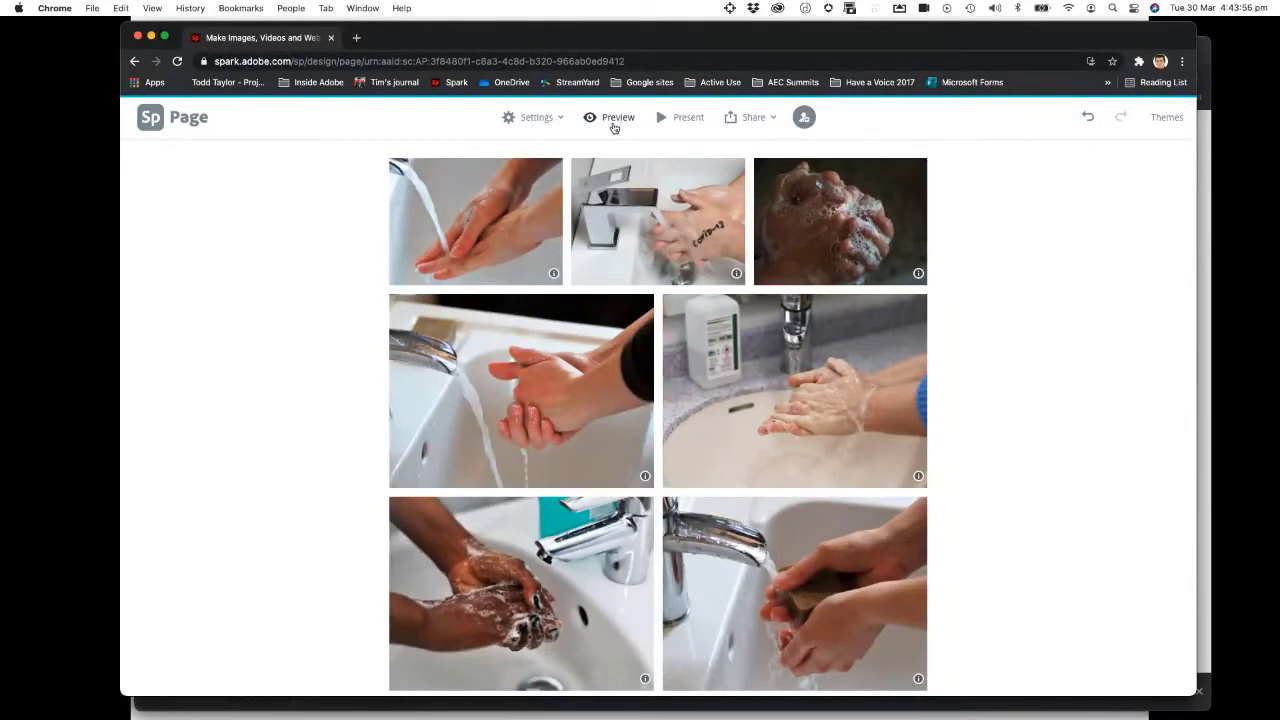
Step: Preview the Hand Hygiene page and look through it from the title photo down to the photo grid
click(612, 119)
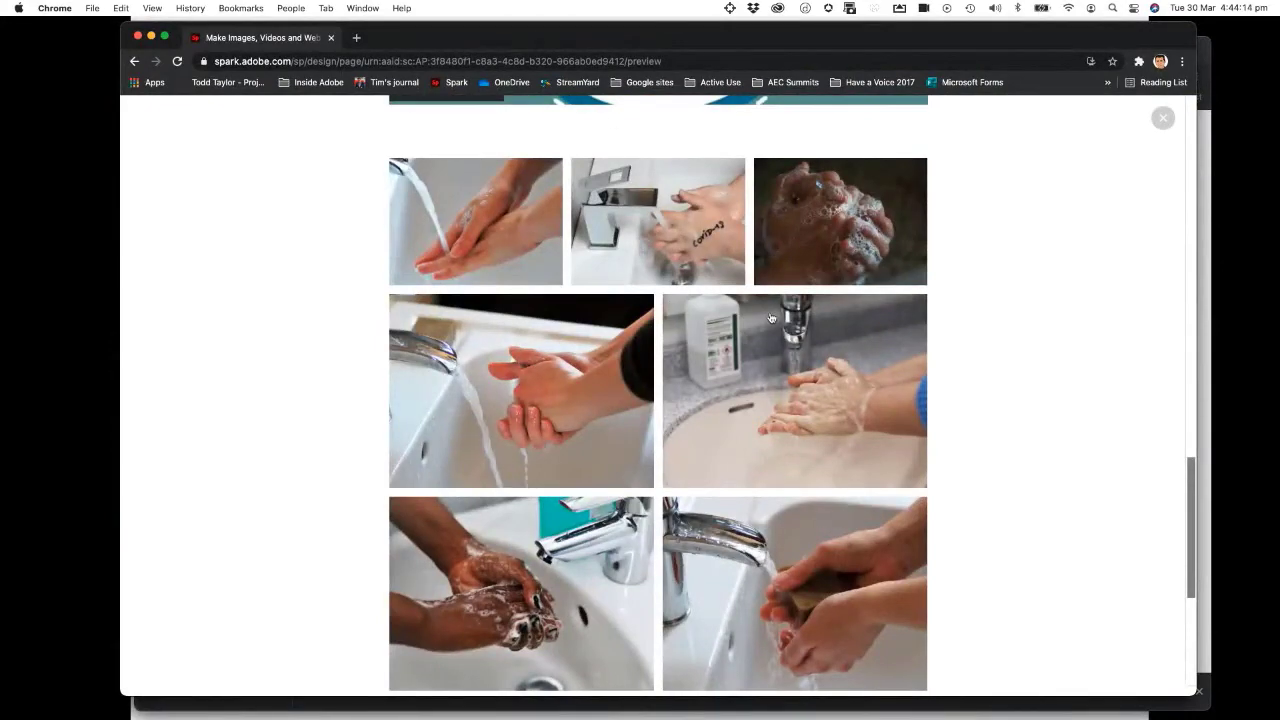
scroll(770, 318, up, 15)
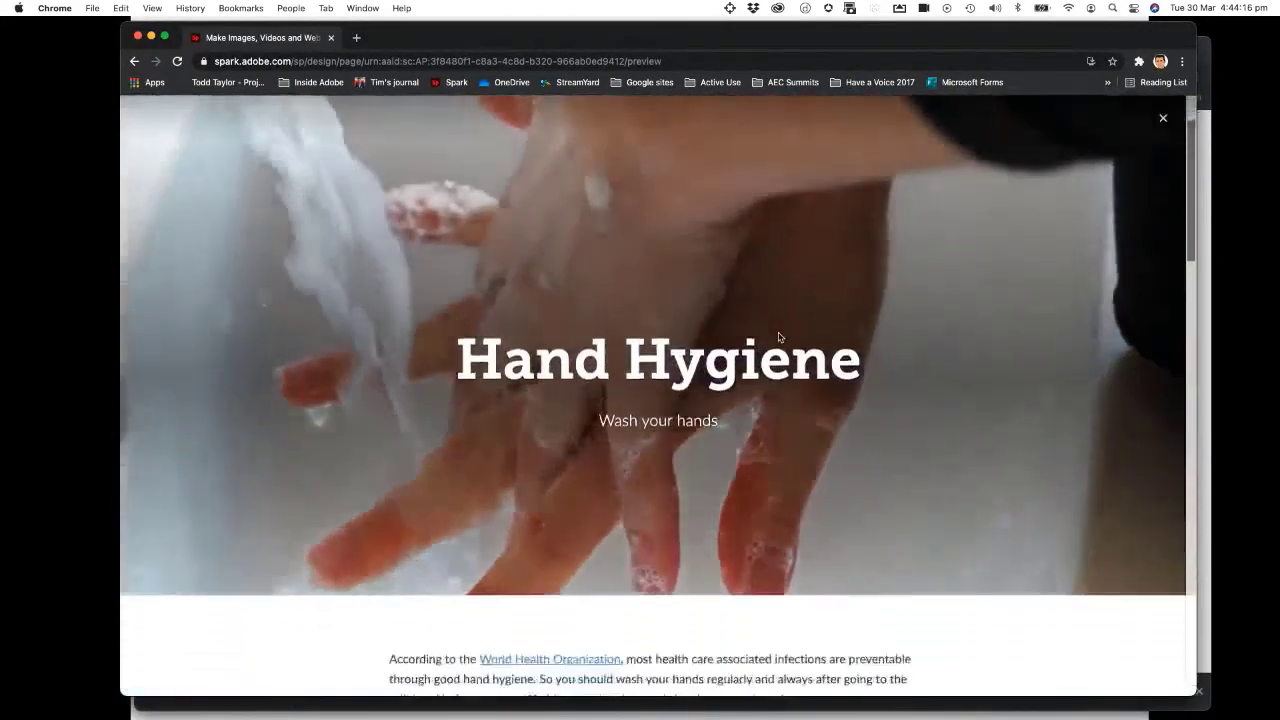
scroll(780, 337, down, 6)
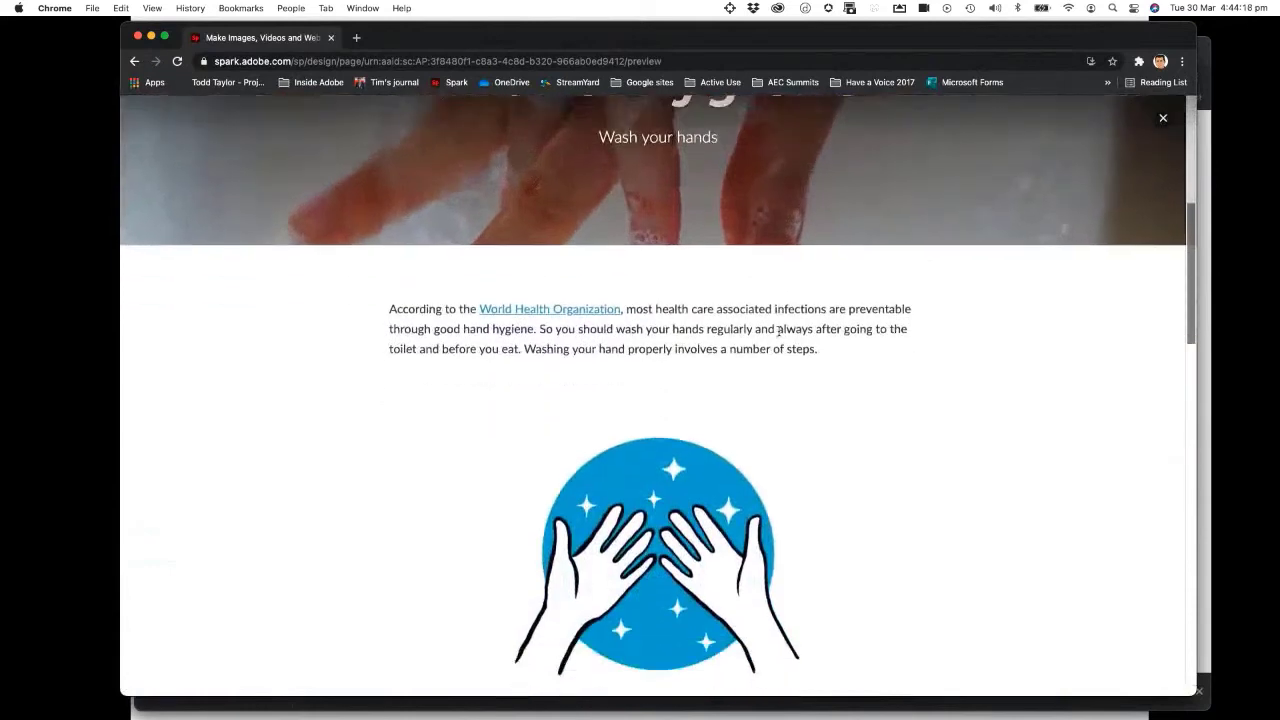
scroll(779, 331, down, 9)
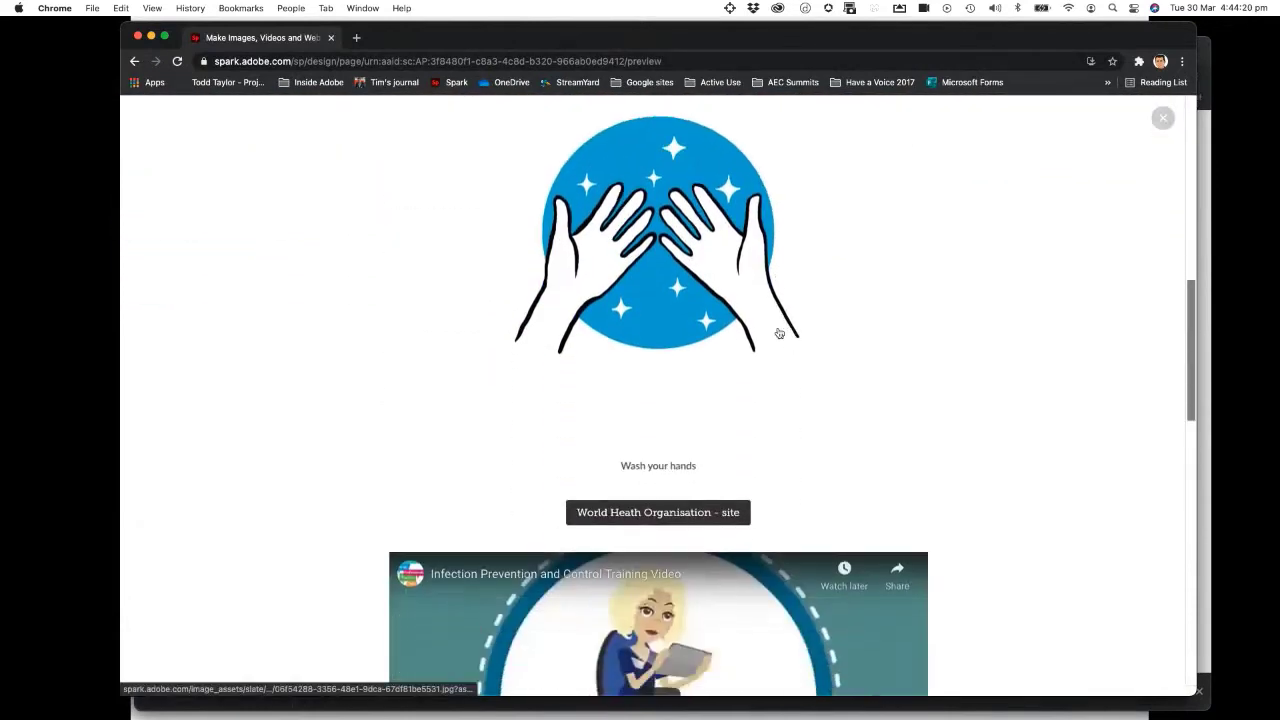
scroll(779, 333, down, 2)
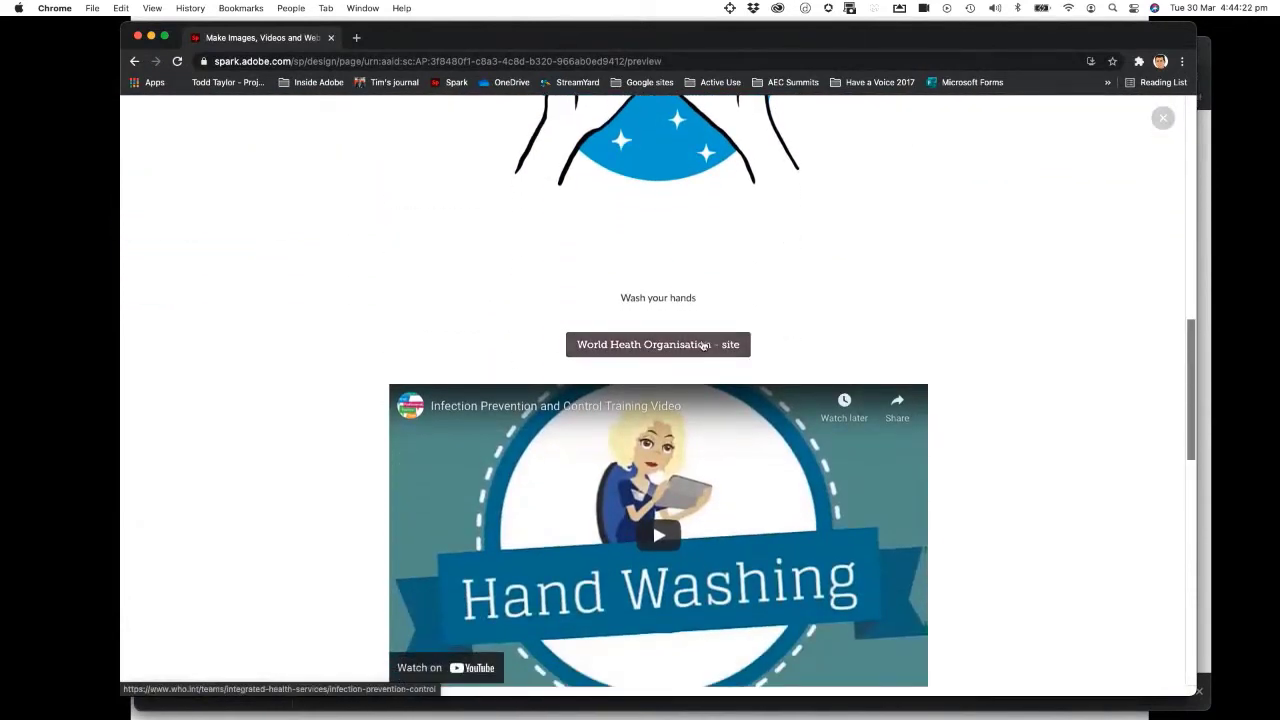
scroll(703, 344, down, 3)
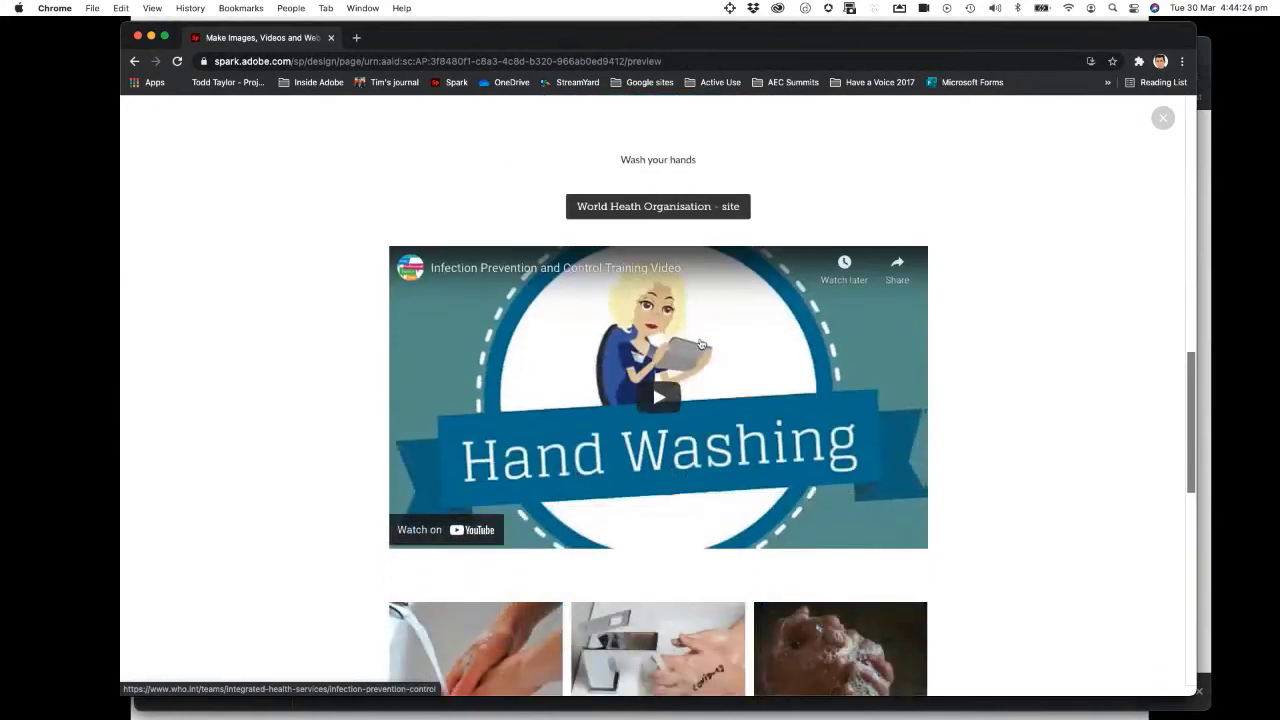
scroll(701, 344, down, 3)
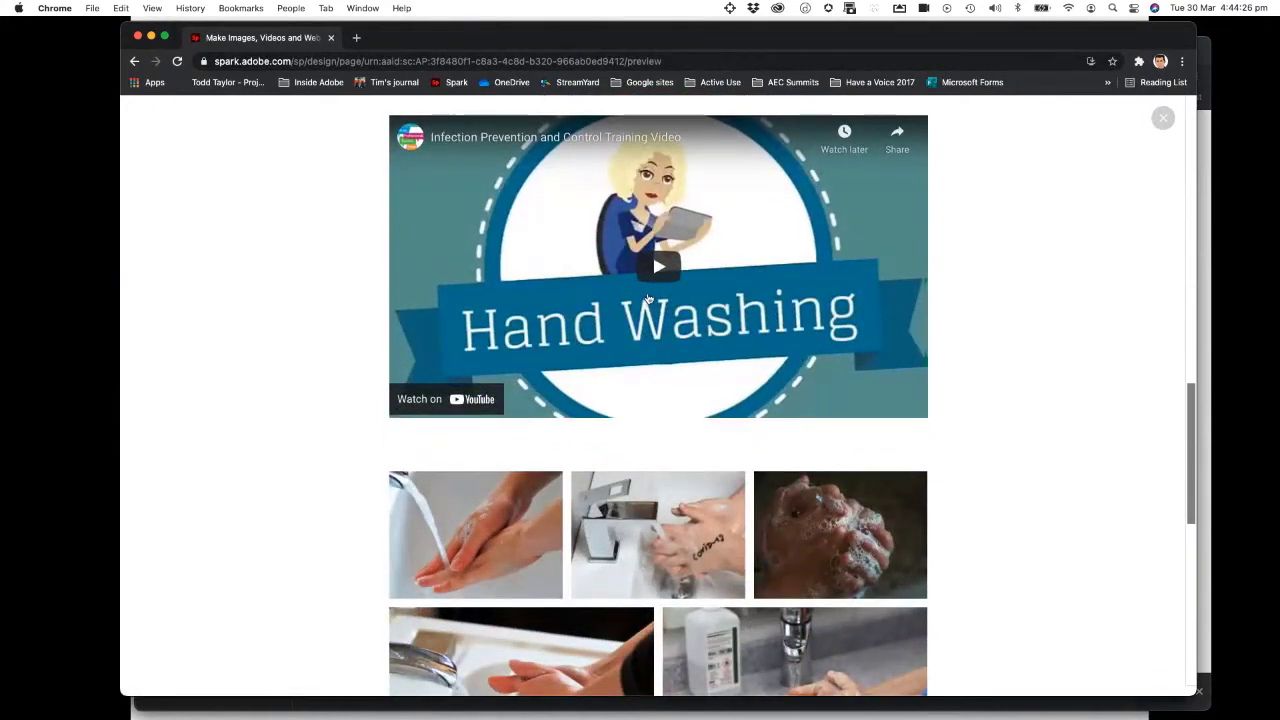
scroll(647, 300, down, 5)
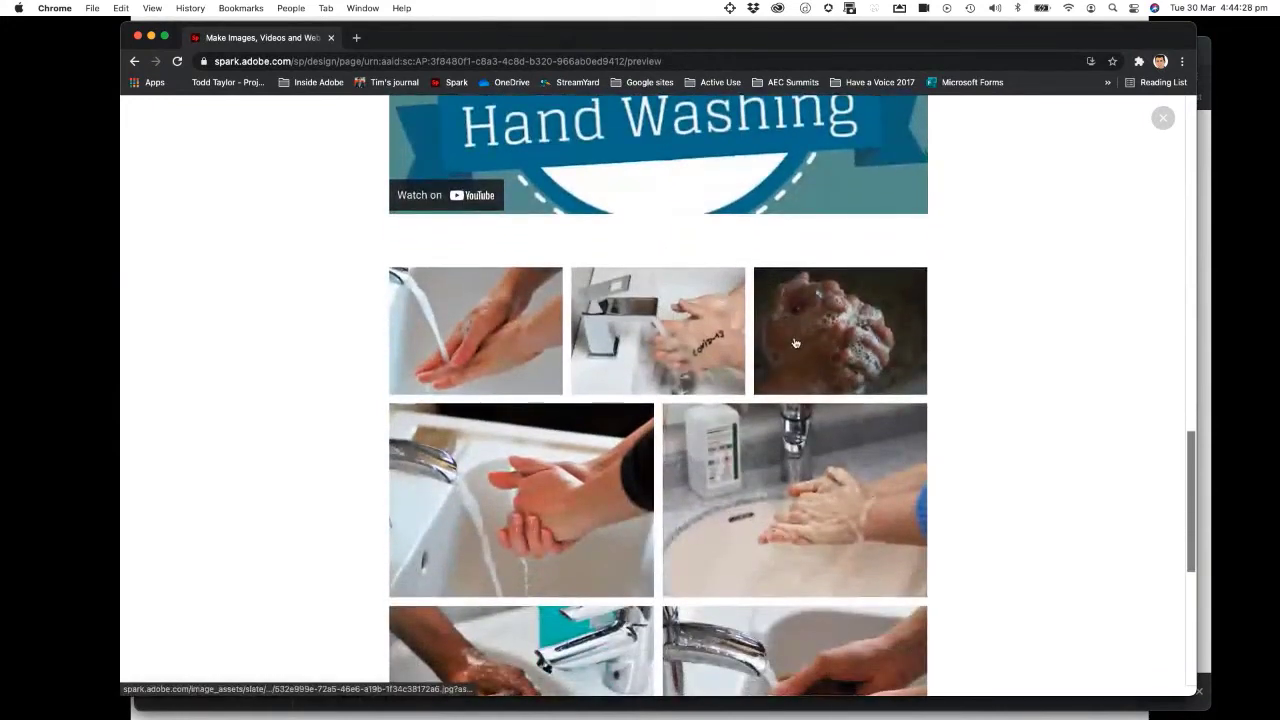
Step: Enlarge the first grid photo in the preview, browse back and forth through the first five photos, and close the enlarged view
scroll(797, 340, down, 2)
click(488, 237)
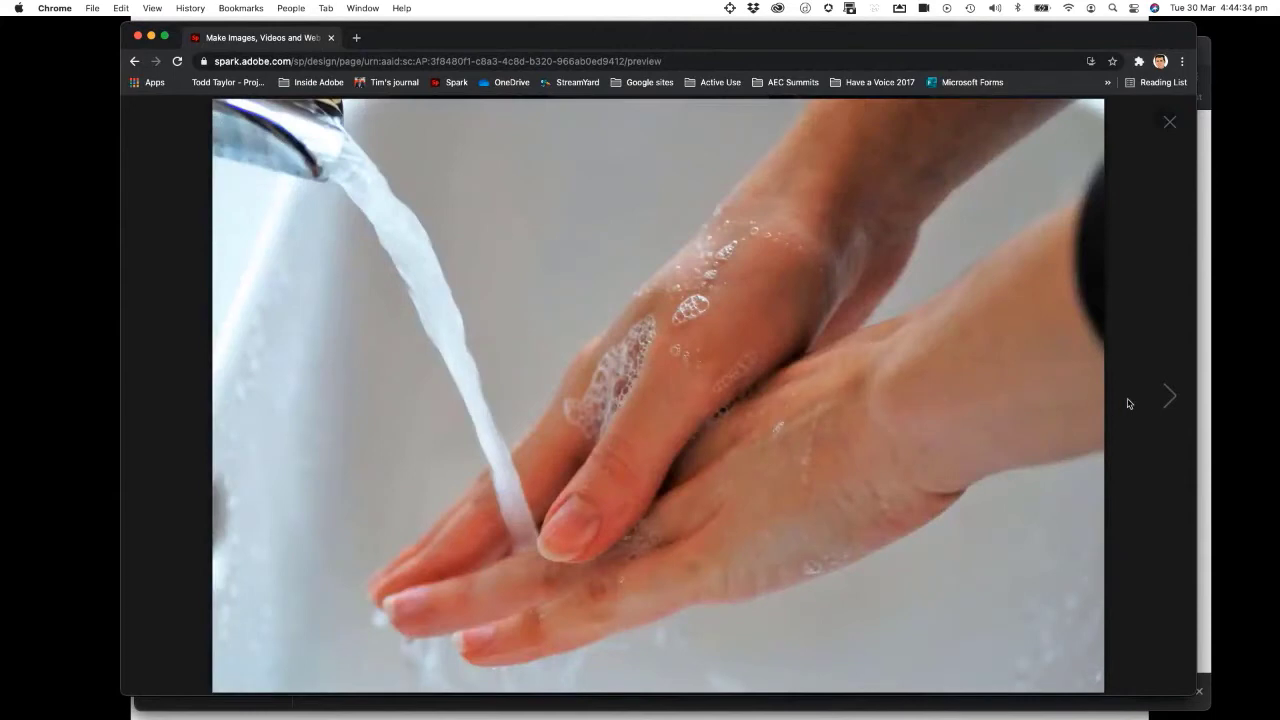
click(1170, 398)
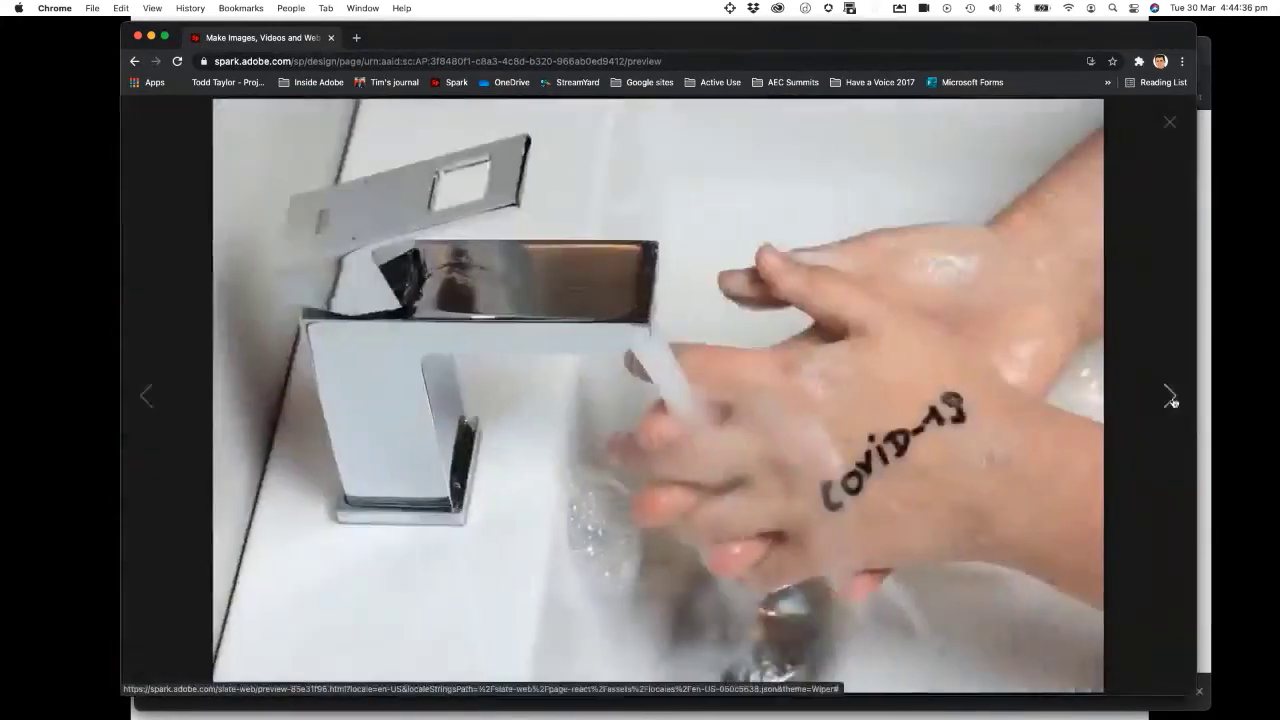
click(1168, 396)
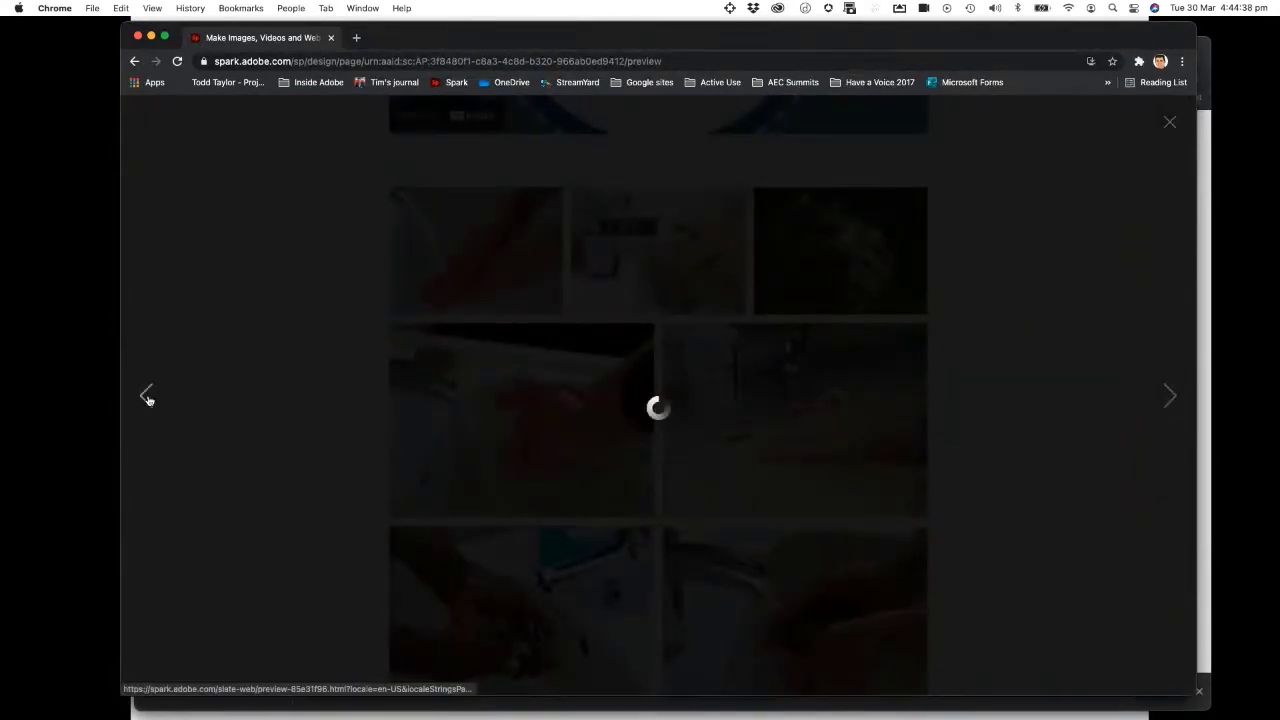
click(147, 398)
click(147, 398)
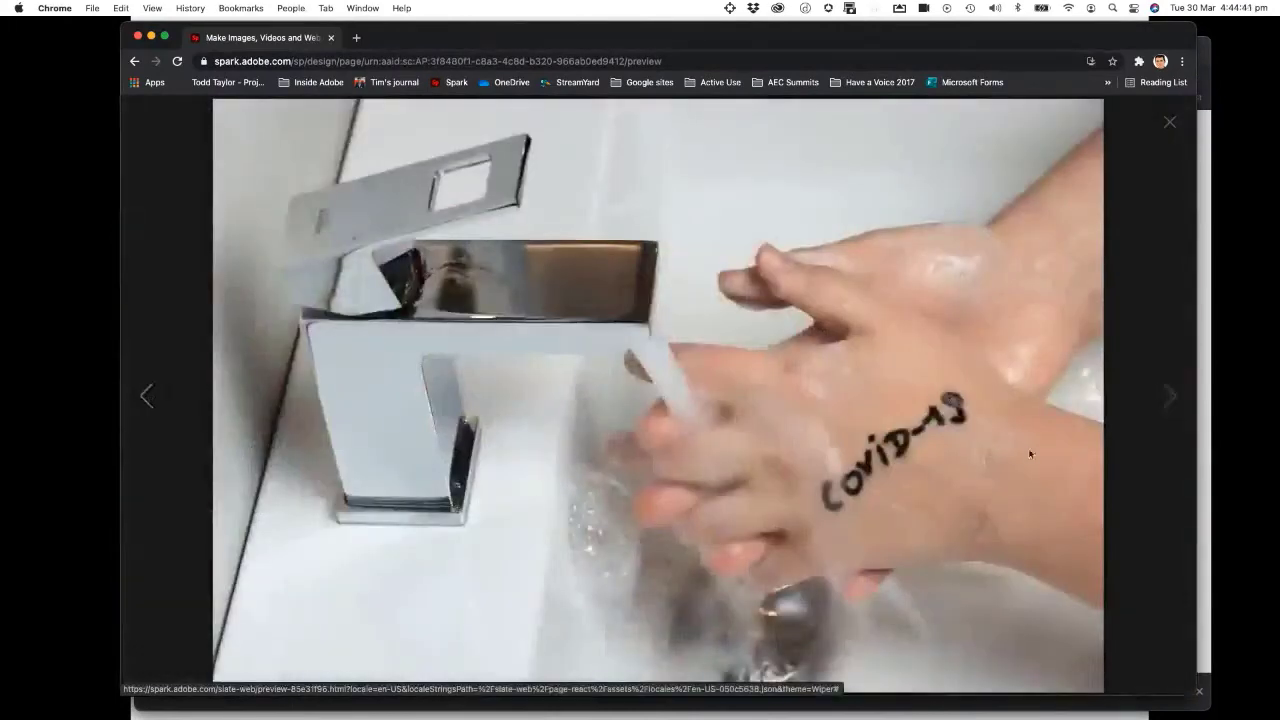
click(1169, 398)
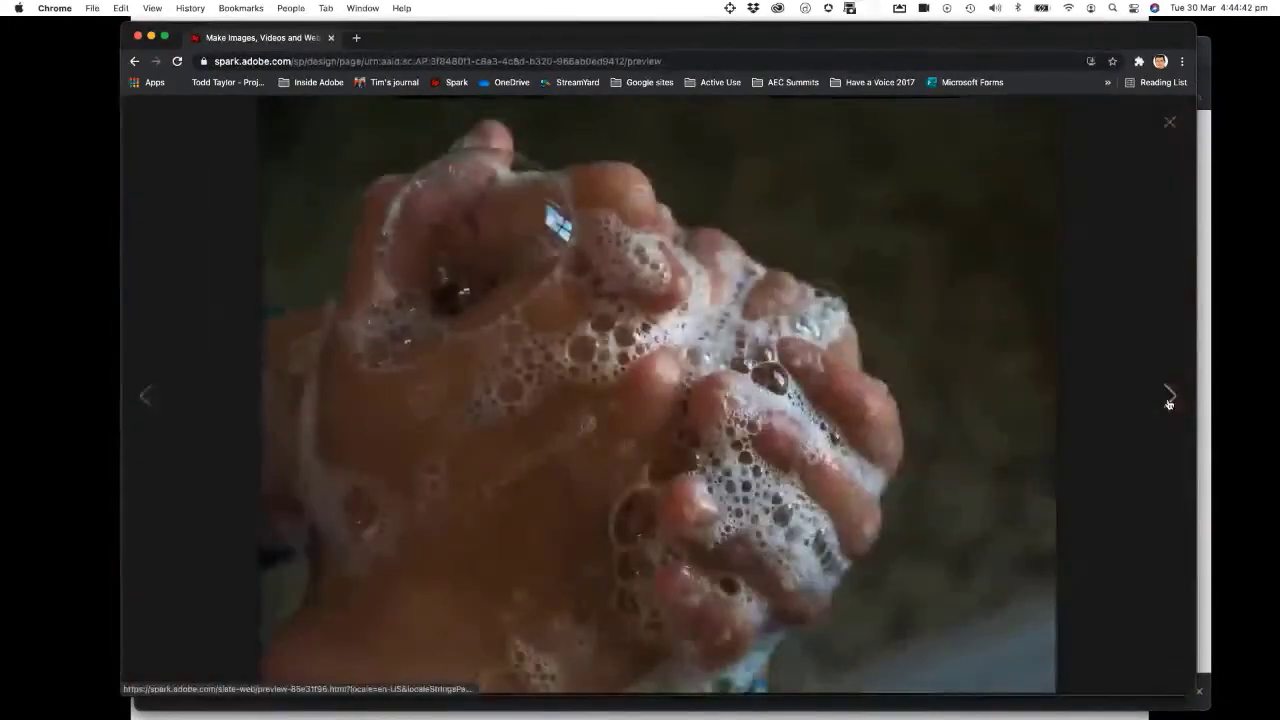
click(1172, 401)
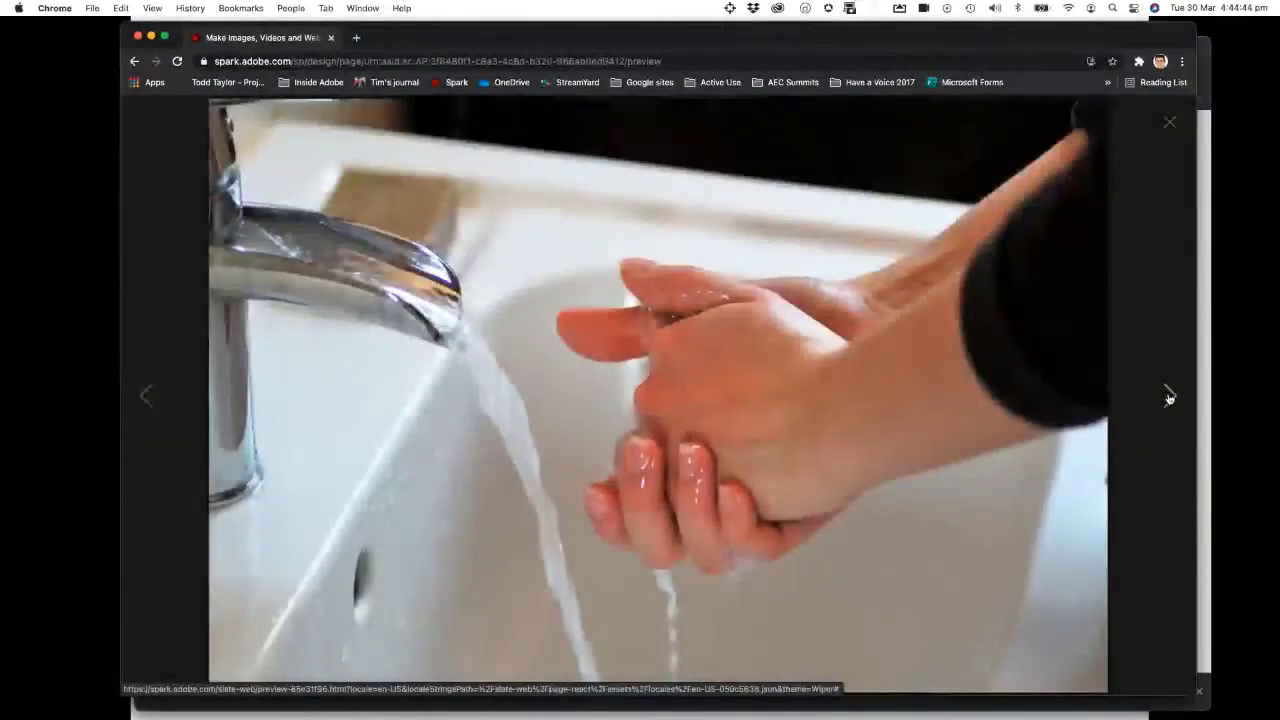
click(1169, 396)
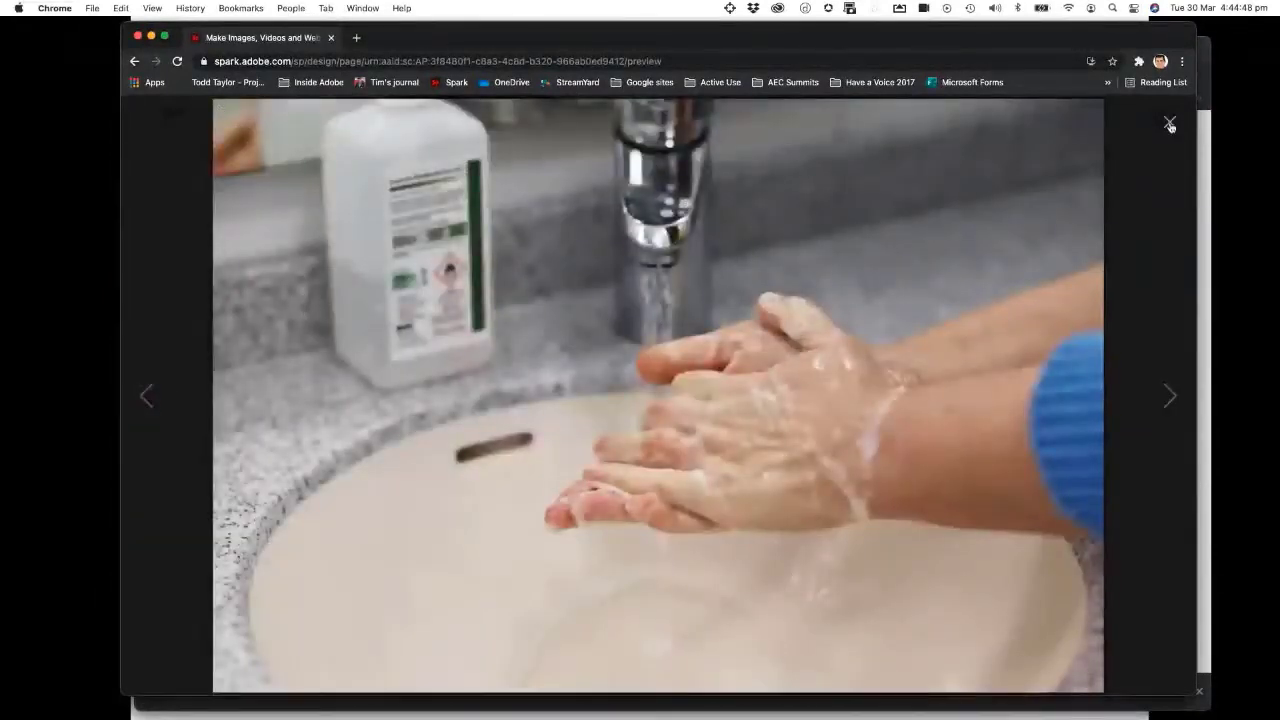
click(1169, 124)
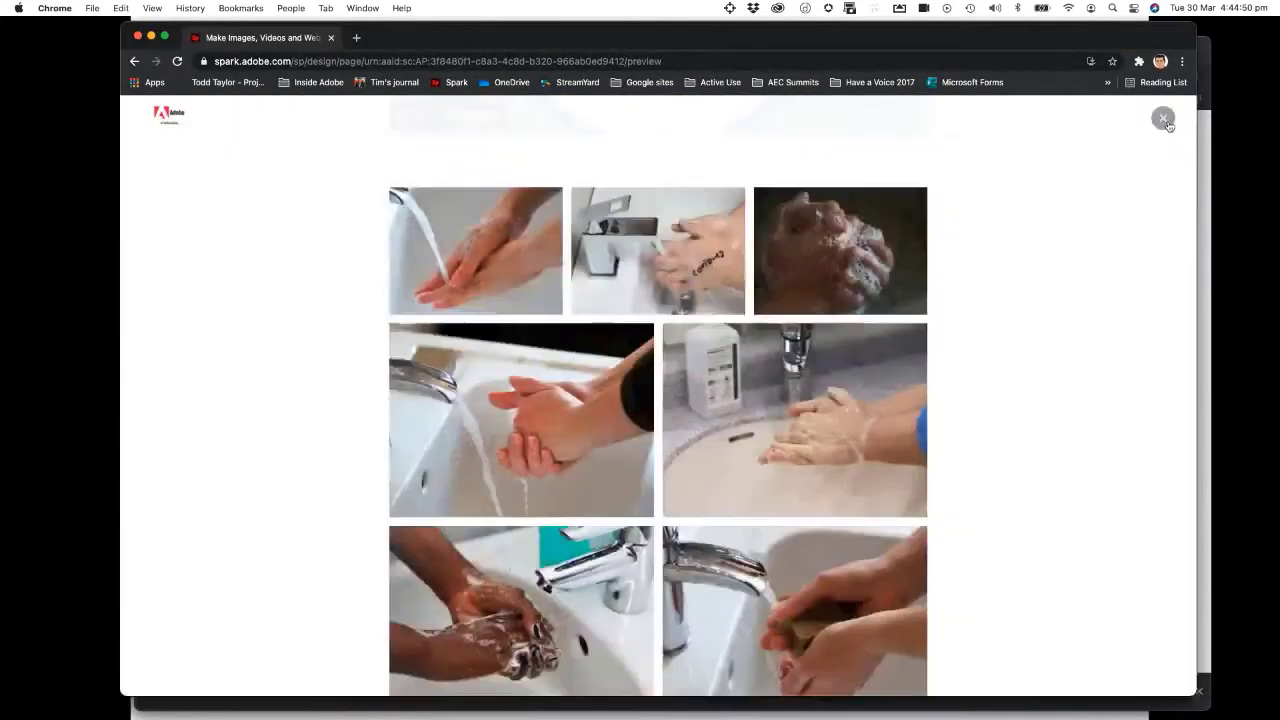
Step: Examine the image credits and the branded footer at the end of the previewed page, and return to the editor
scroll(1008, 400, down, 5)
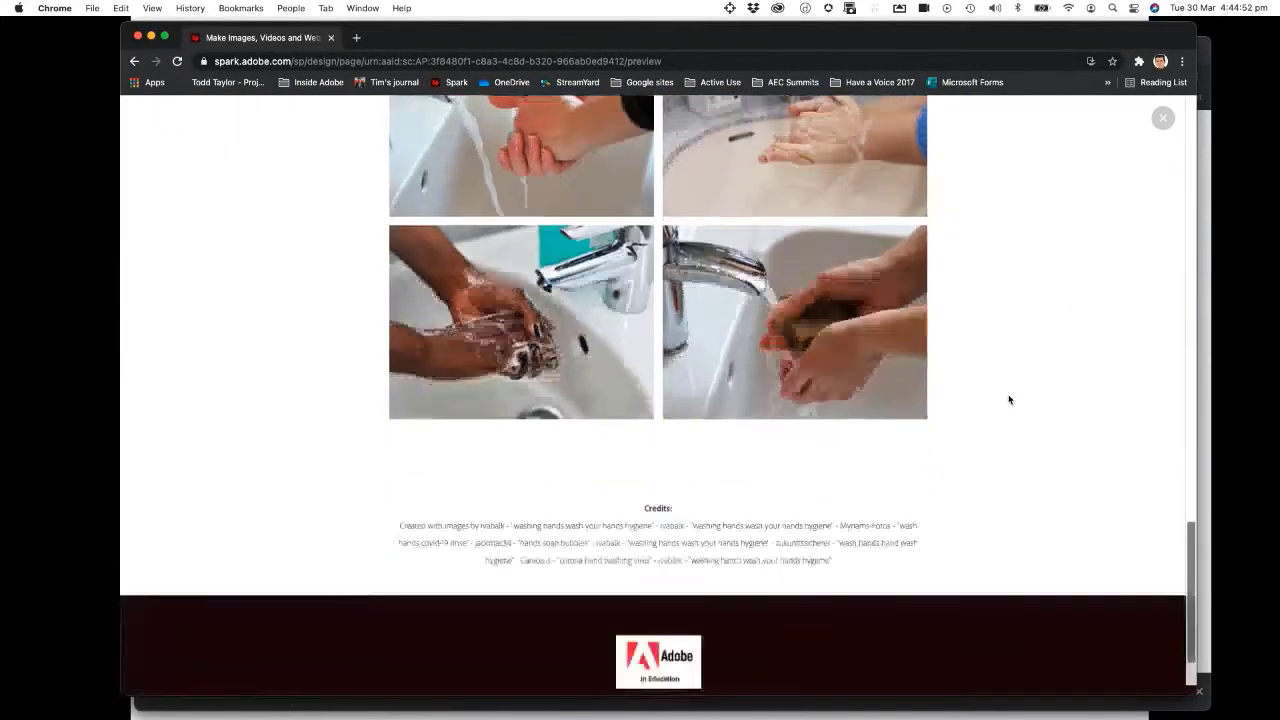
scroll(1010, 398, down, 2)
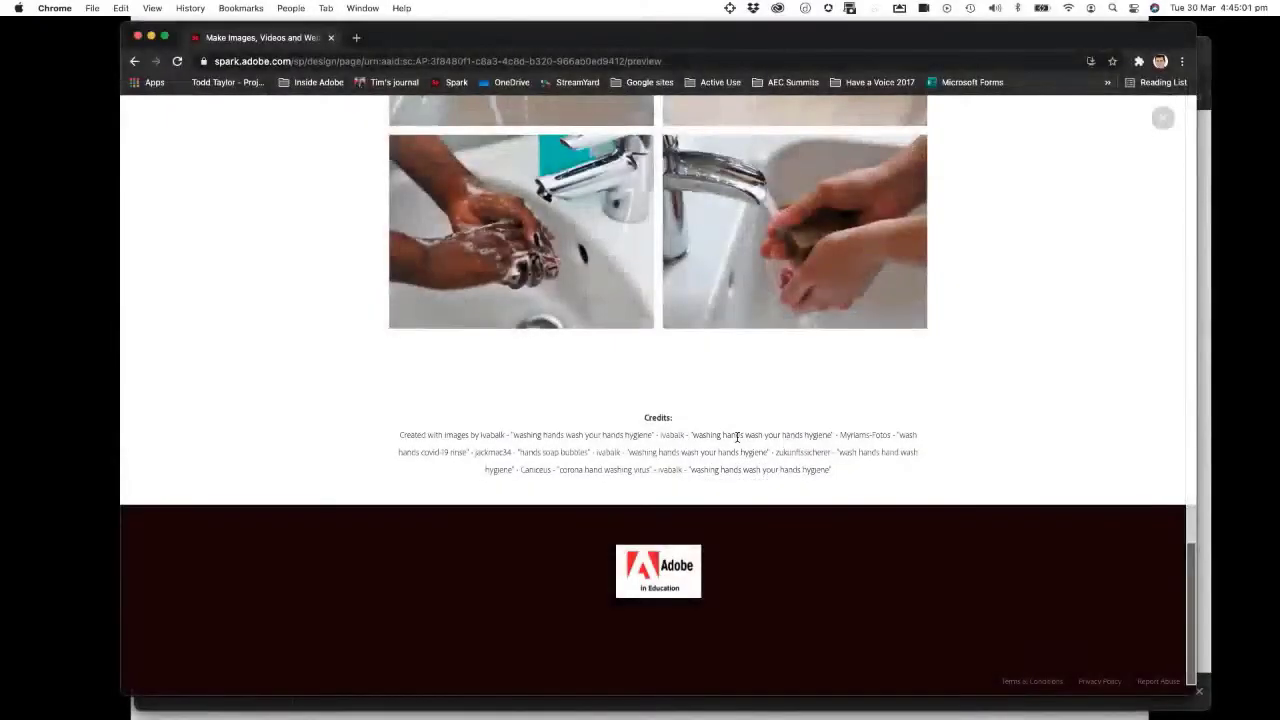
scroll(737, 446, up, 1)
scroll(737, 446, up, 3)
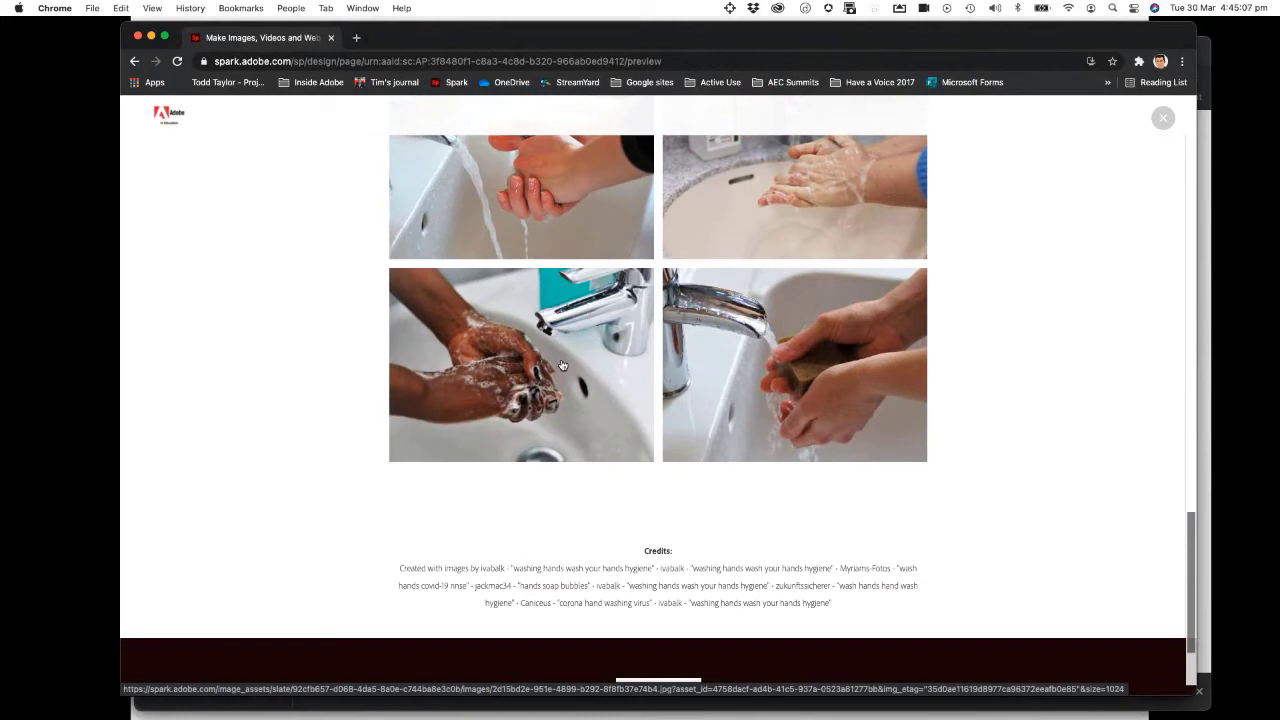
scroll(562, 365, down, 3)
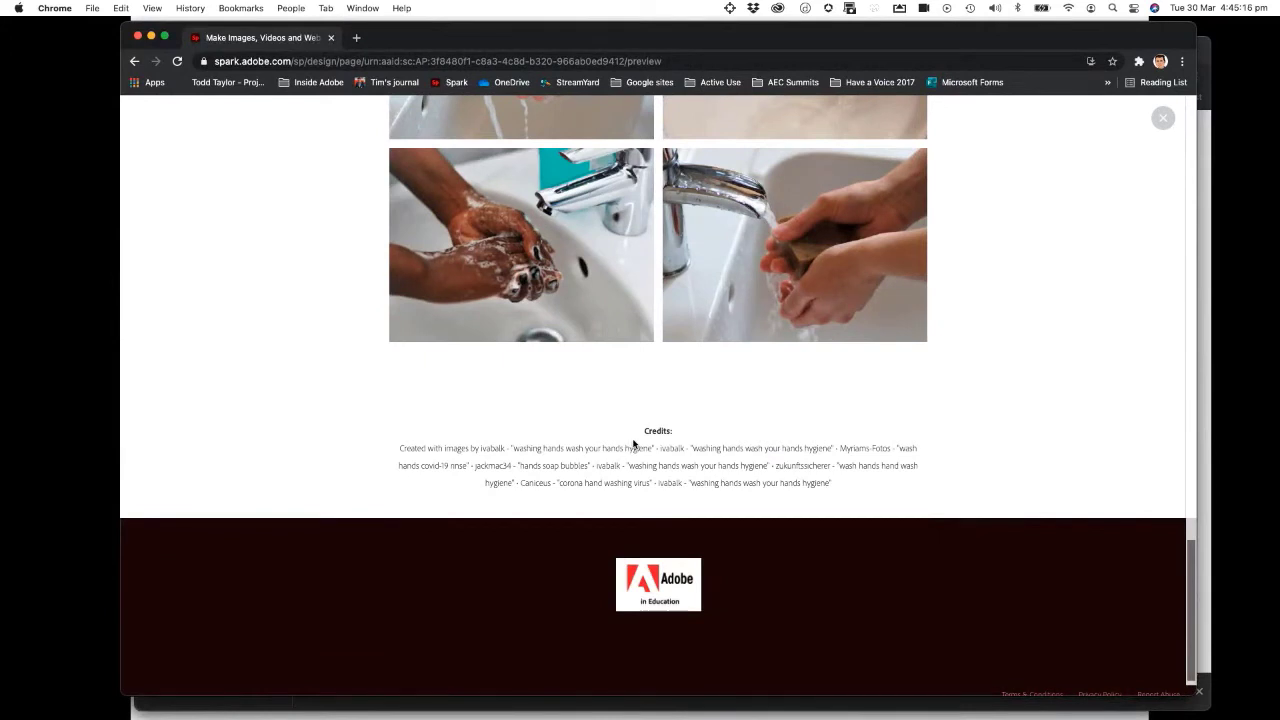
scroll(963, 388, up, 3)
scroll(965, 387, up, 4)
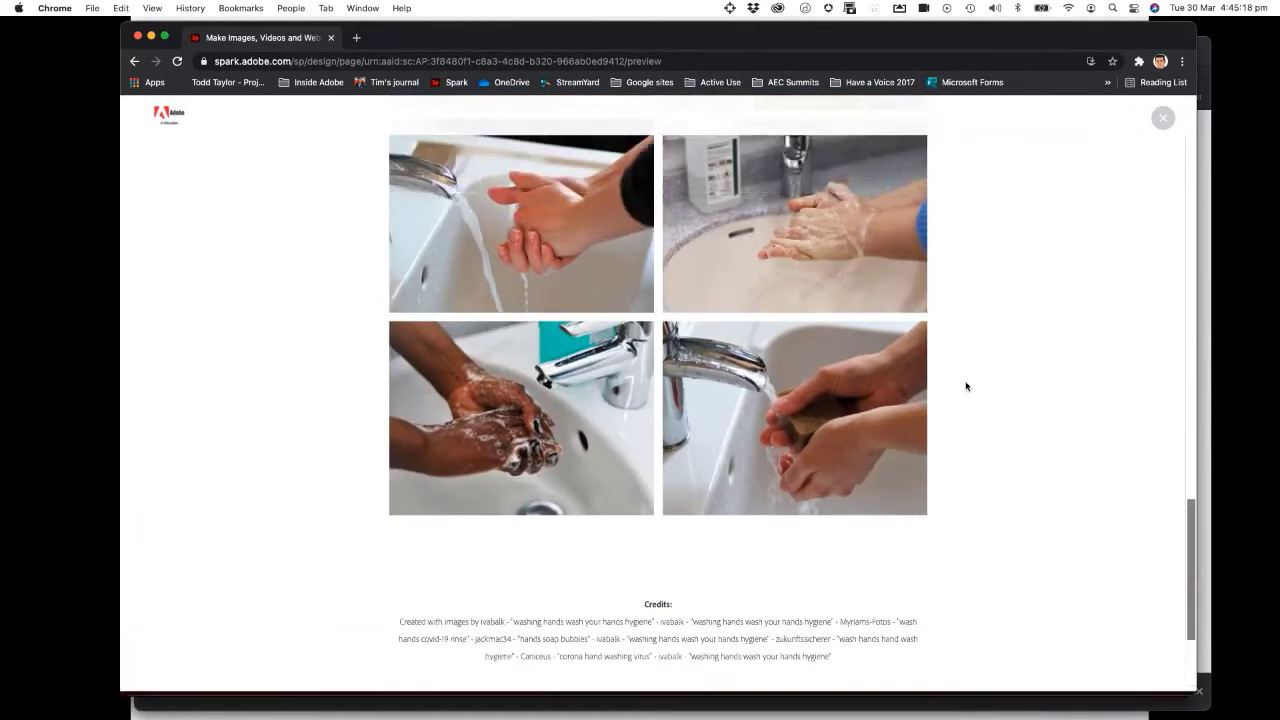
click(1160, 120)
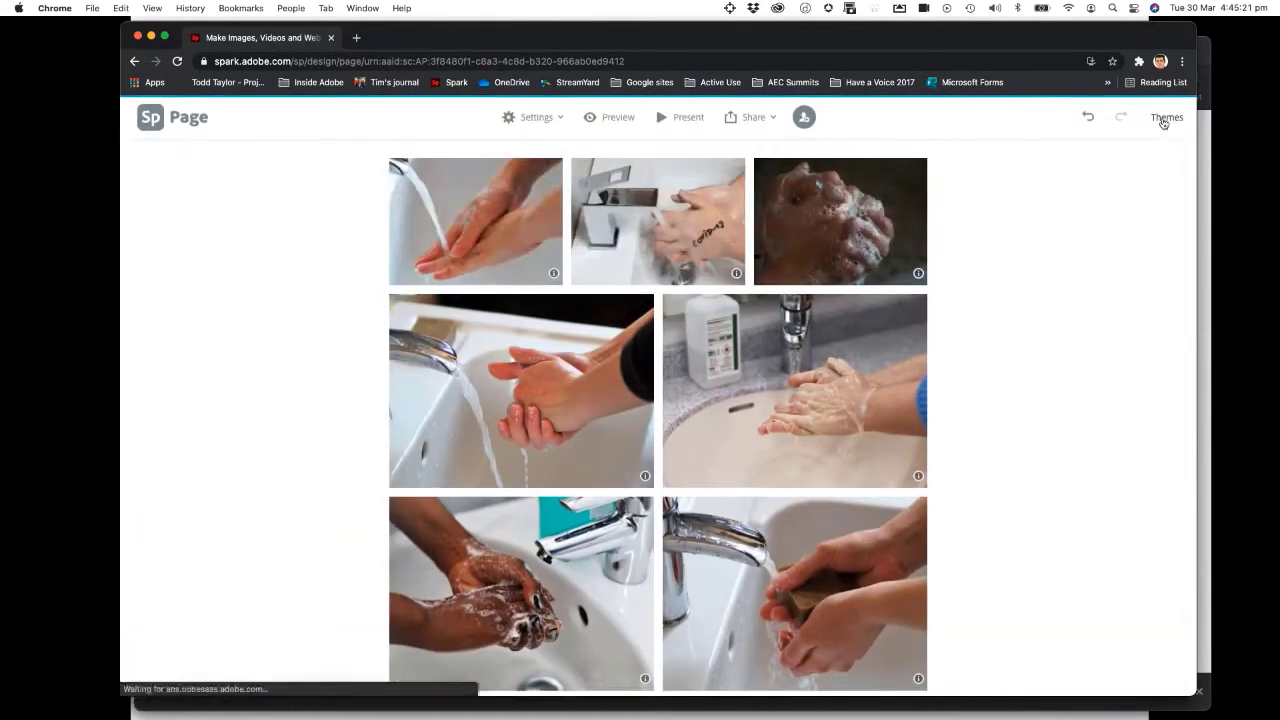
Step: Present the Hand Hygiene page full screen and go through it from the title photo to the last row of grid photos
click(700, 133)
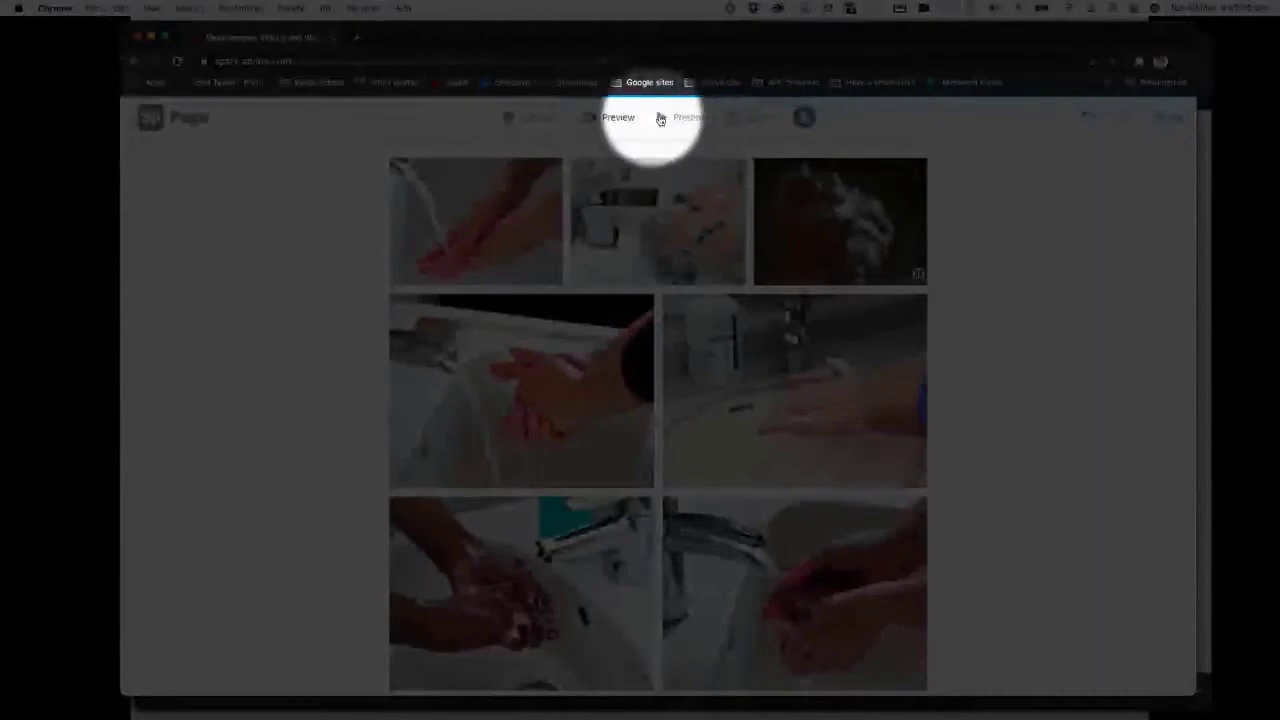
click(669, 118)
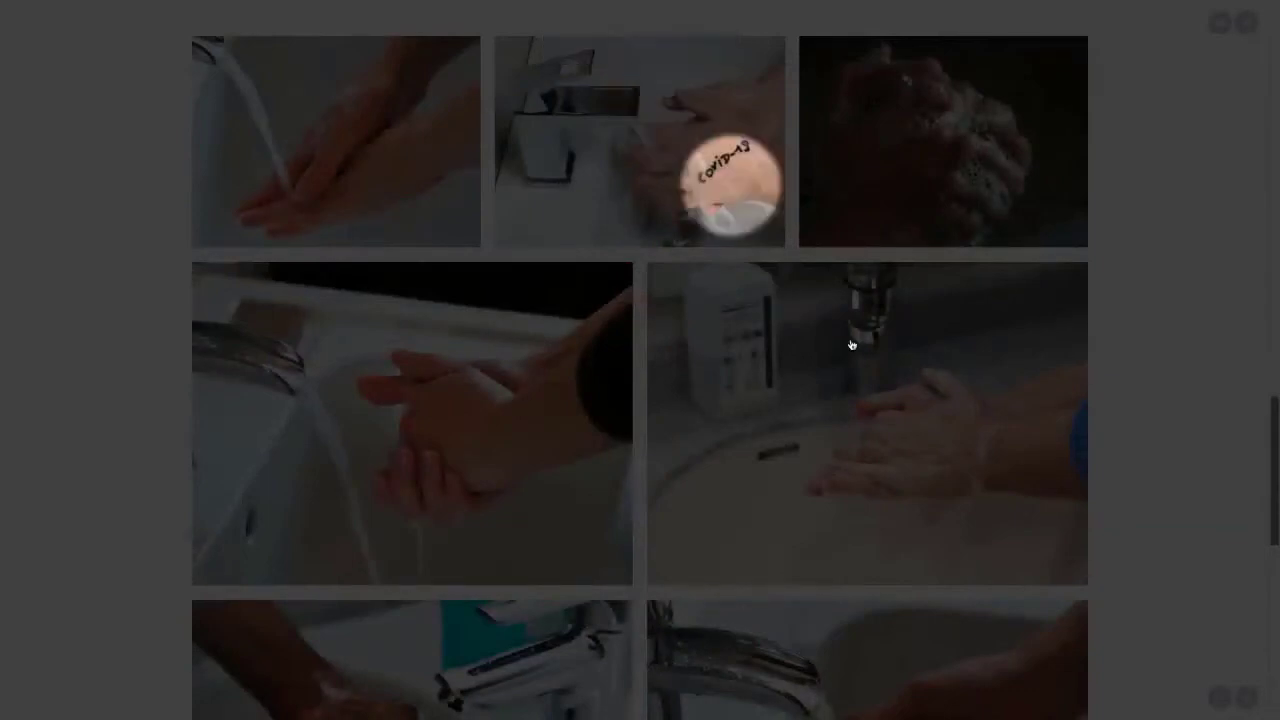
scroll(950, 370, up, 10)
scroll(1000, 380, up, 5)
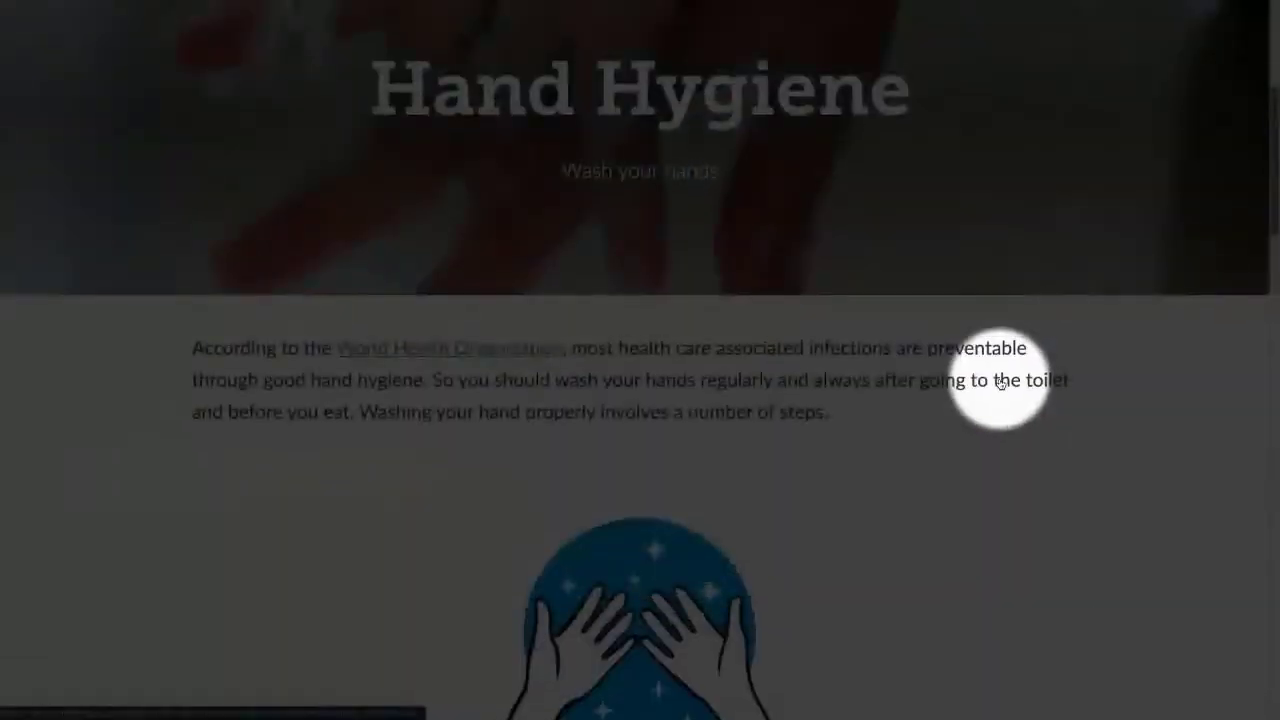
scroll(993, 353, up, 3)
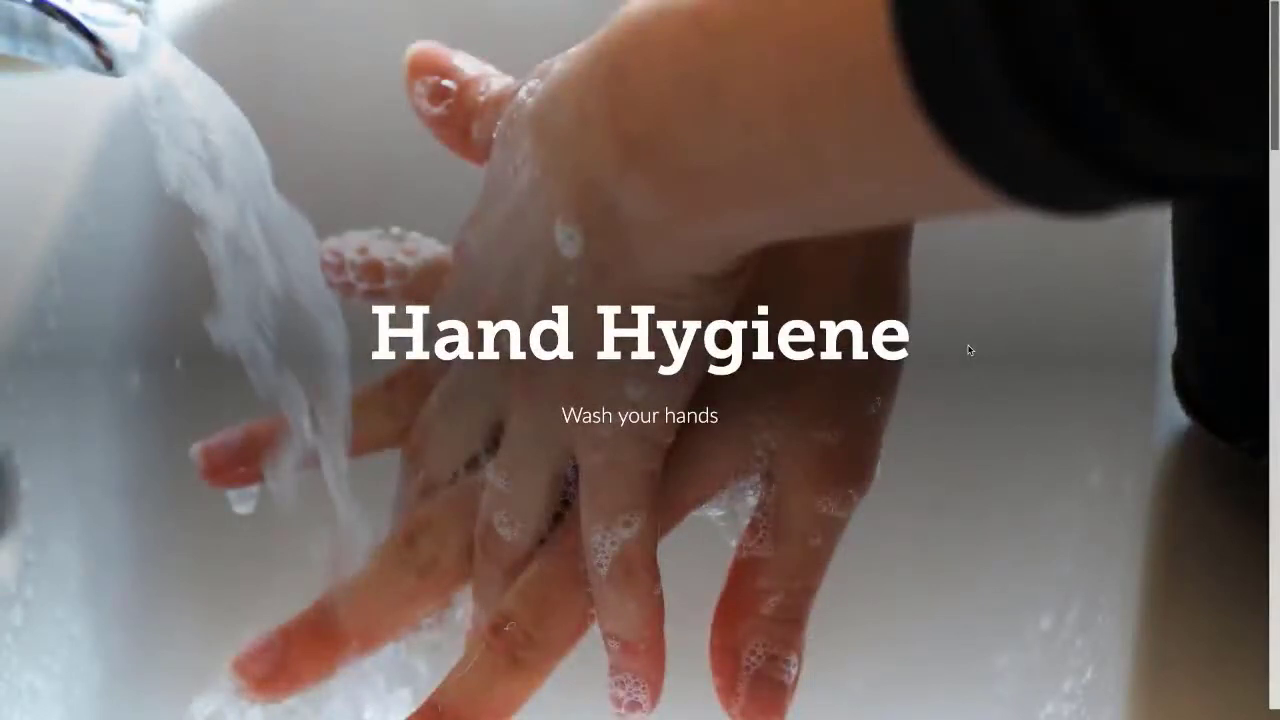
scroll(968, 350, down, 5)
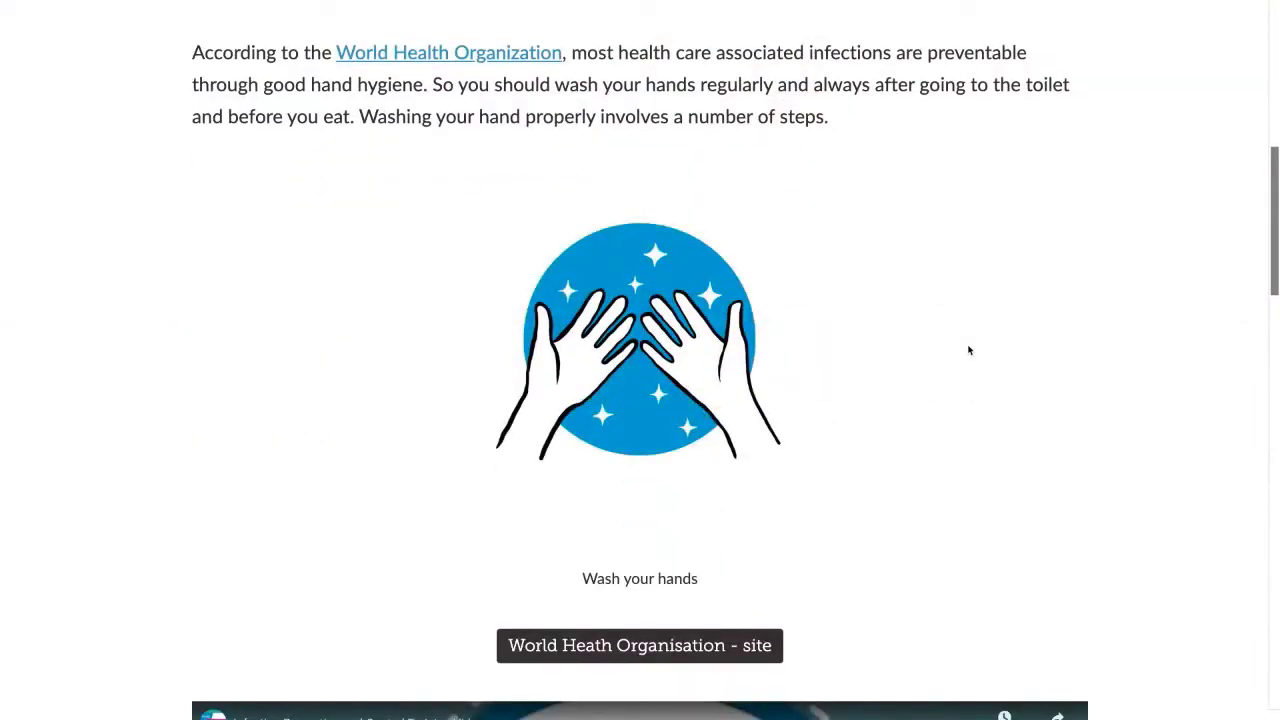
scroll(968, 350, down, 5)
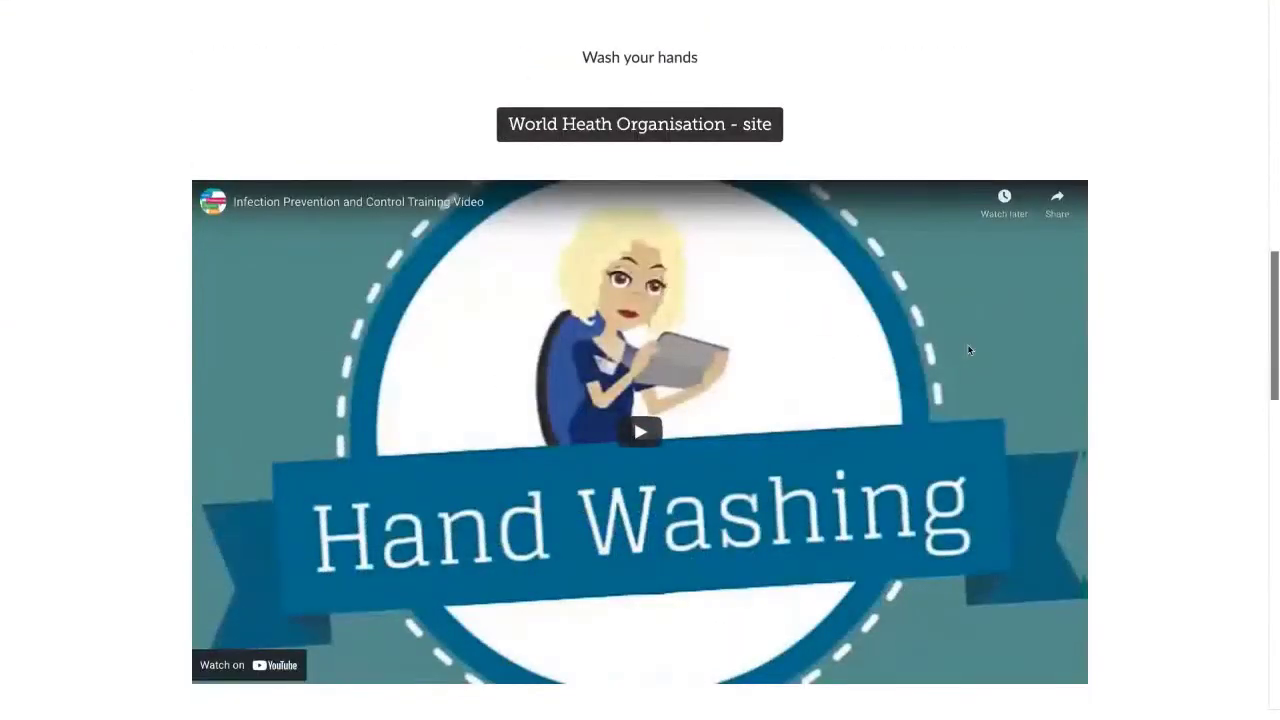
scroll(968, 350, down, 7)
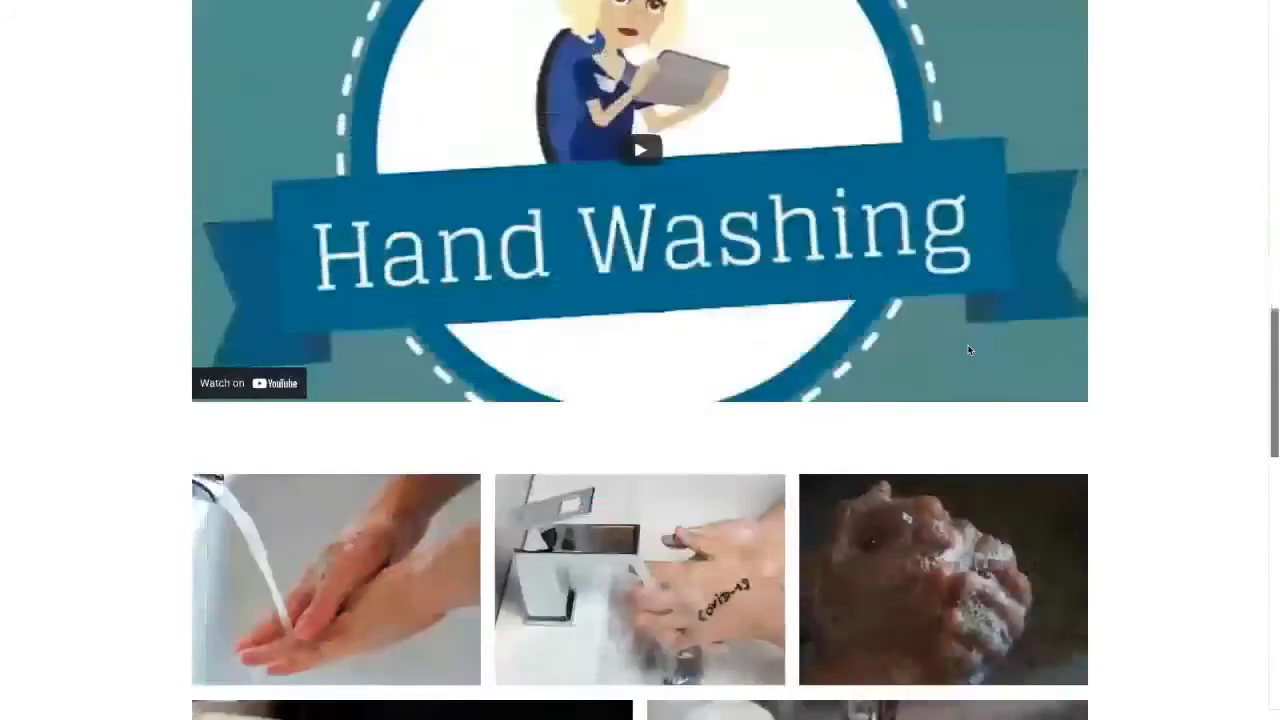
scroll(968, 350, down, 2)
scroll(968, 349, down, 1)
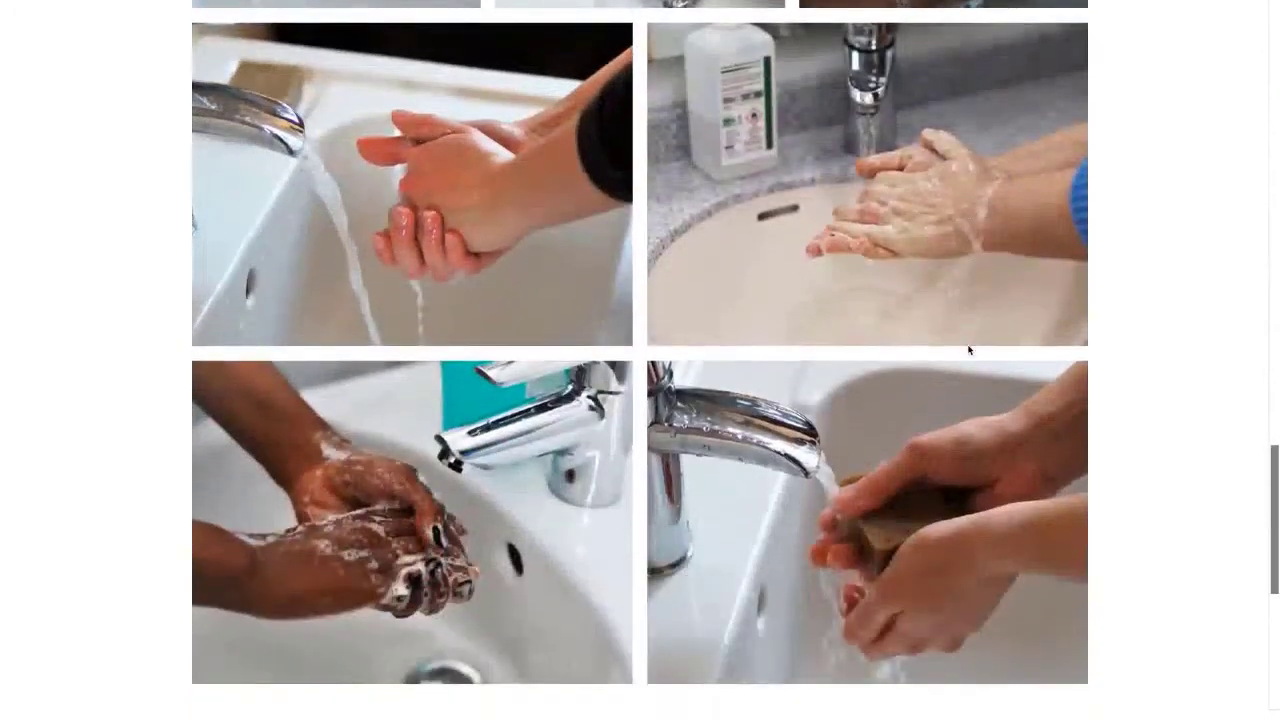
Step: Go back up through the presented page, leave the presentation, and return to the Hand Hygiene title photo in the editor
scroll(968, 350, up, 13)
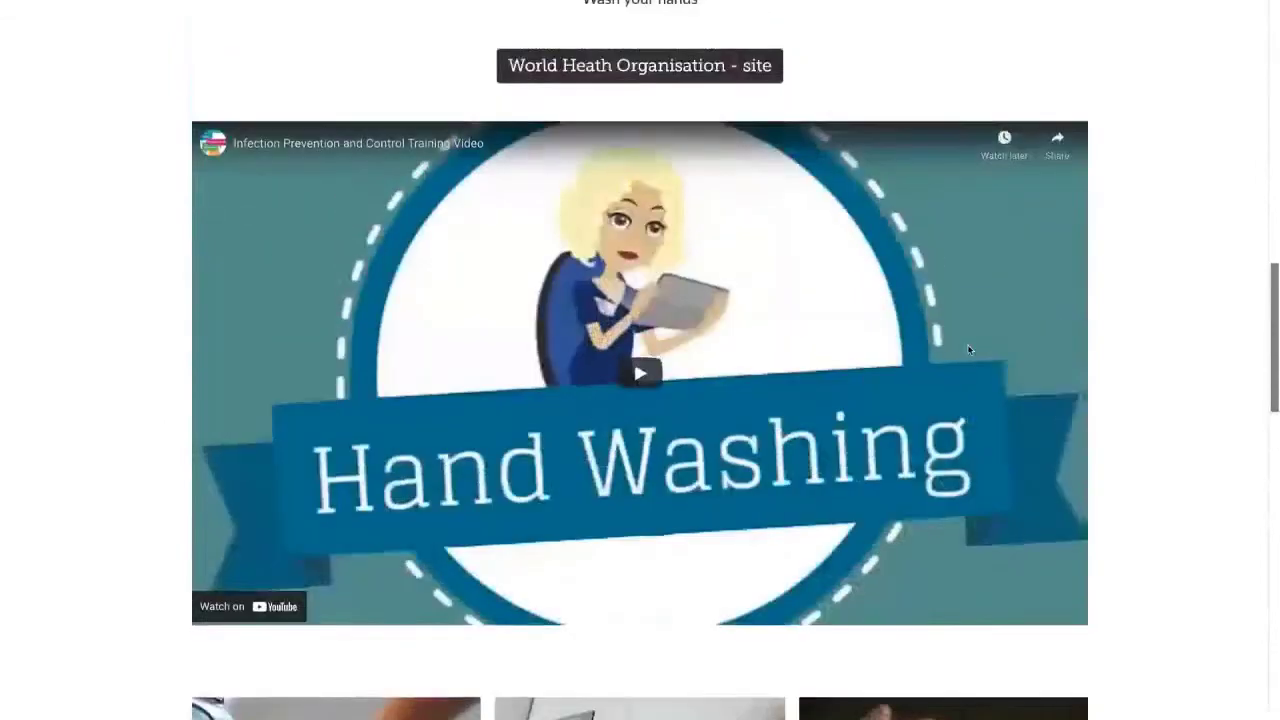
scroll(968, 350, up, 10)
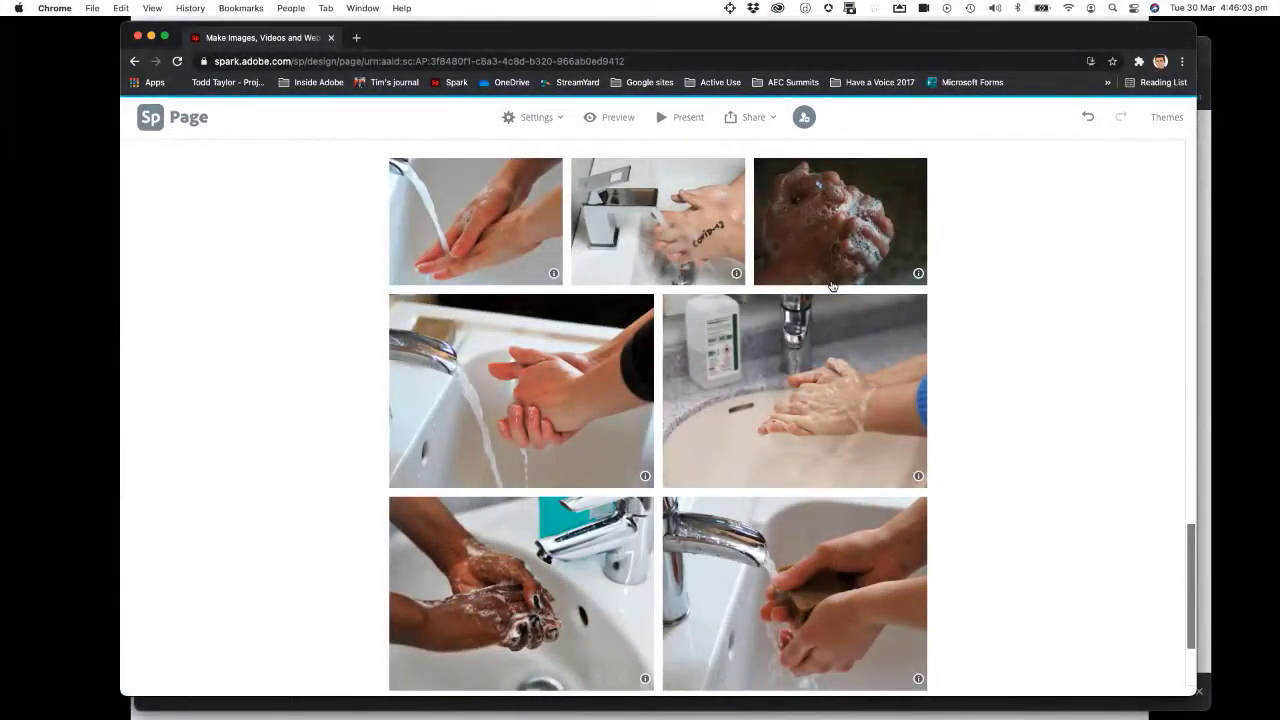
scroll(834, 286, up, 3)
scroll(834, 286, up, 20)
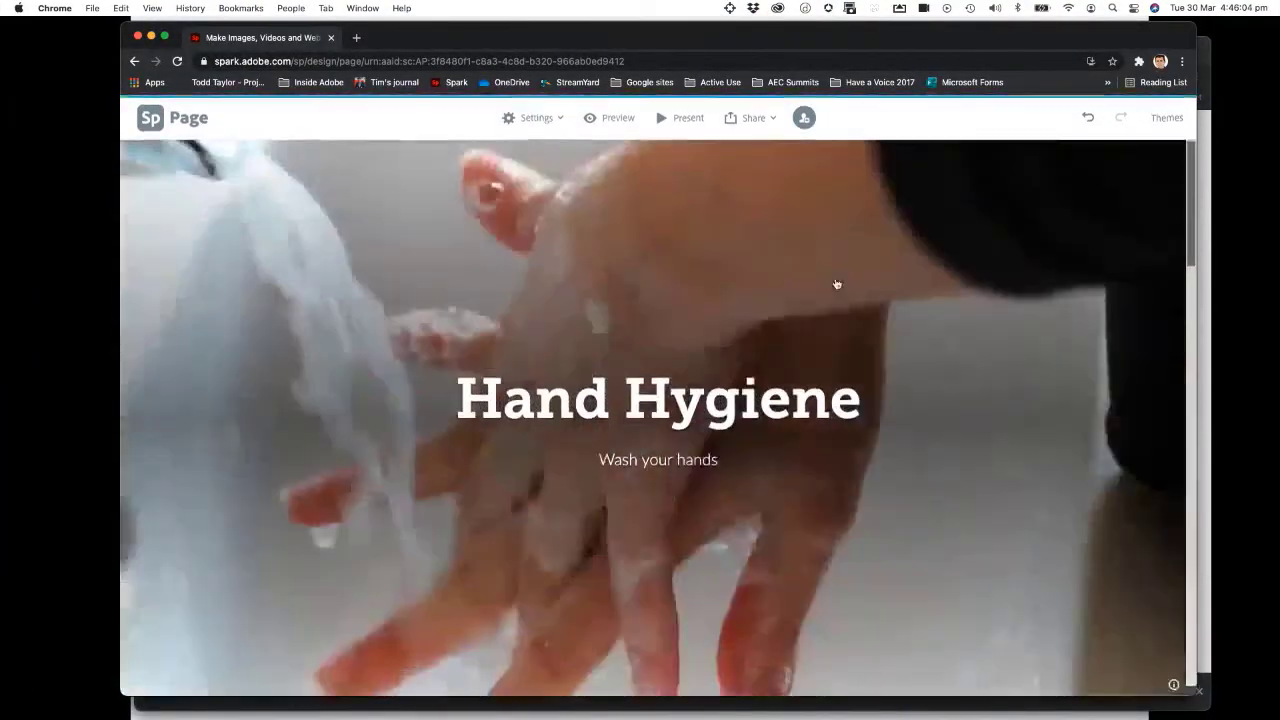
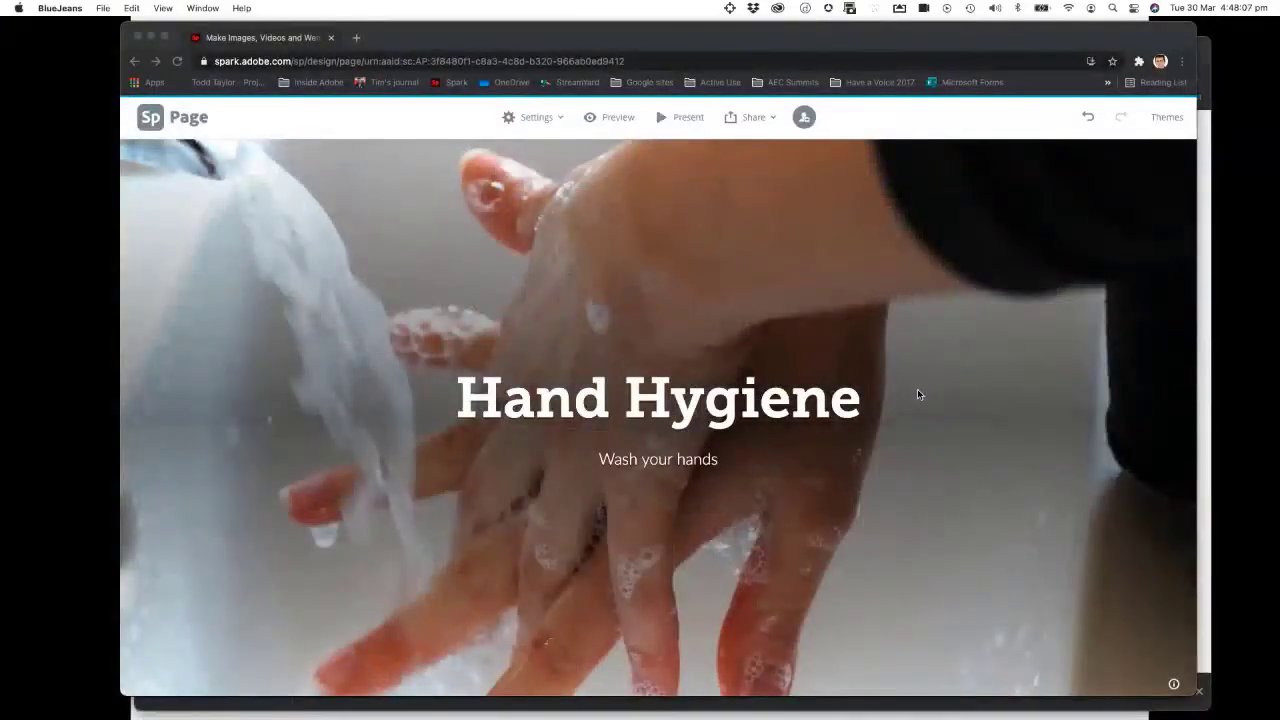
Step: Add a glideshow below the photo grid using the free "washing hands" photo of hands under an ornate fountain spout, and save it
scroll(924, 394, down, 5)
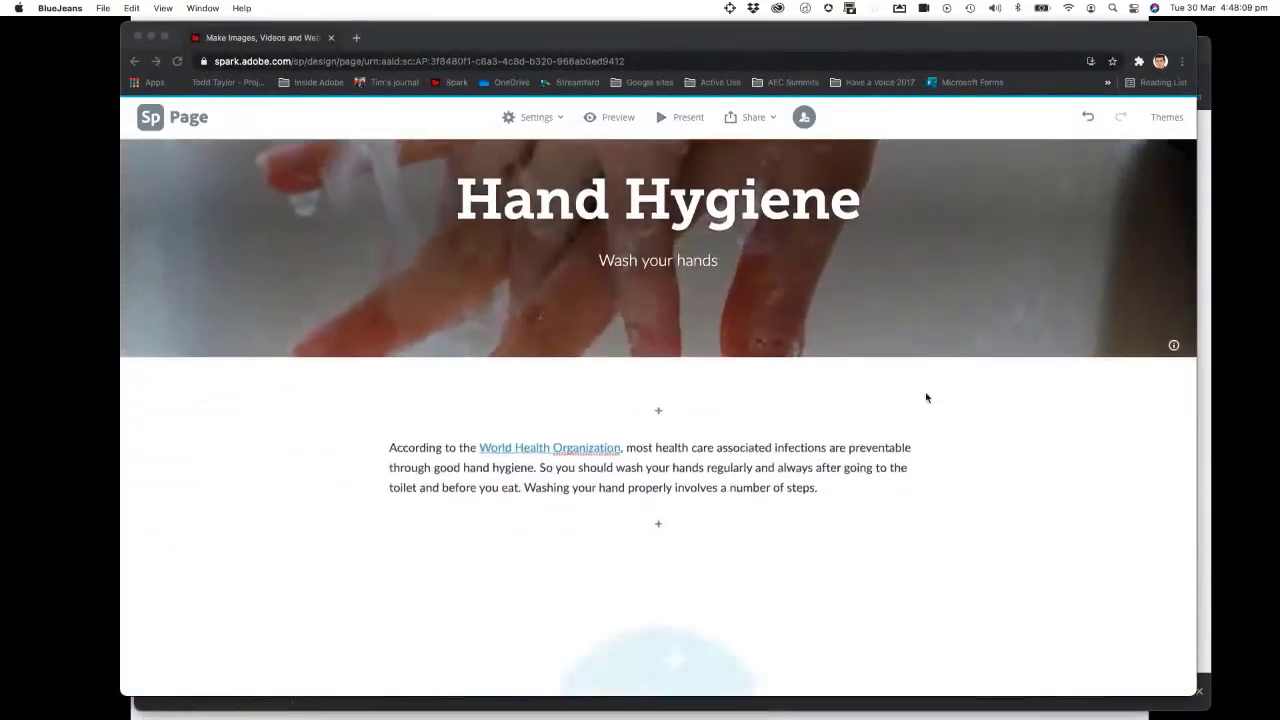
scroll(926, 397, down, 8)
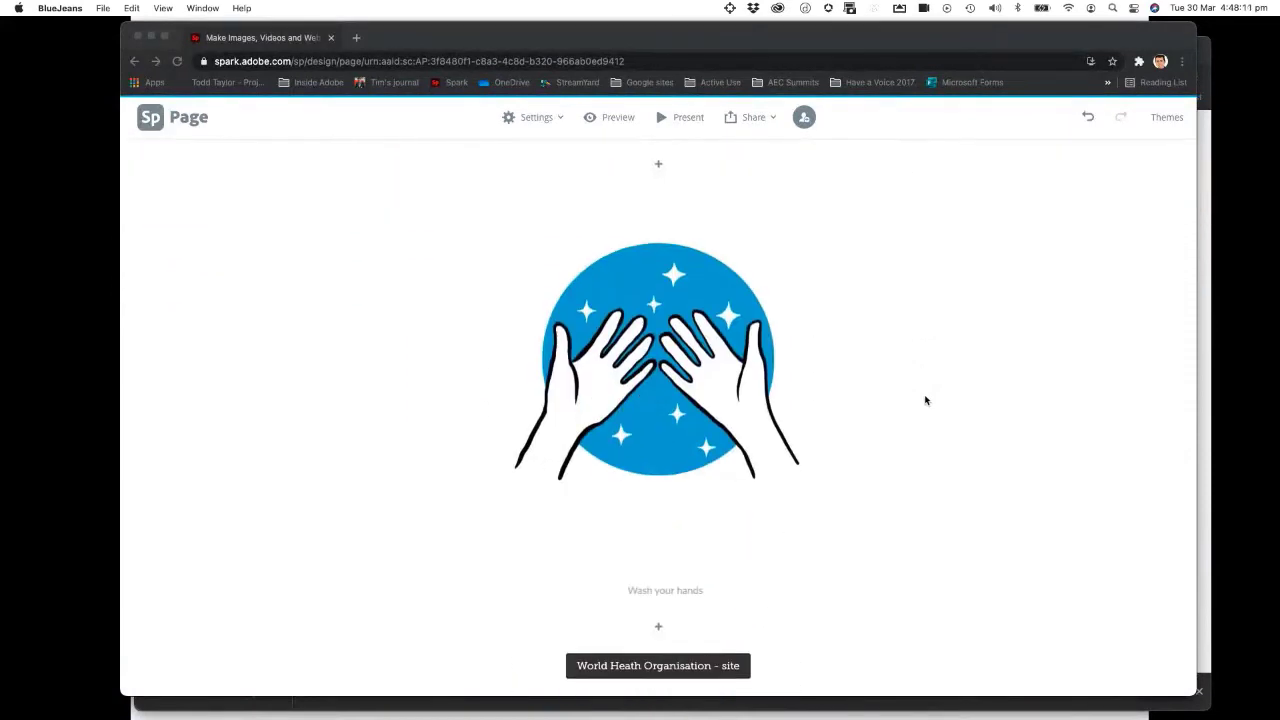
scroll(925, 400, down, 10)
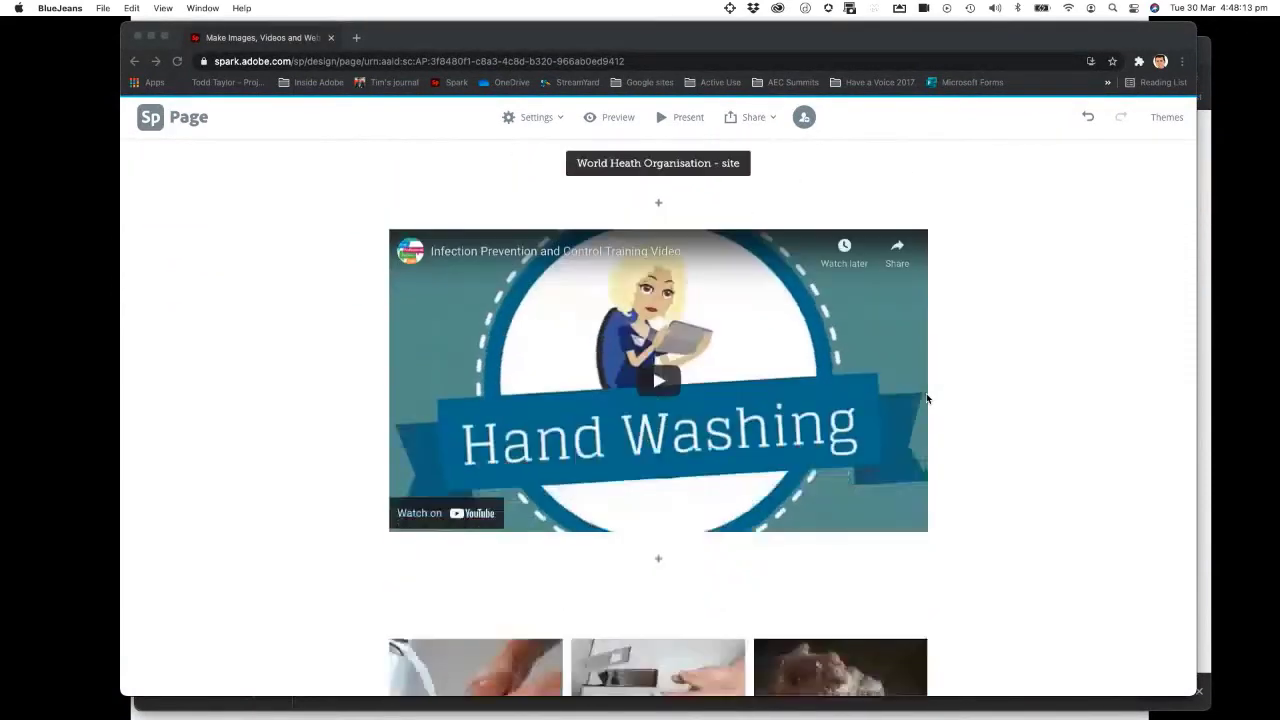
scroll(926, 398, up, 5)
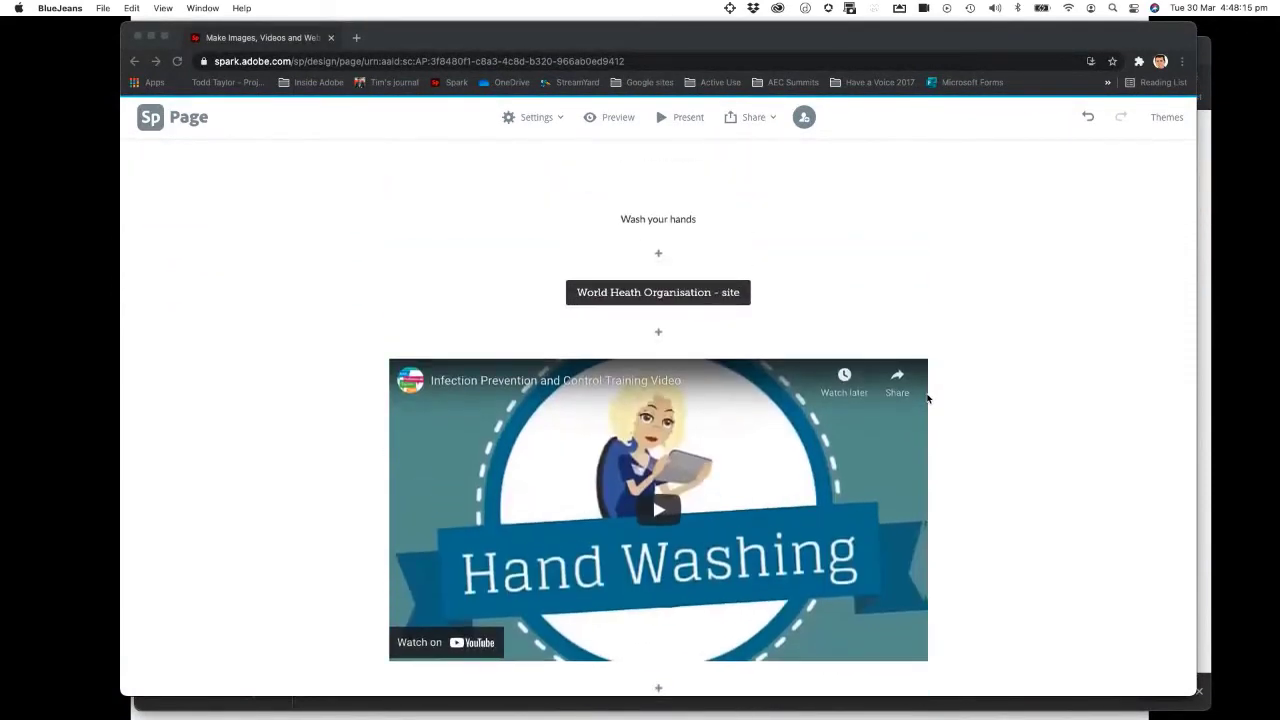
scroll(927, 398, down, 2)
scroll(927, 398, down, 13)
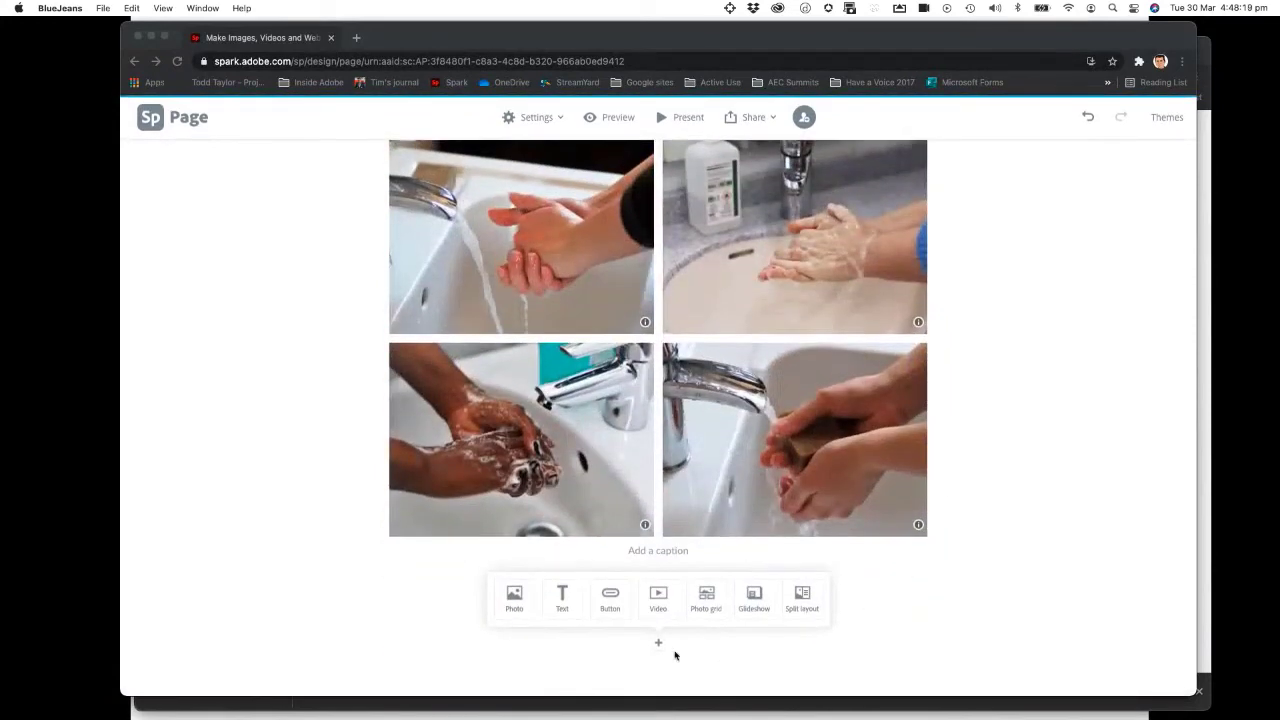
click(753, 600)
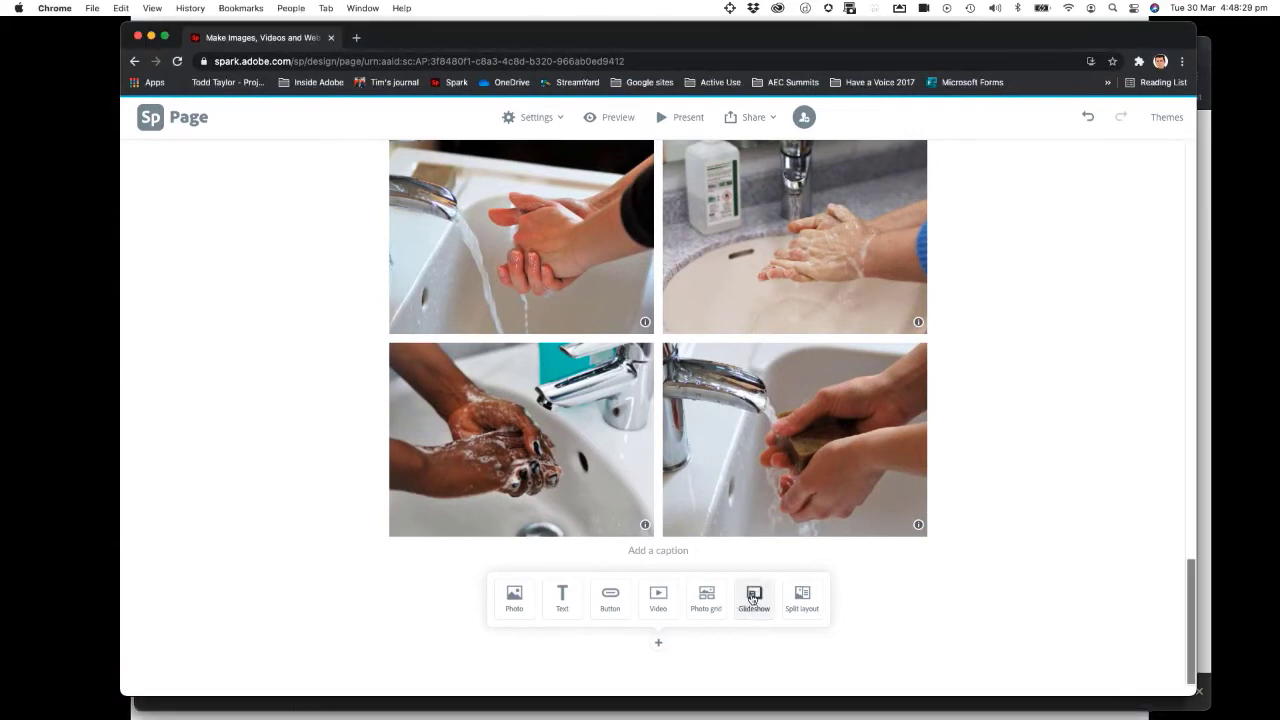
click(753, 600)
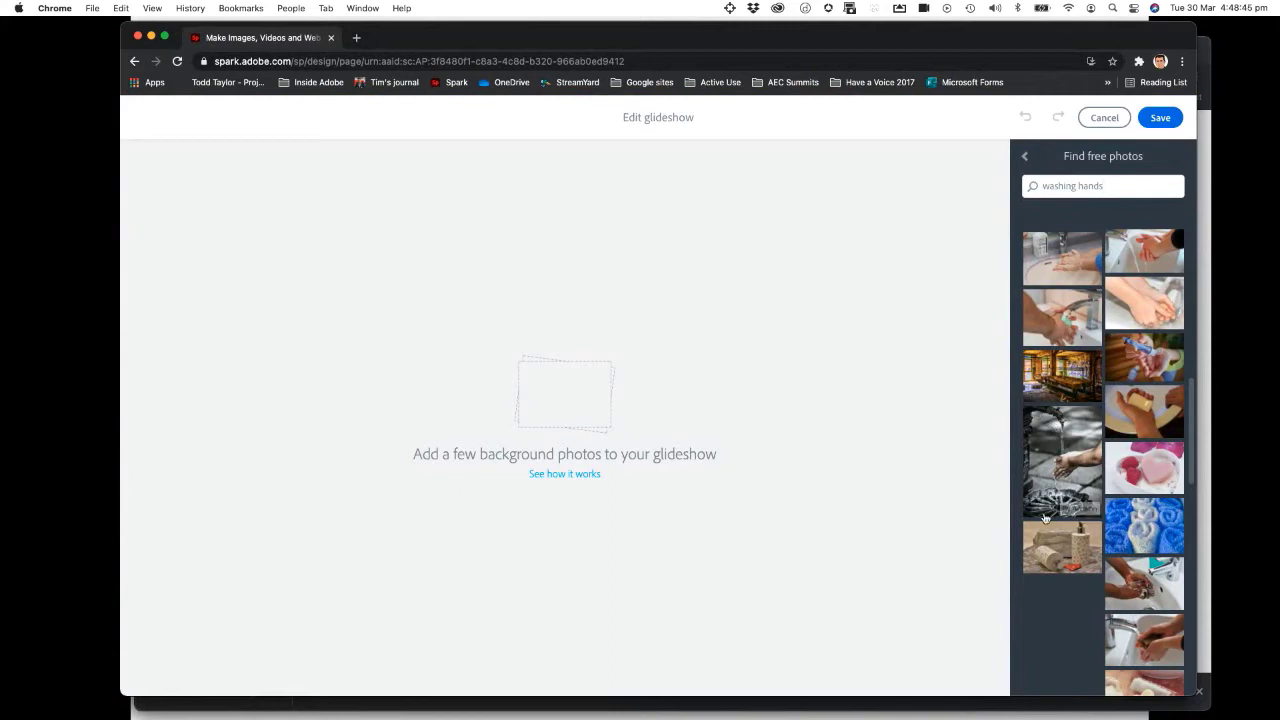
scroll(1051, 455, up, 1)
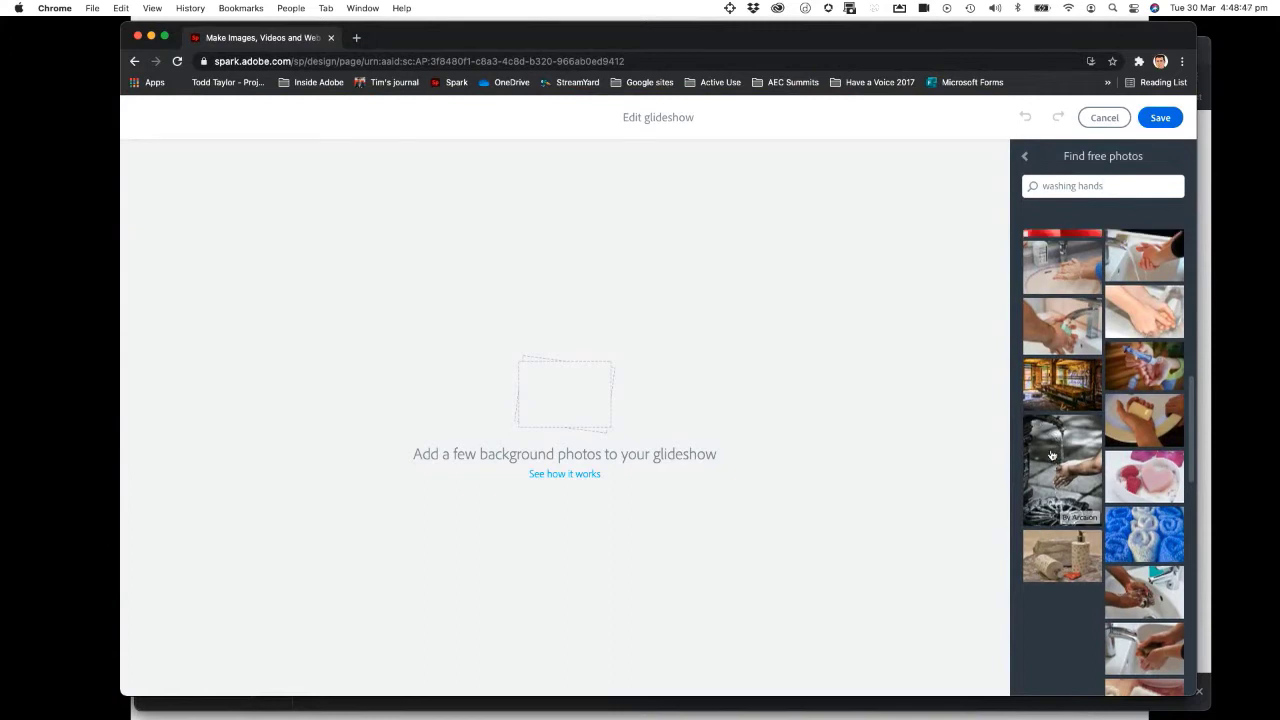
click(1051, 455)
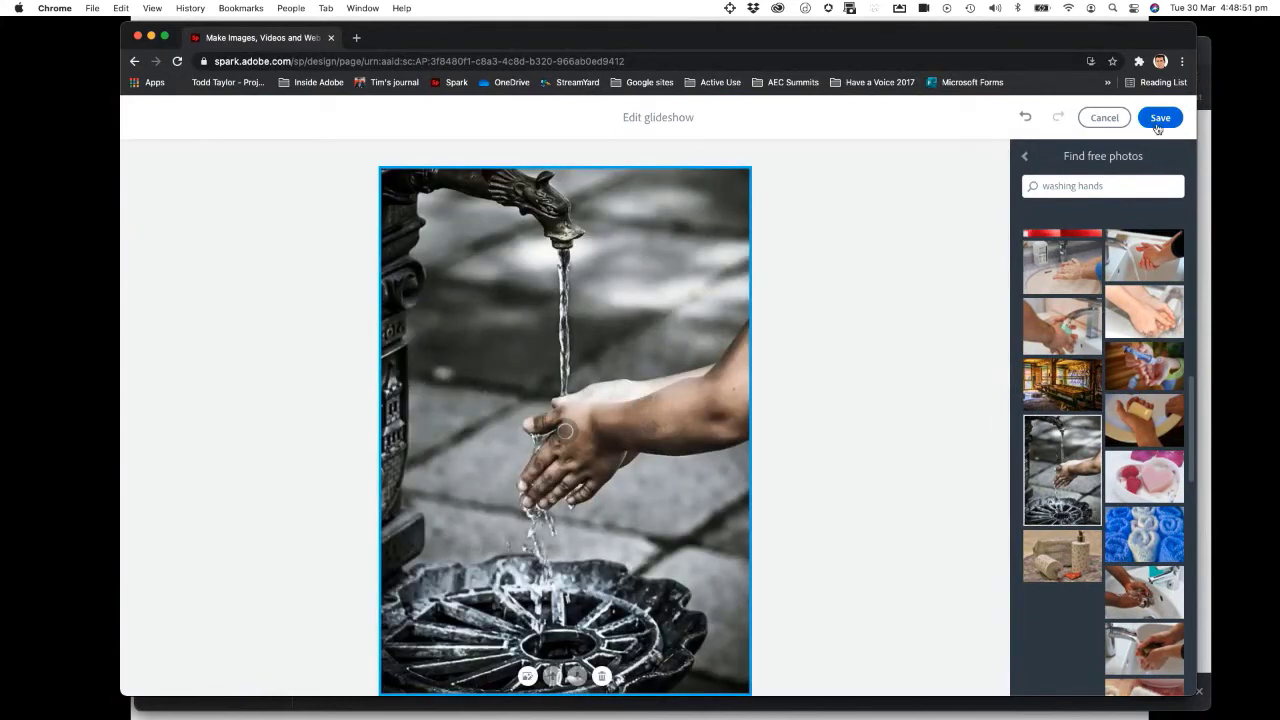
click(1158, 118)
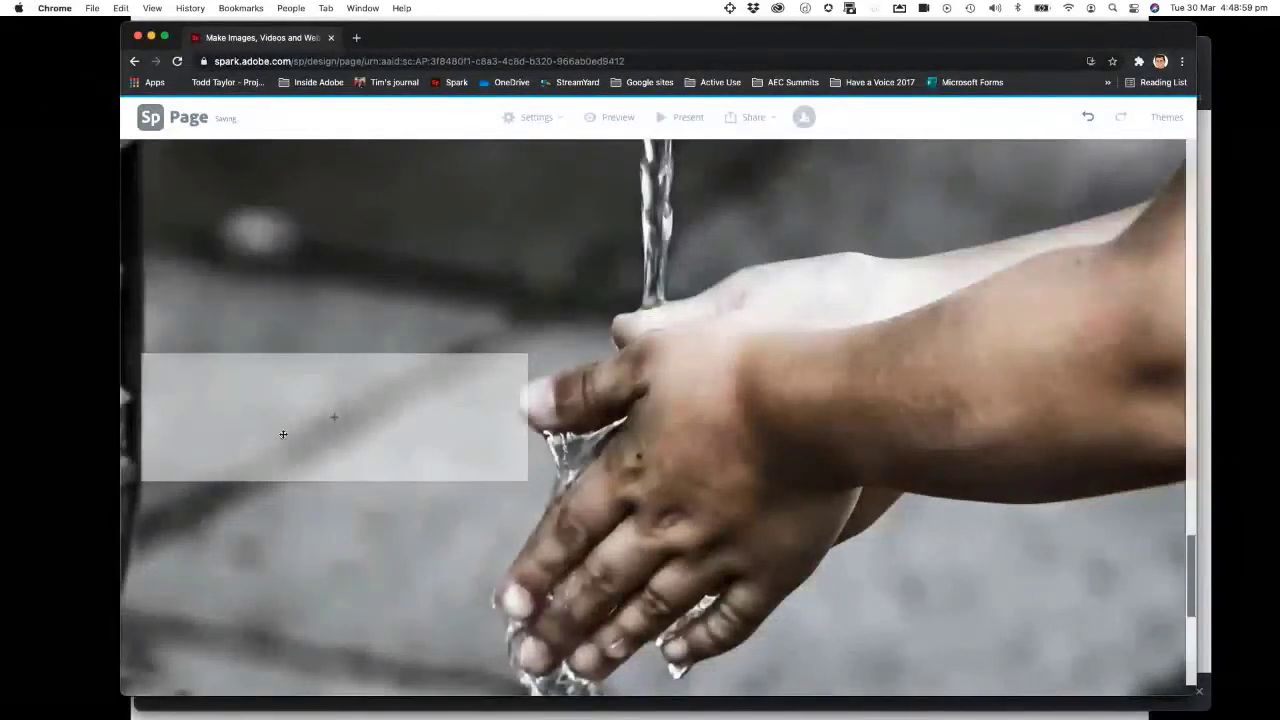
Step: Examine how the empty content panel moves over the glideshow's background photo
scroll(284, 423, down, 3)
scroll(283, 423, up, 3)
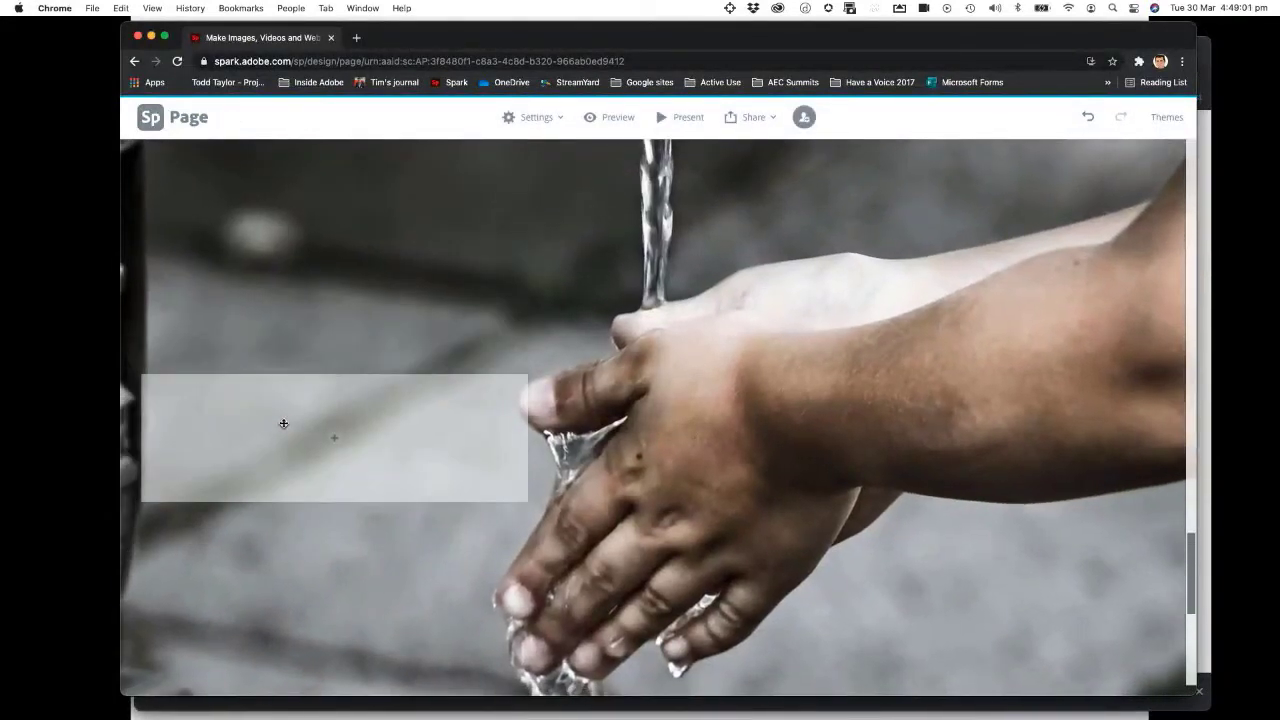
scroll(280, 423, down, 4)
scroll(280, 428, up, 2)
scroll(283, 426, down, 3)
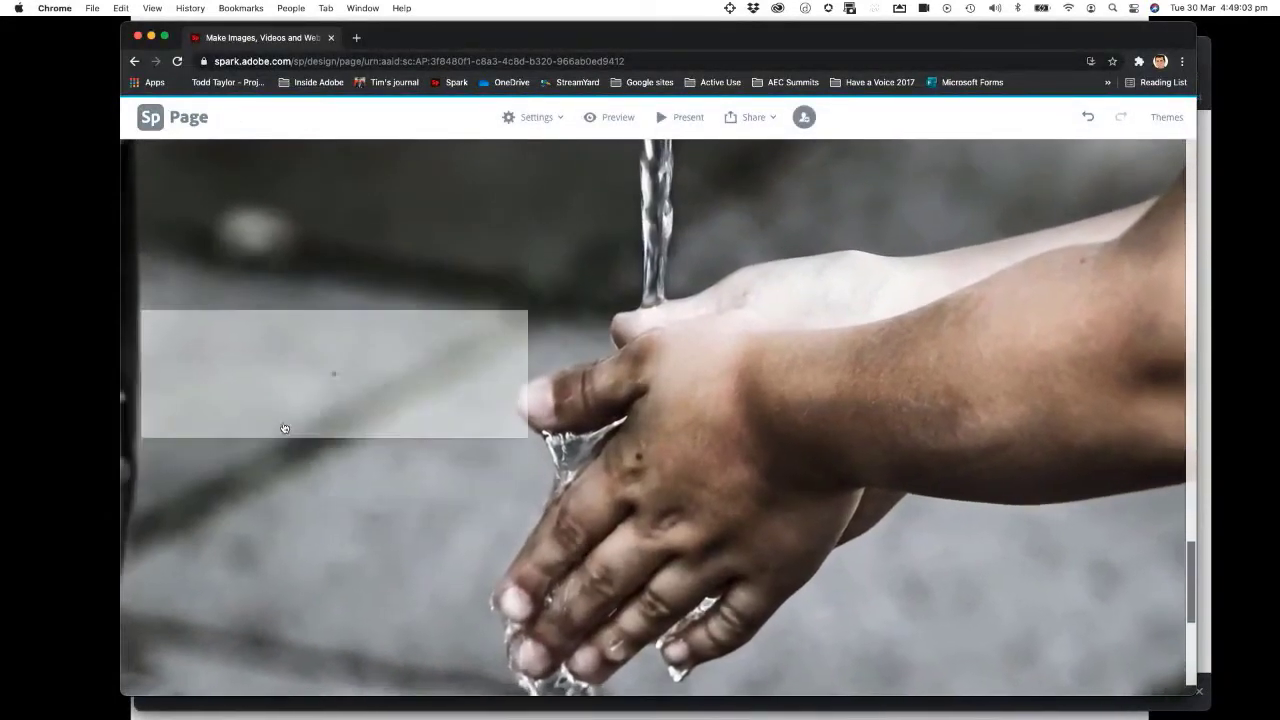
scroll(280, 423, up, 3)
drag(276, 450, 410, 455)
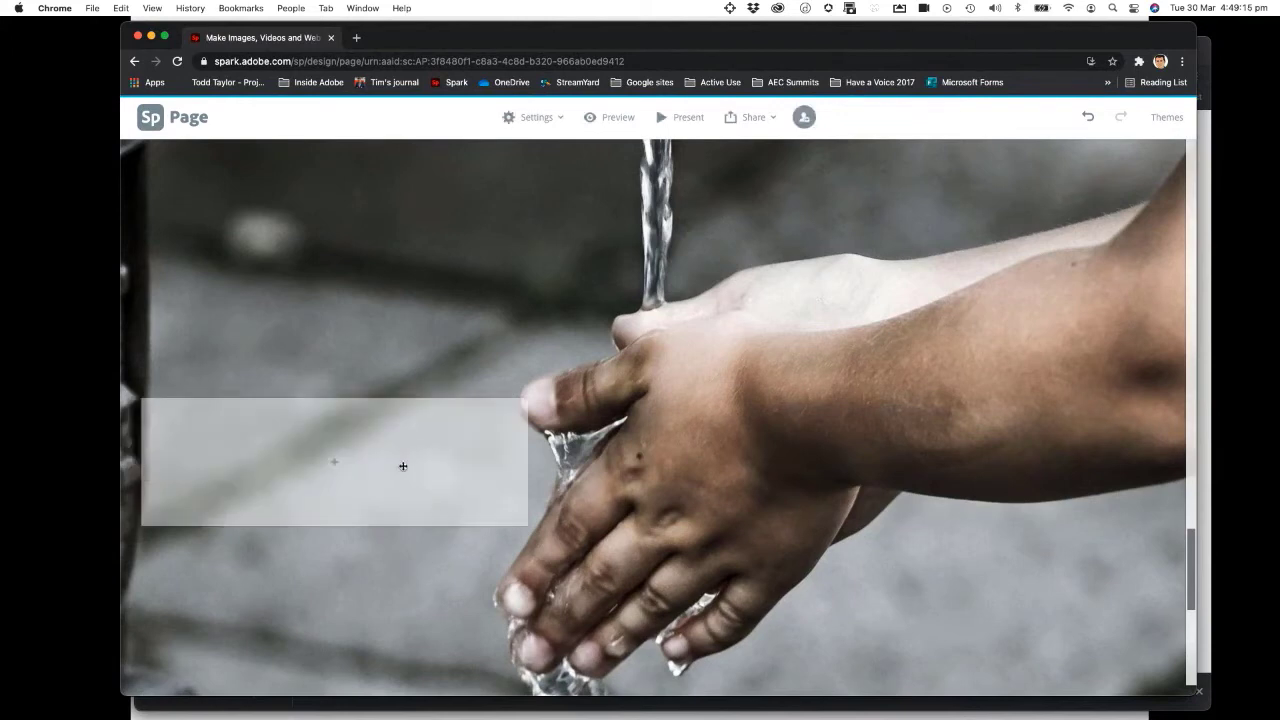
scroll(410, 476, up, 2)
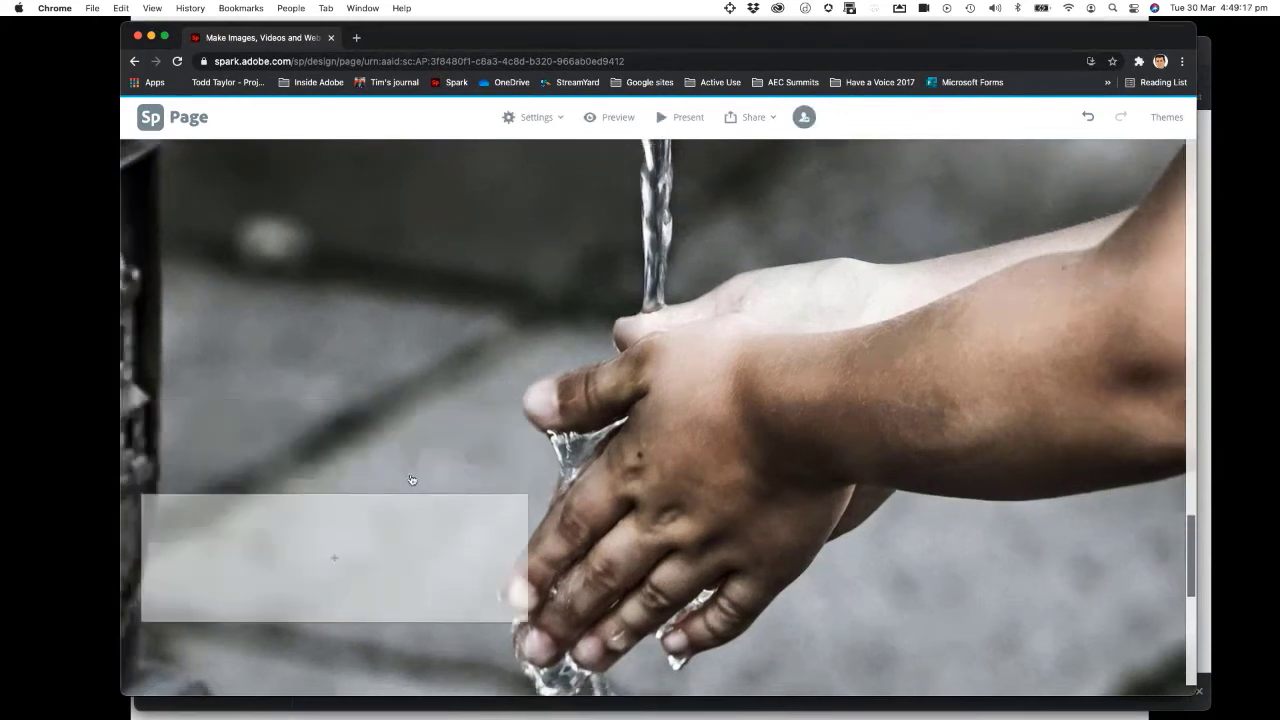
scroll(412, 482, down, 4)
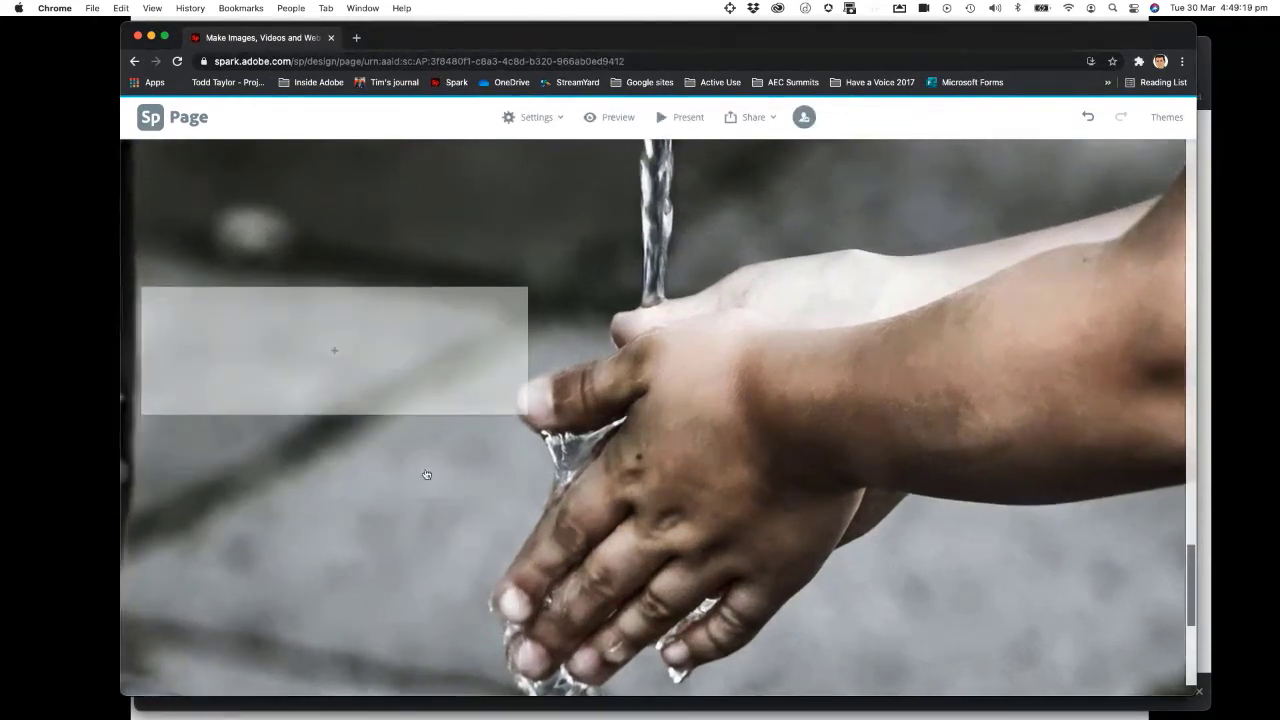
click(336, 355)
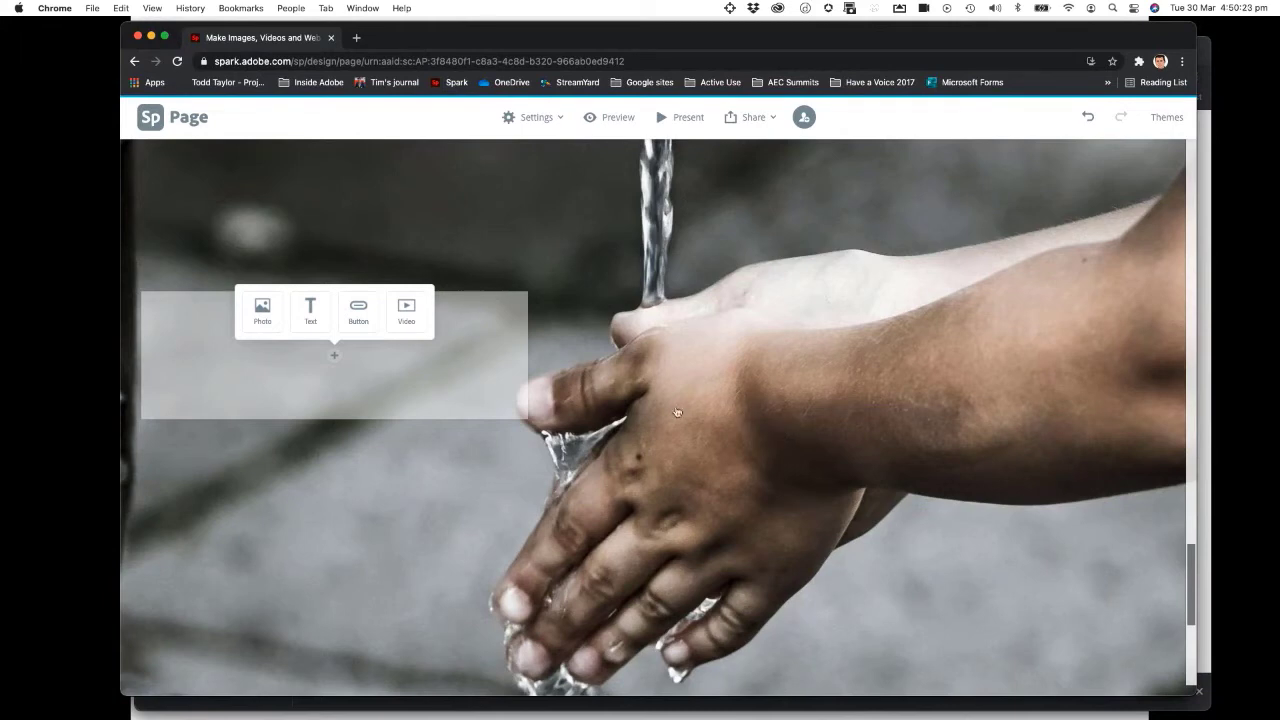
click(407, 321)
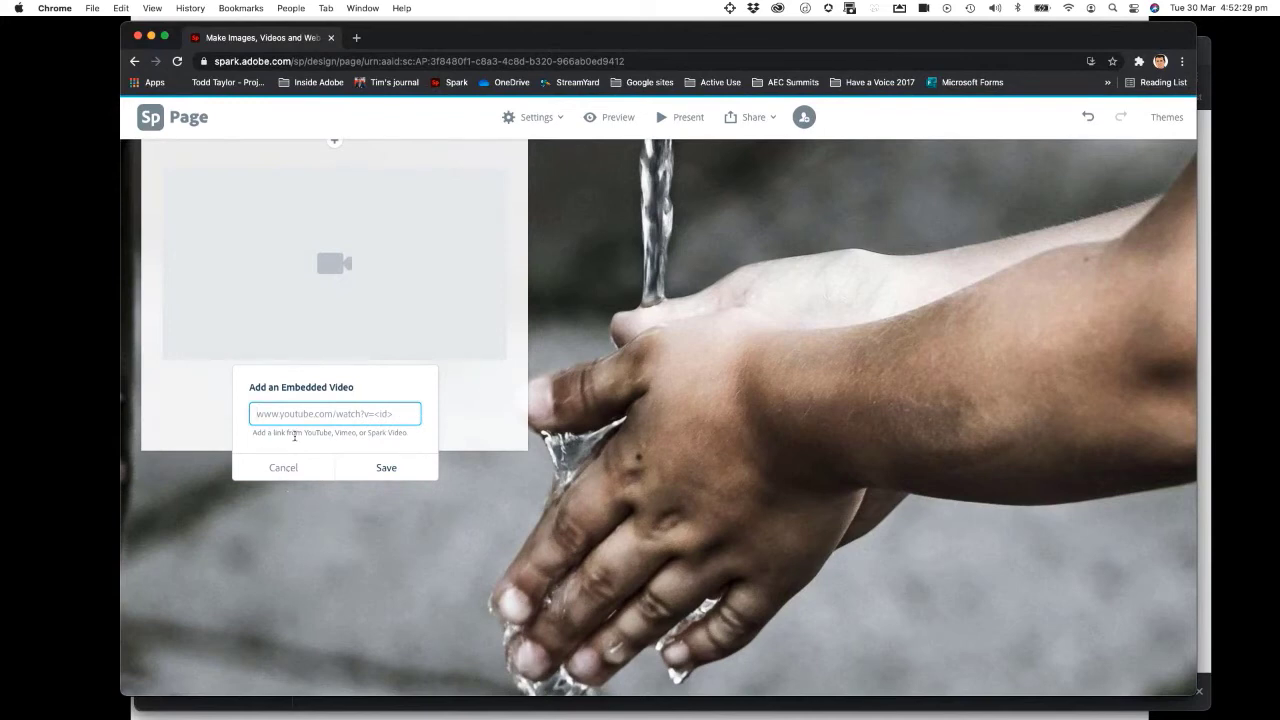
text(https://youtu.be/U_J7UOySeuo)
click(384, 467)
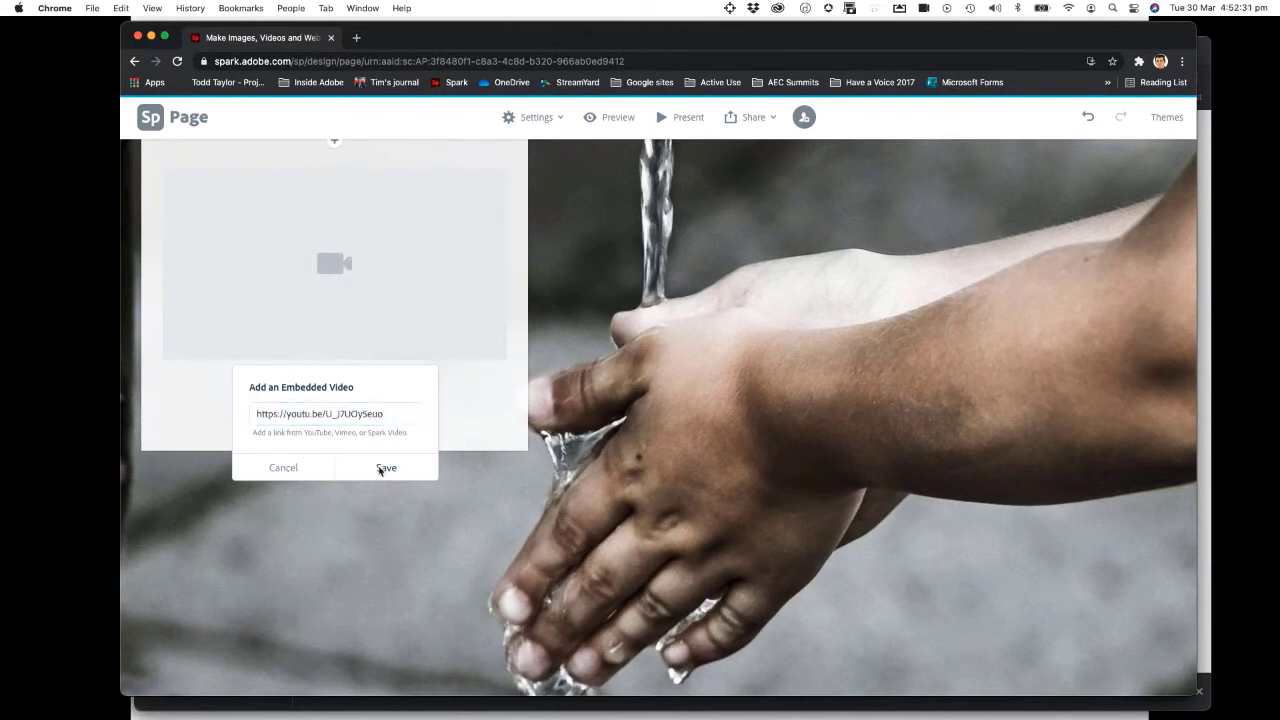
scroll(420, 395, up, 4)
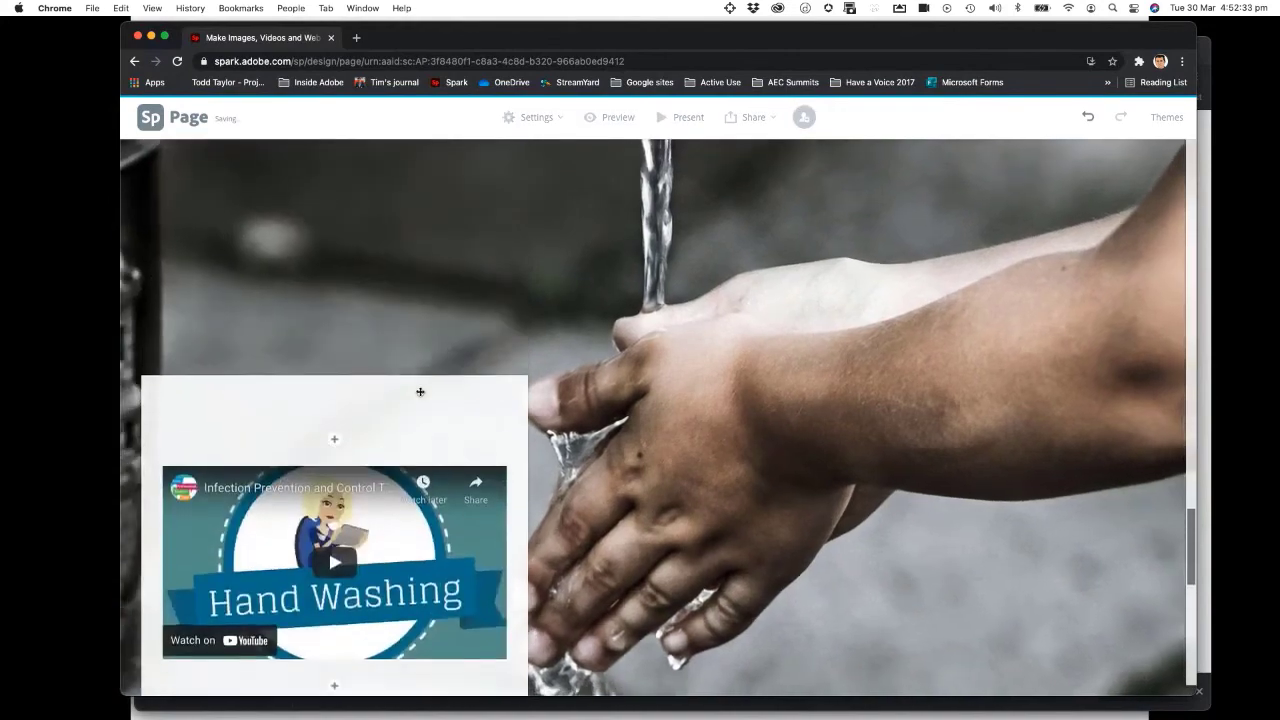
scroll(420, 392, down, 5)
scroll(420, 392, down, 3)
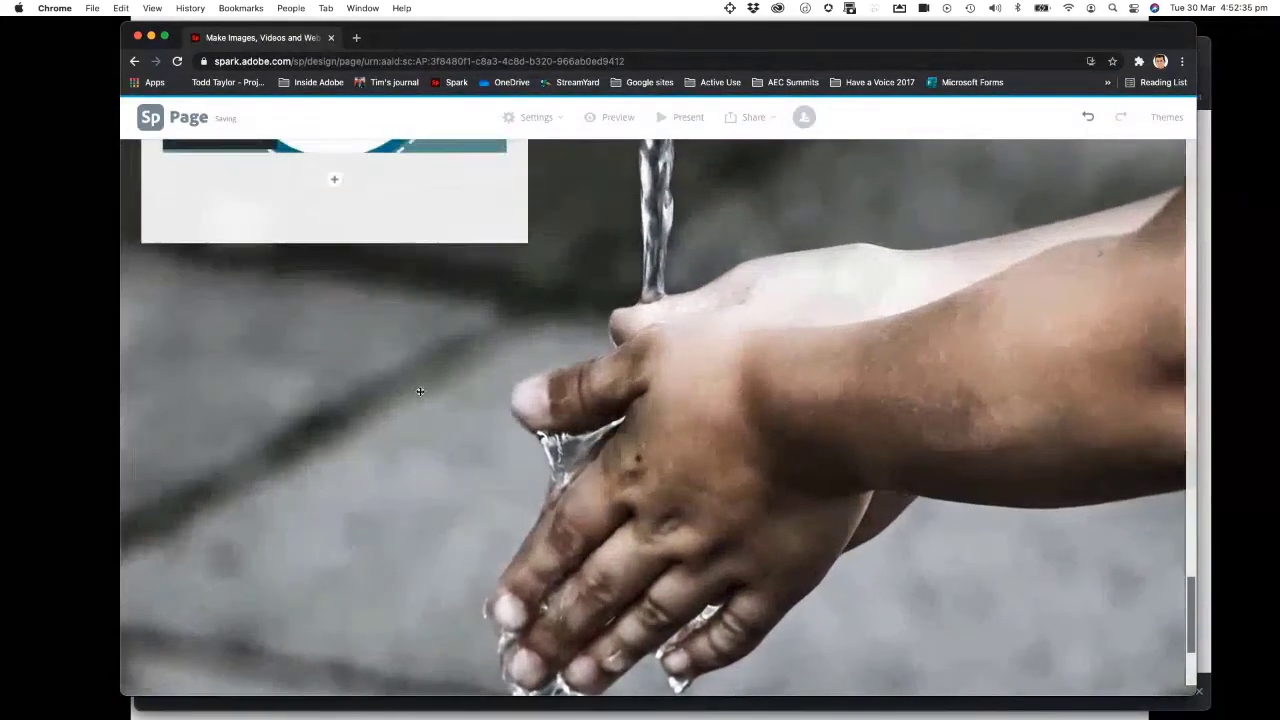
scroll(423, 391, up, 3)
Step: Preview the Hand Hygiene page and look through it from the title photo to the glideshow and image credits
click(610, 117)
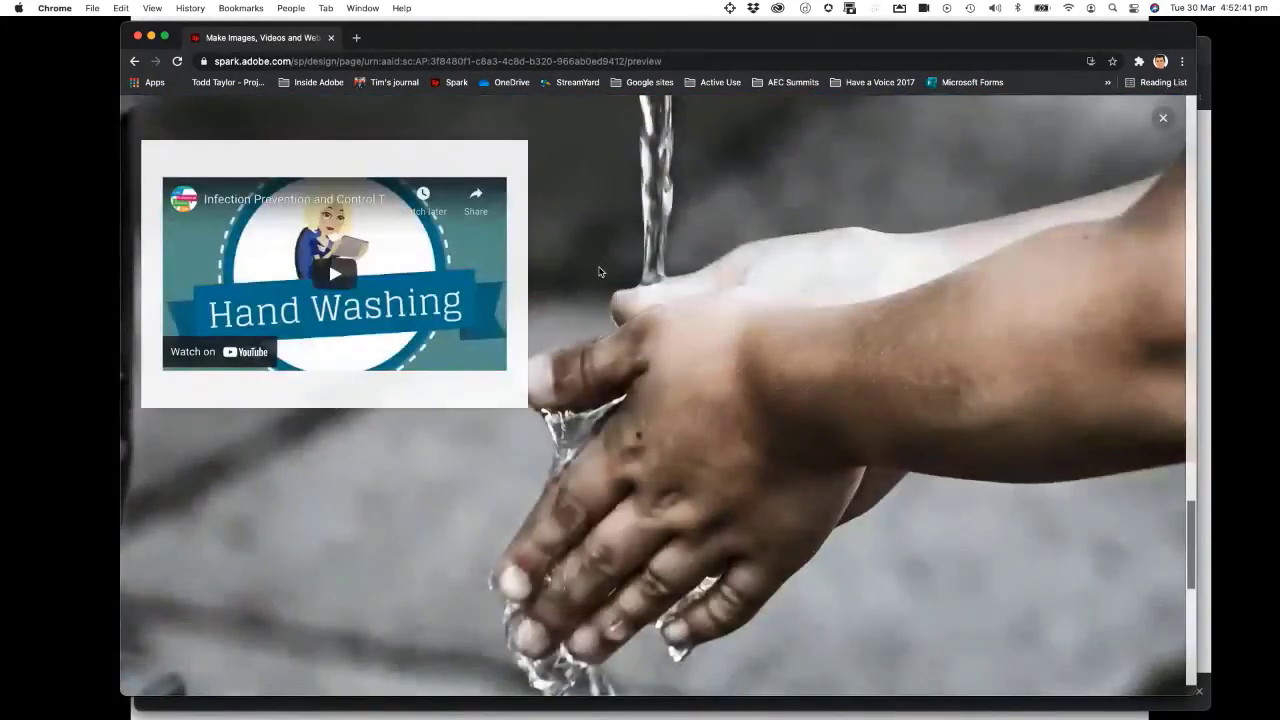
scroll(600, 269, up, 20)
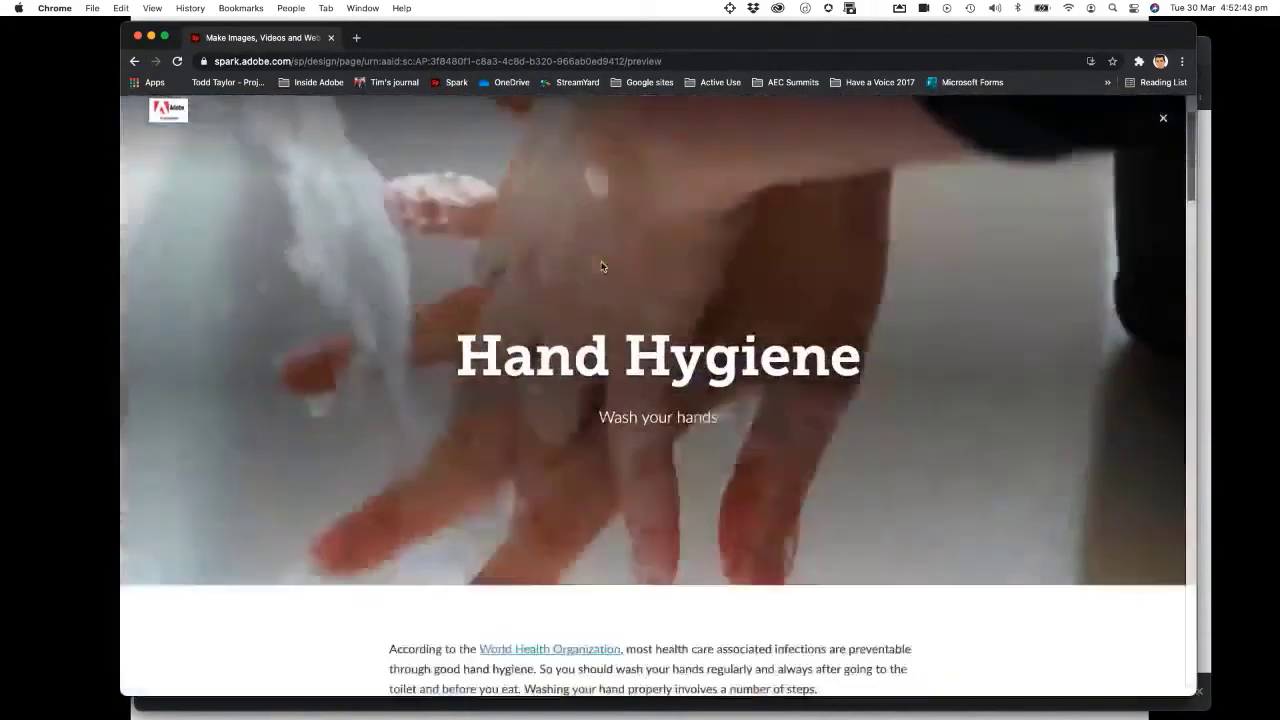
scroll(600, 269, down, 20)
scroll(602, 267, down, 15)
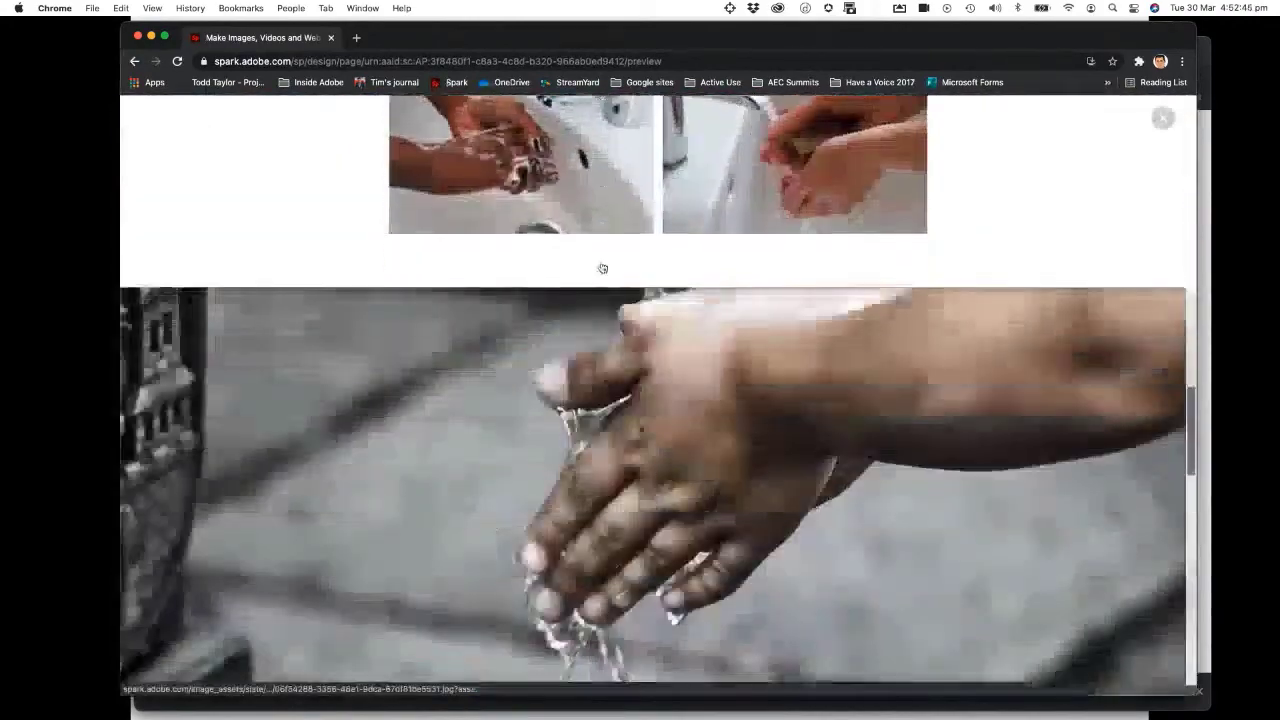
scroll(602, 267, down, 5)
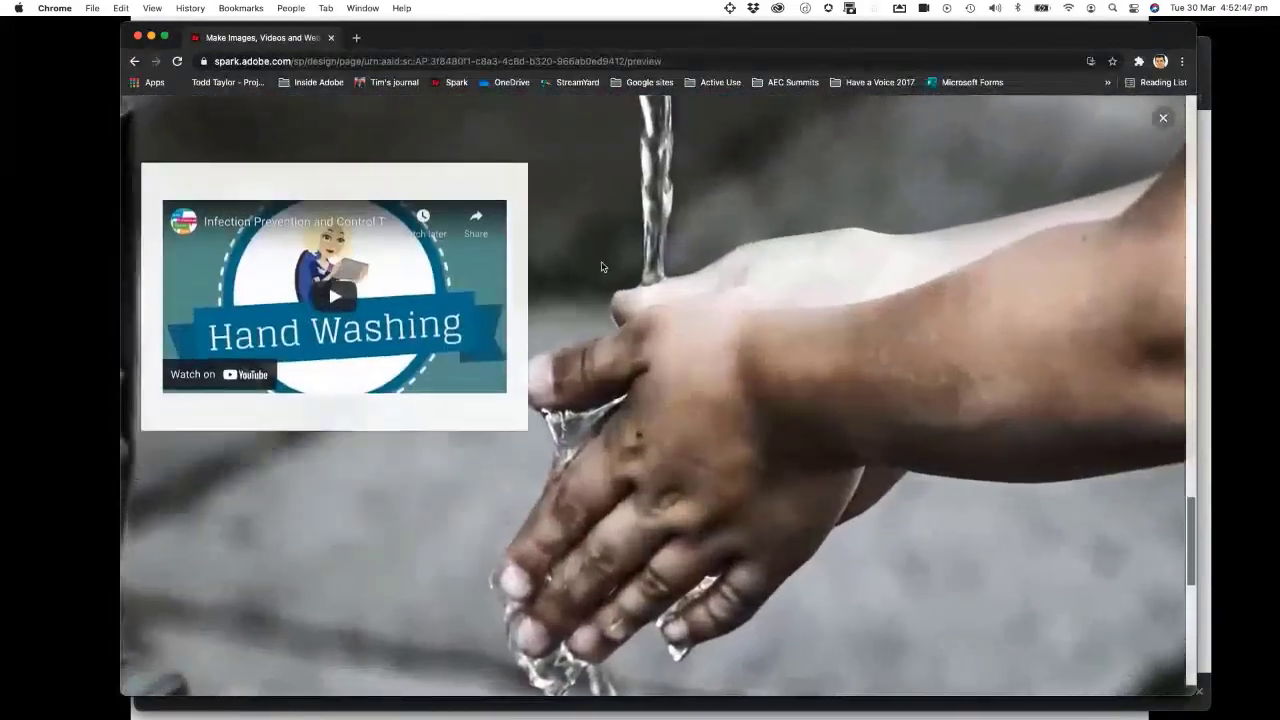
scroll(602, 267, down, 3)
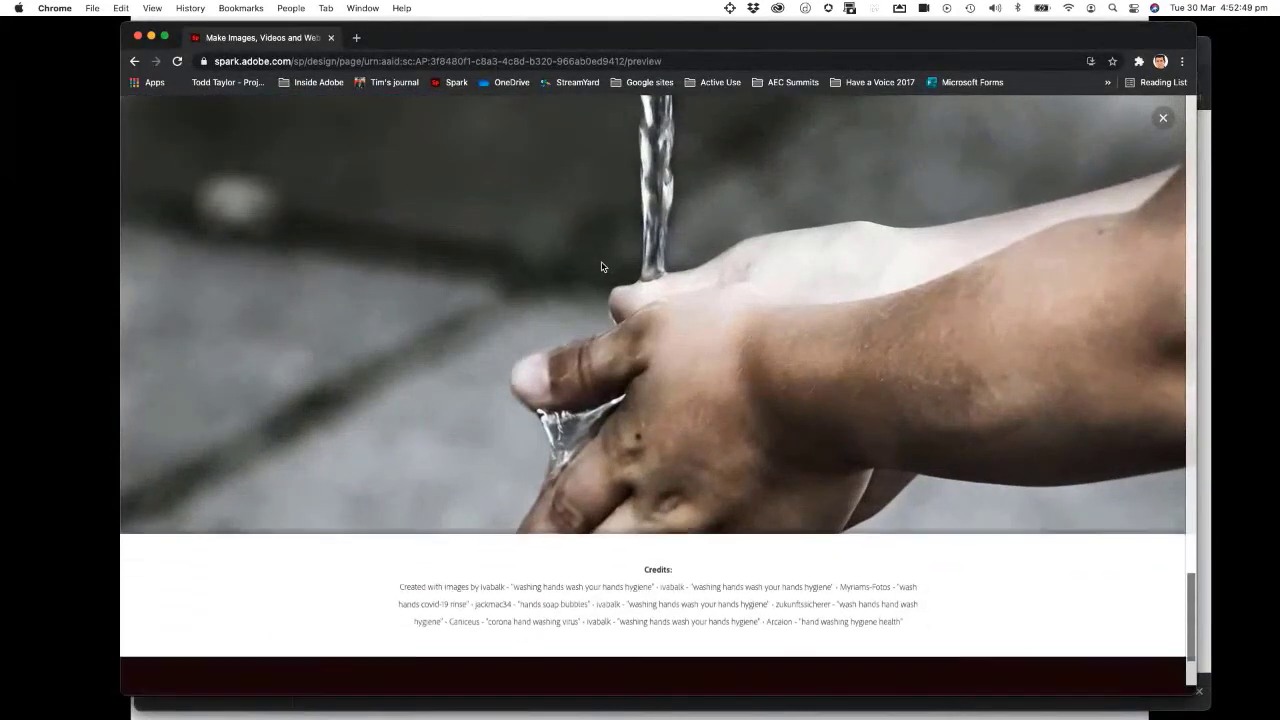
Step: Examine how the video panel glides over the background photo in the preview, down to the branded footer and back to the photo grid
scroll(602, 267, up, 6)
scroll(602, 267, down, 1)
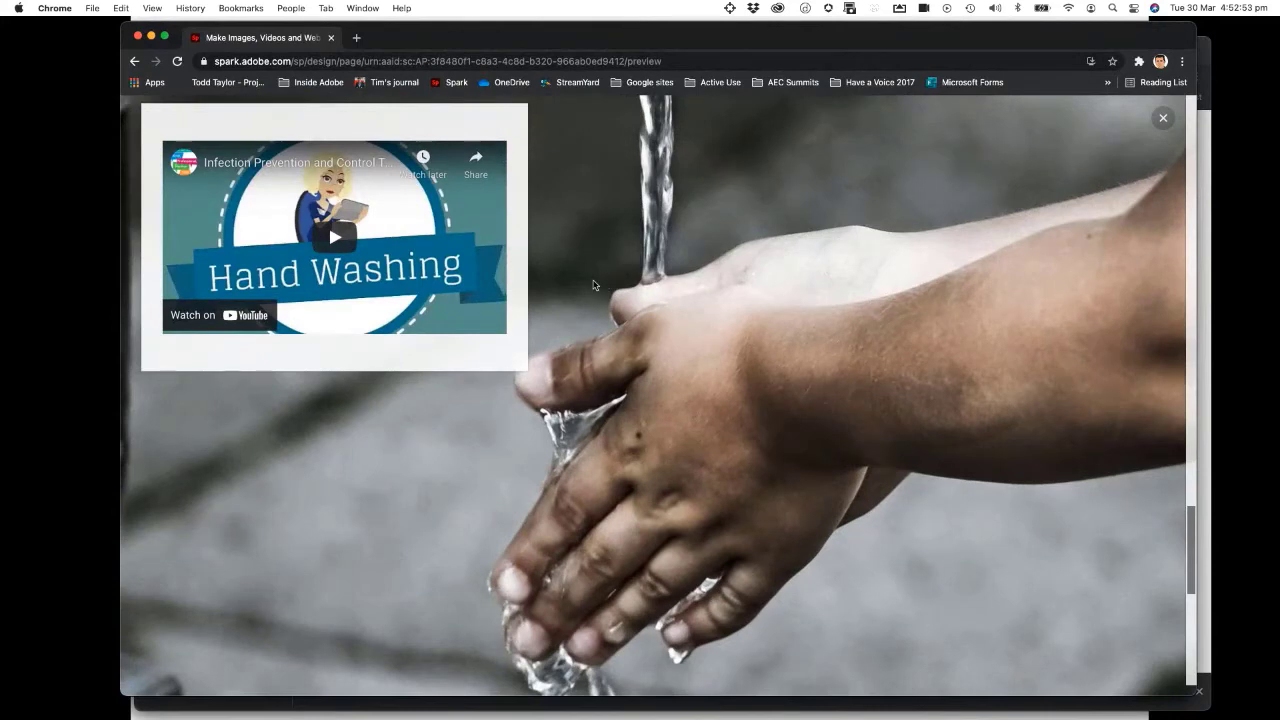
scroll(593, 285, down, 2)
scroll(402, 230, down, 2)
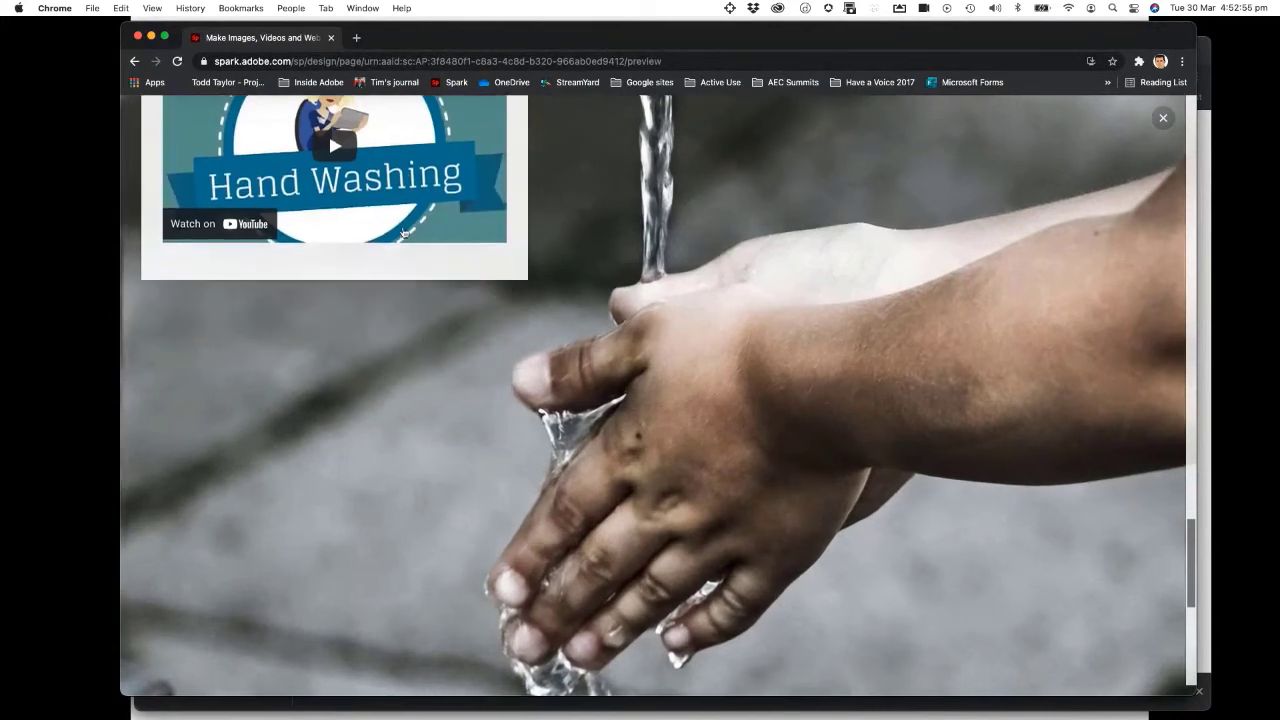
scroll(395, 260, up, 5)
scroll(387, 293, down, 8)
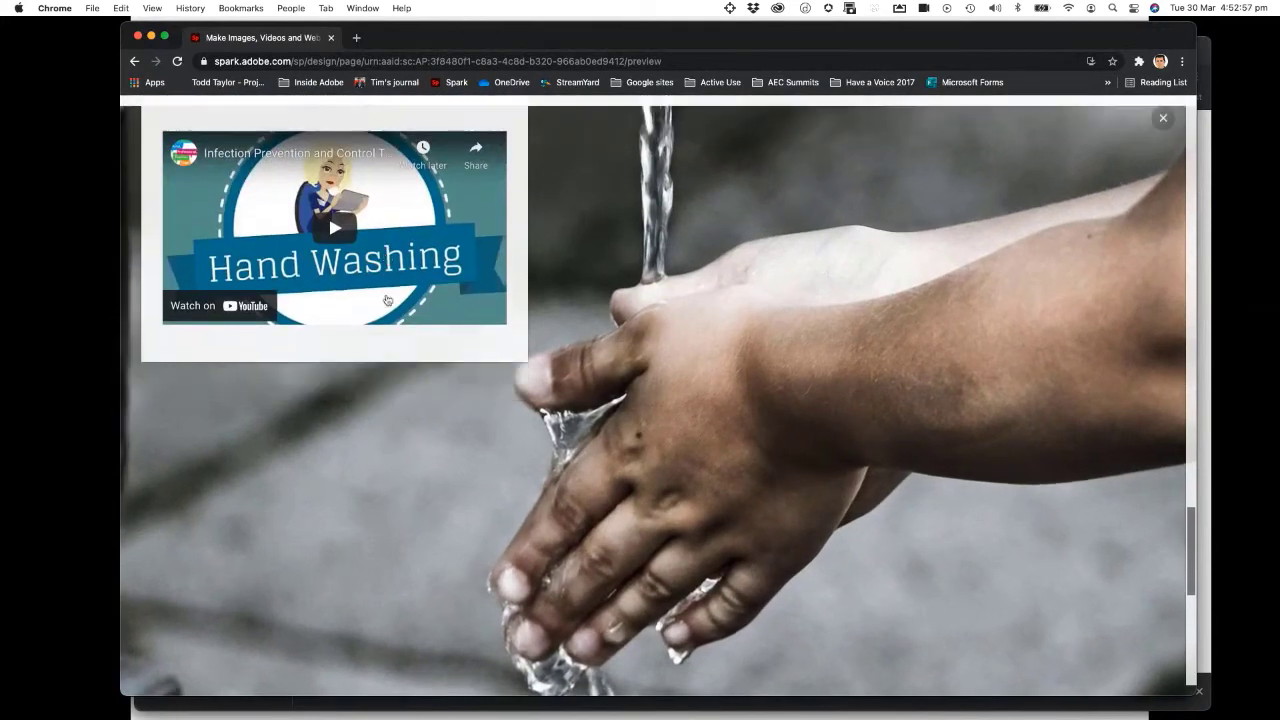
scroll(387, 293, down, 2)
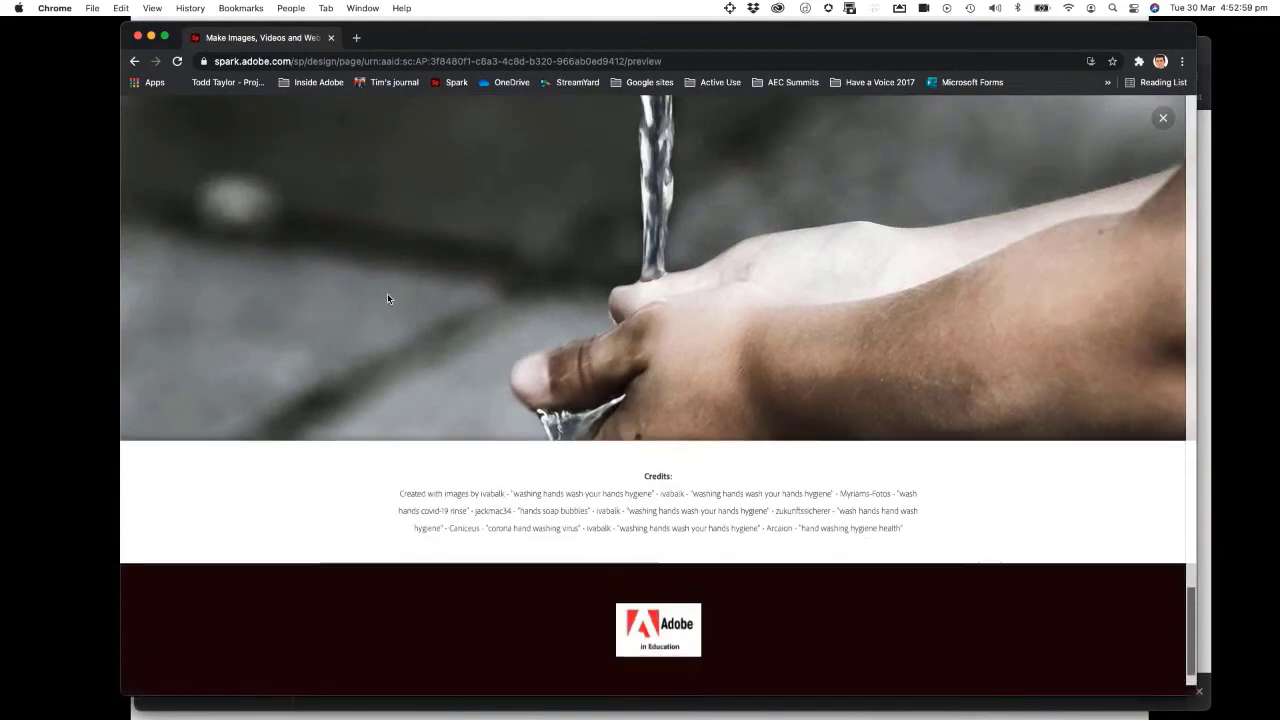
scroll(390, 293, up, 6)
scroll(395, 298, up, 15)
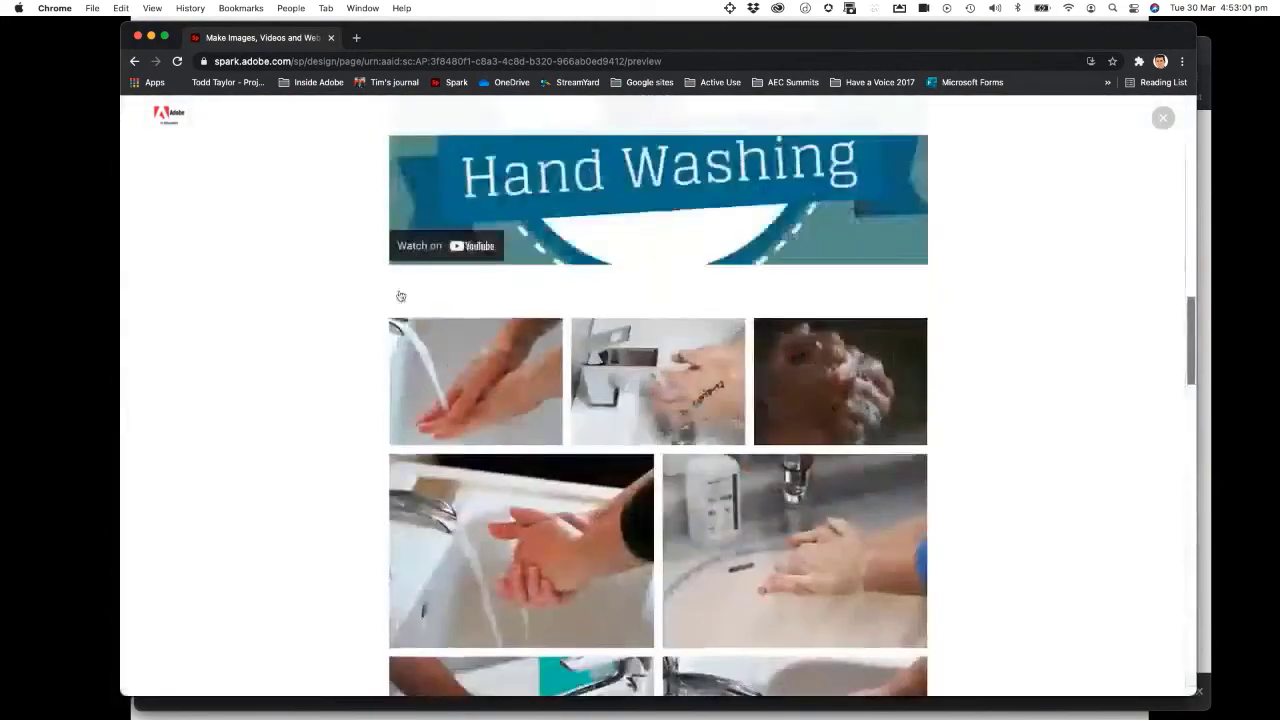
Step: Present the page full screen, examine how the video panel glides between the photo grid and the credits, and leave the presentation
click(1163, 118)
click(690, 119)
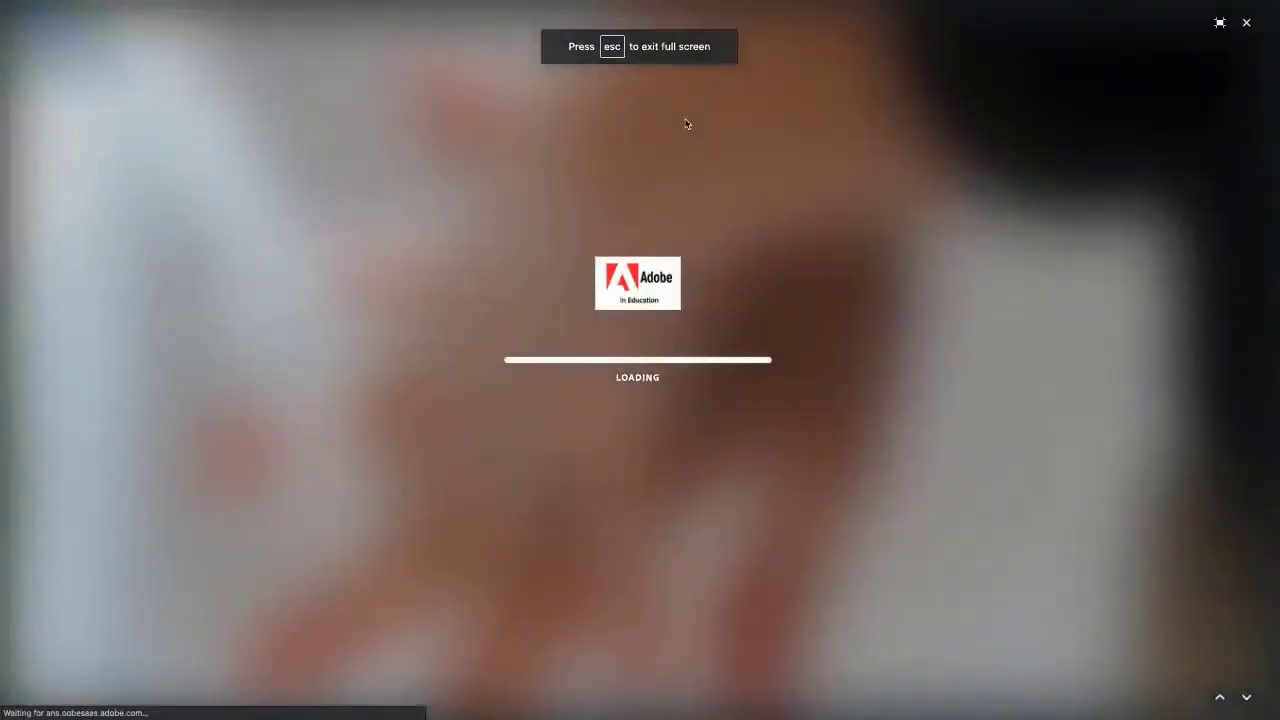
scroll(686, 123, up, 3)
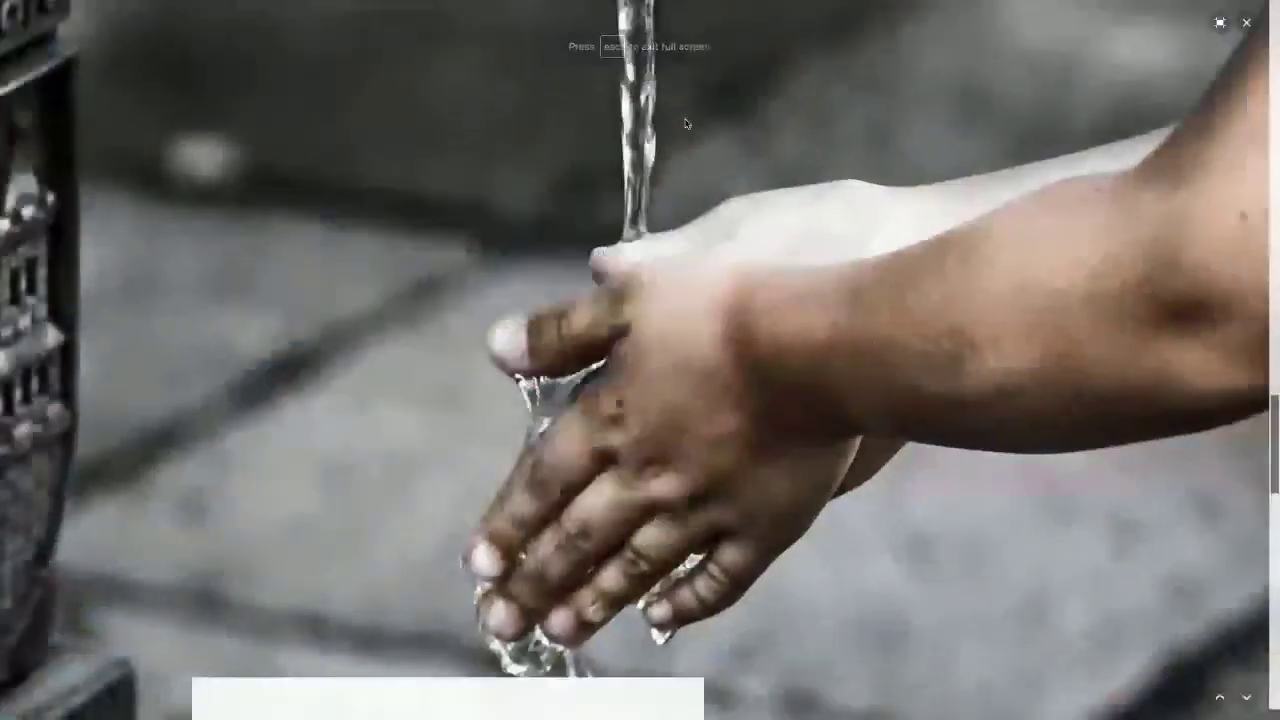
scroll(686, 123, down, 5)
scroll(686, 123, up, 5)
scroll(686, 123, down, 3)
scroll(686, 123, down, 5)
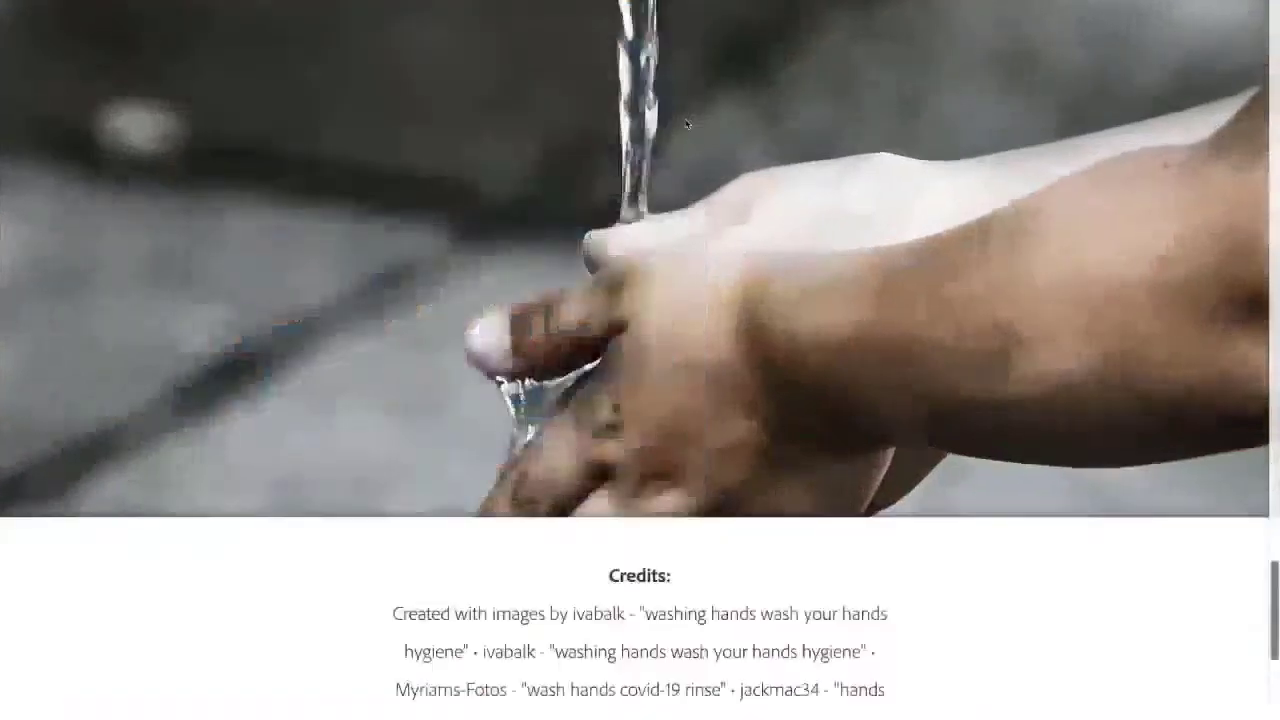
scroll(686, 123, up, 6)
scroll(686, 123, up, 3)
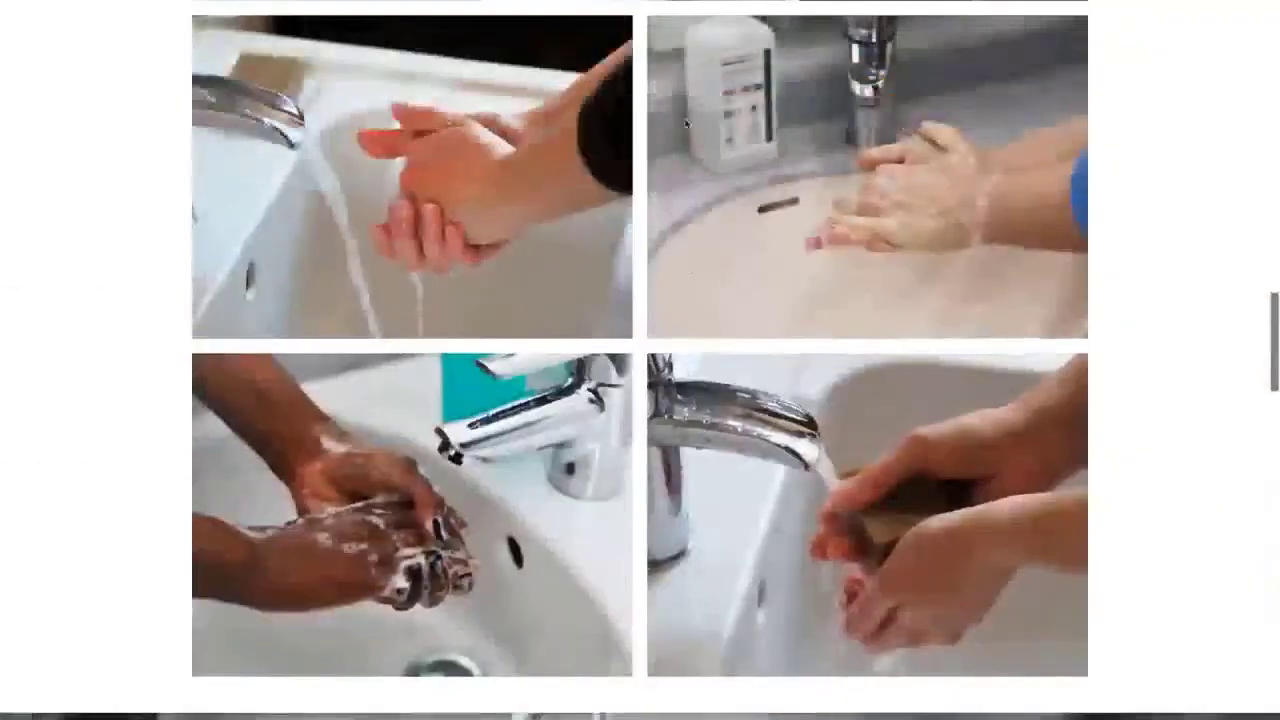
scroll(686, 123, down, 4)
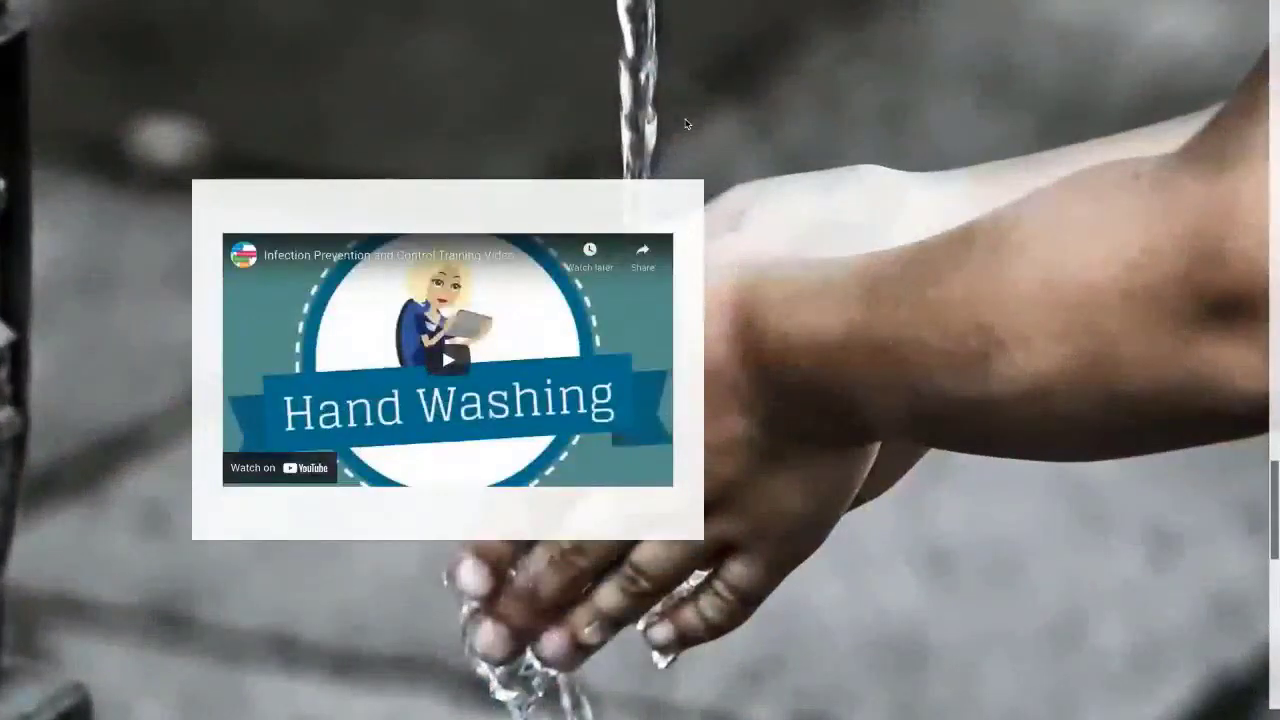
scroll(686, 123, down, 3)
scroll(686, 123, up, 6)
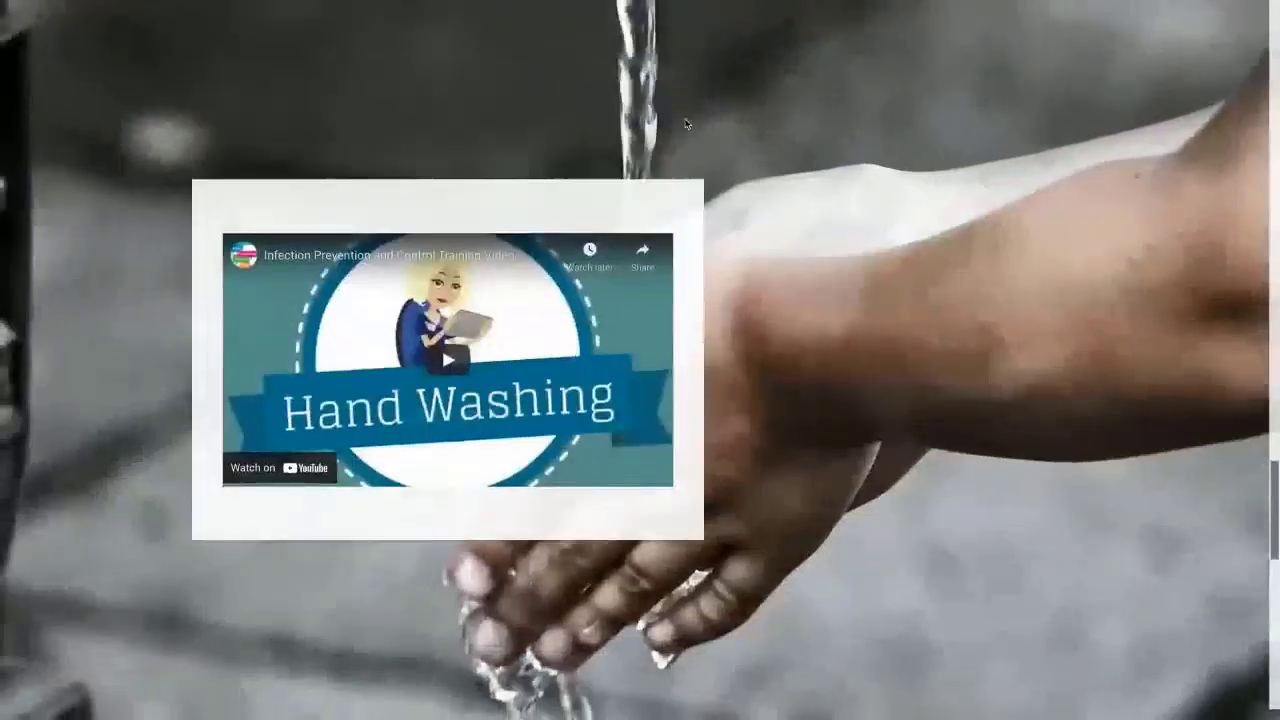
scroll(686, 123, up, 2)
key(Escape)
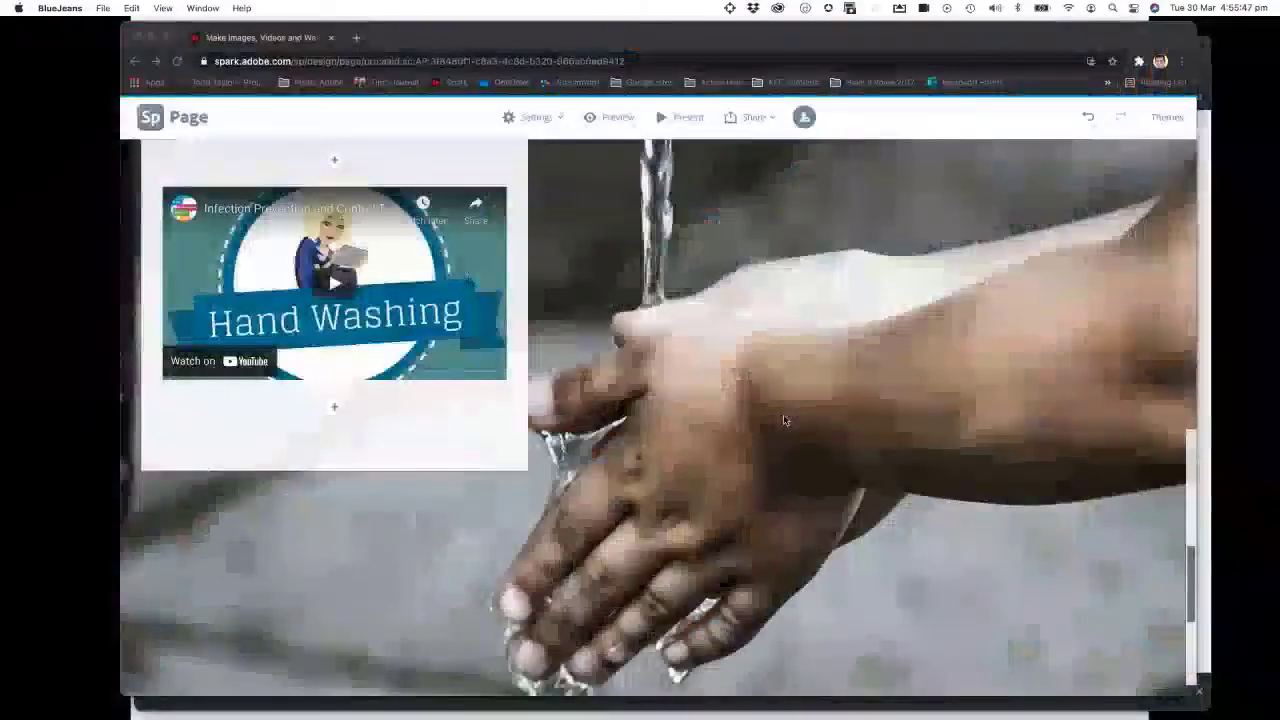
Step: Add a split layout below the glideshow and fill its image side with the "washing hands" photo of a hand holding yellow soap
scroll(782, 403, down, 10)
scroll(782, 403, up, 5)
scroll(782, 403, down, 12)
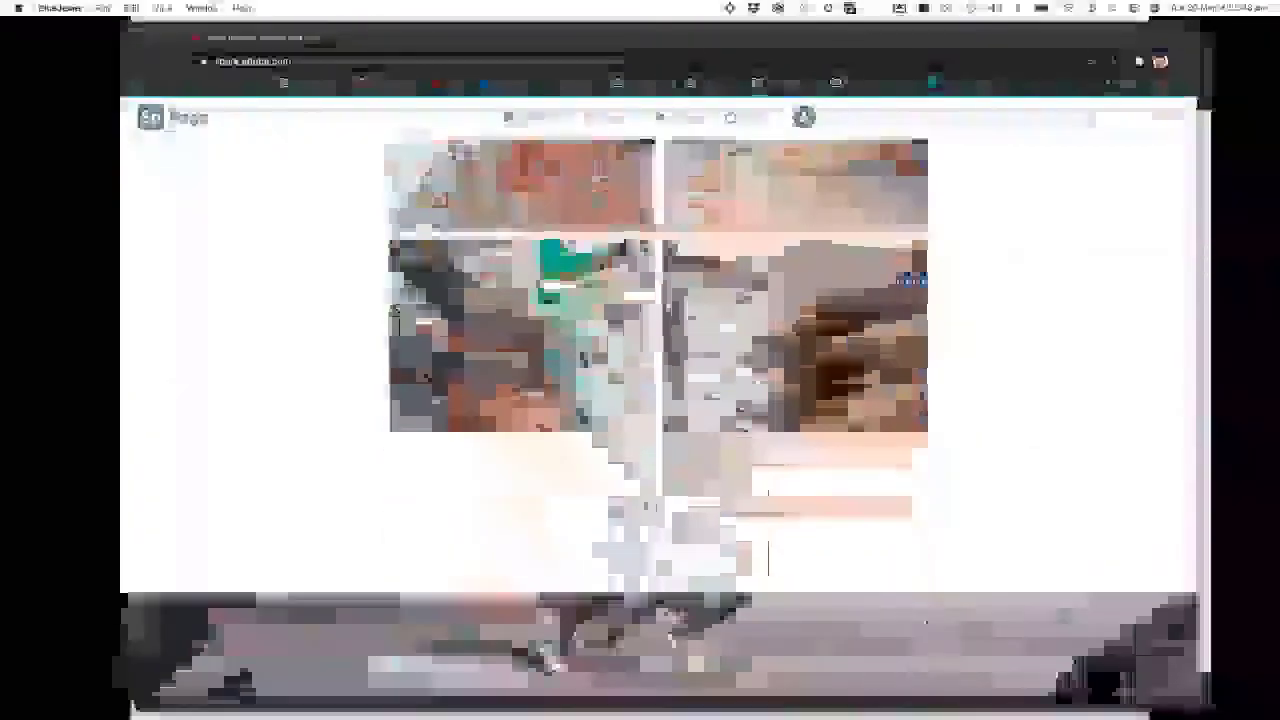
scroll(782, 403, down, 5)
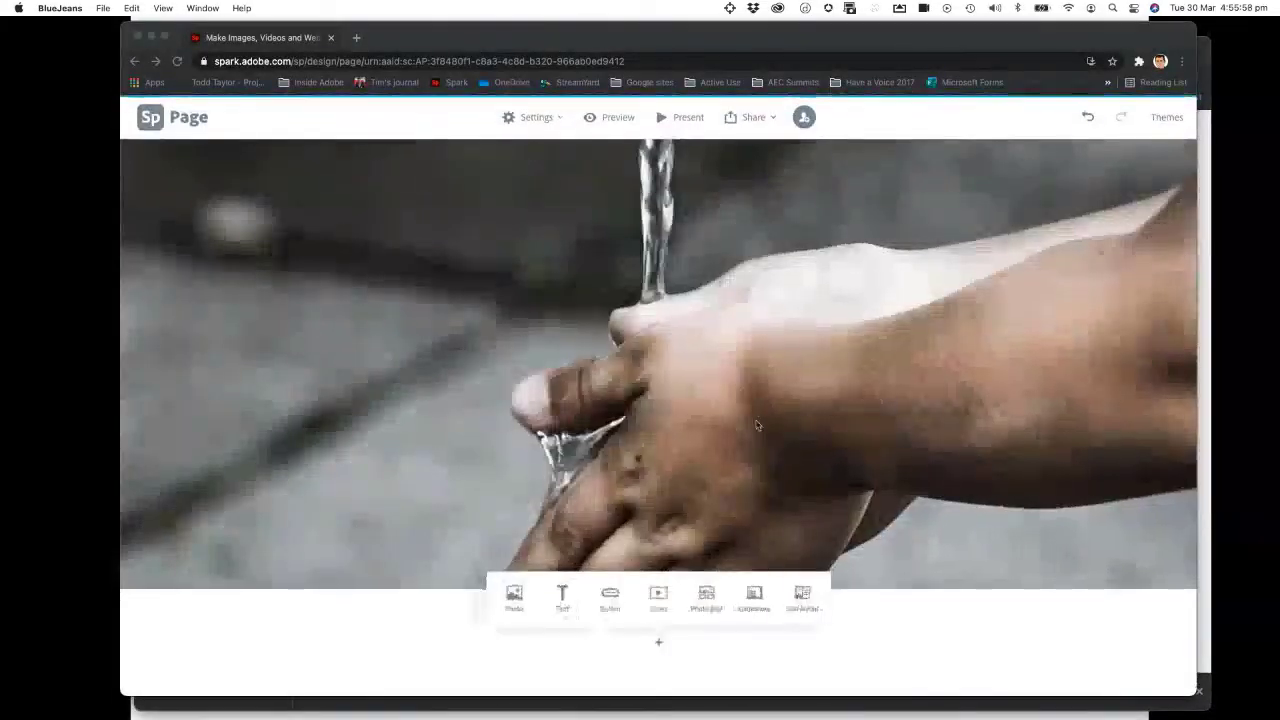
click(801, 598)
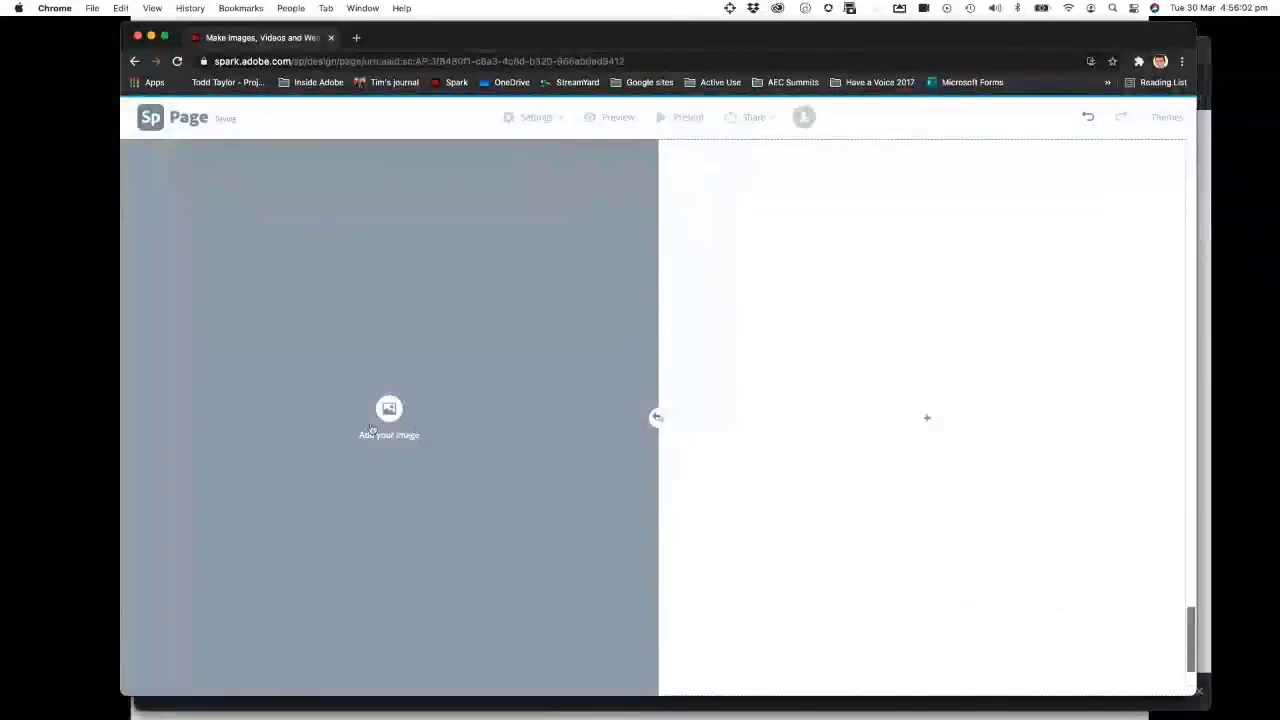
click(389, 408)
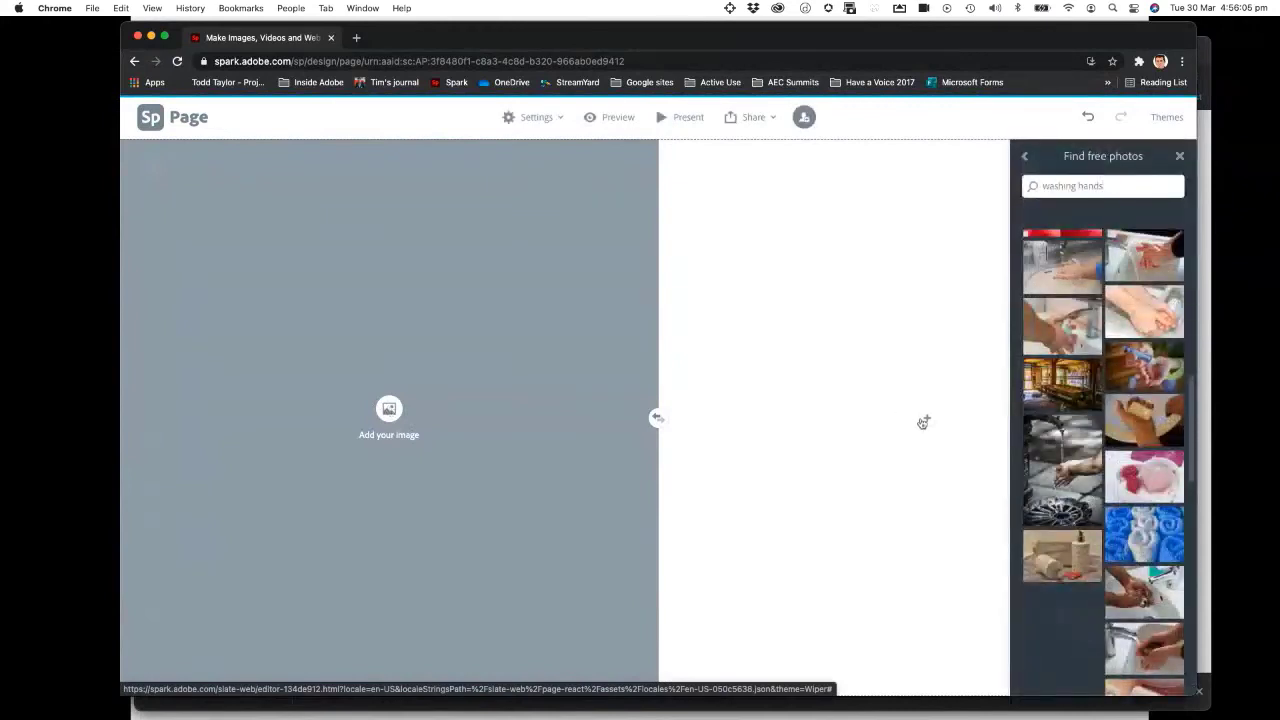
click(1155, 432)
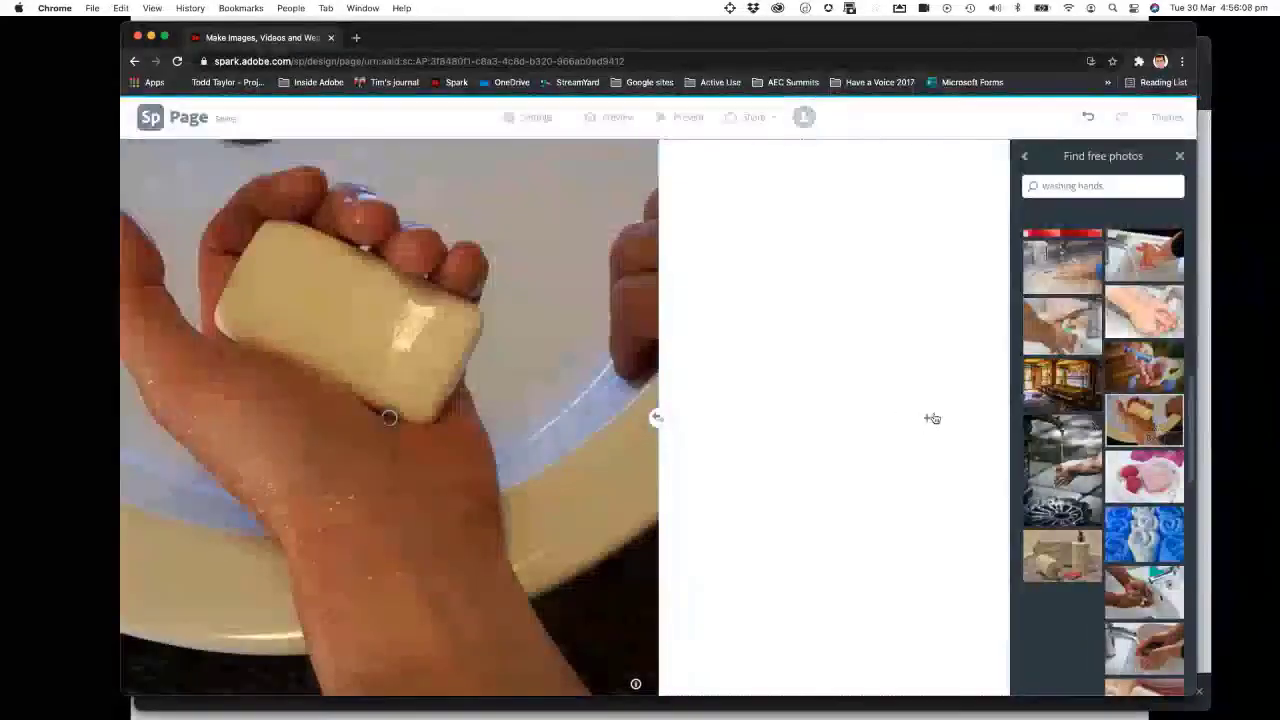
Step: Add the text "Wash your hands" to the empty half of the split layout, try it as H1 and format it as a quote
click(928, 419)
click(907, 378)
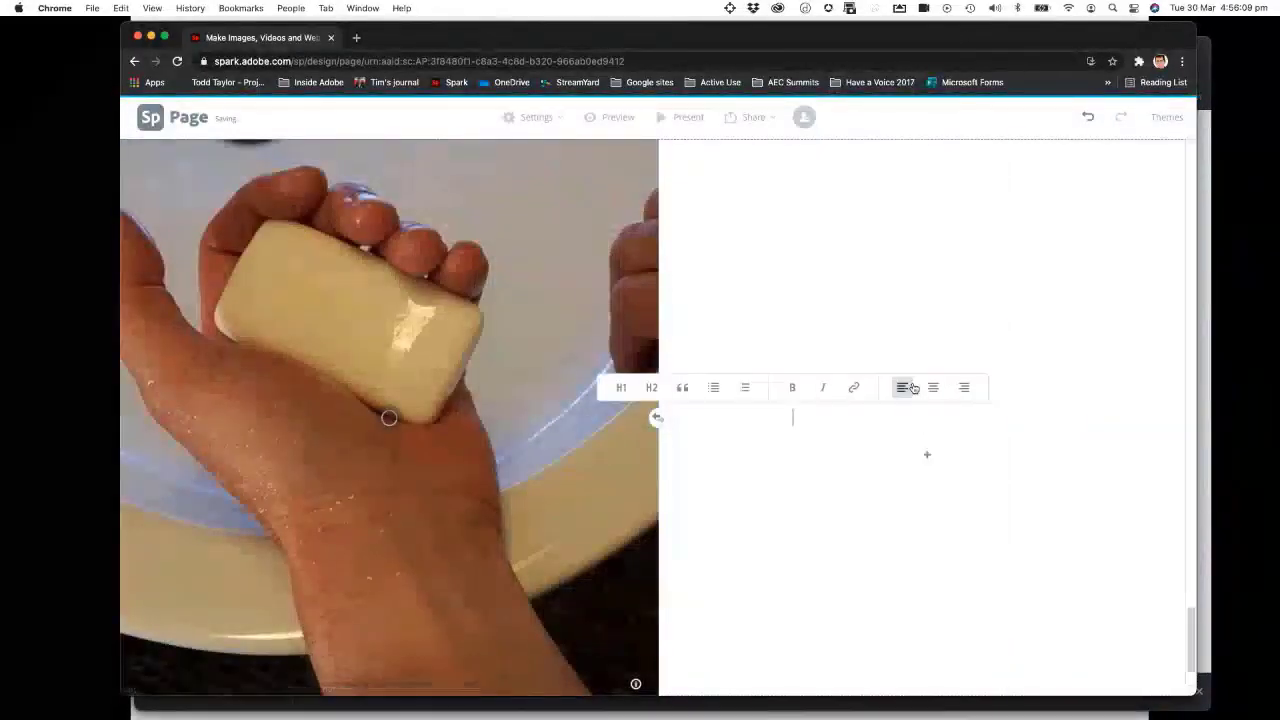
text(Wash)
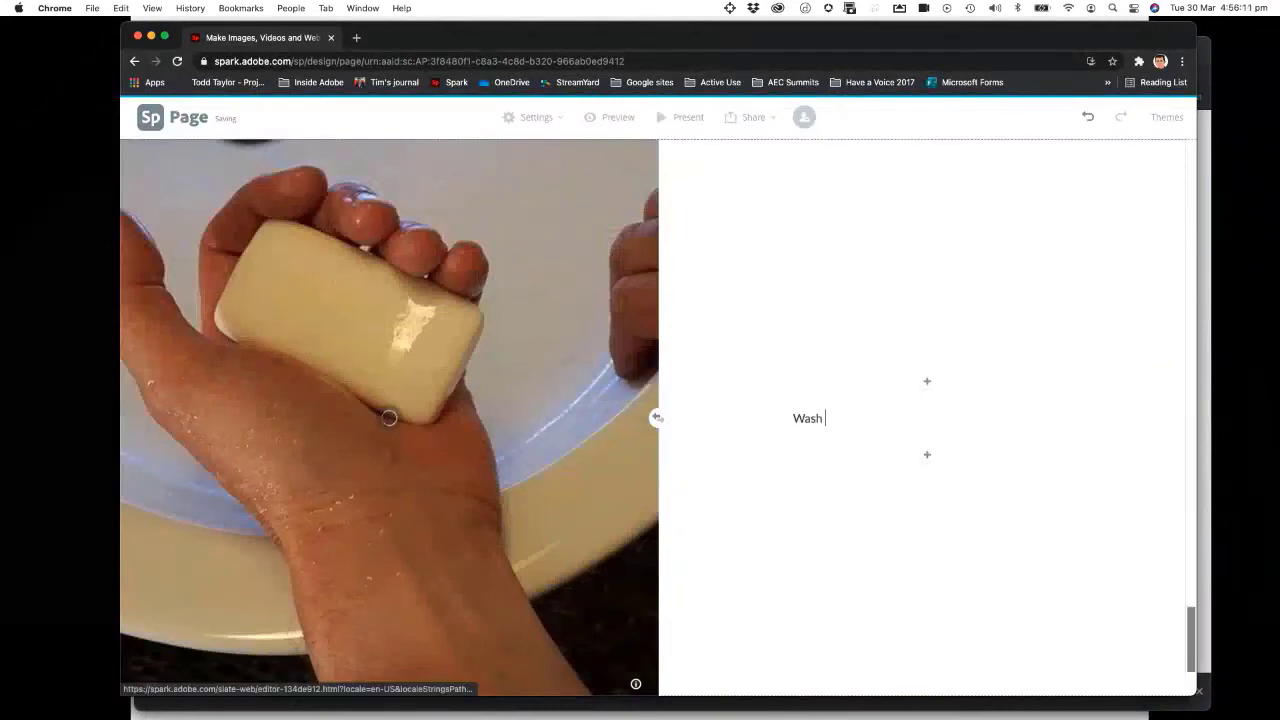
text( your hands)
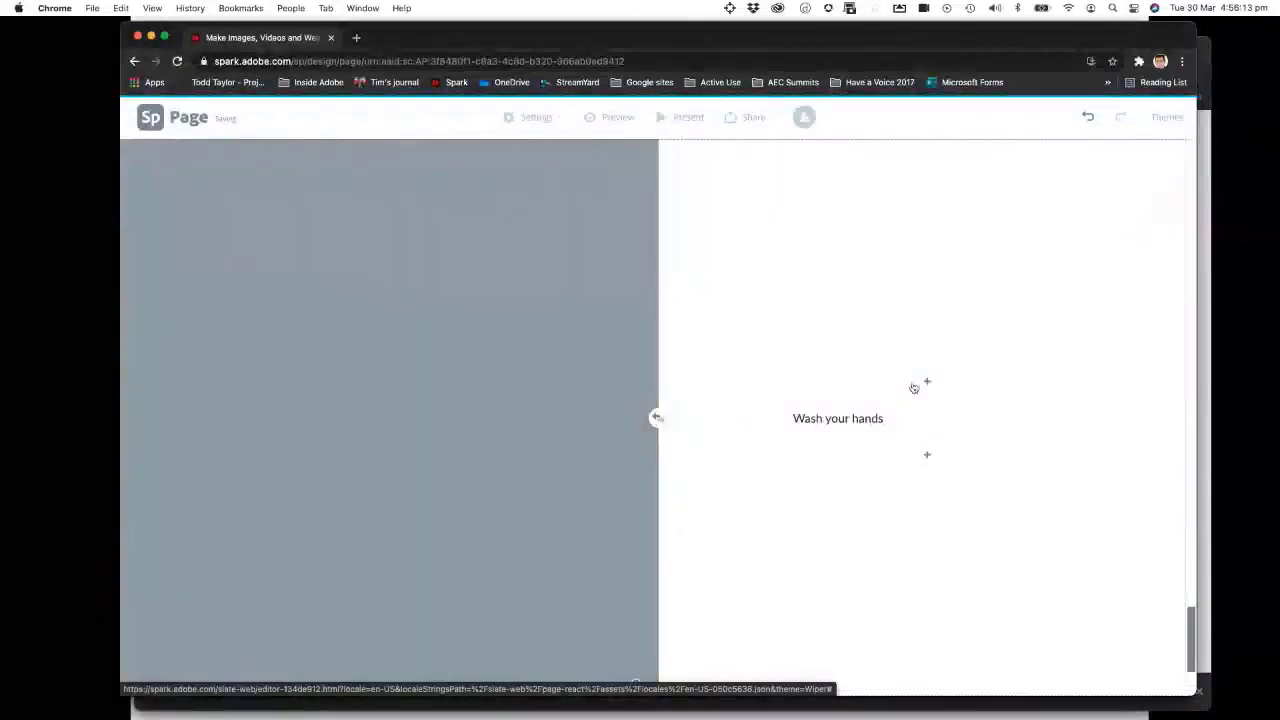
click(868, 421)
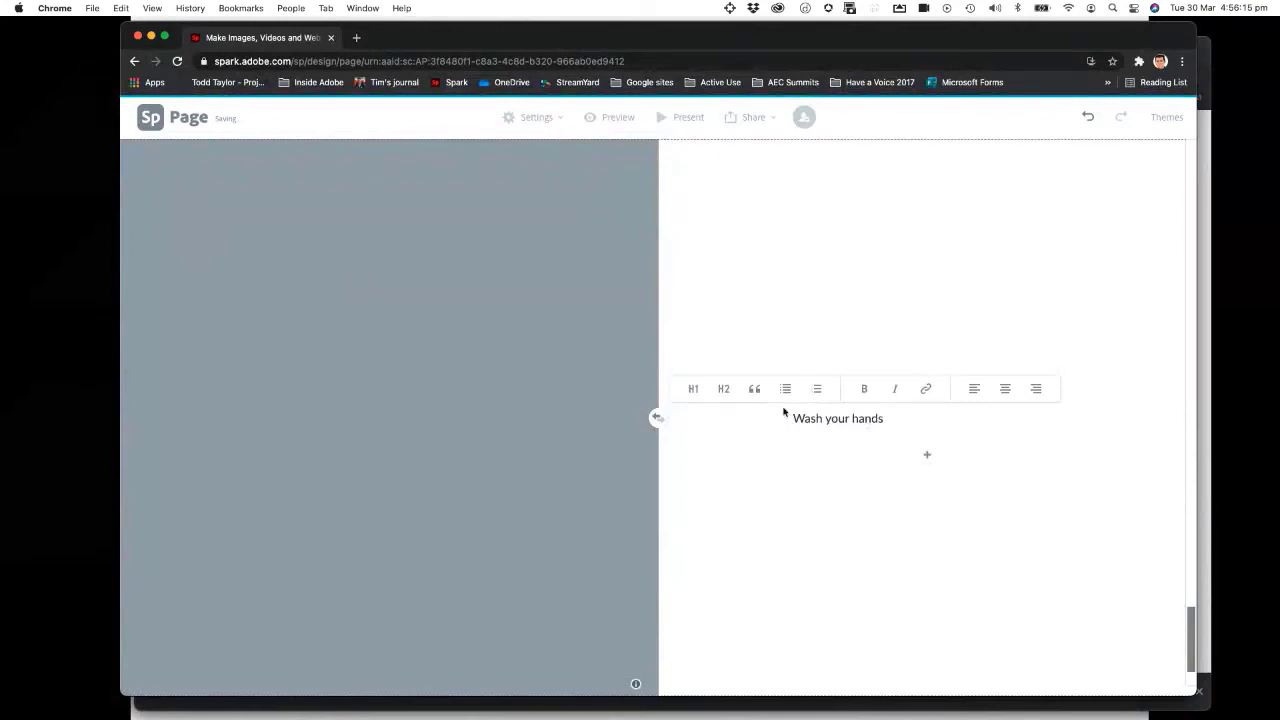
click(693, 388)
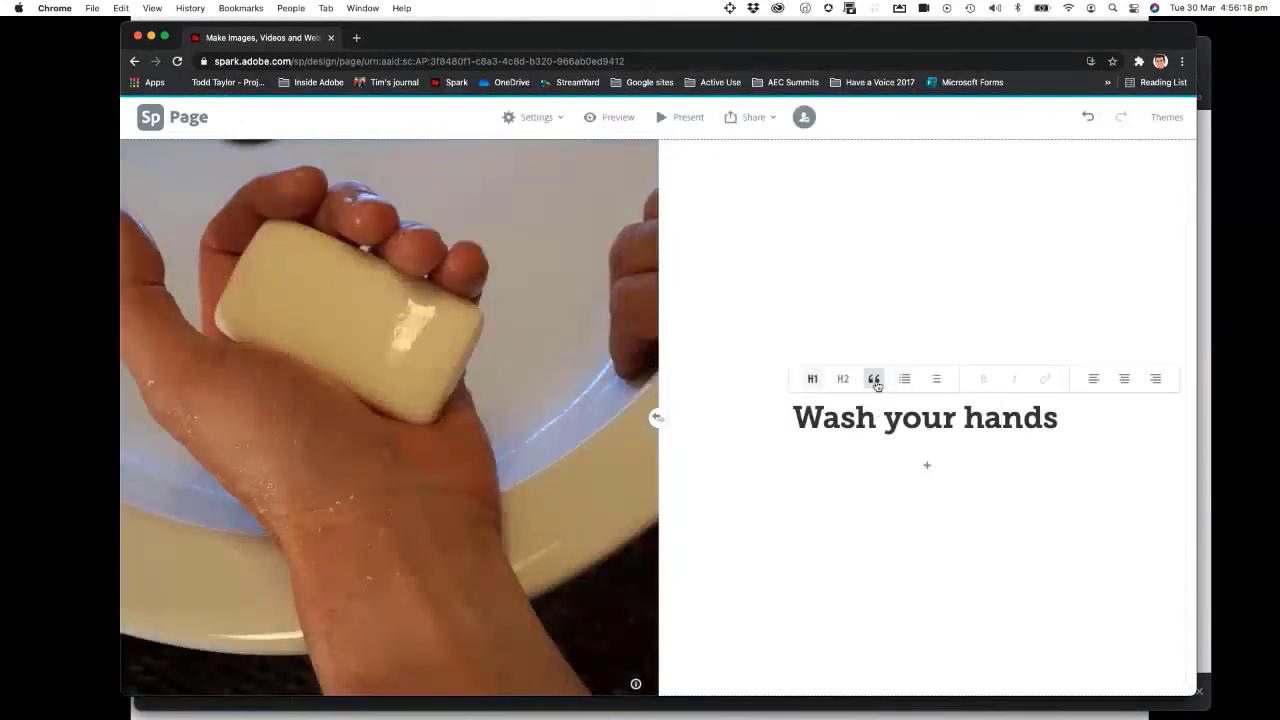
click(874, 381)
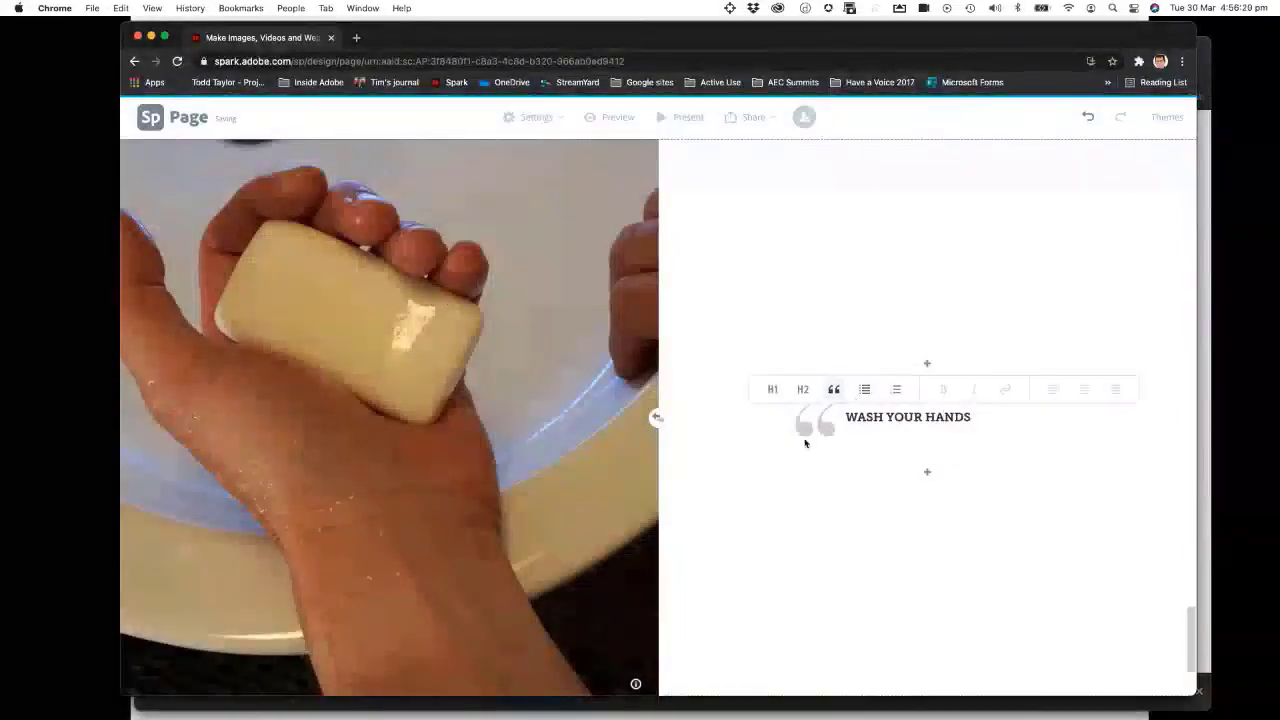
Step: Swap the two halves of the split layout so the quote and the soap photo change sides
scroll(806, 443, down, 2)
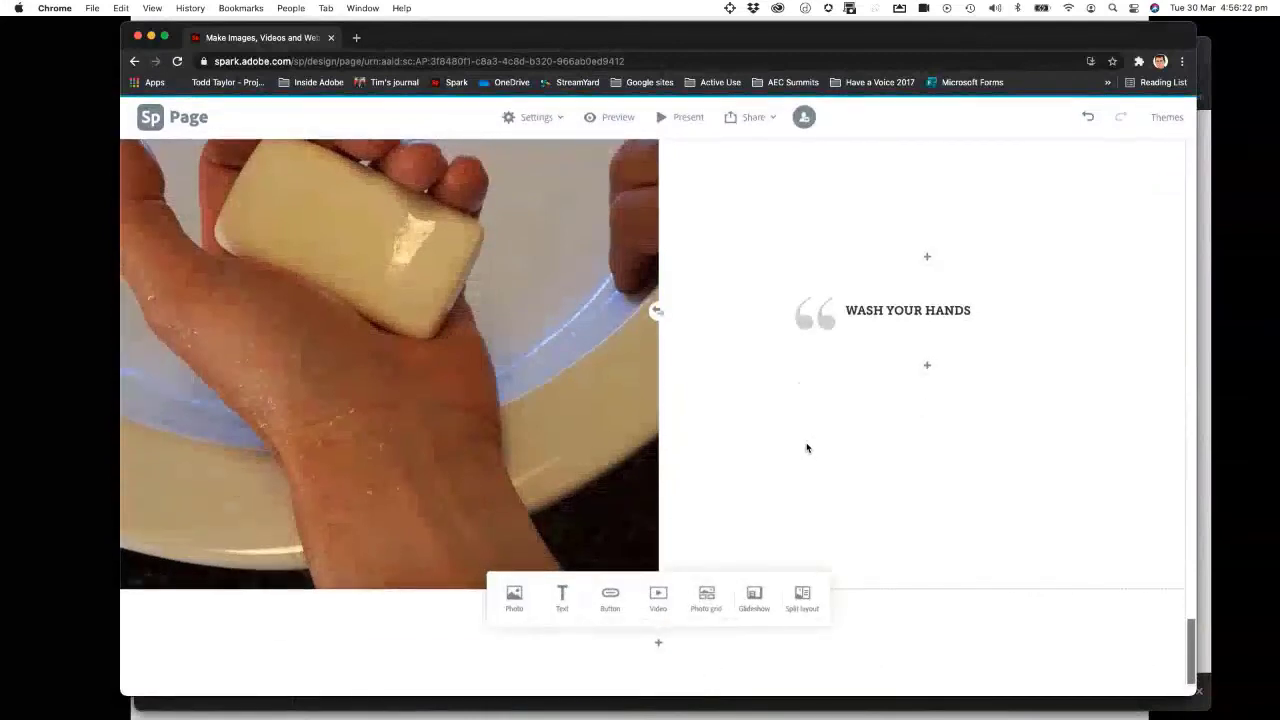
click(656, 311)
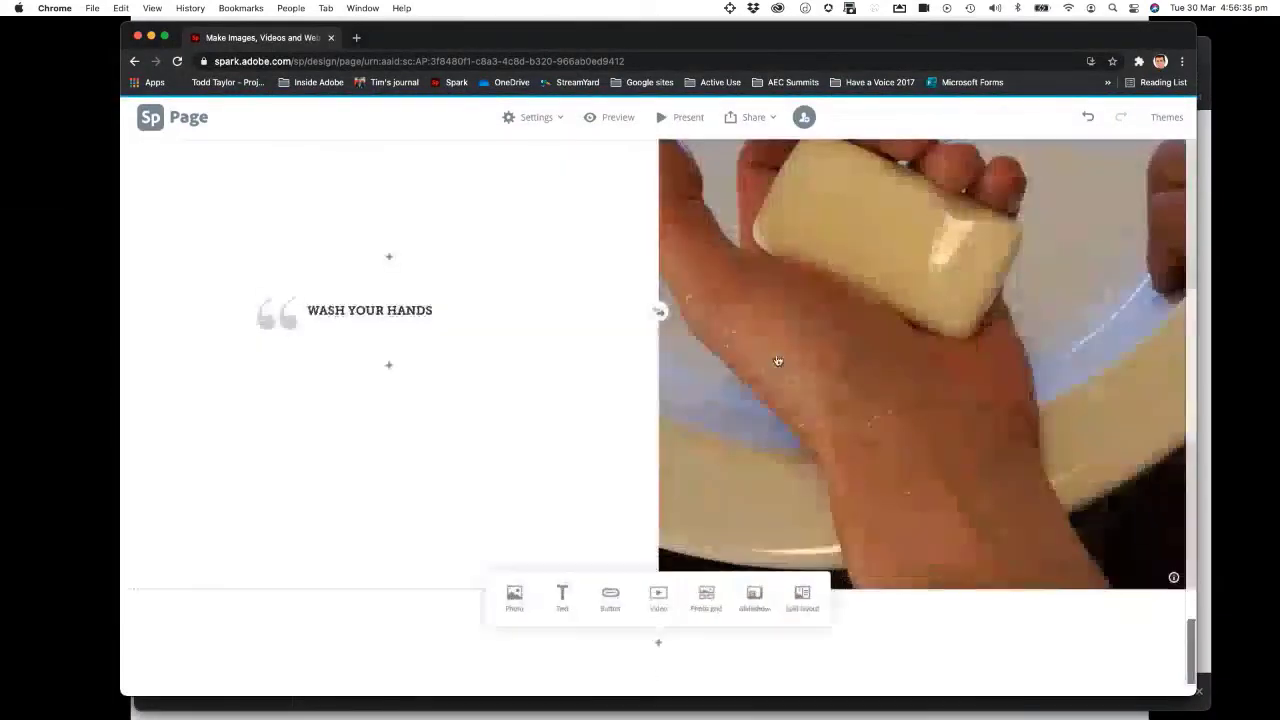
scroll(693, 347, up, 2)
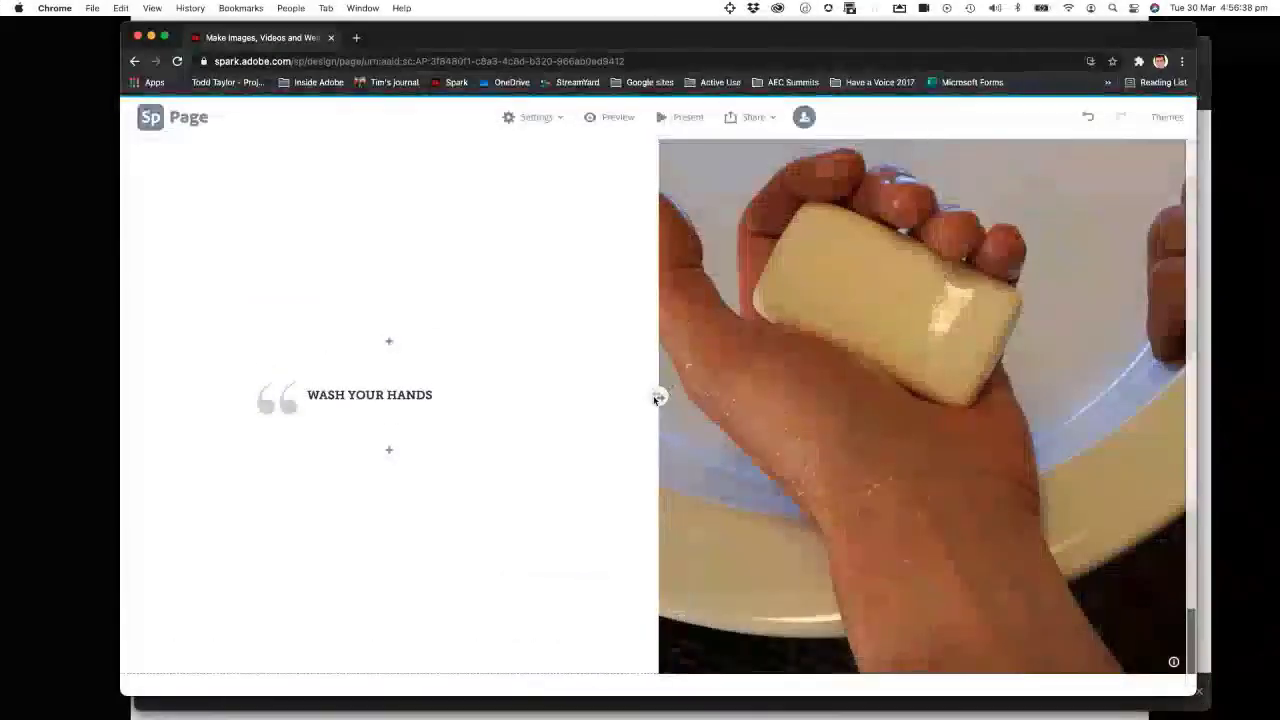
scroll(705, 404, down, 2)
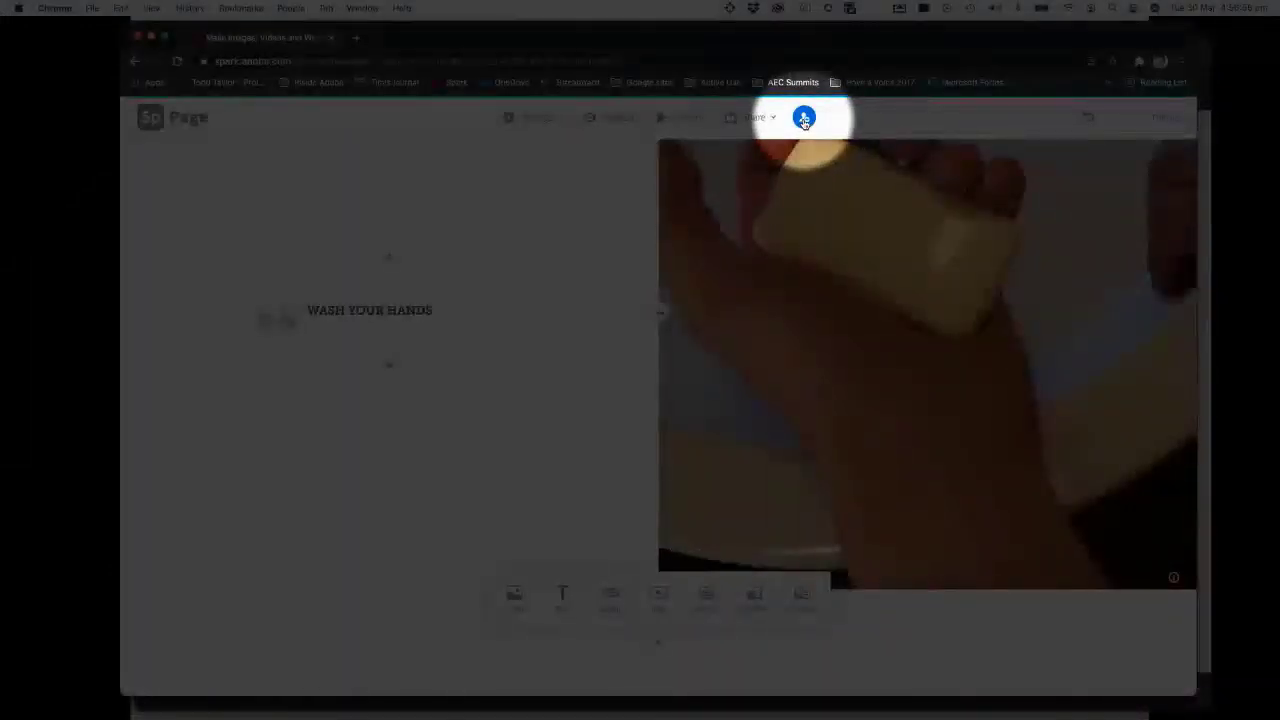
Step: Look at the options for inviting people to edit the Hand Hygiene page and close them
click(804, 120)
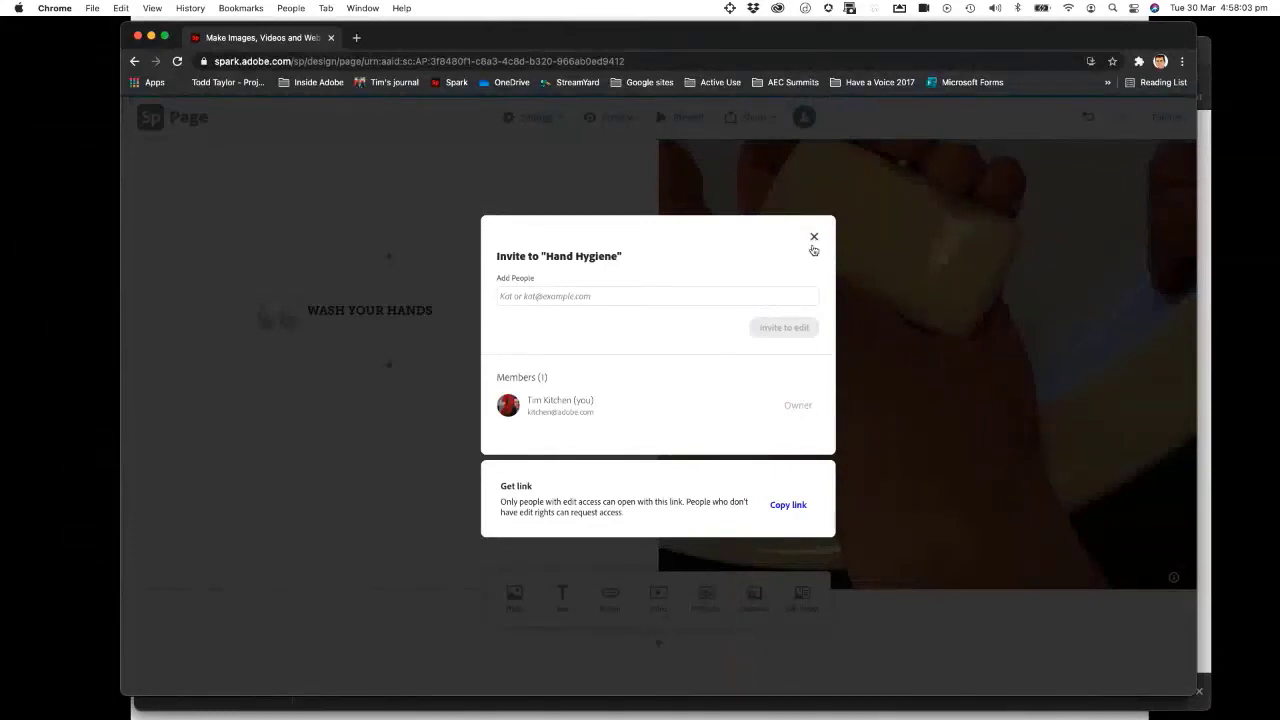
click(814, 240)
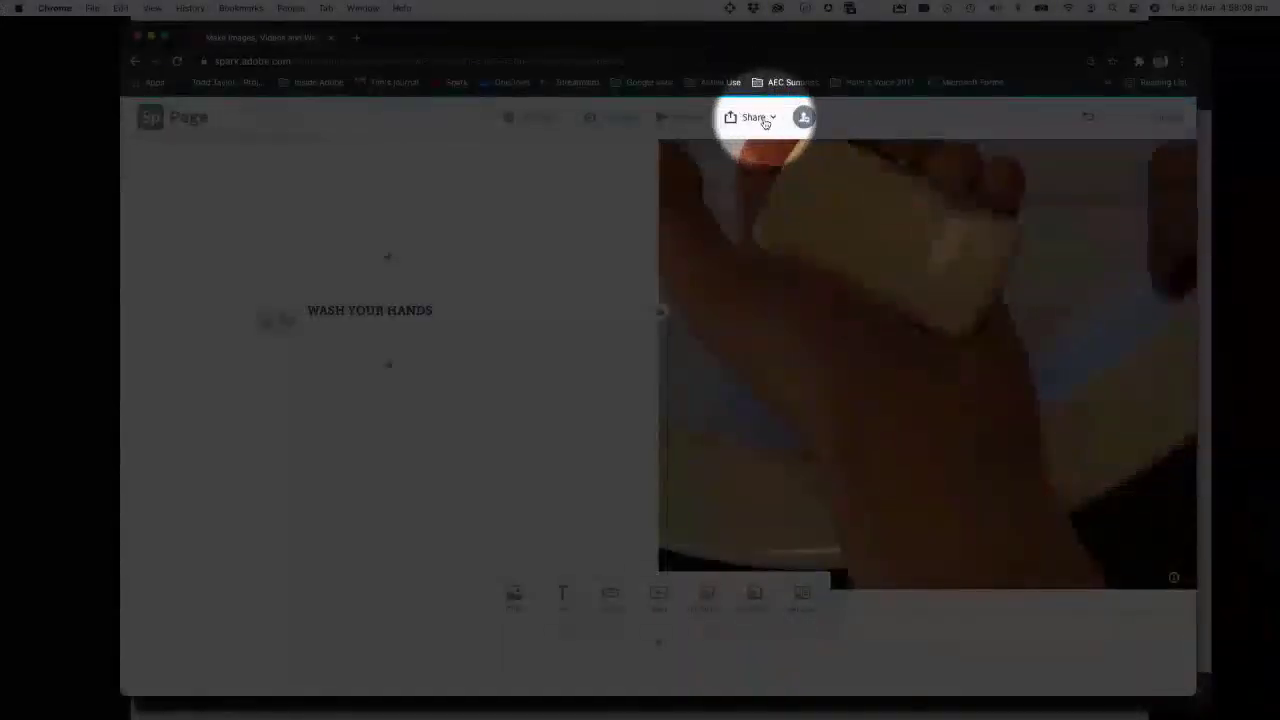
Step: Set up publishing the page as a shareable link, with category Education and the author's name and photo included
click(764, 120)
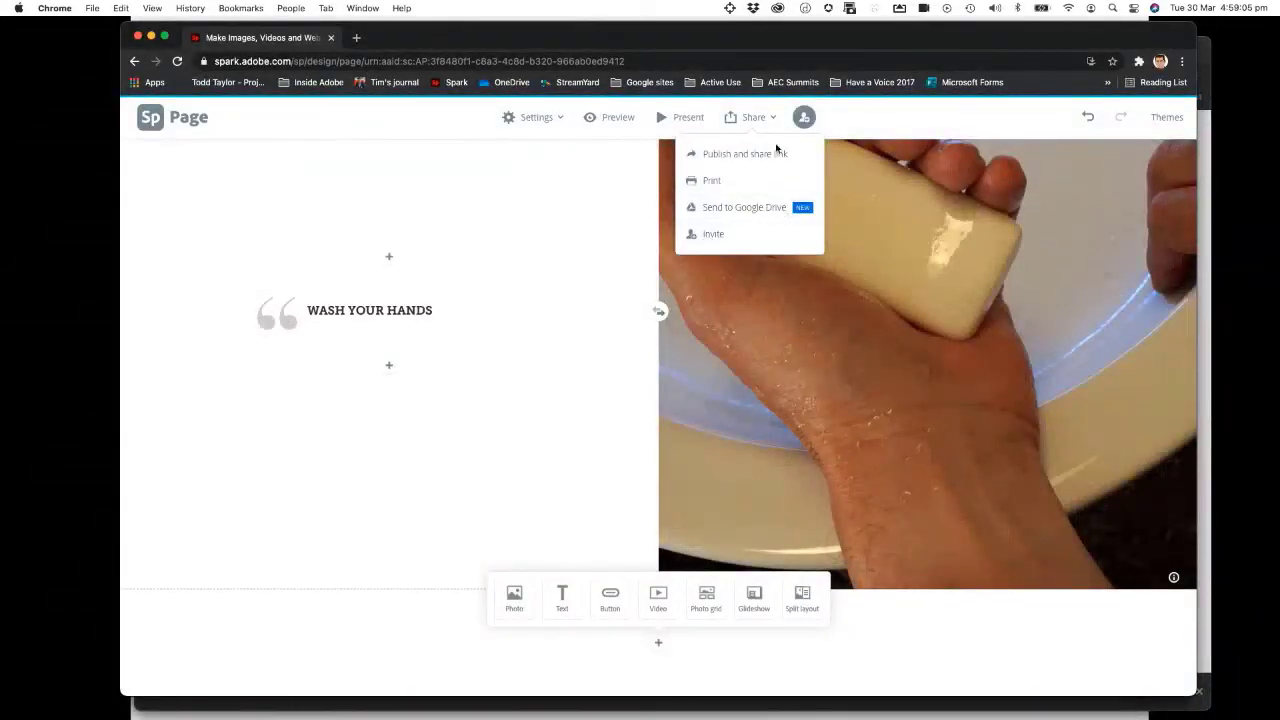
click(717, 157)
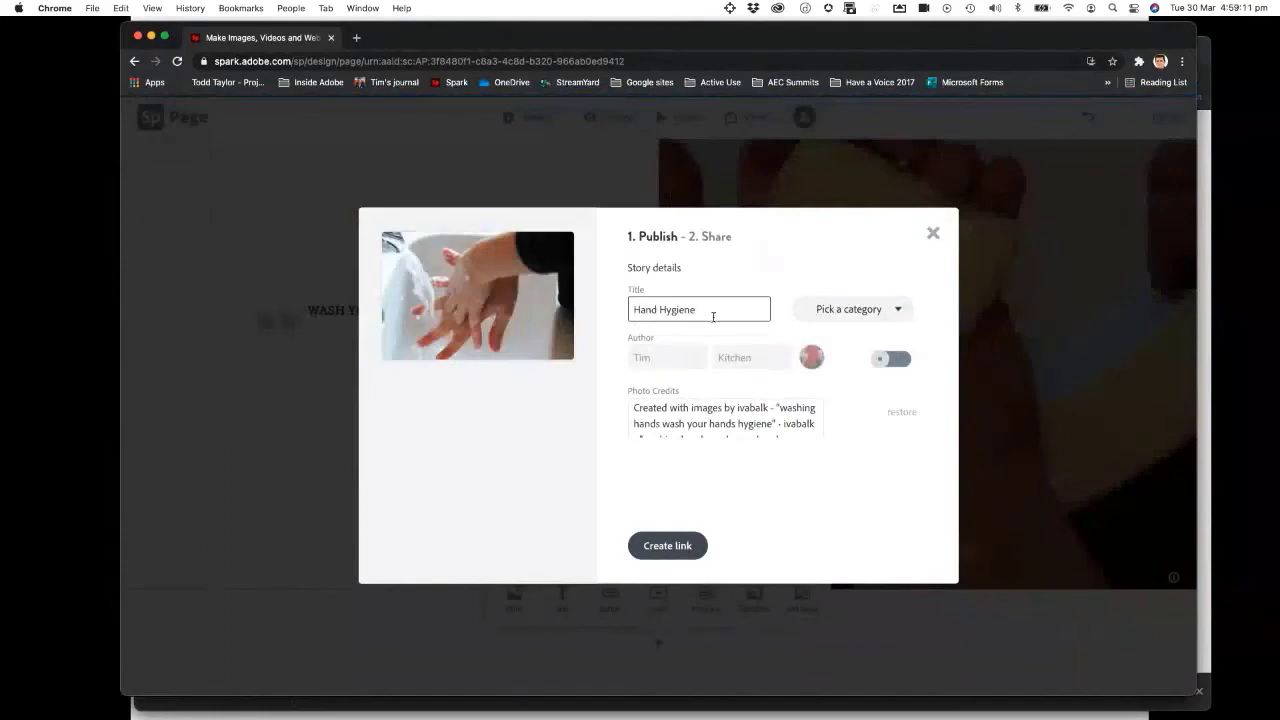
click(850, 308)
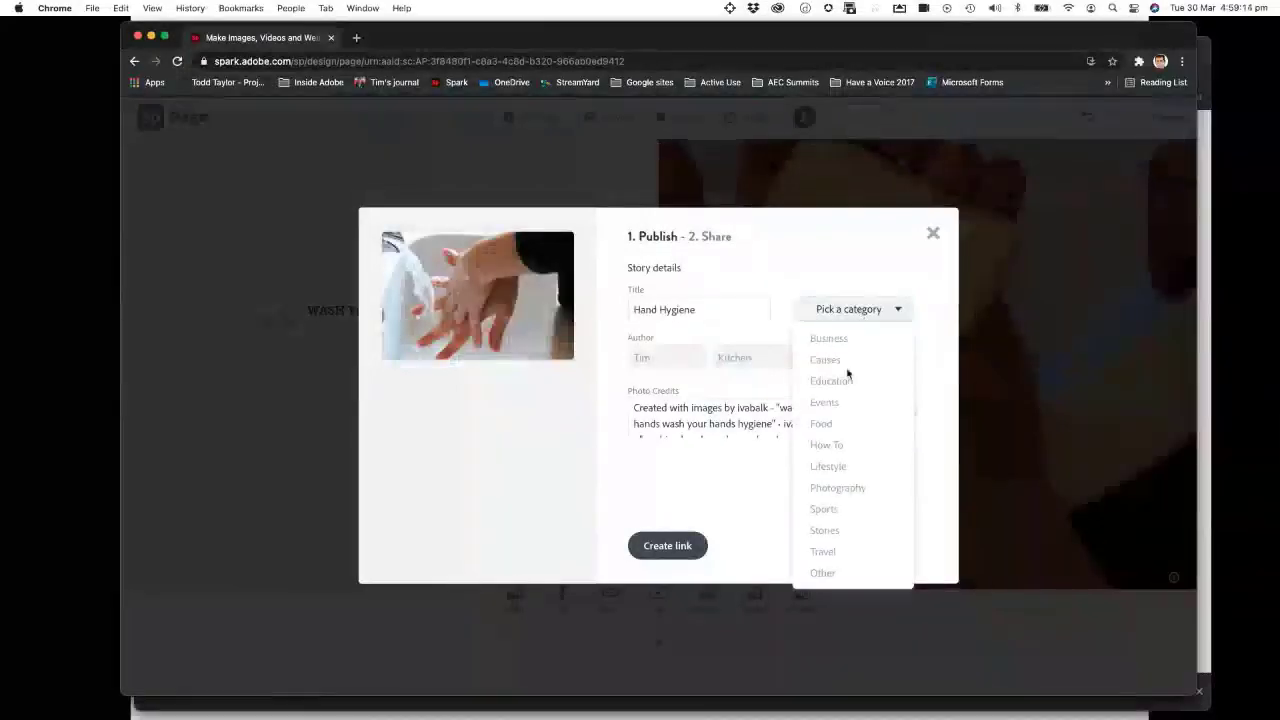
click(844, 382)
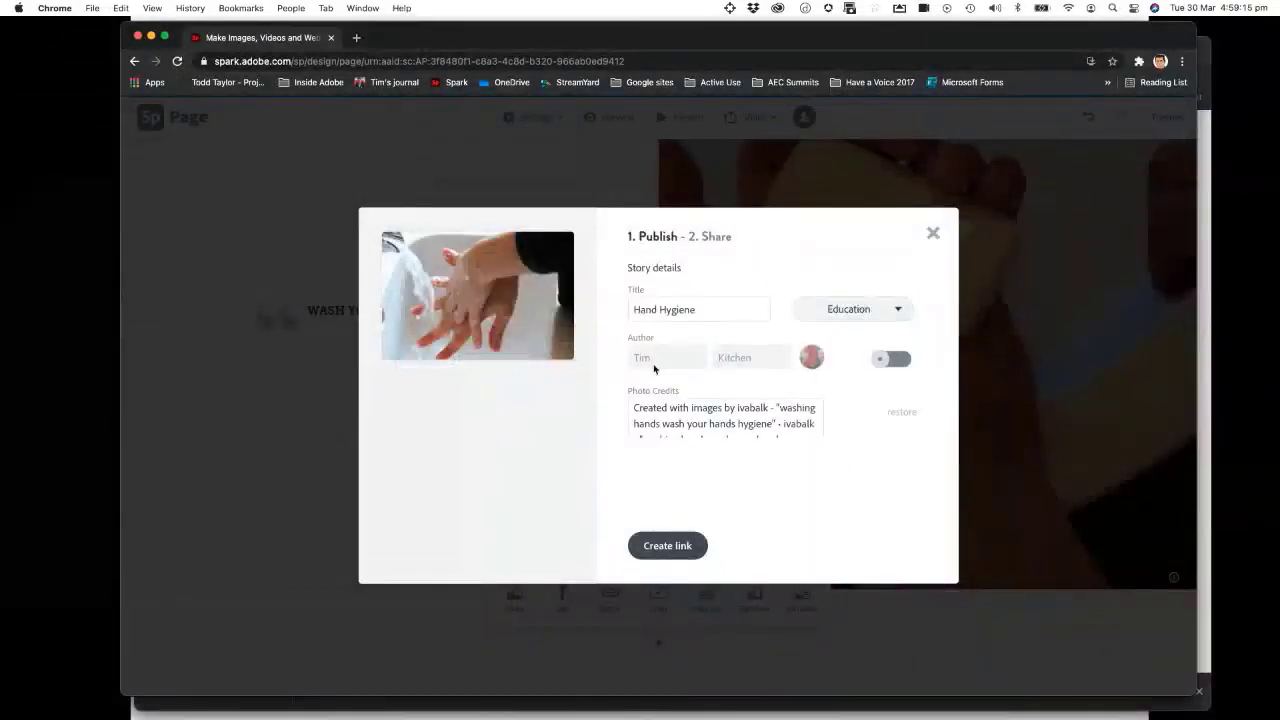
click(891, 360)
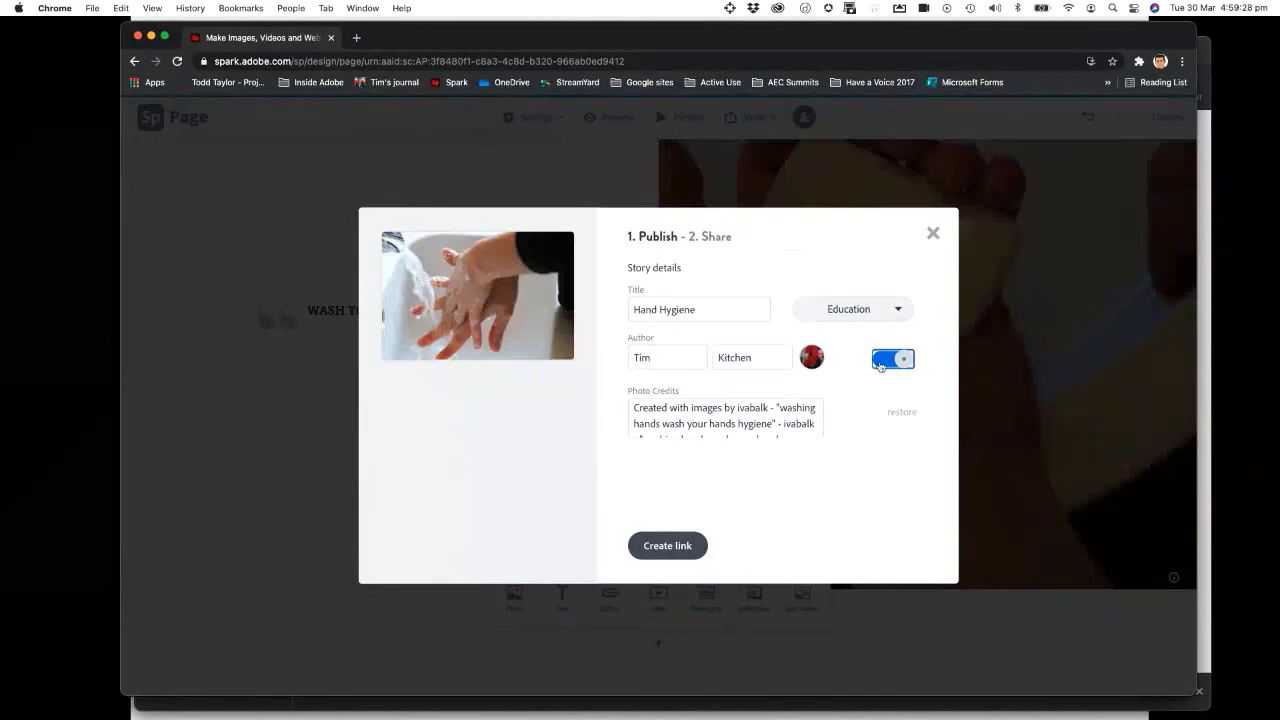
click(881, 365)
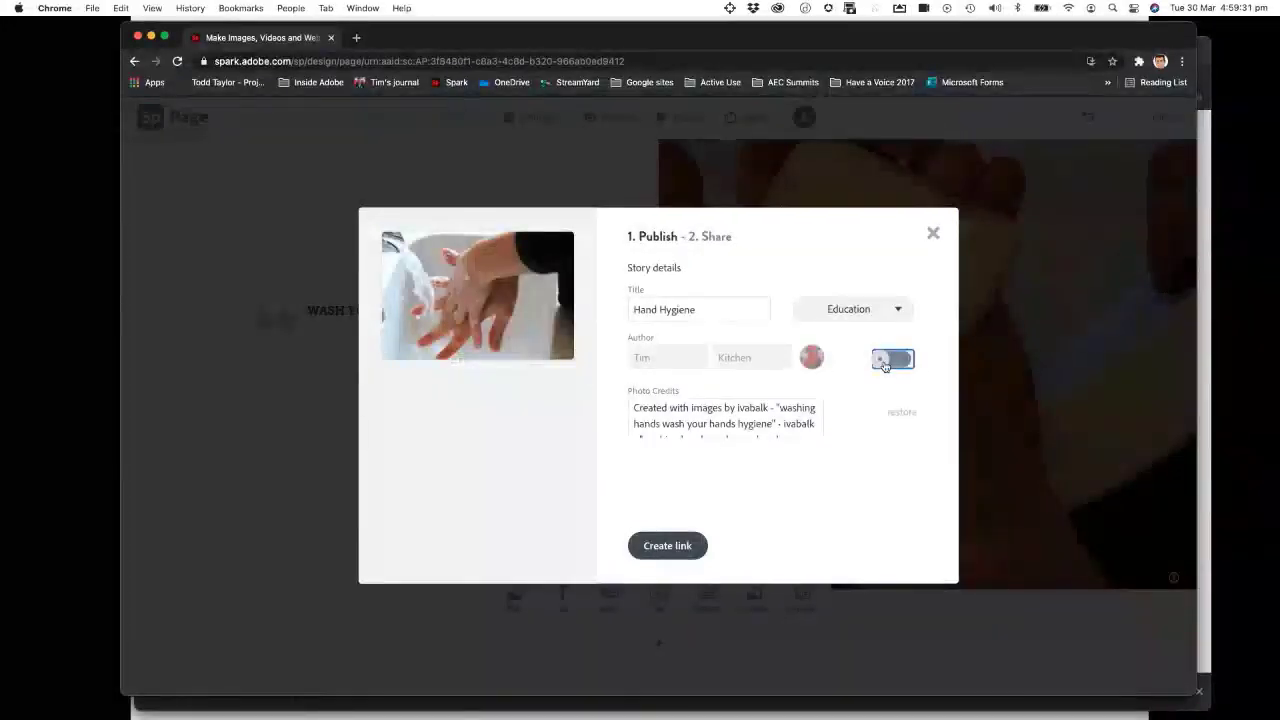
click(883, 366)
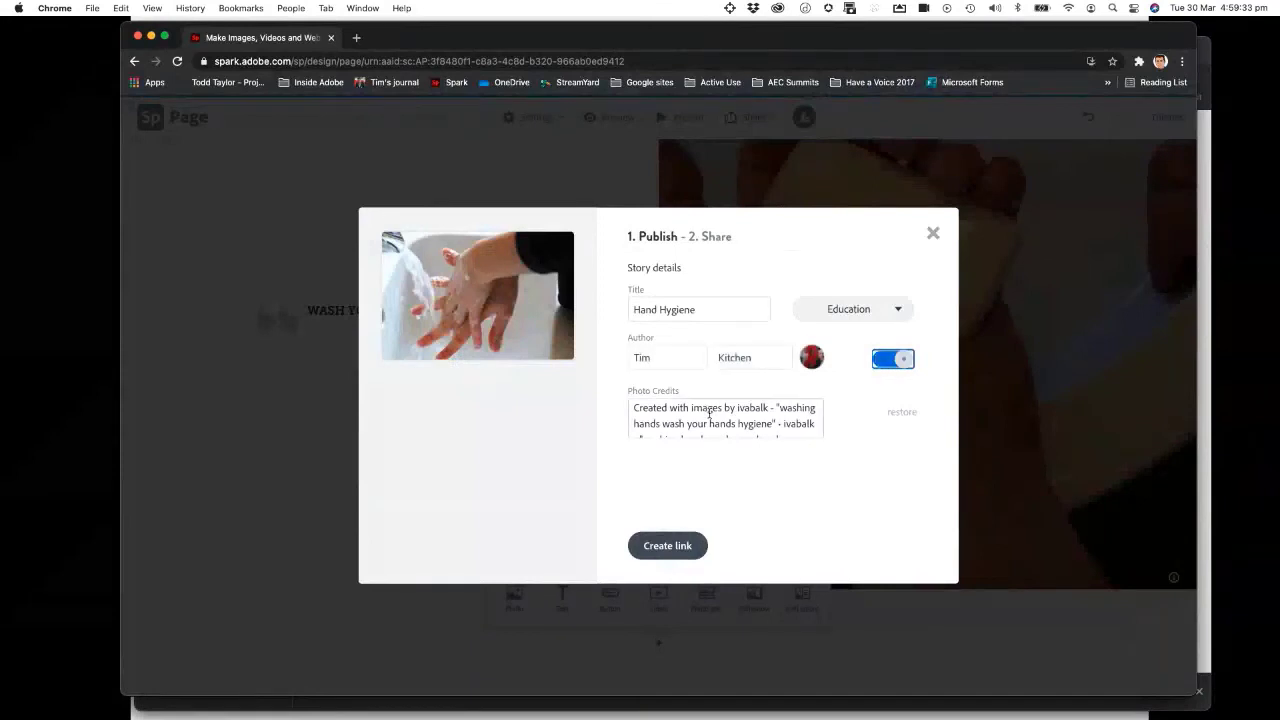
Step: Review the photo credits through to the end and create the page's link
scroll(670, 415, down, 3)
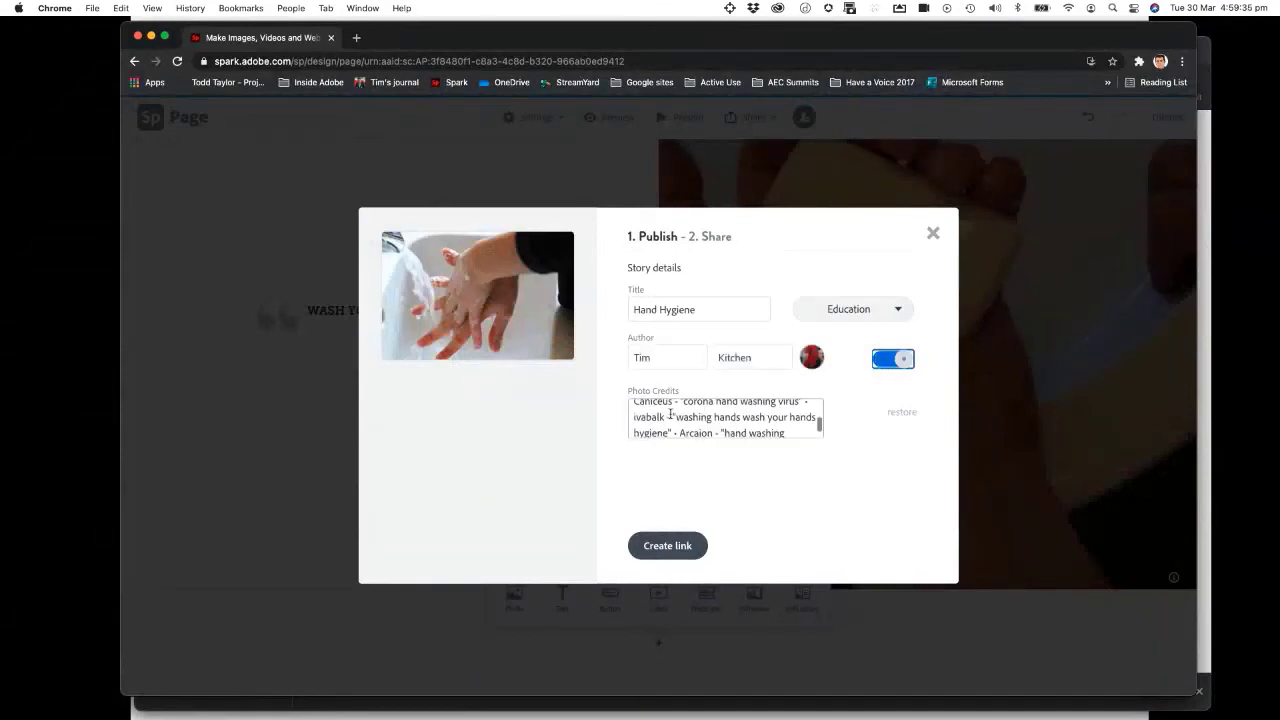
scroll(670, 414, down, 2)
click(678, 428)
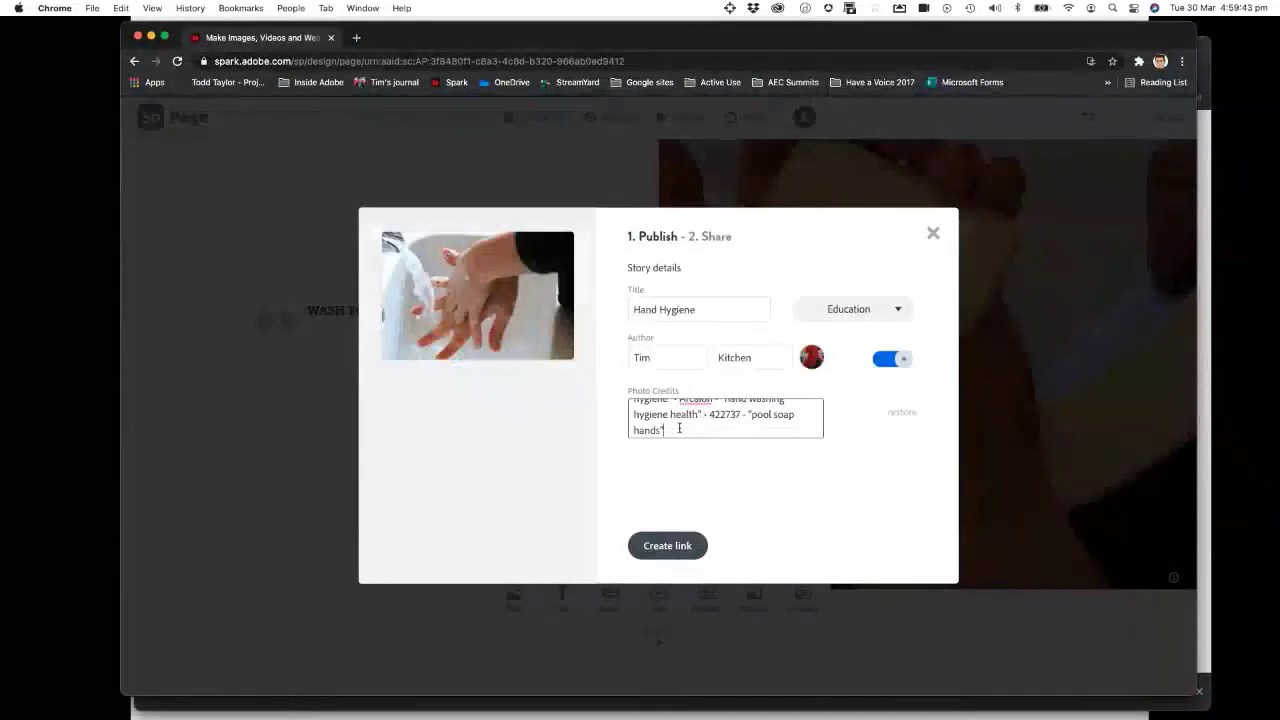
scroll(680, 427, up, 3)
scroll(680, 427, up, 2)
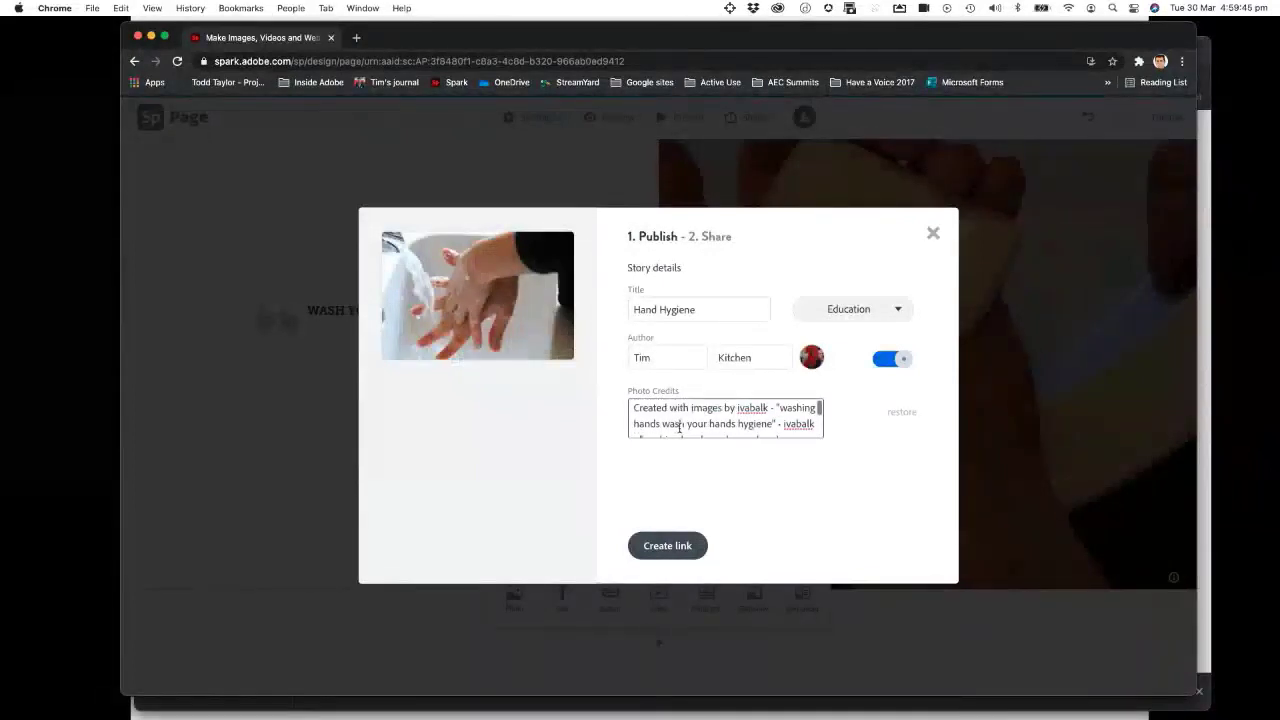
click(668, 547)
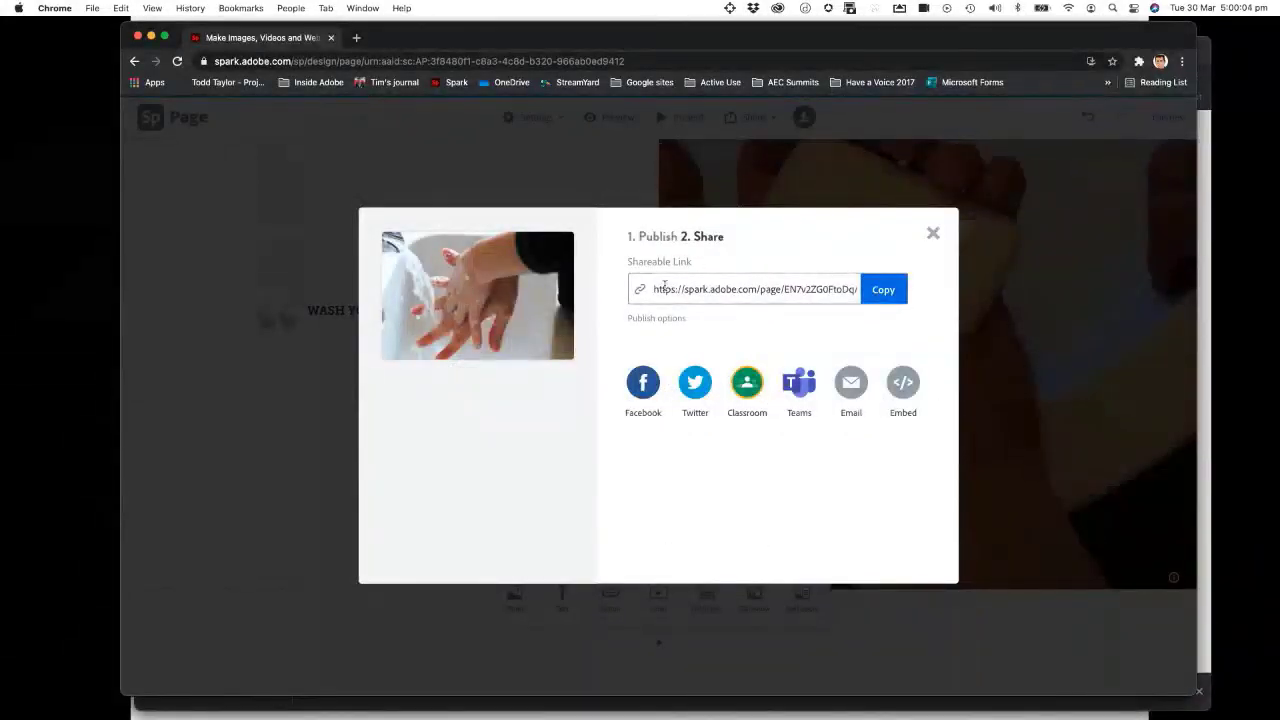
Step: Copy the page's shareable link and display its embed code
drag(653, 292, 843, 290)
click(883, 291)
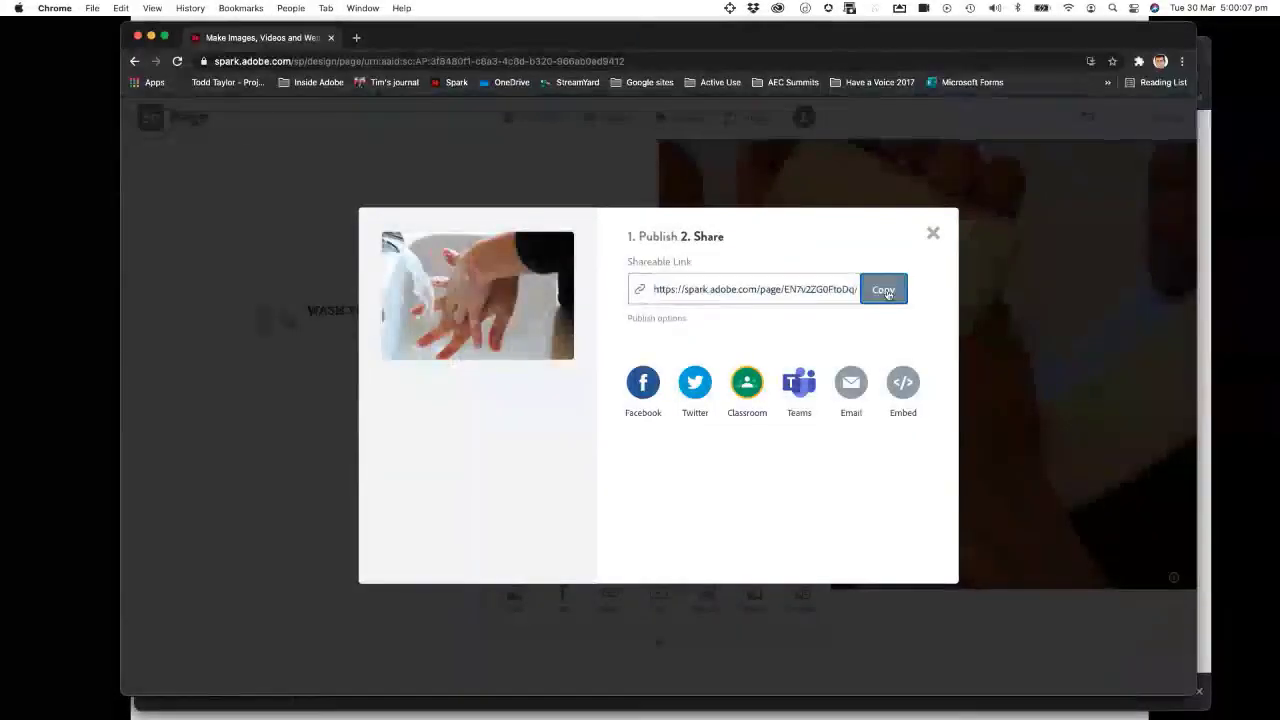
key(super+Tab)
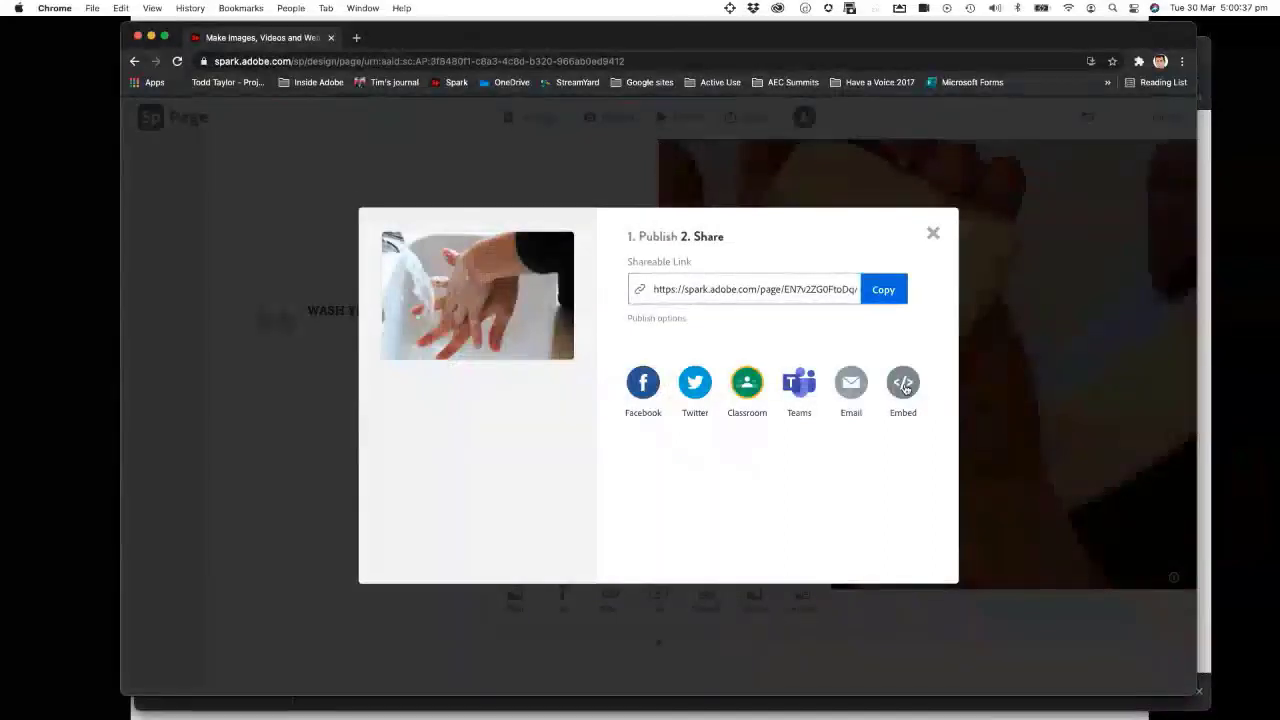
click(901, 385)
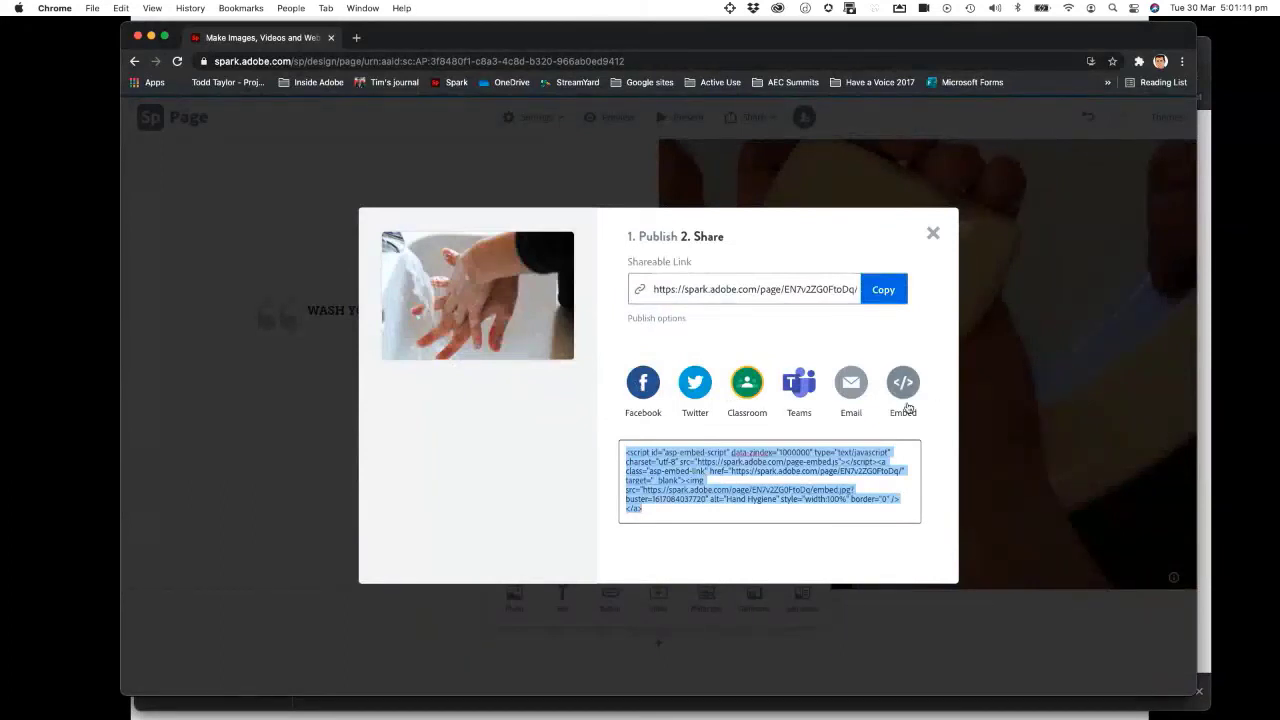
click(925, 341)
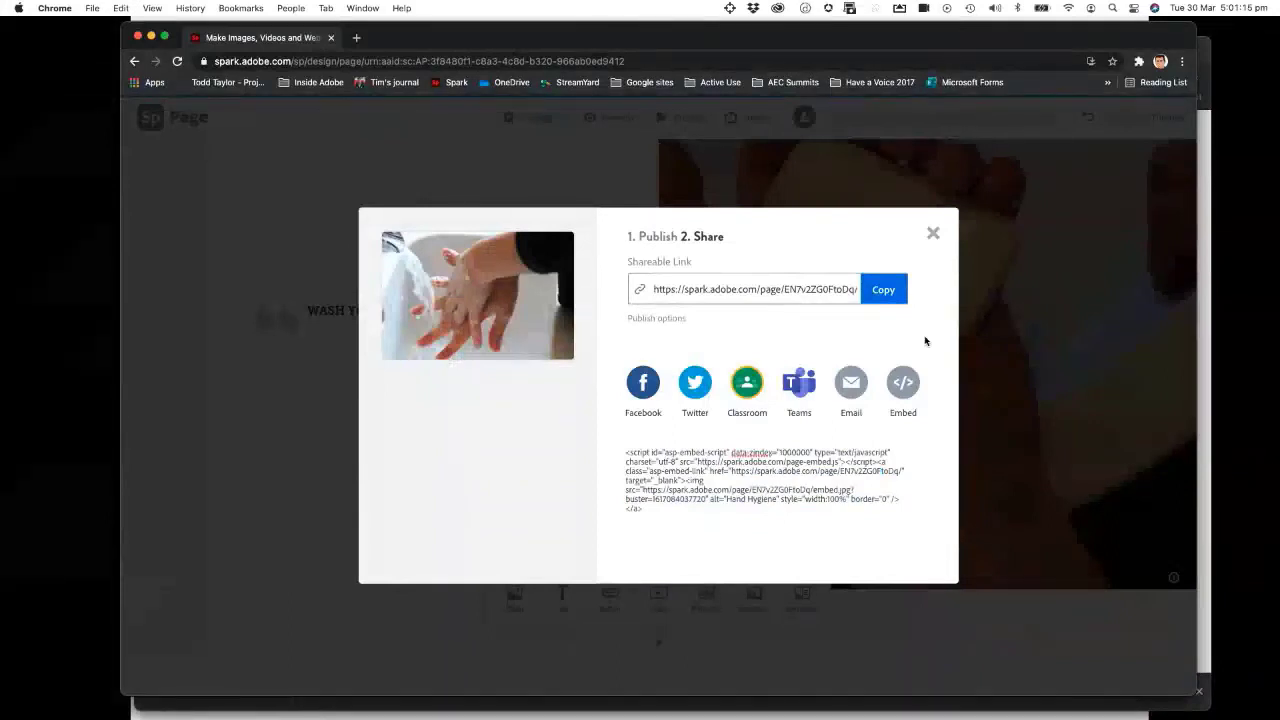